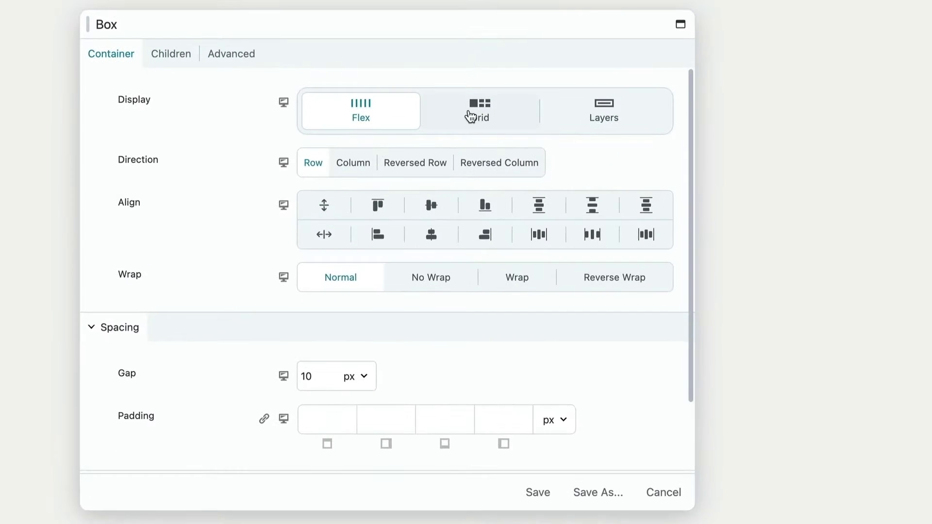
Step: Set the Box's display to Grid with 5 column tracks and start defining the grid rows
left_click(470, 114)
left_click(593, 181)
left_click(593, 181)
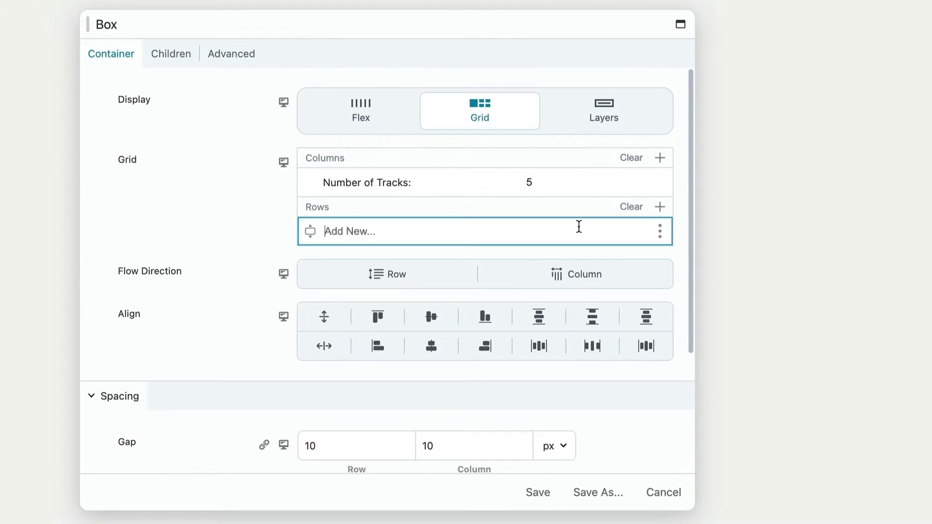
left_click(660, 208)
left_click(601, 231)
left_click(466, 264)
left_click(466, 264)
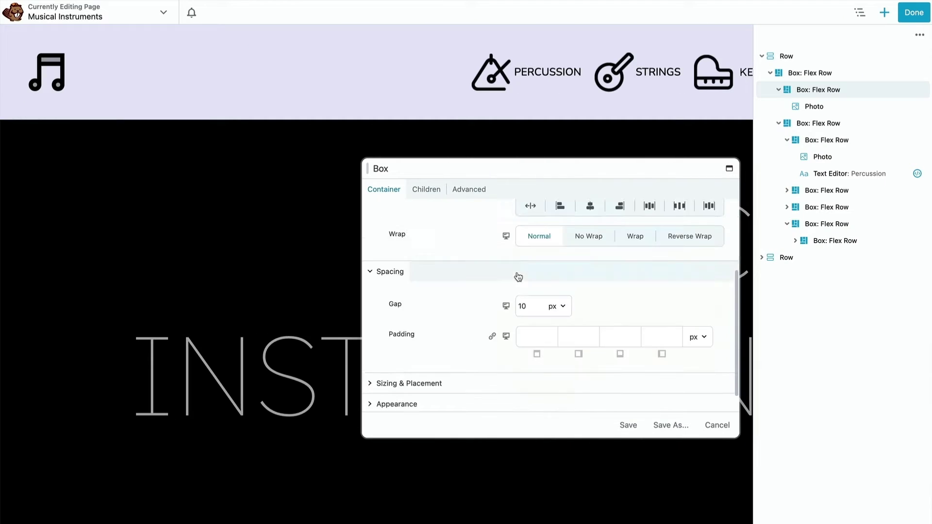
Step: View the selected Box's Sizing & Placement settings, and expand the last row in the Good Vibes page outline
scroll(516, 275, "down", 1)
left_click(452, 360)
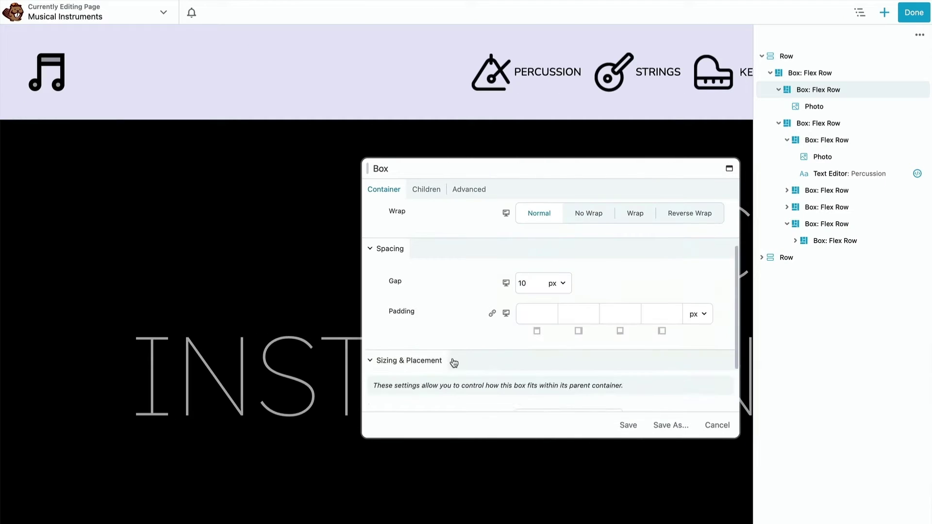
scroll(452, 362, "down", 3)
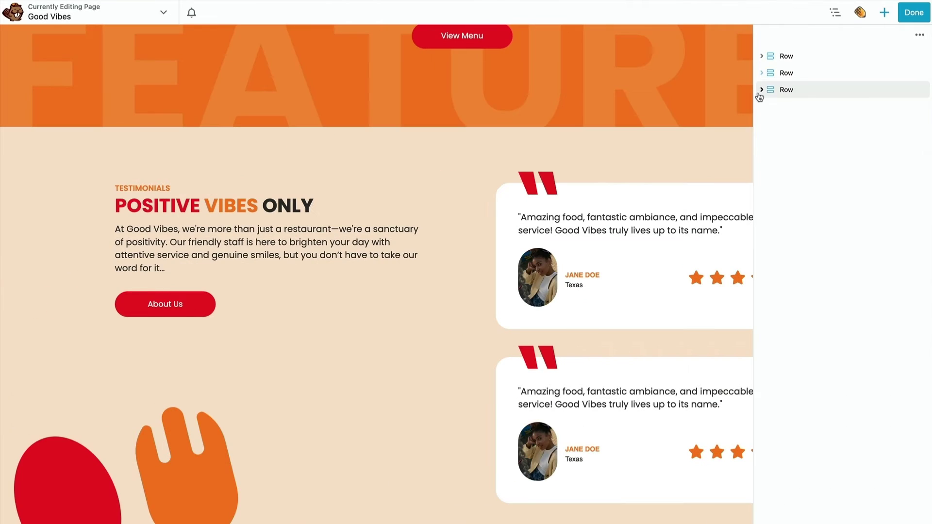
left_click(761, 90)
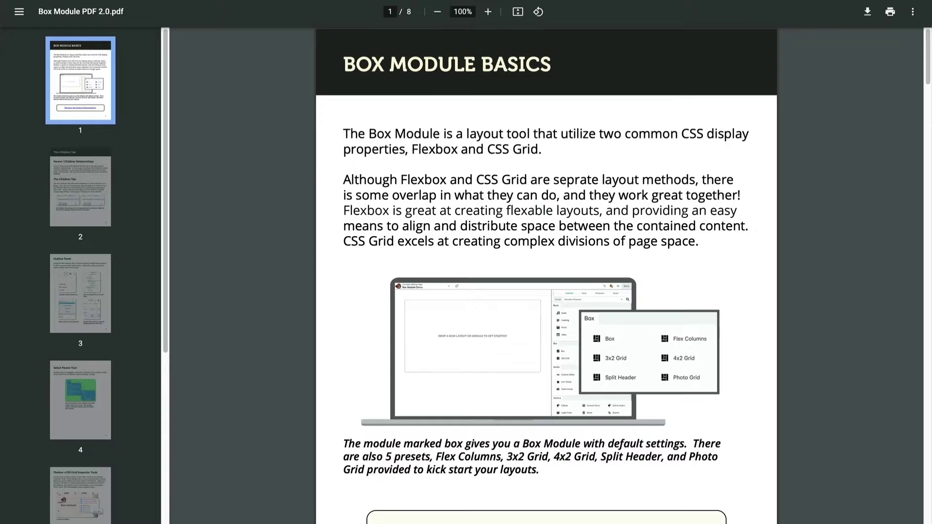
Step: Page through Box Module PDF 2.0.pdf, reading the pages on Box Module basics and the Children Tab
key("Right")
key("Right")
key("Right")
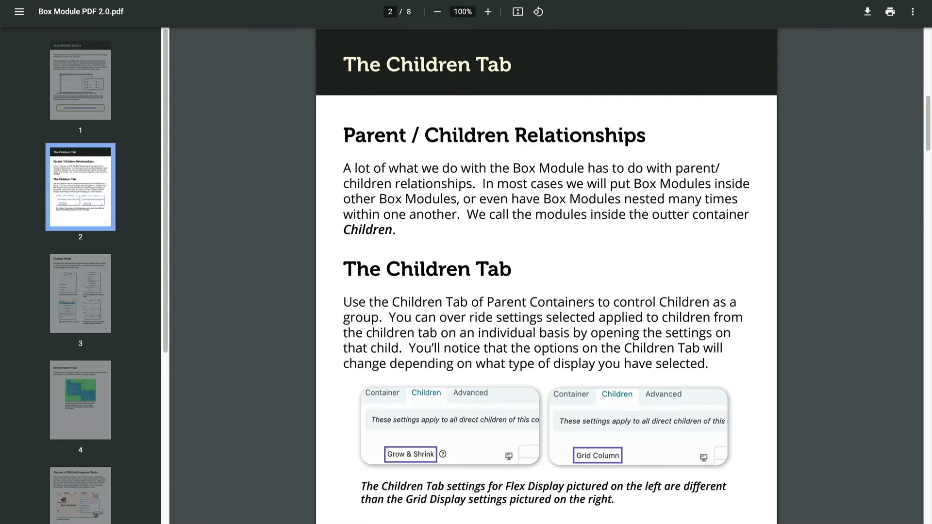
key("Right")
key("Right")
key("Right")
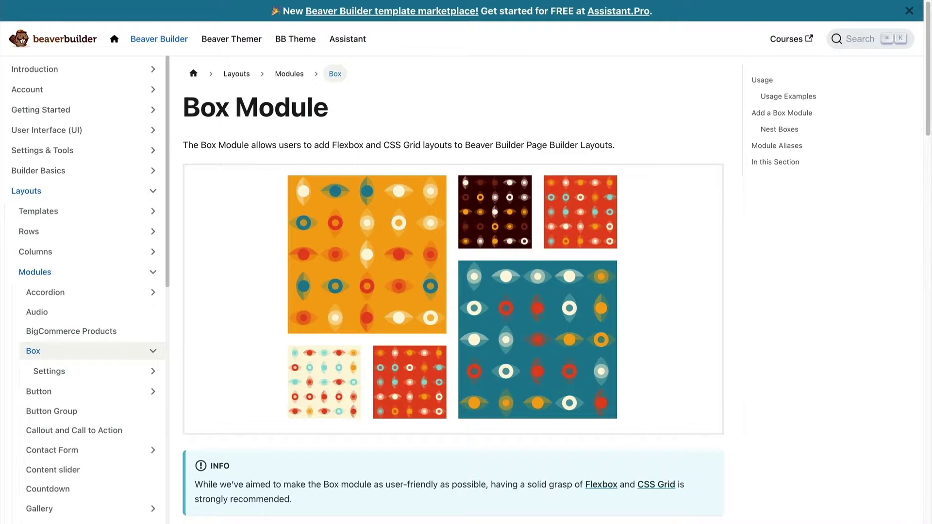
Step: Read the introduction and Usage section of the Box Module documentation page
scroll(466, 292, "down", 6)
scroll(466, 291, "down", 4)
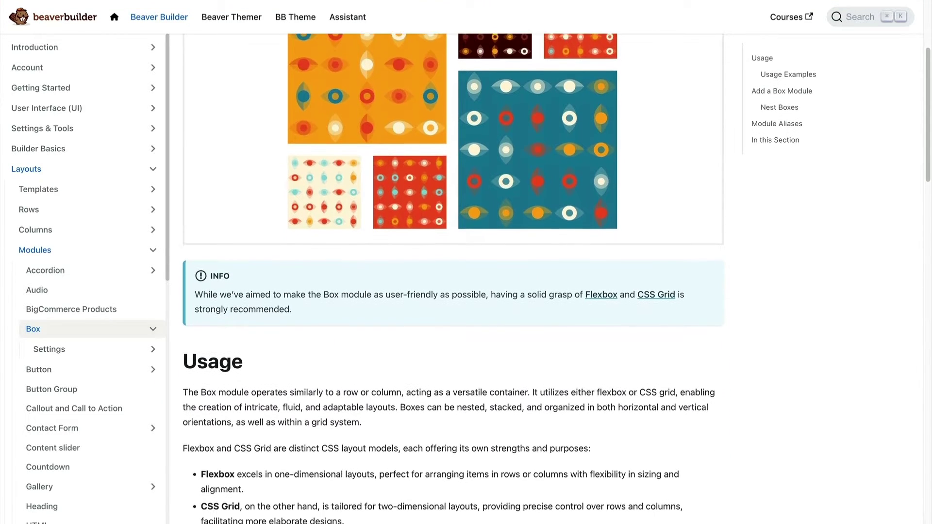
scroll(466, 291, "down", 2)
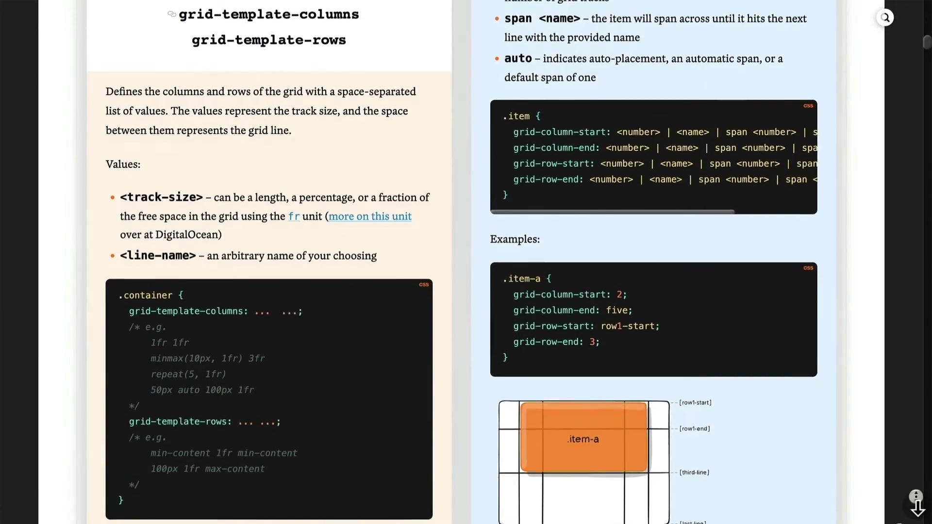
Step: Read the CSS Grid guide's sections on grid-template-columns, grid-template-rows, grid-column and grid-row
scroll(466, 262, "down", 4)
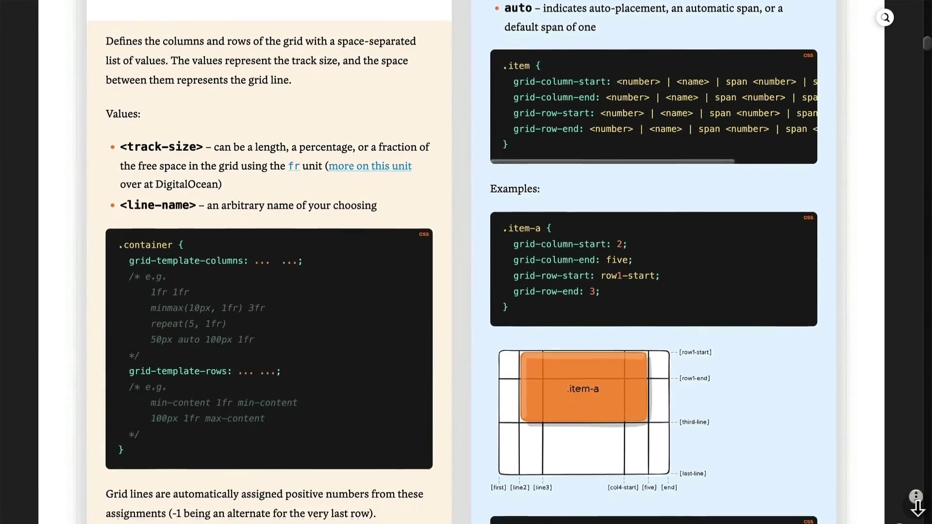
scroll(466, 262, "down", 4)
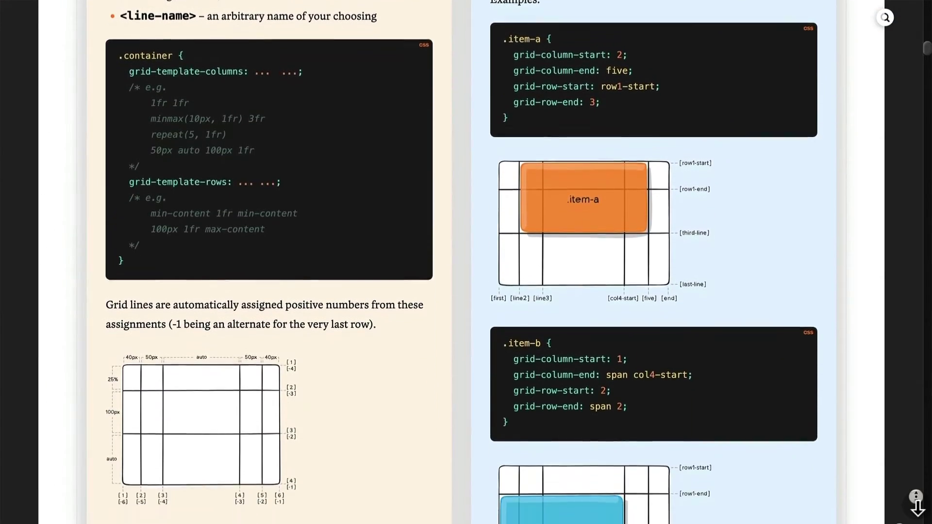
scroll(466, 262, "down", 4)
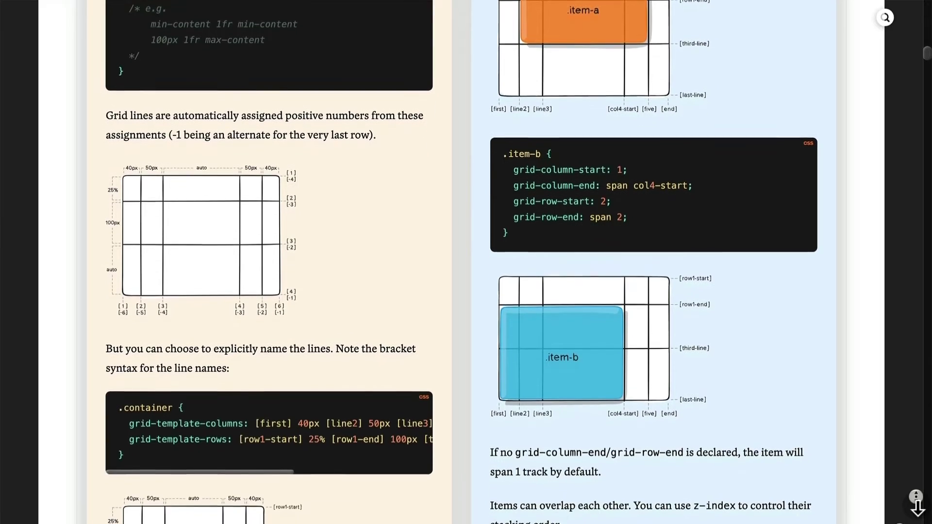
scroll(916, 503, "down", 4)
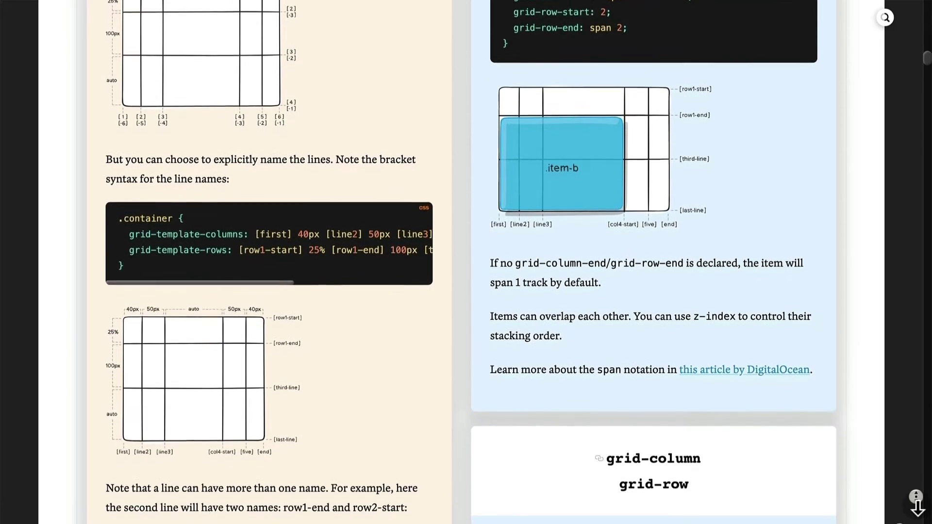
scroll(917, 508, "down", 4)
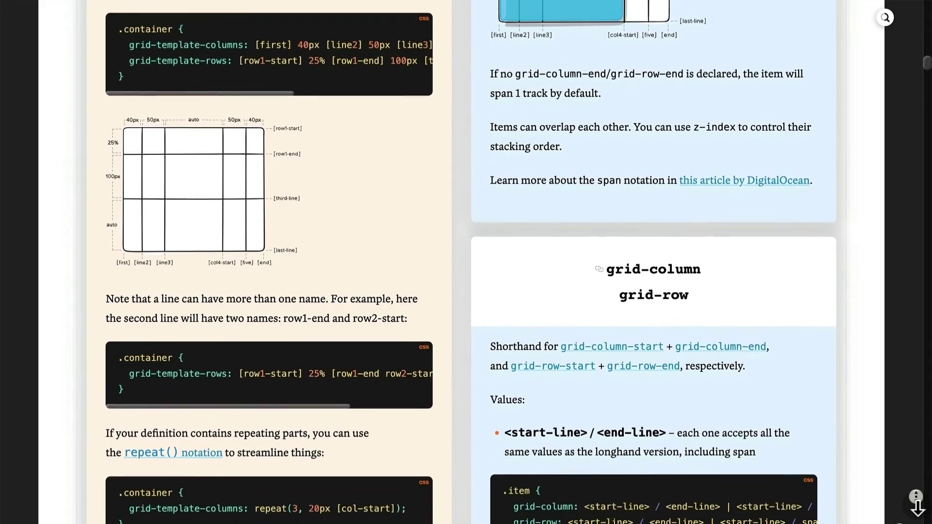
scroll(916, 503, "down", 4)
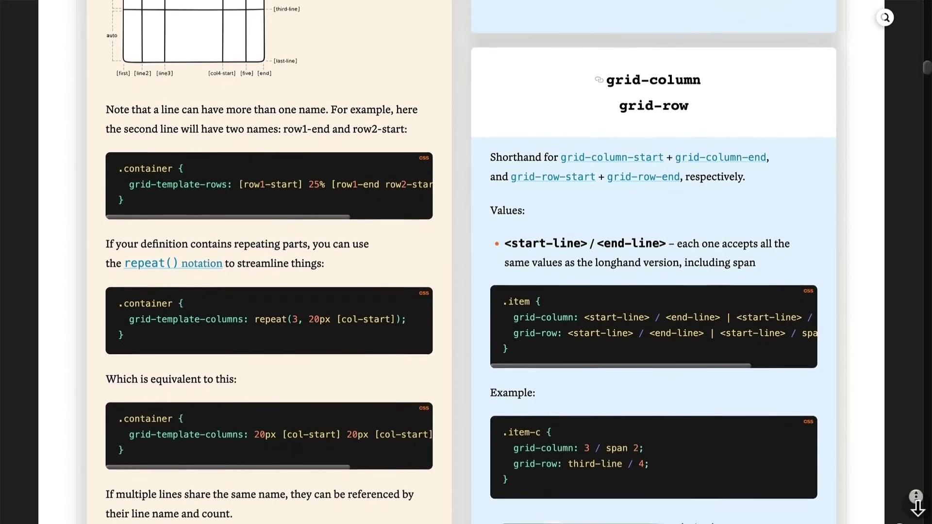
scroll(916, 503, "down", 4)
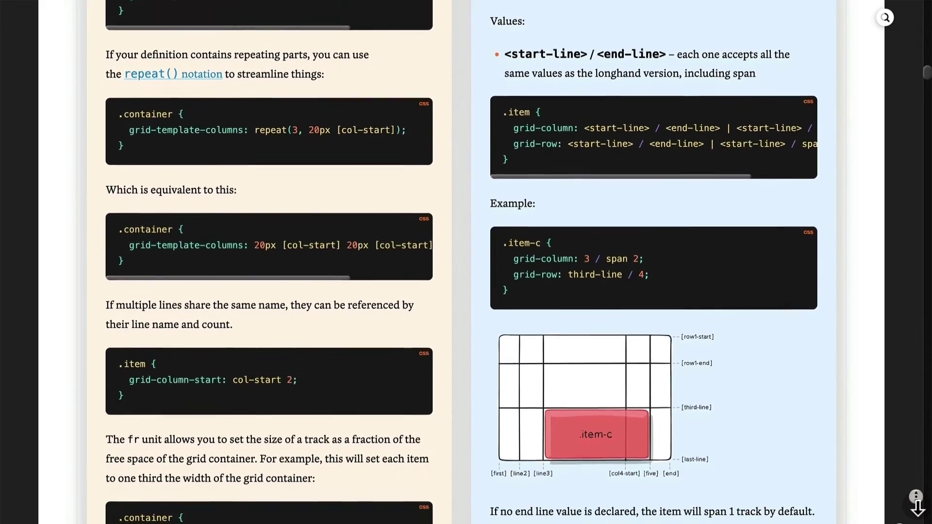
scroll(917, 502, "down", 1)
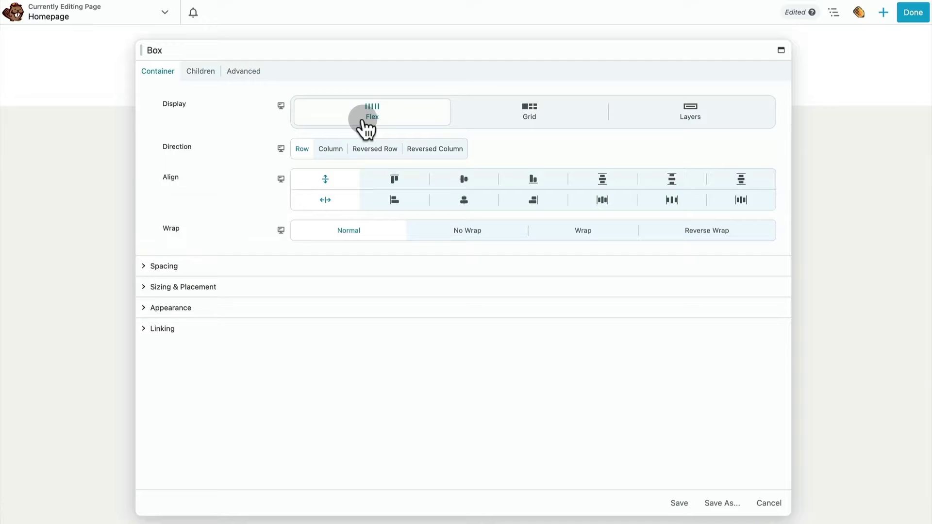
Step: Compare the Homepage Box's container settings under the Flex, Grid and Layers display modes
left_click(367, 127)
left_click(367, 127)
left_click(528, 119)
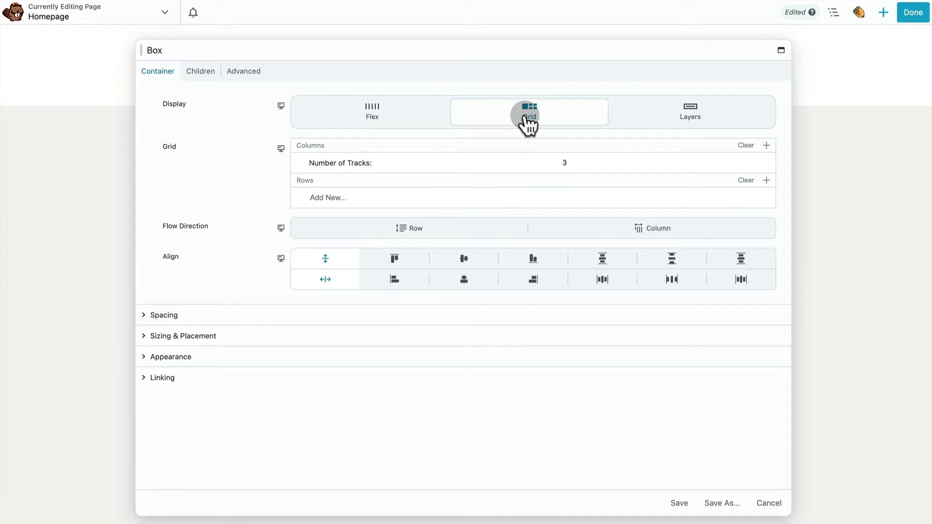
left_click(732, 118)
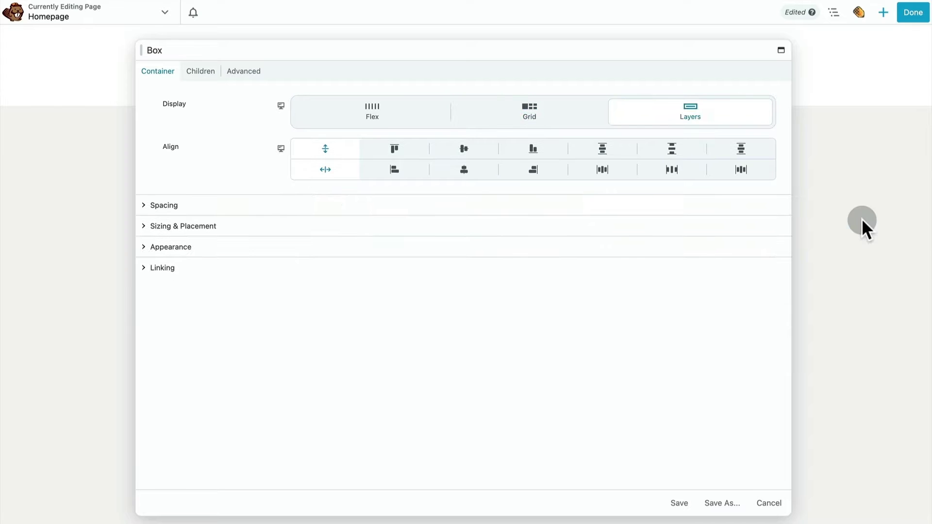
left_click(385, 120)
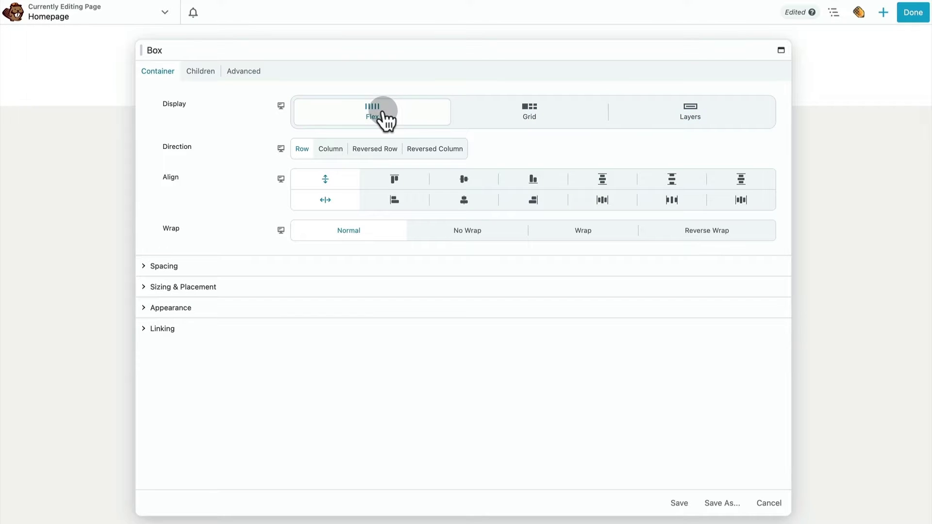
Step: Compare the settings for the Box's children under Grid display with those under Flex display
left_click(531, 116)
left_click(200, 72)
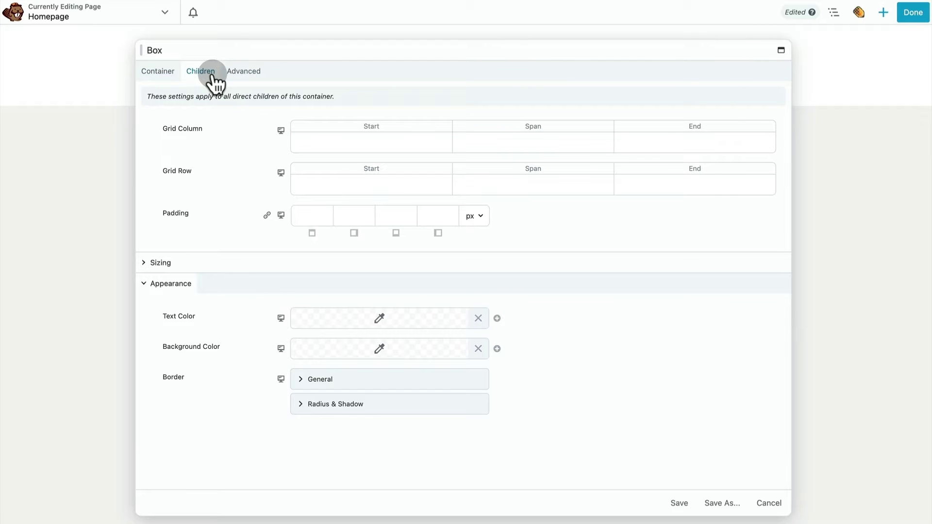
left_click(160, 72)
left_click(381, 117)
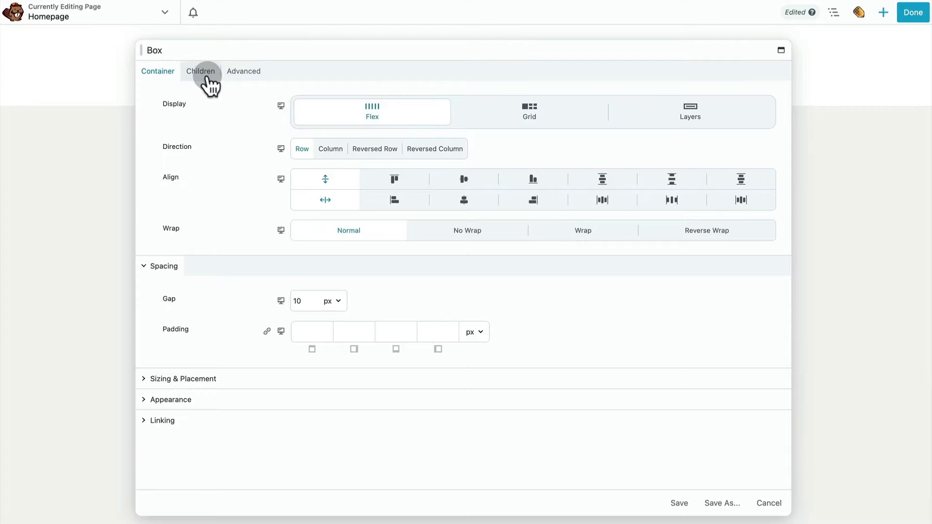
left_click(206, 76)
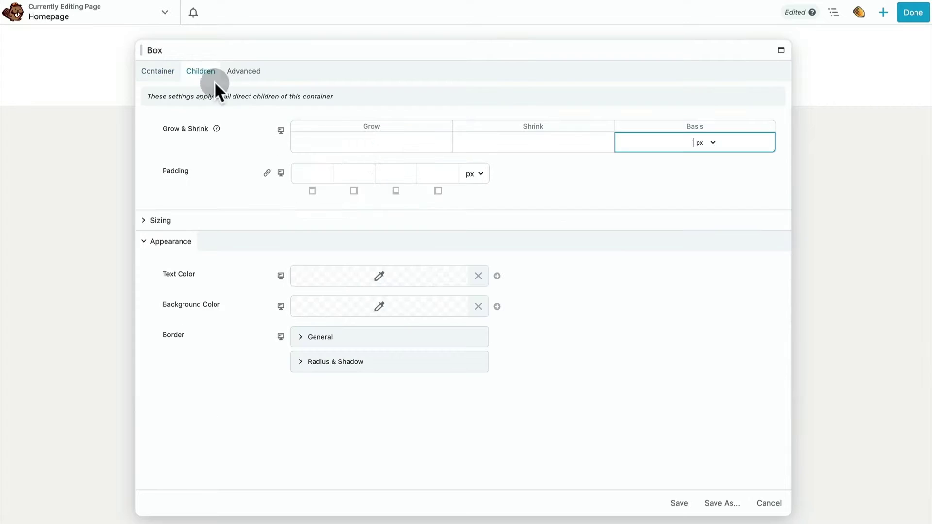
left_click(144, 240)
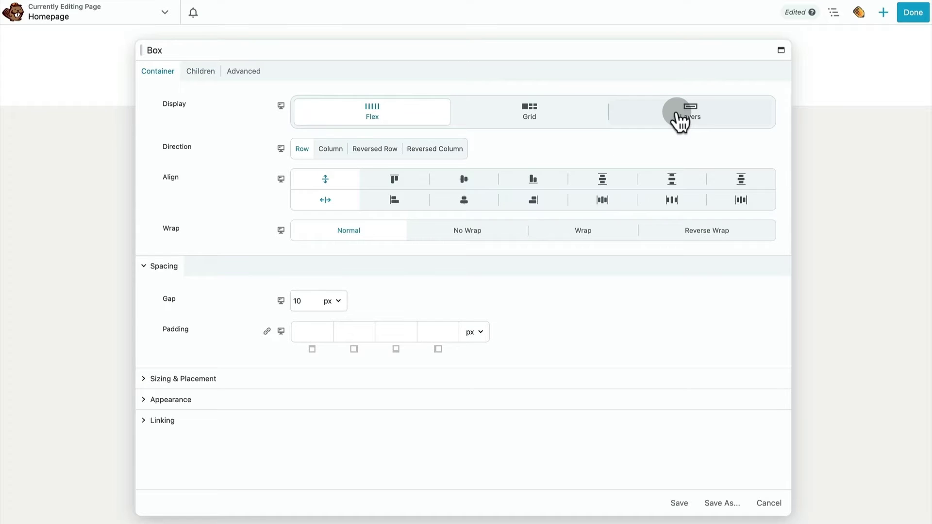
Step: Compare the Box's container settings under Layers and Flex, and view the children settings with Grid selected
left_click(680, 119)
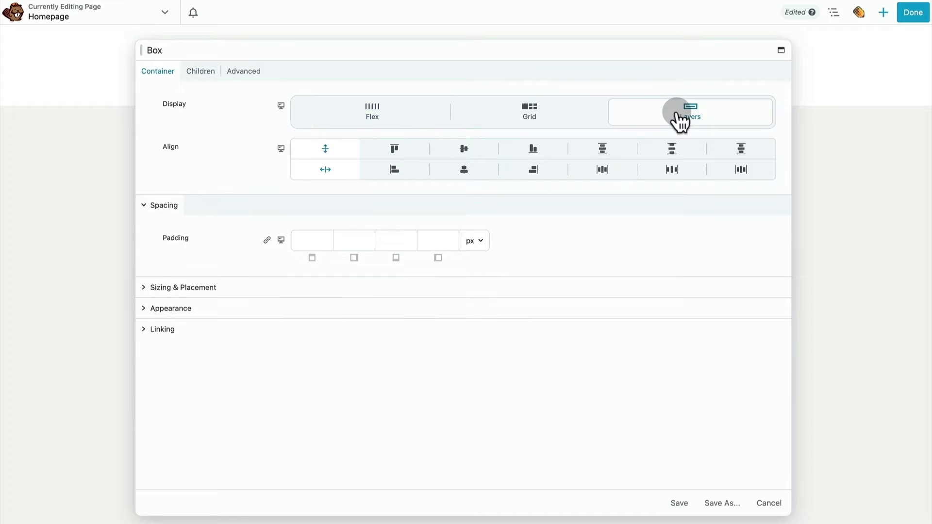
left_click(392, 120)
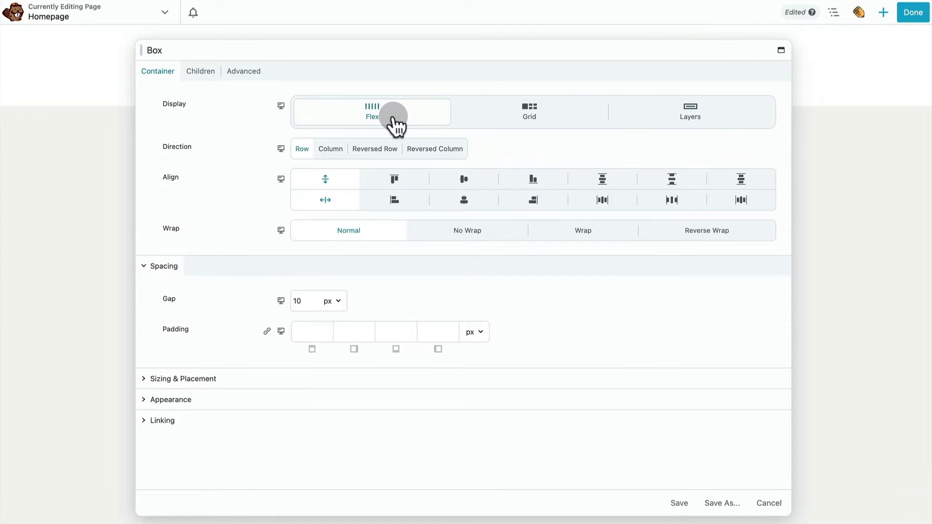
left_click(176, 330)
left_click(534, 102)
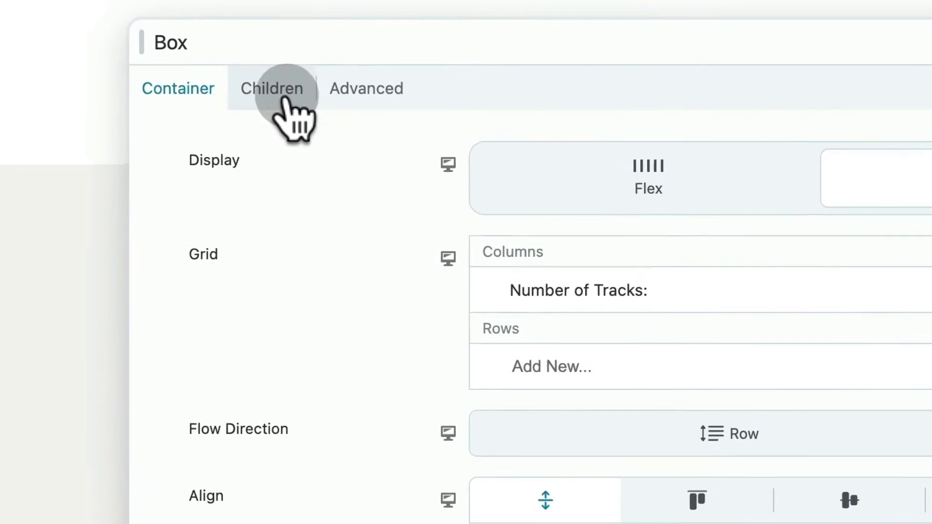
left_click(207, 77)
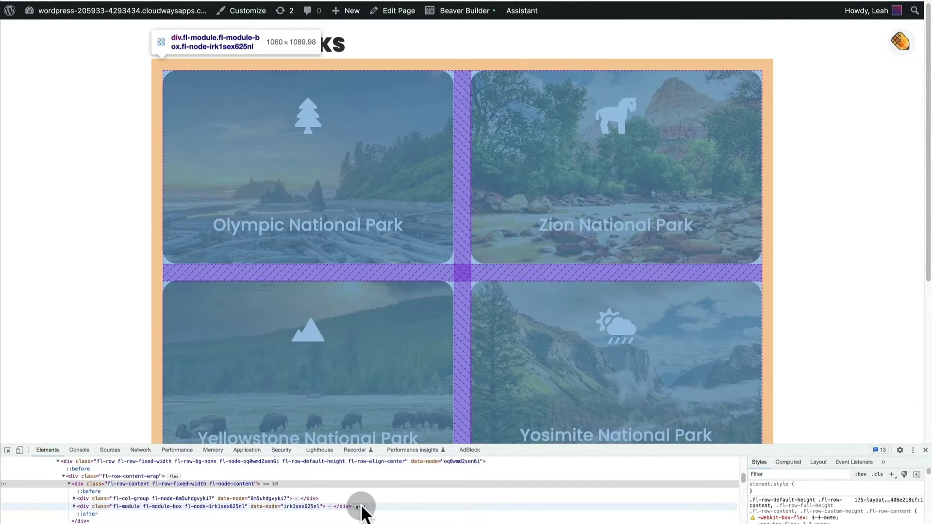
Step: Inspect the national parks Box element's grid in the browser's developer tools
left_click(360, 507)
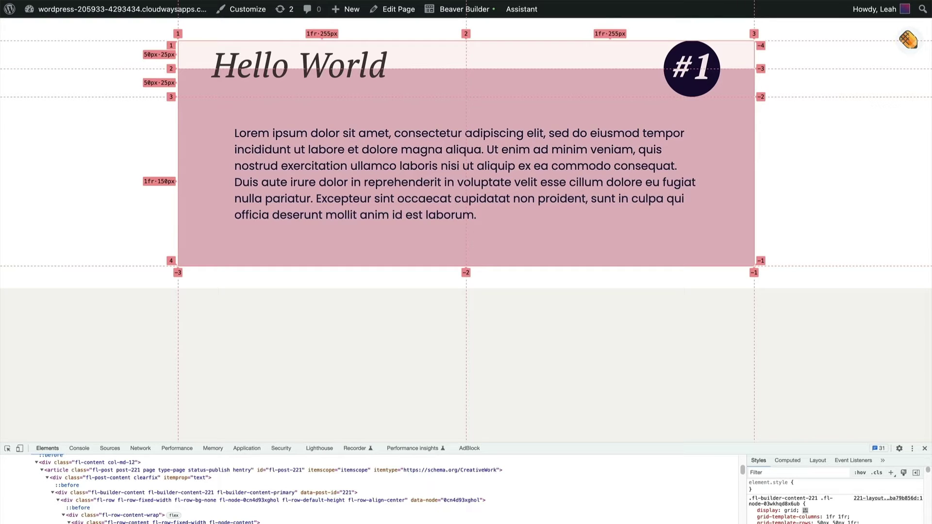
Step: Open the Header Overlap page in Beaver Builder and add a 4x2 Grid box above the Hello World section
left_click(453, 14)
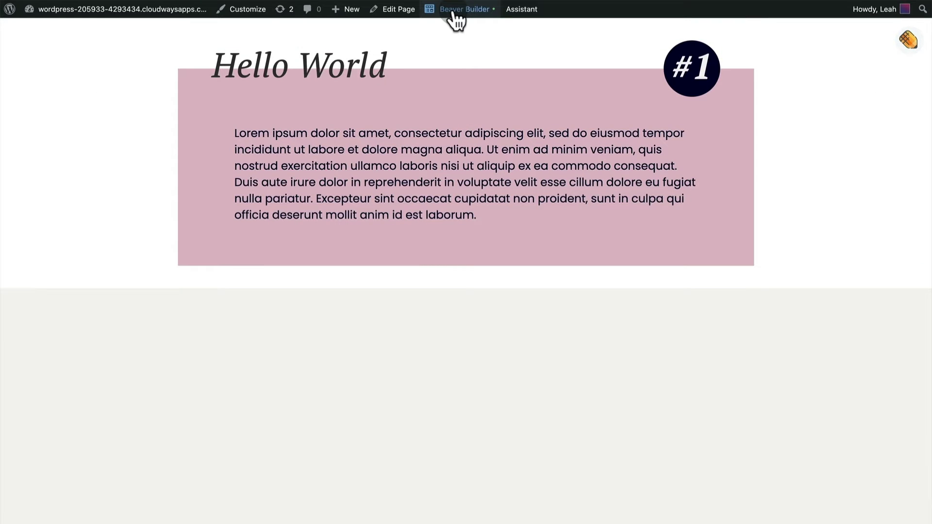
left_click(455, 14)
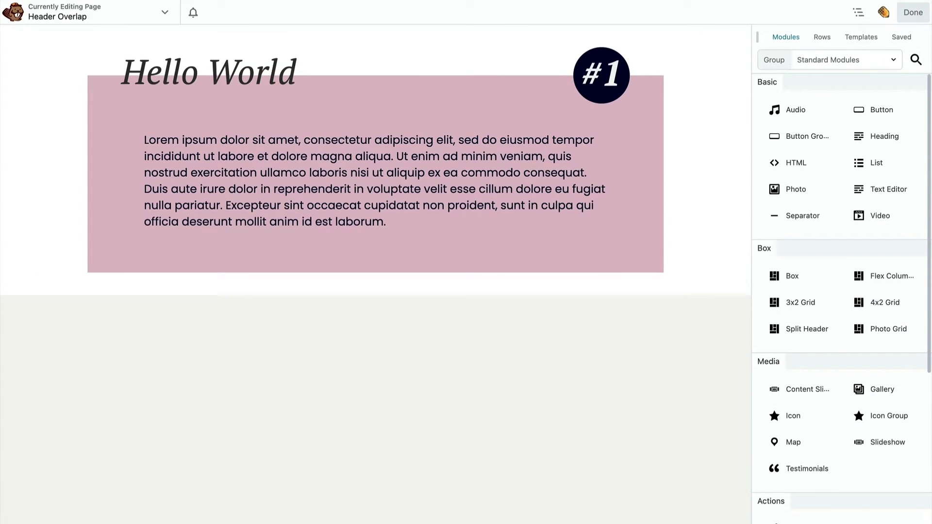
left_click_drag(874, 302, 176, 42)
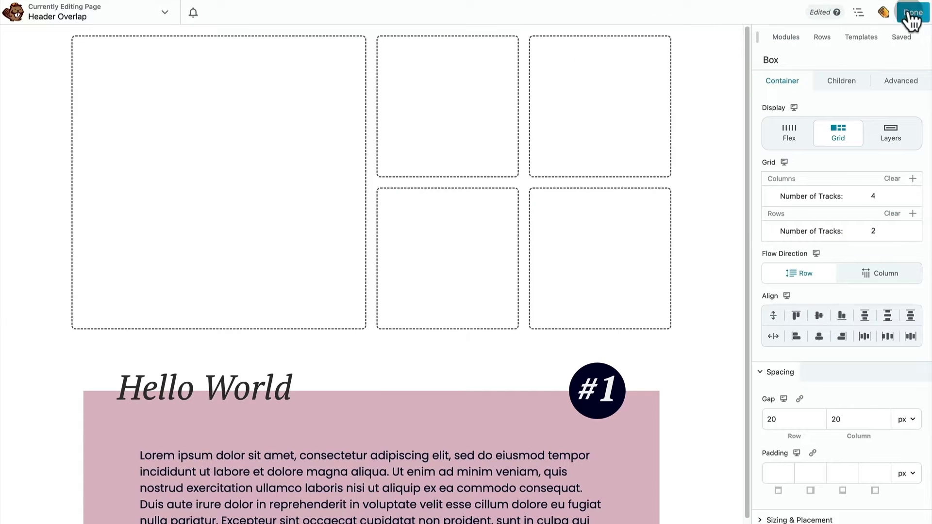
Step: Finish editing the Header Overlap page and exit the page builder
left_click(913, 12)
left_click(772, 12)
left_click(563, 64)
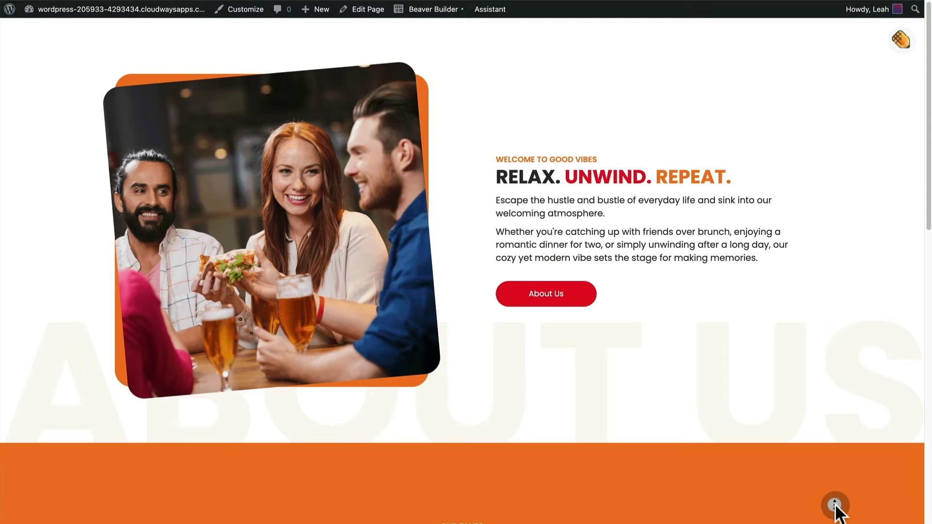
Step: Look over the Good Vibes page from the About Us section to the Our Faves burger cards
scroll(462, 290, "down", 5)
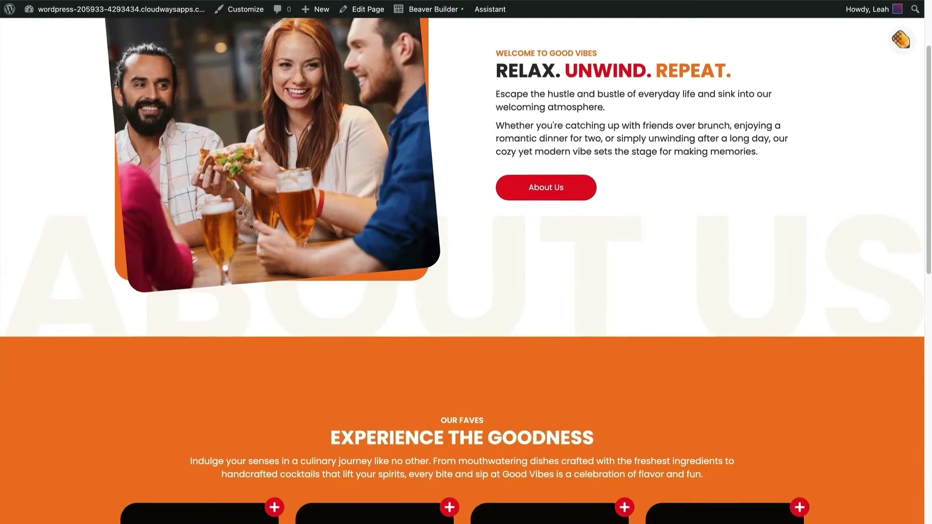
scroll(466, 271, "down", 5)
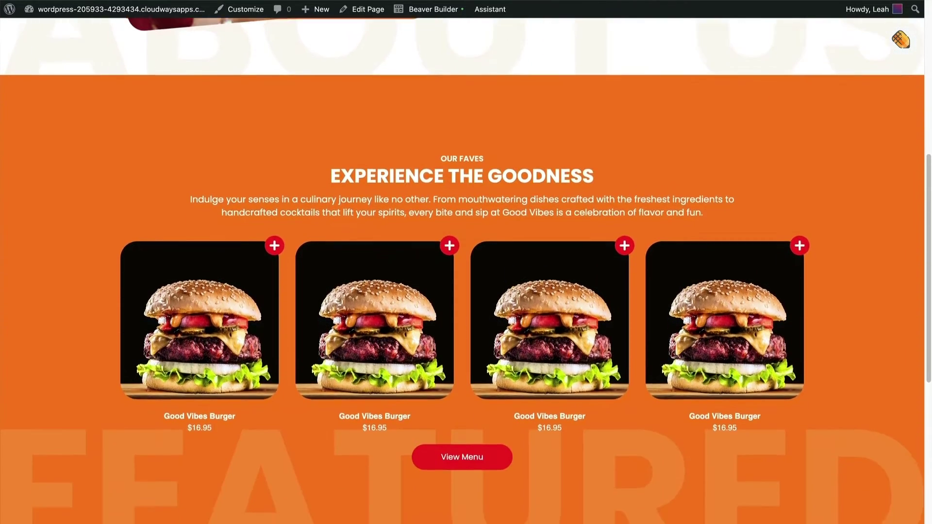
Step: Open the Musical Nav Demo lesson's content on Assistant Pro and get the free Box Module: Music Nav library
scroll(466, 271, "down", 5)
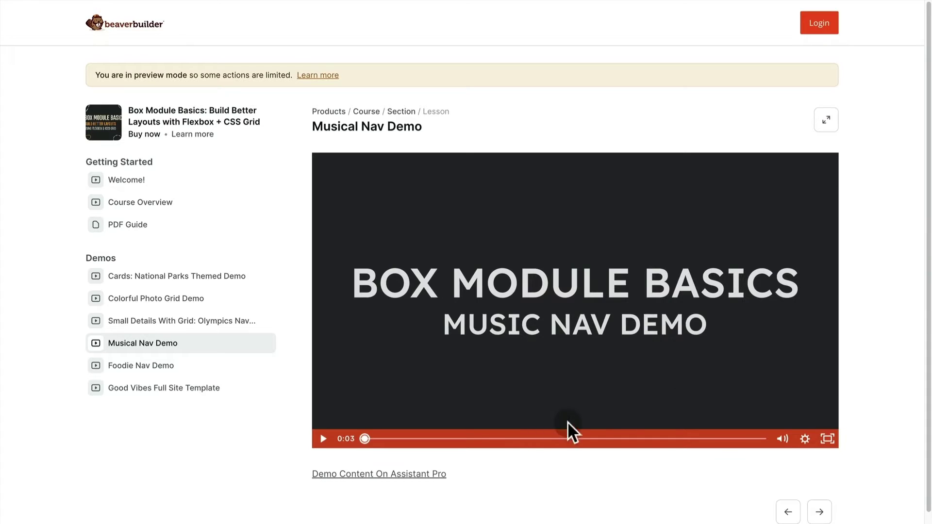
left_click(437, 474)
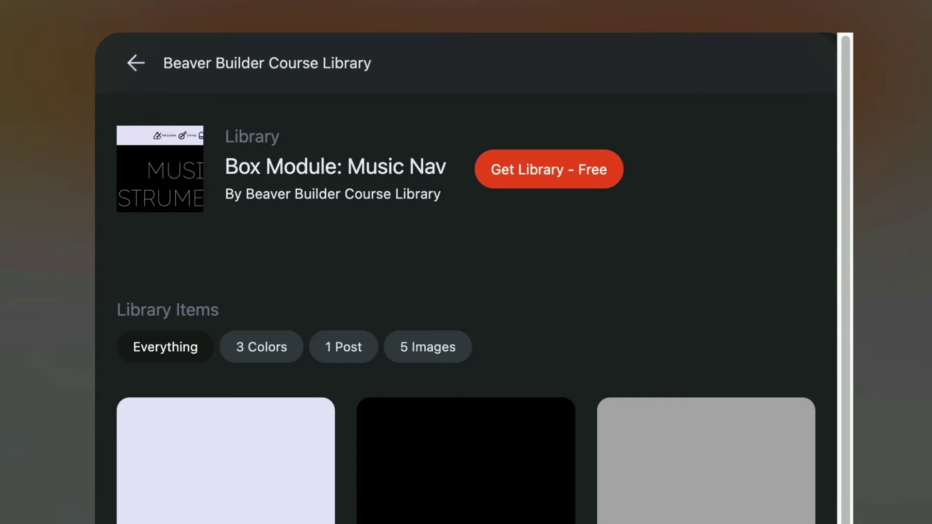
left_click(542, 174)
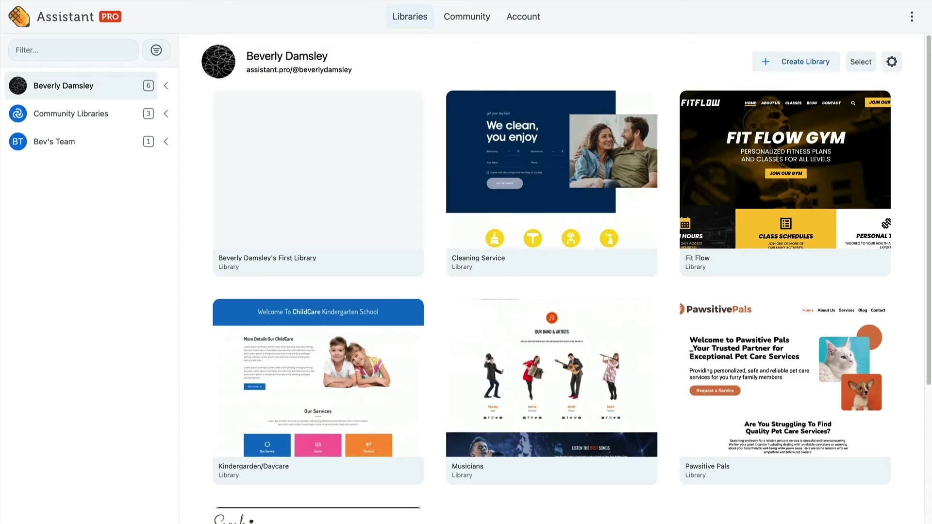
Step: Download the Assistant plugin from the Assistant Pro site
left_click(911, 17)
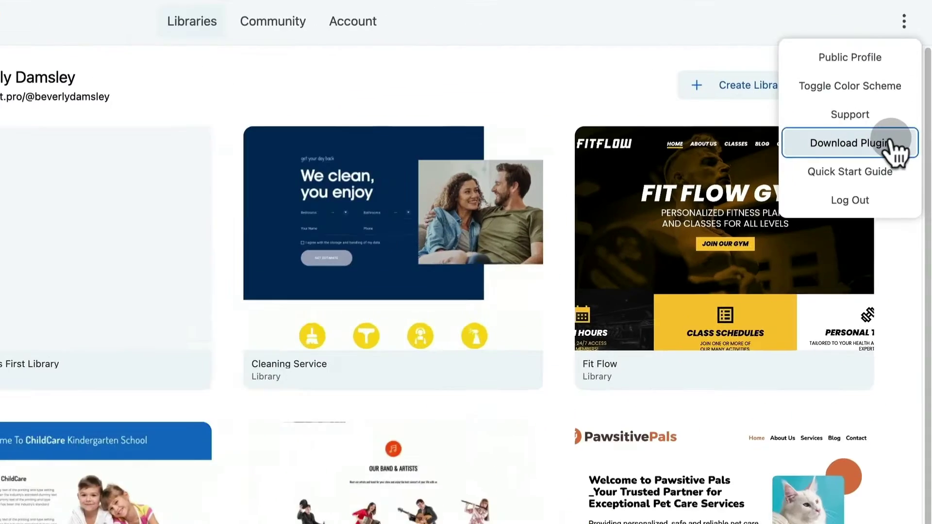
left_click(903, 103)
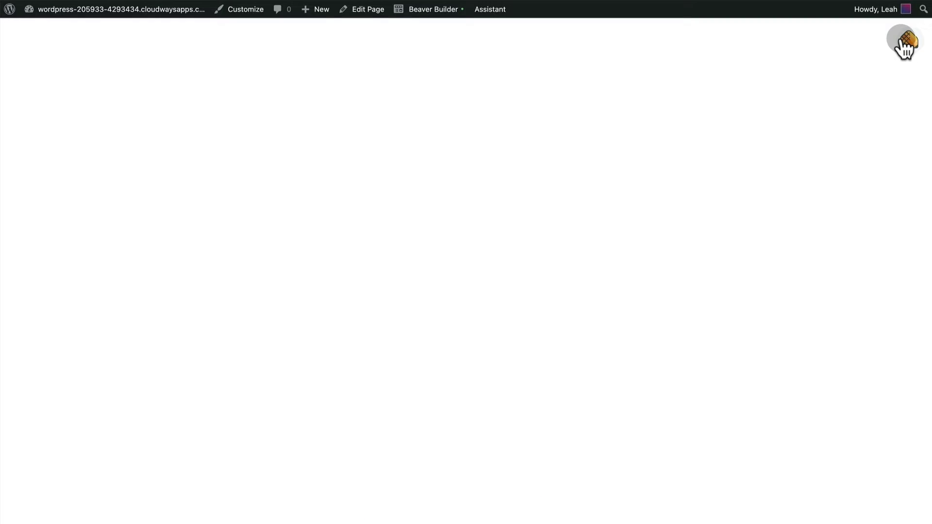
Step: Launch Assistant on the blank WordPress page and open Box Module: Music Nav from the Community Libraries
left_click(904, 38)
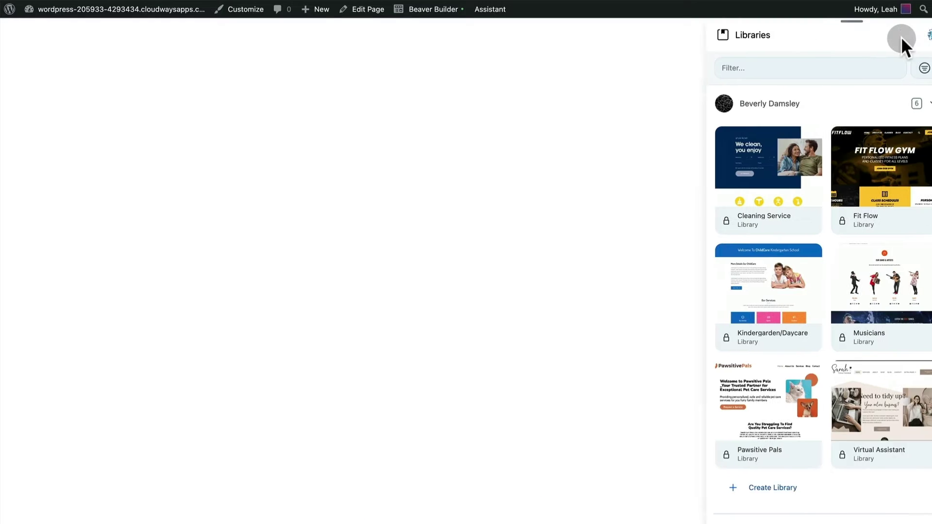
left_click(918, 37)
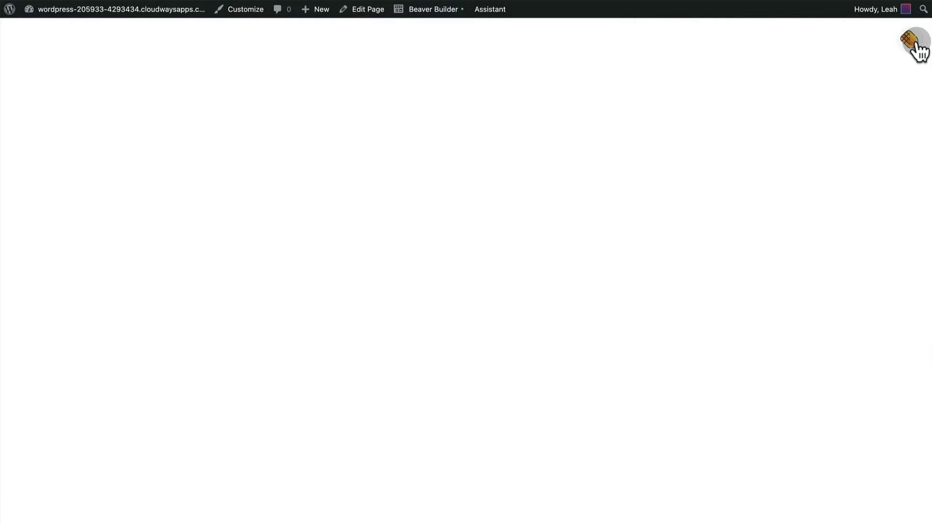
left_click(918, 46)
left_click(916, 36)
left_click(917, 45)
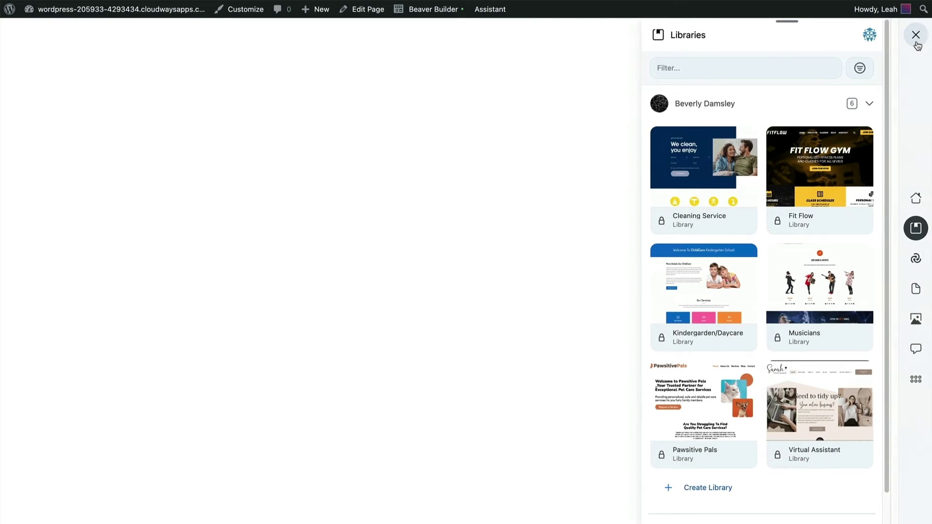
left_click(876, 104)
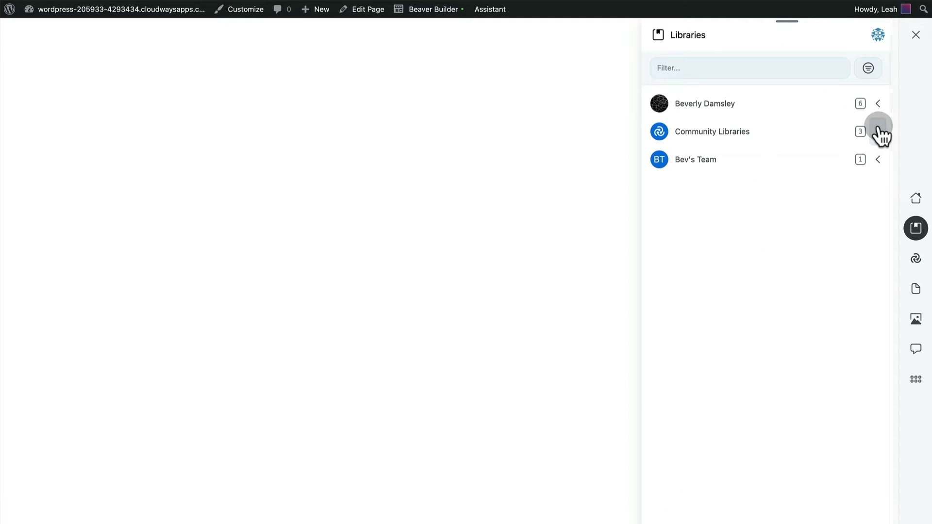
left_click(878, 132)
left_click(736, 211)
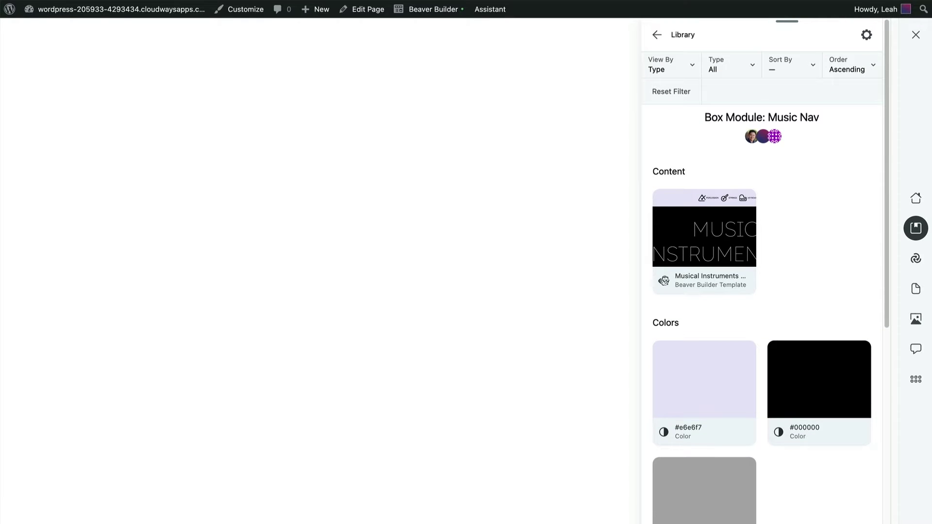
Step: Import the Musical Instruments Nav template as a replacement for the current page, and close Assistant
left_click(723, 231)
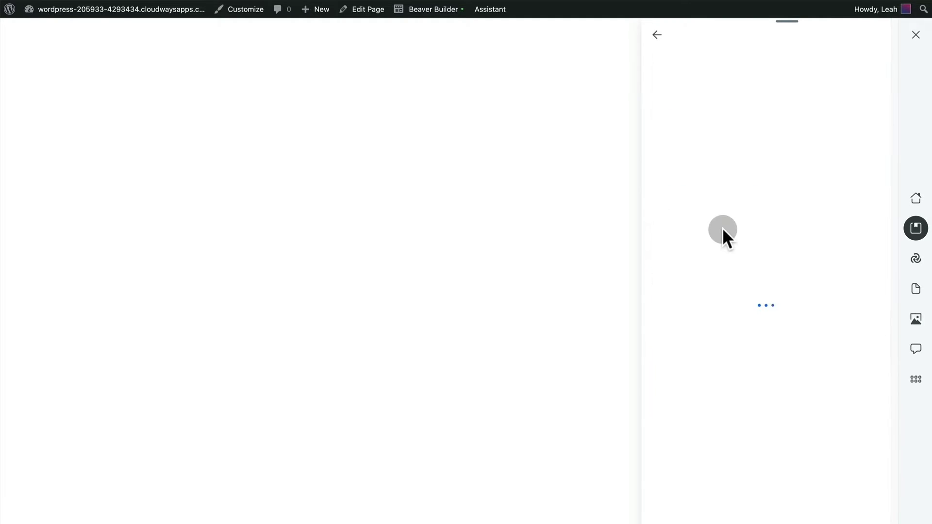
left_click(711, 359)
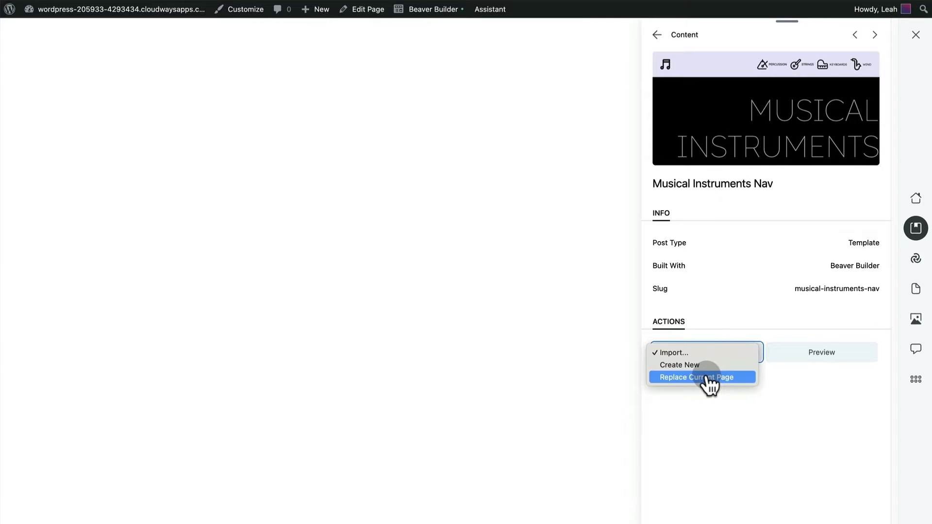
left_click(708, 379)
left_click(559, 64)
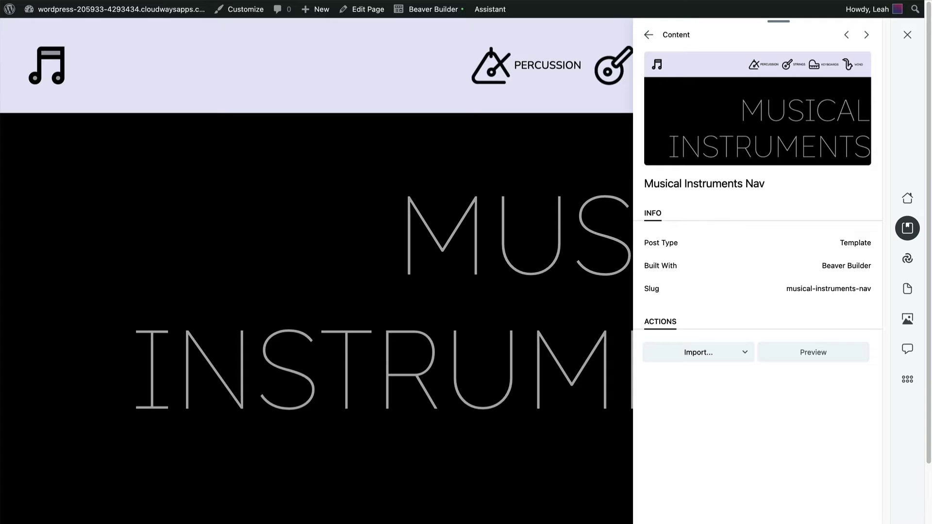
left_click(907, 34)
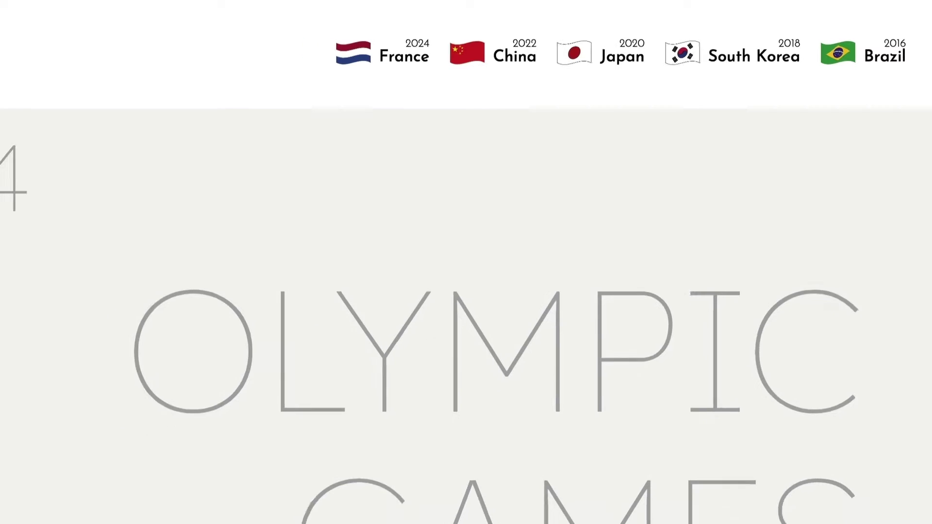
Step: Examine the nested box structure of the Olympic Host Cities With Dates page in the Beaver Builder outline, and exit the builder
left_click(447, 10)
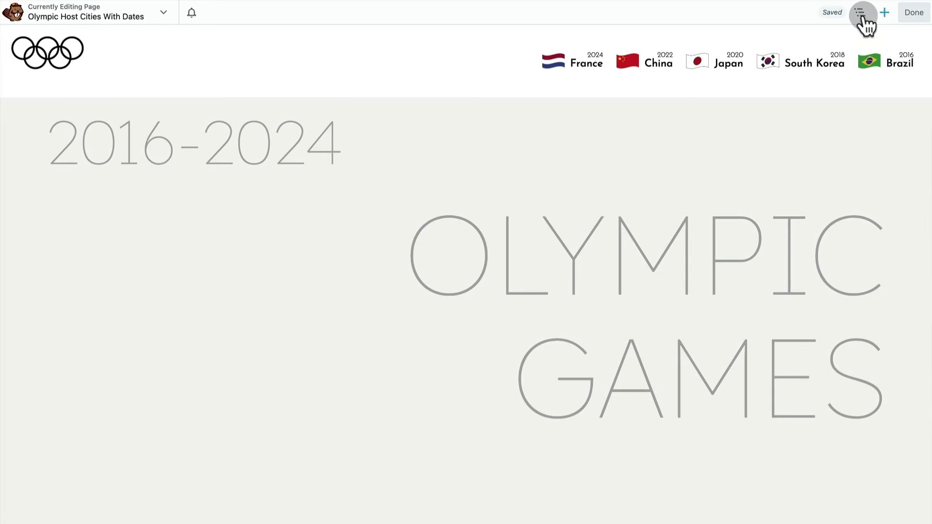
left_click(861, 15)
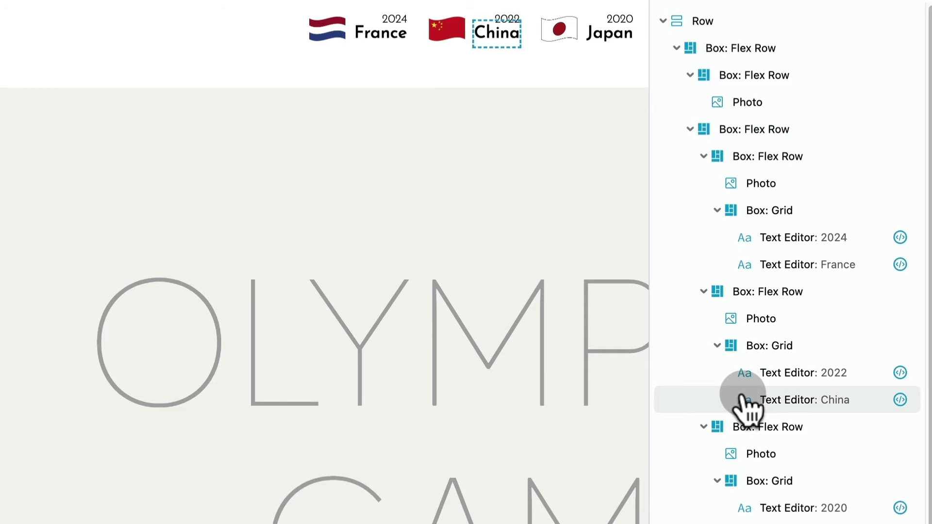
left_click(860, 12)
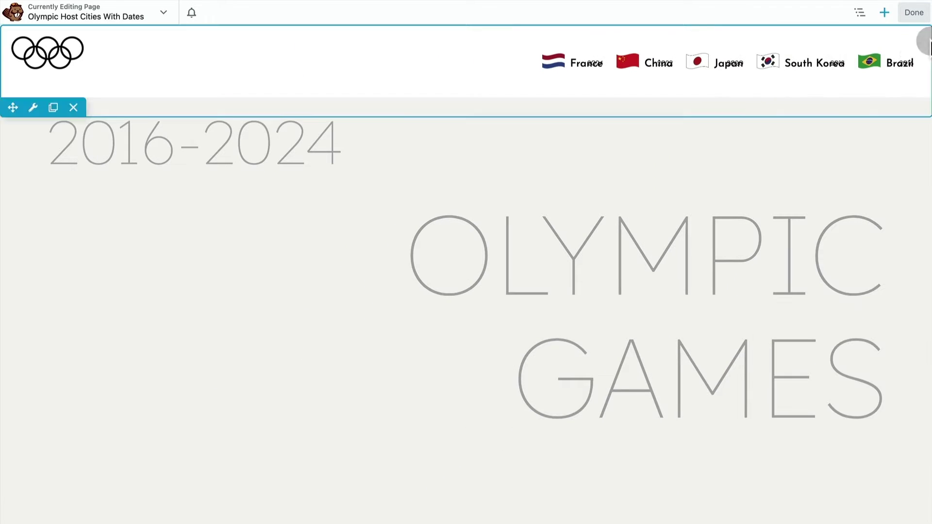
left_click(915, 13)
left_click(882, 10)
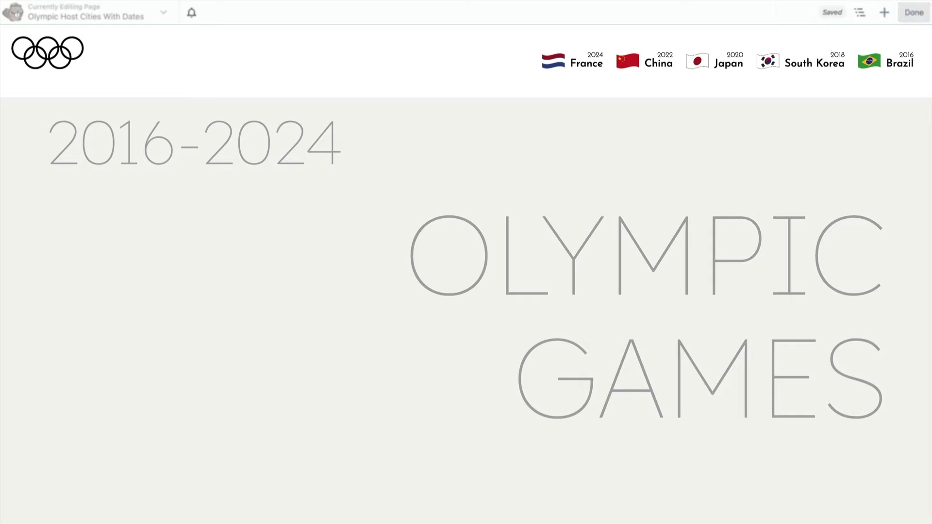
Step: Create a new page named Olympics Demo, open it in Beaver Builder and add a Box module
mouse_move(325, 22)
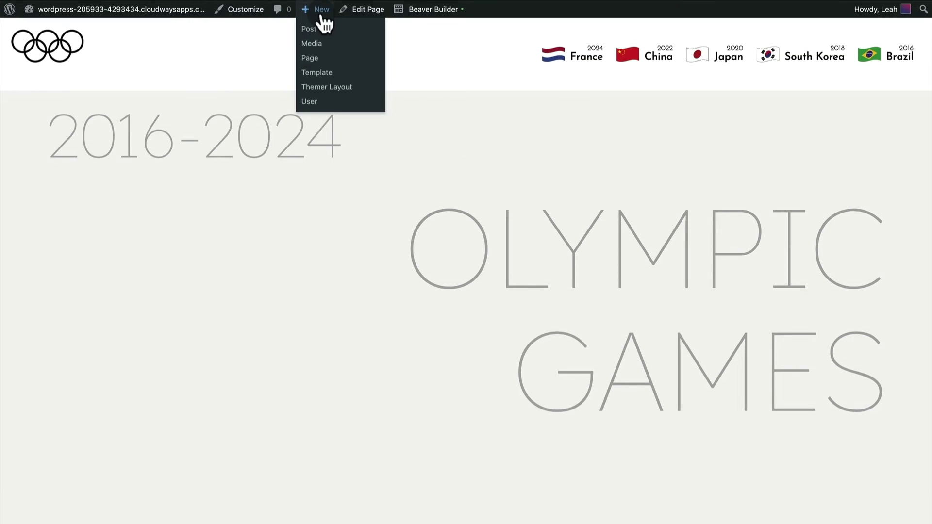
left_click(311, 58)
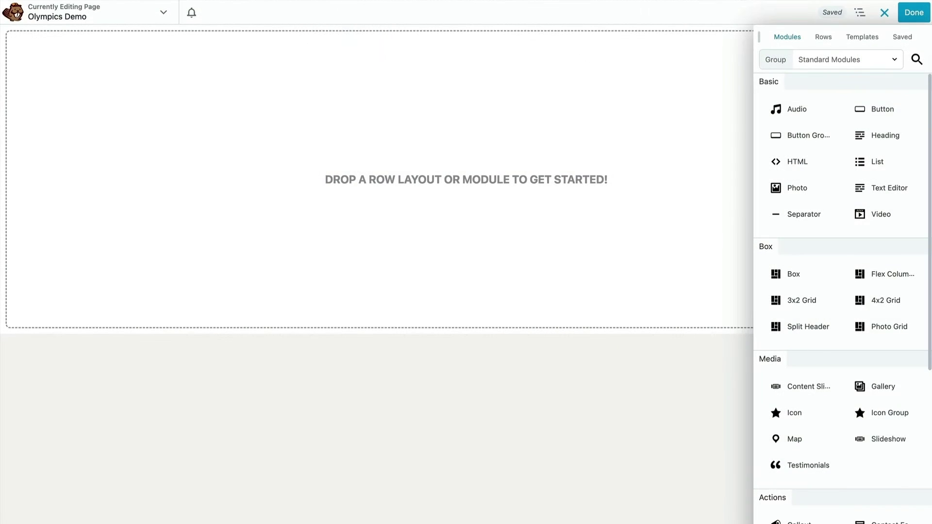
left_click_drag(789, 274, 581, 165)
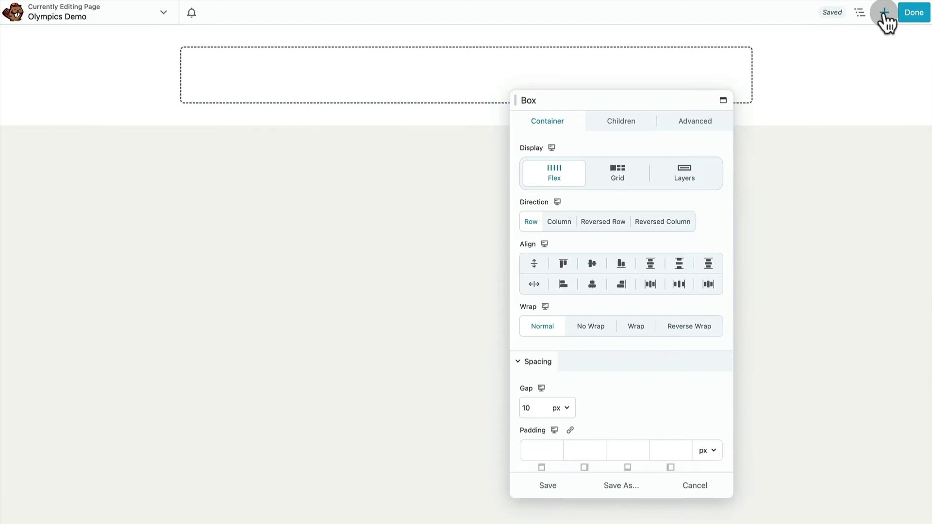
Step: Nest two Box modules side by side inside the main box on the Olympics Demo page
left_click(884, 13)
left_click_drag(794, 278, 549, 101)
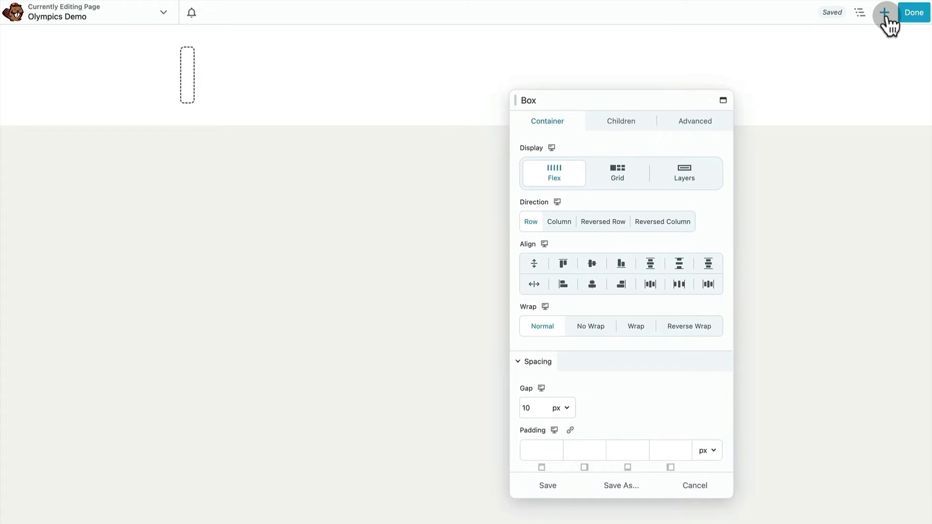
left_click(885, 13)
left_click_drag(769, 284, 607, 91)
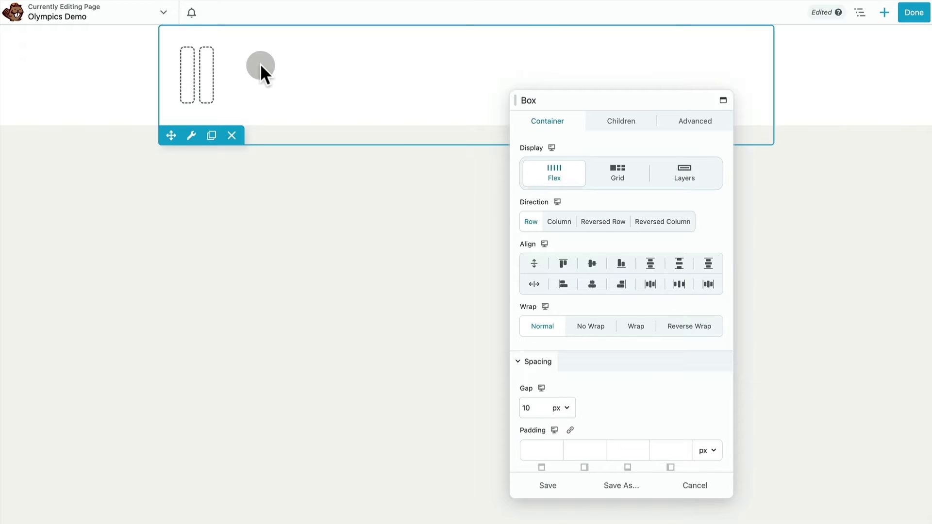
Step: Set the Flex Grow value of the first nested box so it fills the row, and save its settings
left_click(192, 61)
left_click(187, 99)
scroll(636, 371, "down", 3)
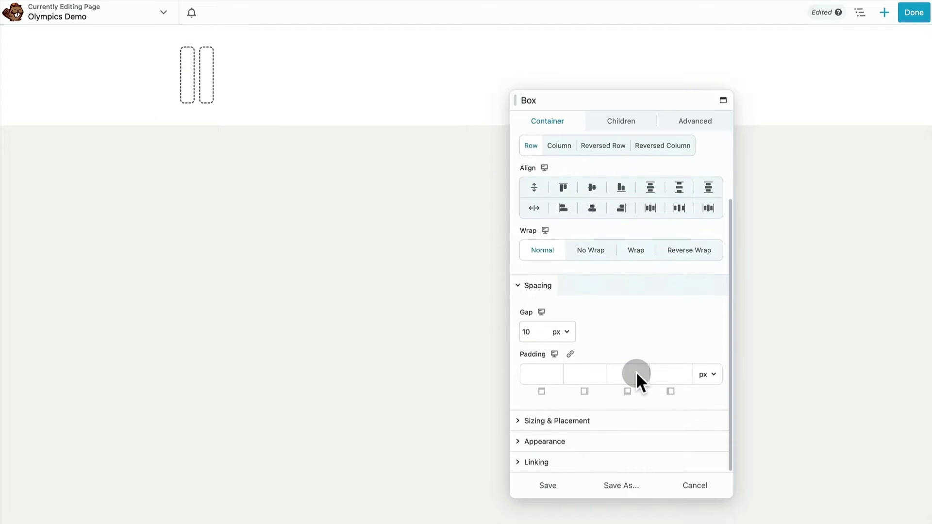
left_click(600, 420)
scroll(600, 415, "down", 3)
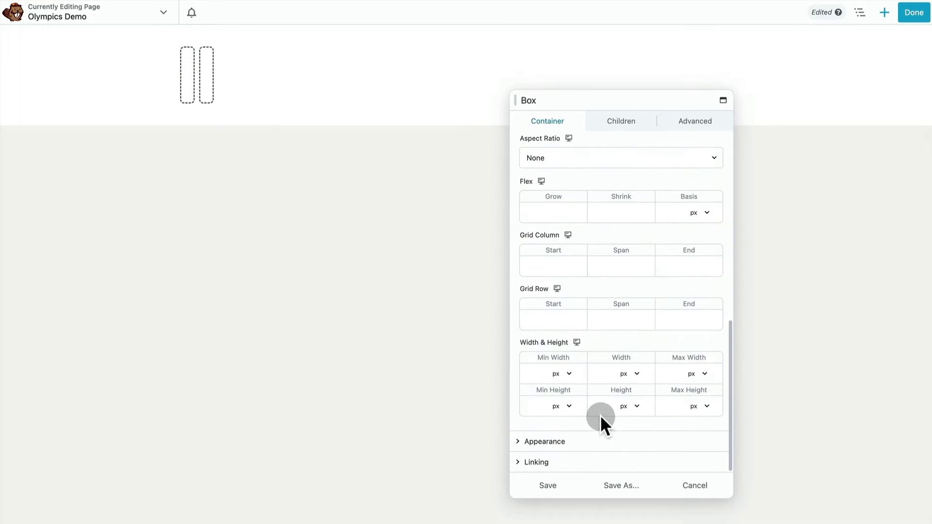
left_click(571, 212)
left_click(548, 487)
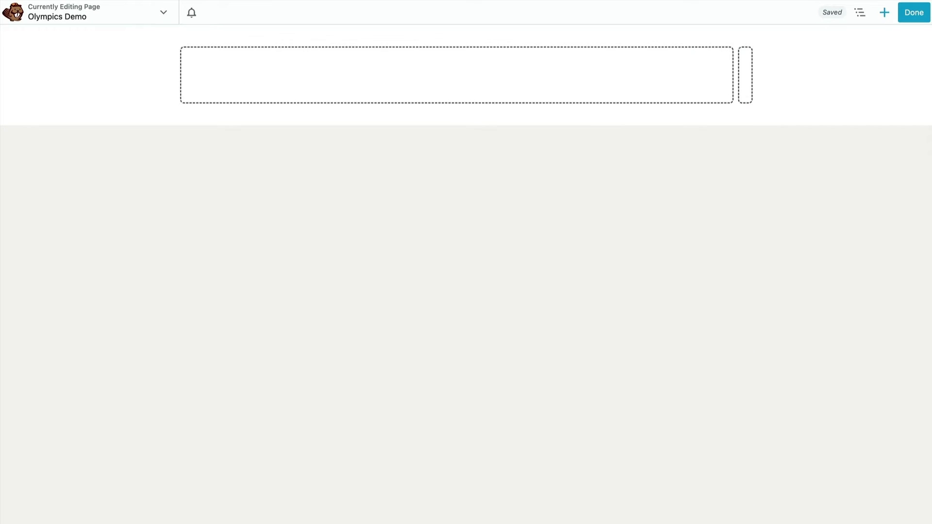
Step: Add a Box inside the narrow second nested box and duplicate it four times to make five boxes
left_click(884, 13)
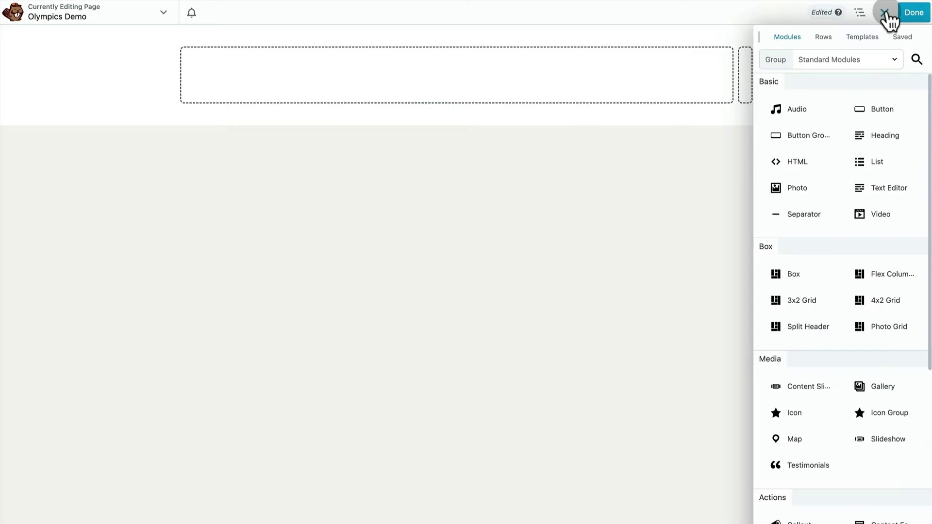
left_click_drag(791, 274, 746, 100)
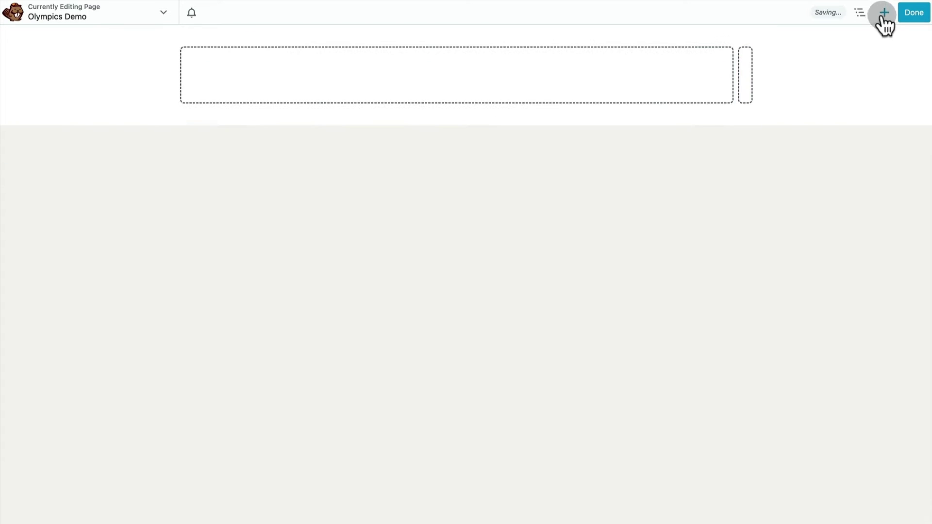
left_click(861, 13)
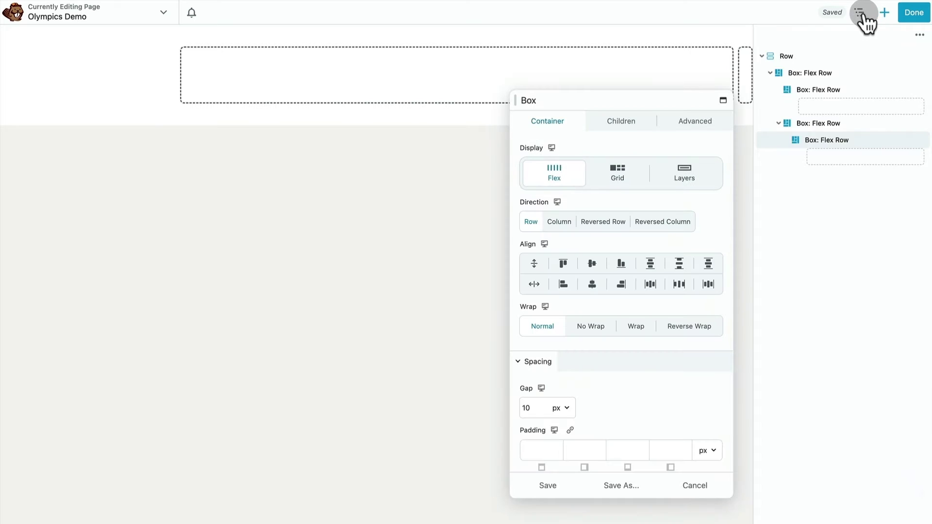
right_click(846, 142)
left_click(861, 173)
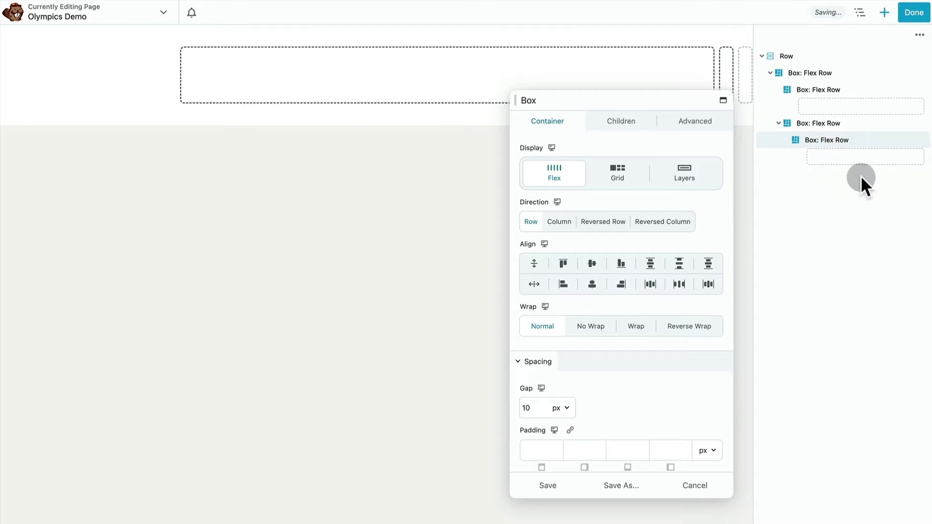
right_click(852, 150)
left_click(853, 171)
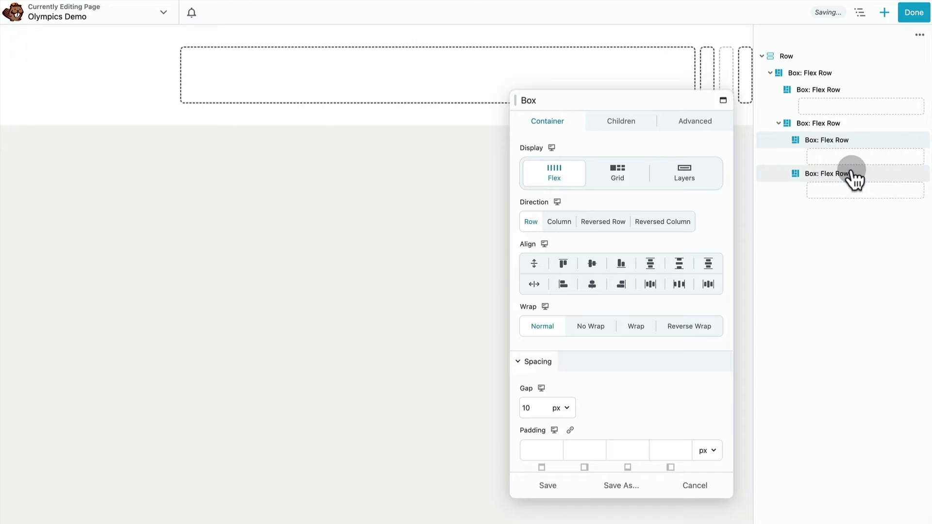
right_click(850, 141)
left_click(854, 171)
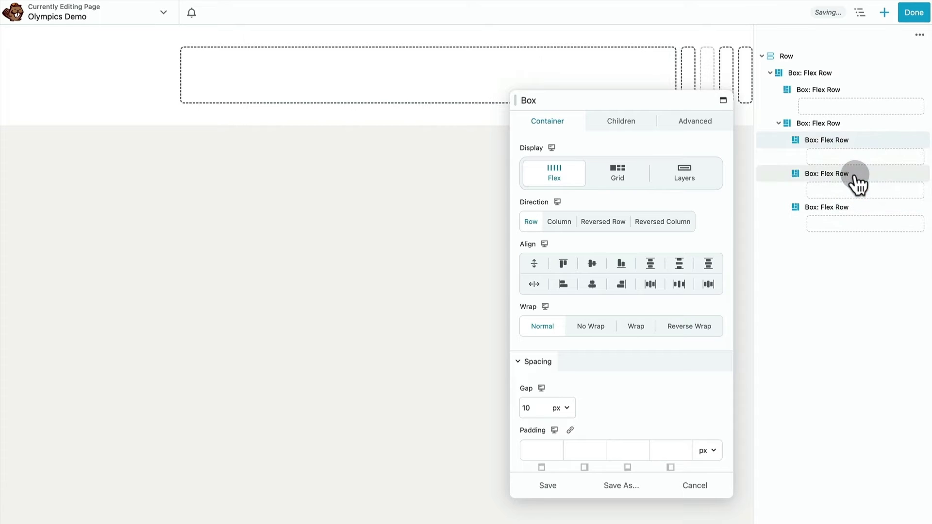
right_click(844, 139)
left_click(851, 170)
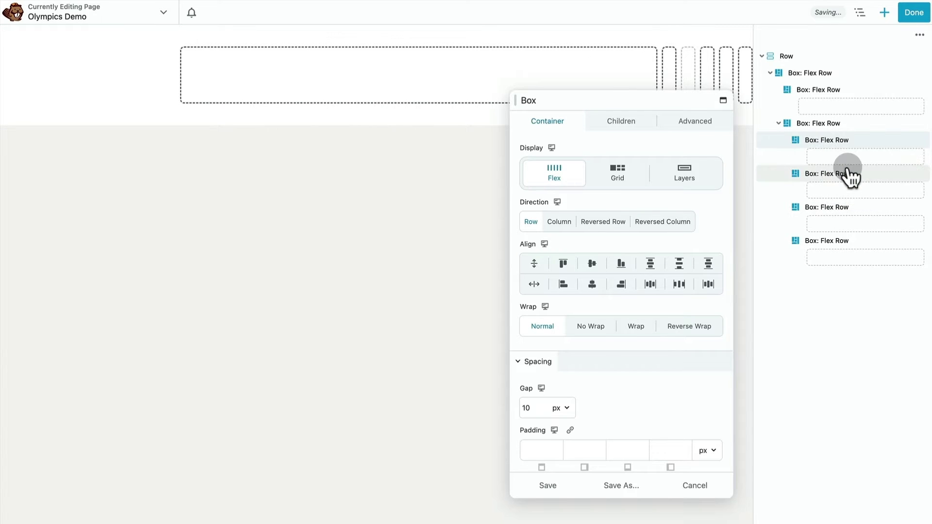
Step: Add a Photo module inside the wide first nested box
left_click(887, 14)
left_click_drag(807, 194, 509, 83)
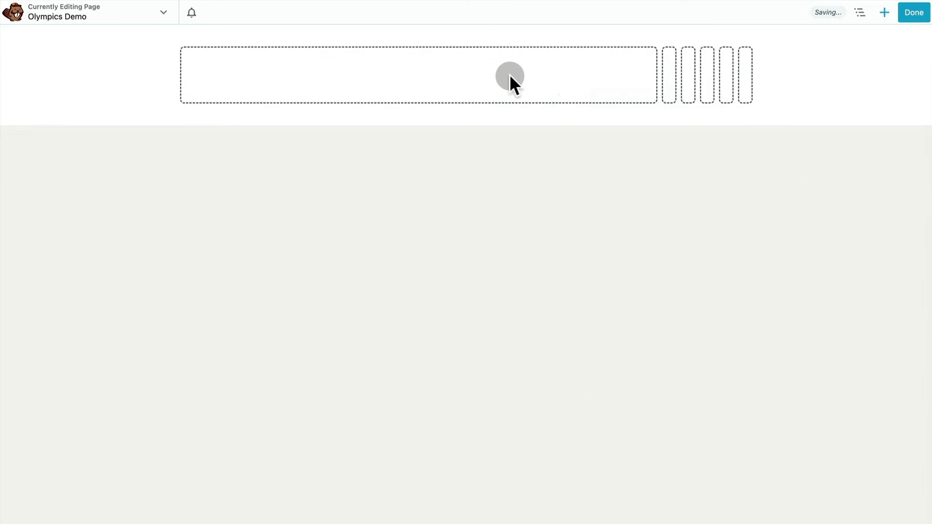
left_click(545, 124)
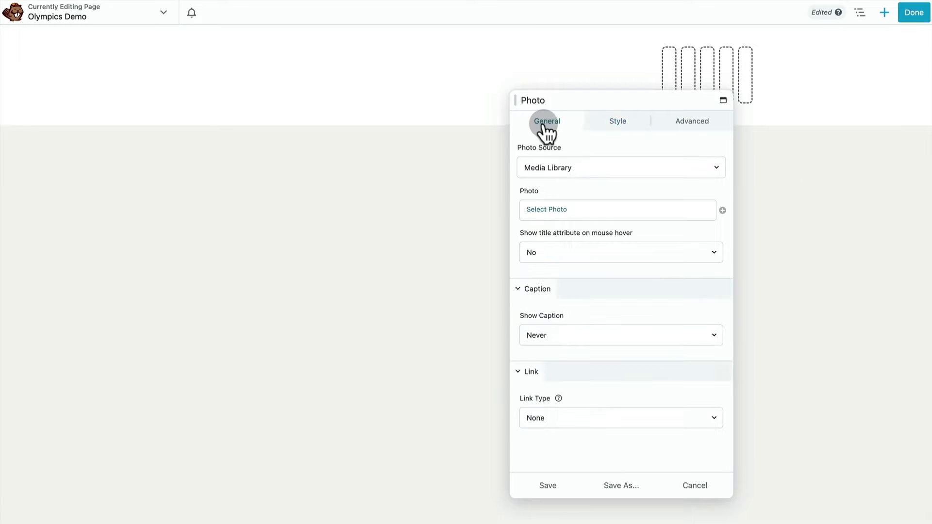
Step: Choose OlympicRings.png from the media library as the image of the new Photo module
left_click(547, 209)
left_click(403, 321)
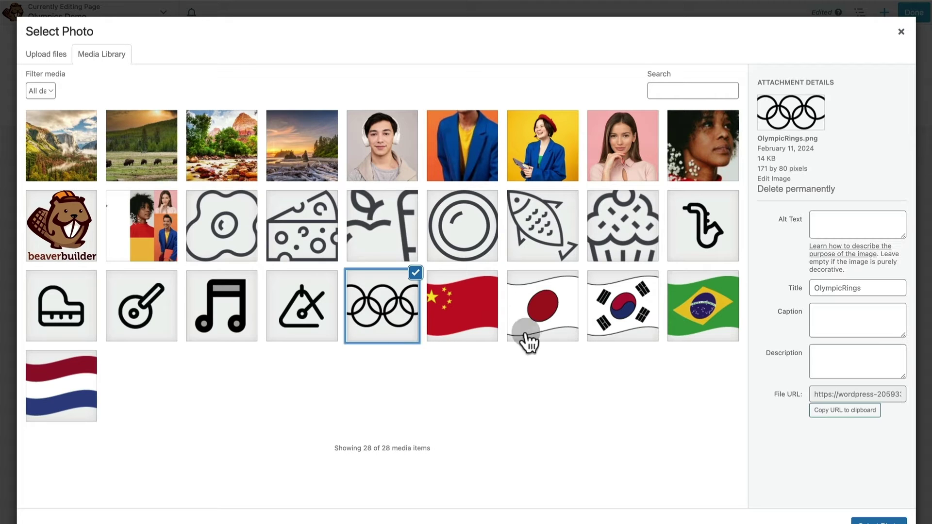
left_click(878, 520)
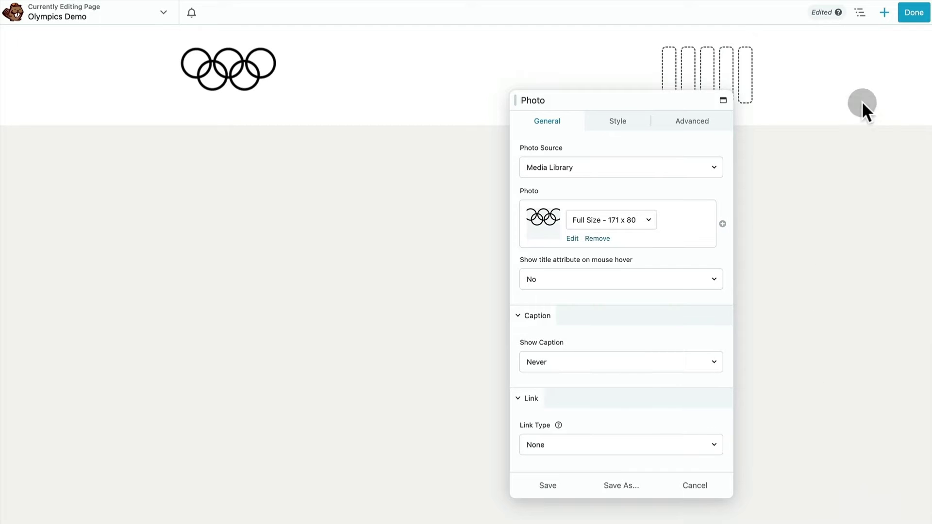
Step: Align the contents of the box holding the rings to Start horizontally and Center vertically, and save its settings
left_click(860, 13)
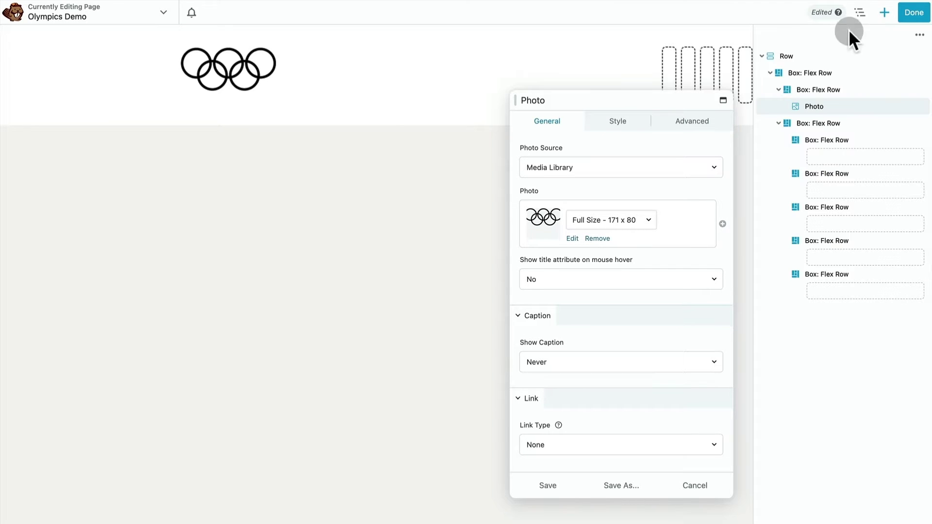
left_click(825, 89)
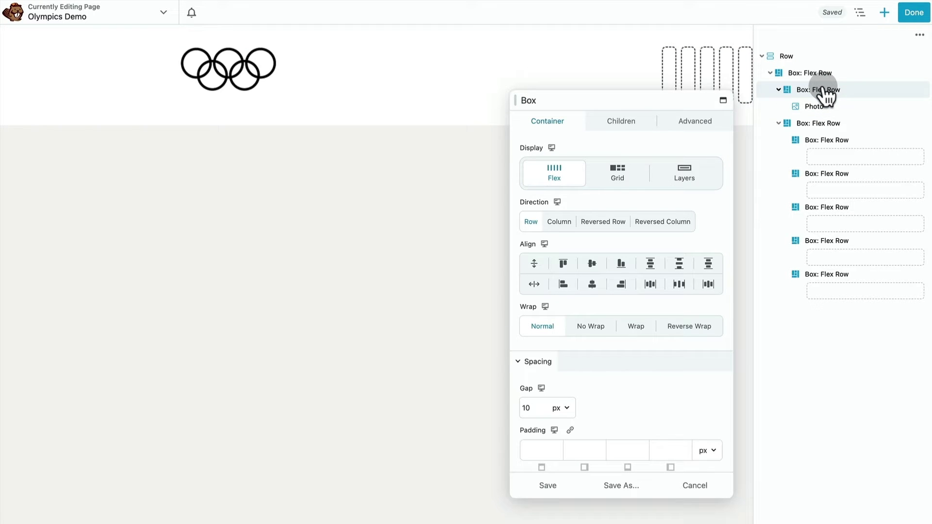
left_click(563, 284)
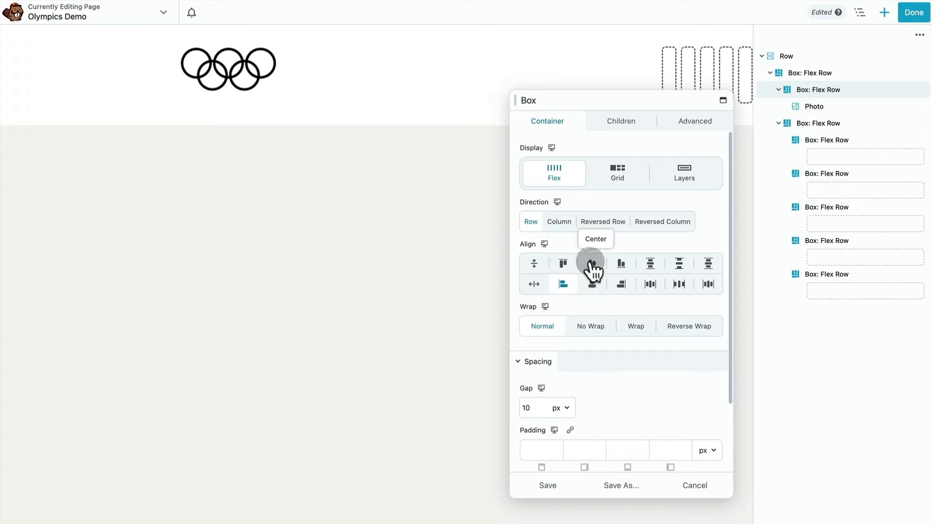
left_click(593, 265)
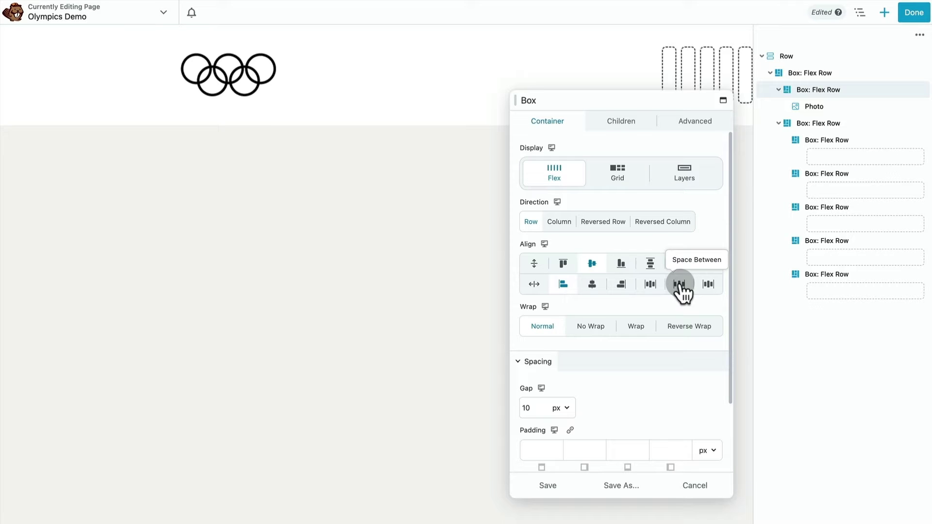
left_click(547, 486)
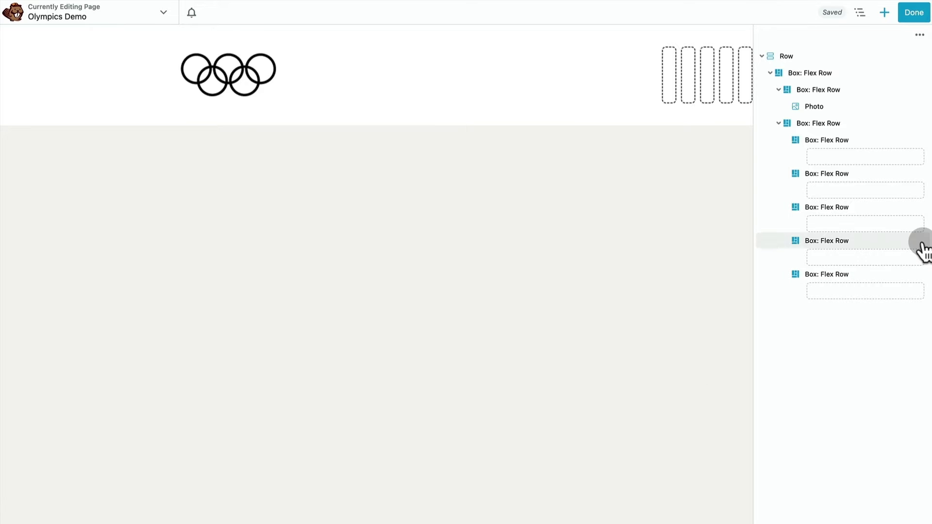
left_click(780, 90)
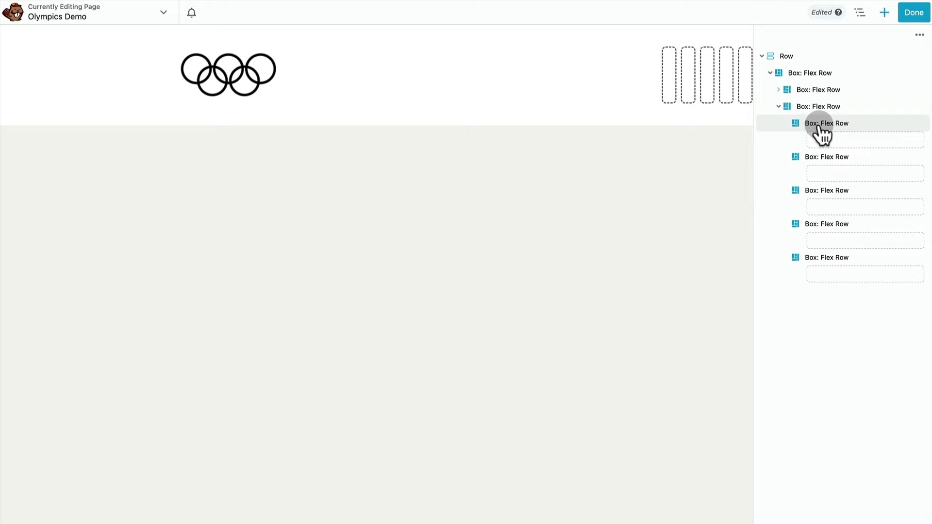
Step: Add a Photo module to the first of the five narrow boxes and assign it FranceFlag.png
left_click(884, 13)
mouse_move(797, 183)
left_mouse_down()
mouse_move(762, 175)
mouse_move(668, 103)
left_mouse_up()
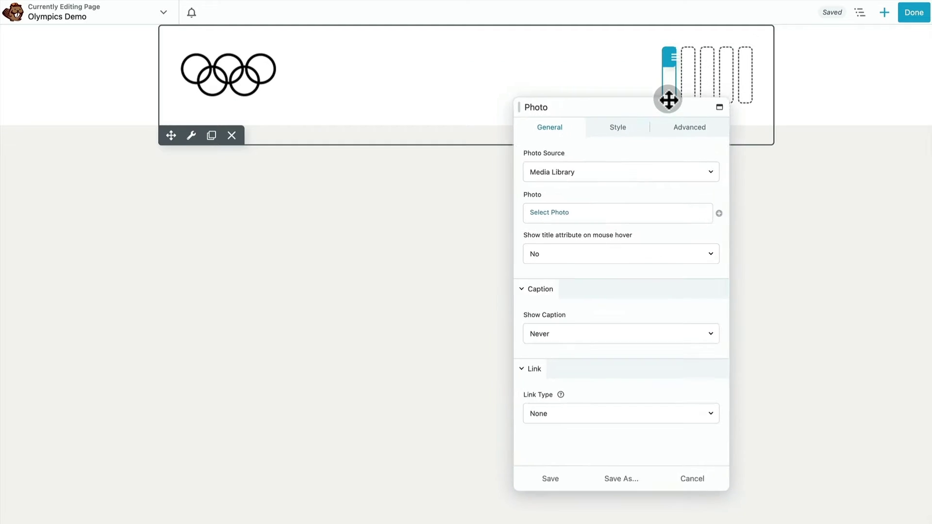
left_click(549, 210)
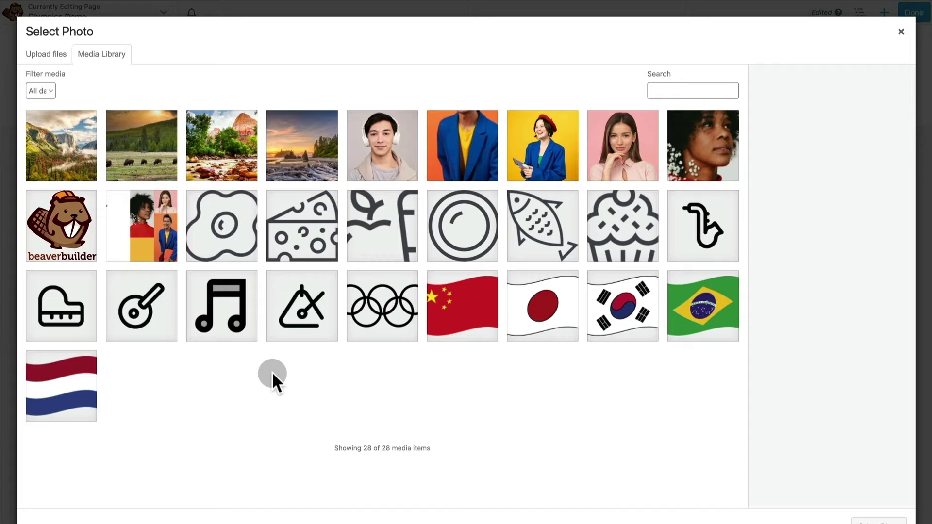
left_click(63, 386)
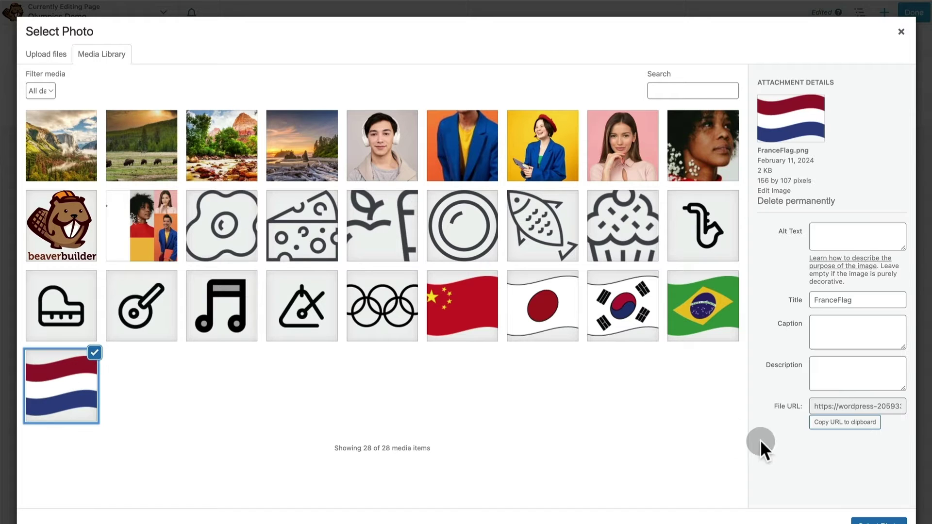
left_click(860, 518)
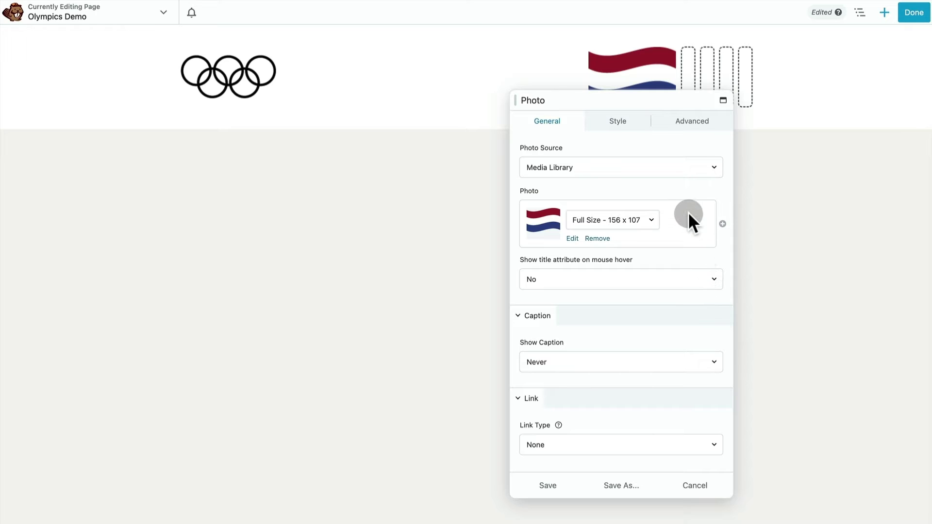
Step: Set the width of the first flag photo to 60 px
left_click(626, 125)
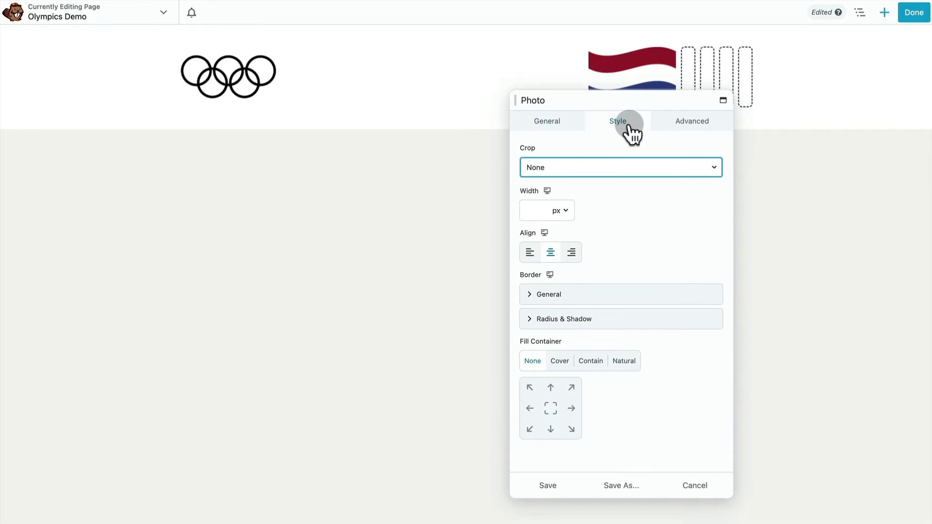
left_click(535, 214)
left_click_drag(530, 237, 541, 238)
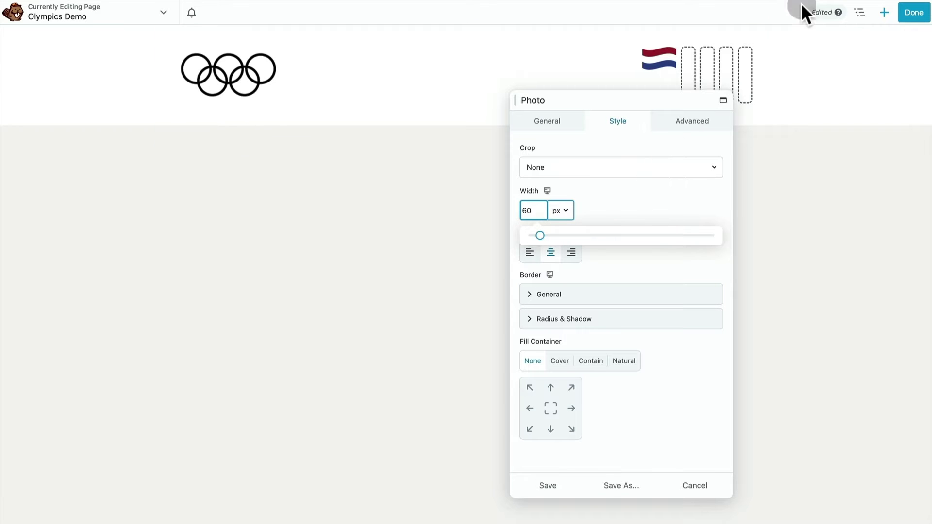
Step: Center the contents of the first flag's box vertically and save its settings
left_click(860, 12)
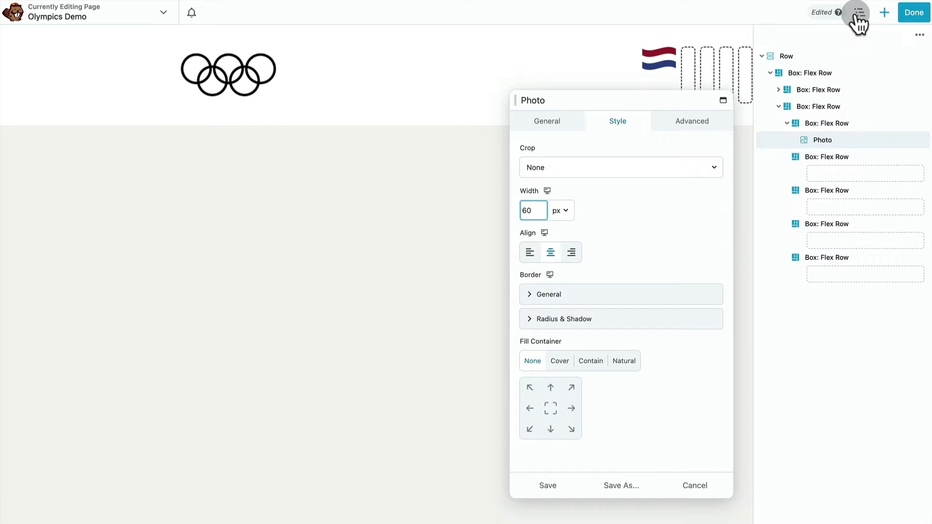
left_click(829, 127)
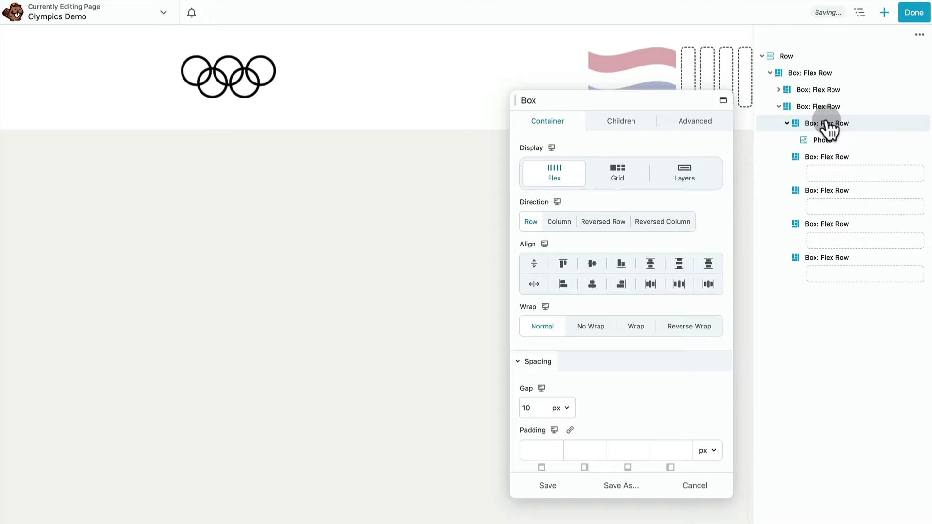
left_click(591, 263)
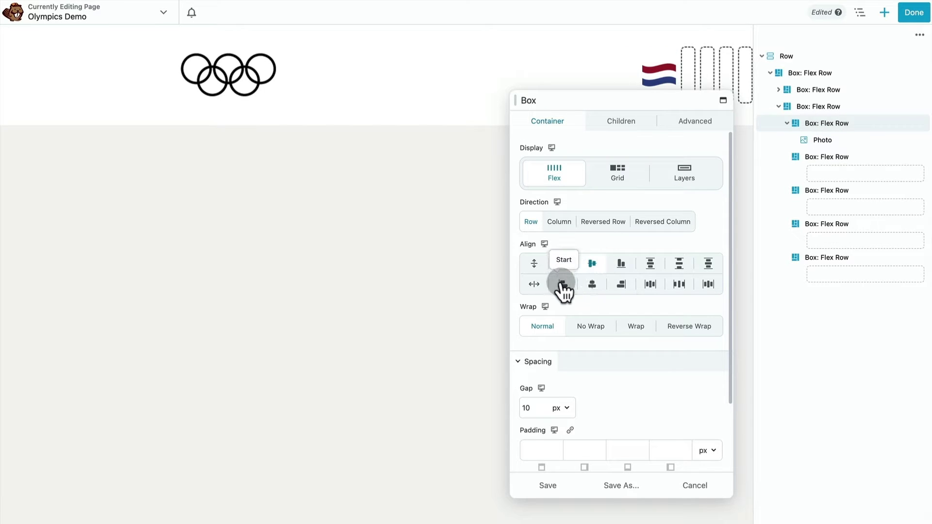
left_click(547, 486)
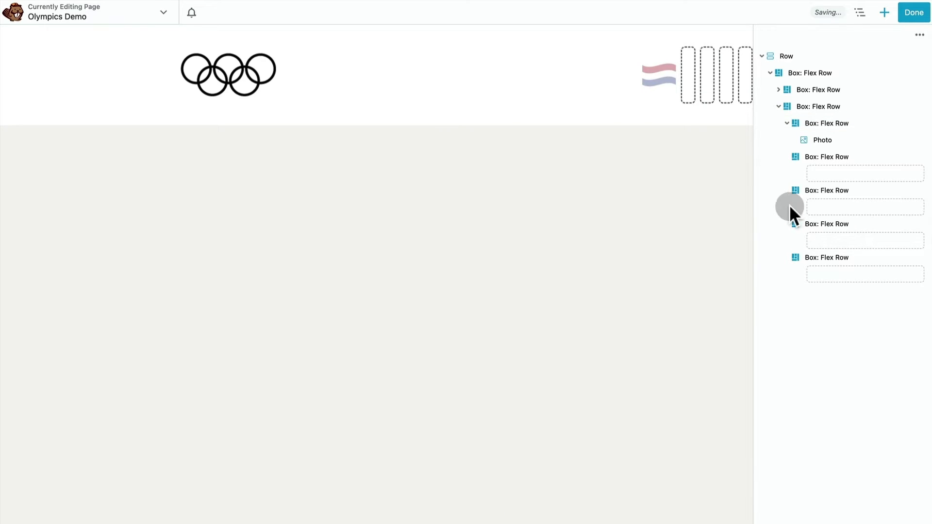
right_click(835, 131)
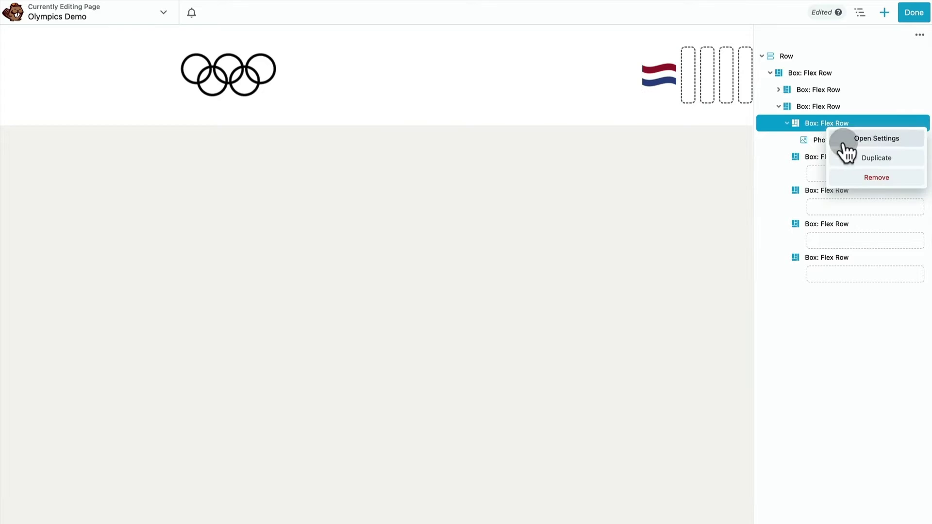
left_click(845, 158)
key("super+z")
Step: Duplicate the flag photo into the second narrow box and center that box's contents vertically
right_click(826, 142)
left_click(843, 171)
left_click_drag(826, 157, 821, 188)
left_click(827, 157)
left_click(591, 264)
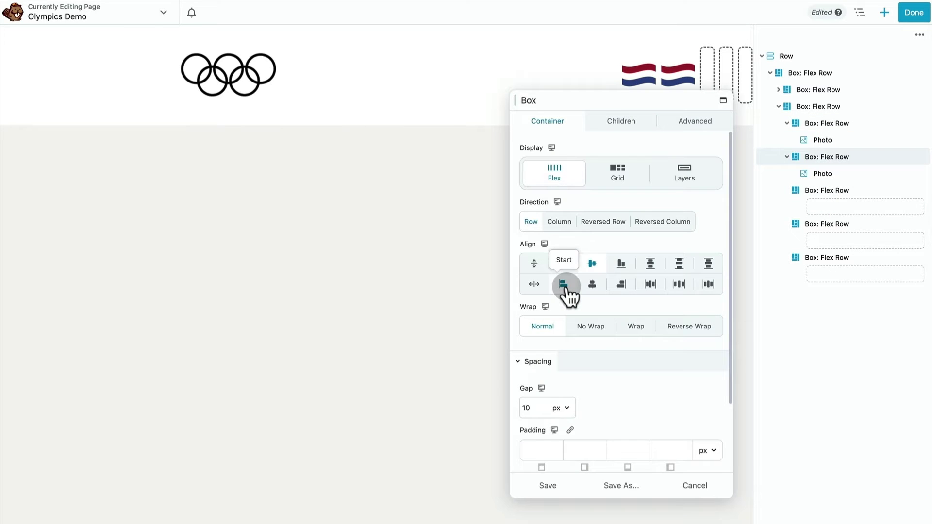
Step: Replace the image of the second box's photo with the Japanese flag from the media library
left_click(823, 173)
left_click(545, 216)
left_click(550, 335)
left_click(551, 340)
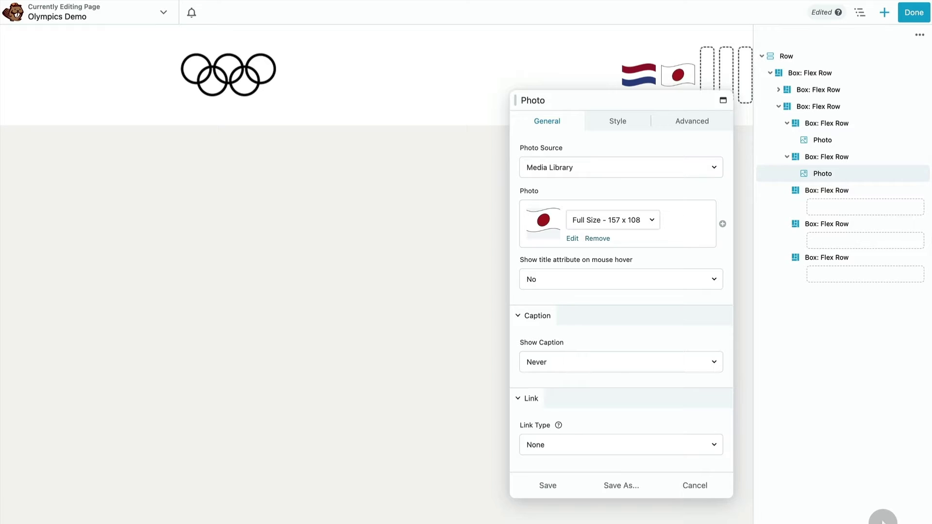
Step: Duplicate the Japanese flag photo and move the copy into the third narrow box
right_click(851, 181)
left_click(853, 206)
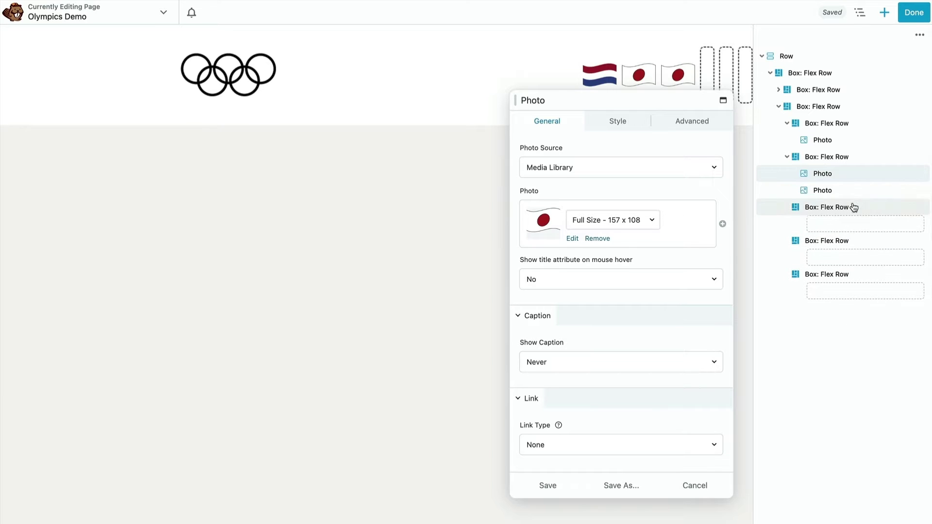
left_click_drag(822, 190, 822, 224)
Step: Change the second box's photo to the Chinese flag from the media library
left_click(824, 172)
left_click(572, 238)
left_click(446, 293)
left_click(881, 517)
Step: Center the third box's contents vertically and place copies of its Japanese flag photo in the fourth and fifth boxes
left_click(827, 190)
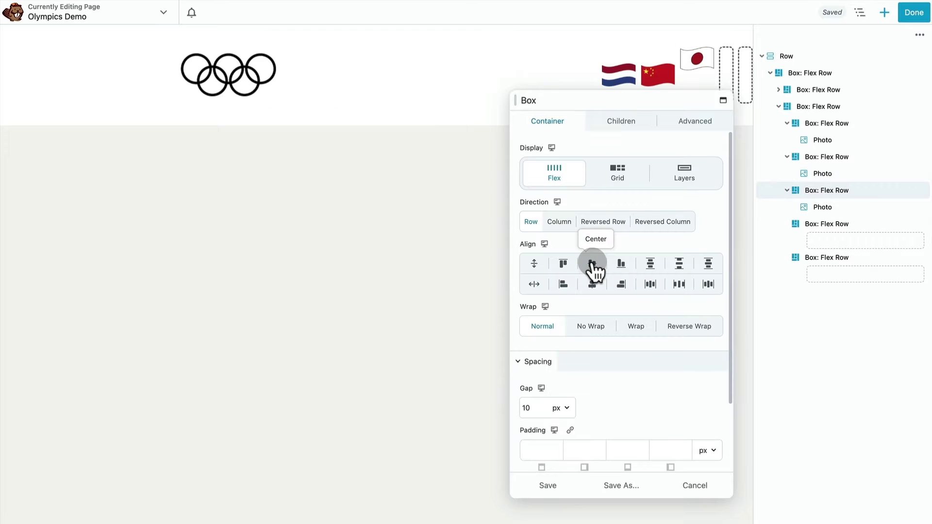
left_click(591, 263)
left_click_drag(837, 207, 826, 241)
right_click(825, 240)
left_click(838, 272)
Step: Change the fourth box's photo to the South Korean flag from the media library
left_click(824, 240)
left_click(573, 238)
left_click(625, 312)
left_click(869, 519)
Step: Center the contents of the fourth and fifth boxes vertically and save the settings
left_click(830, 225)
left_click(593, 265)
left_click(832, 260)
left_click(592, 264)
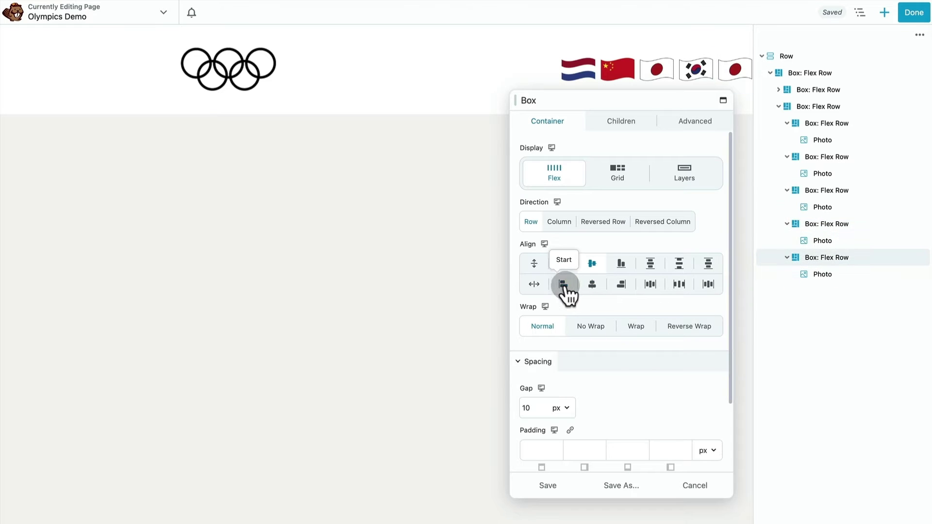
left_click(549, 486)
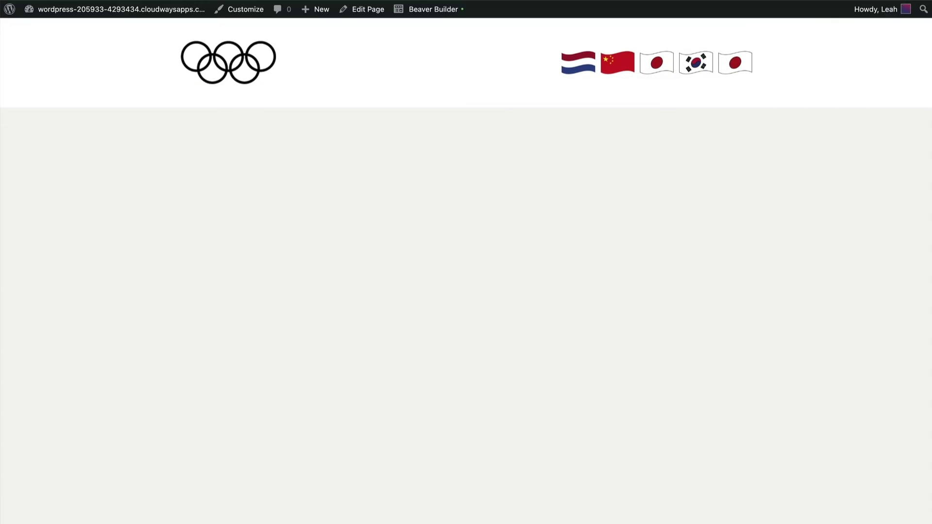
Step: Reopen the page in the Beaver Builder editor, change the last flag photo to the Brazilian flag, and save it
left_click(440, 10)
left_click(735, 68)
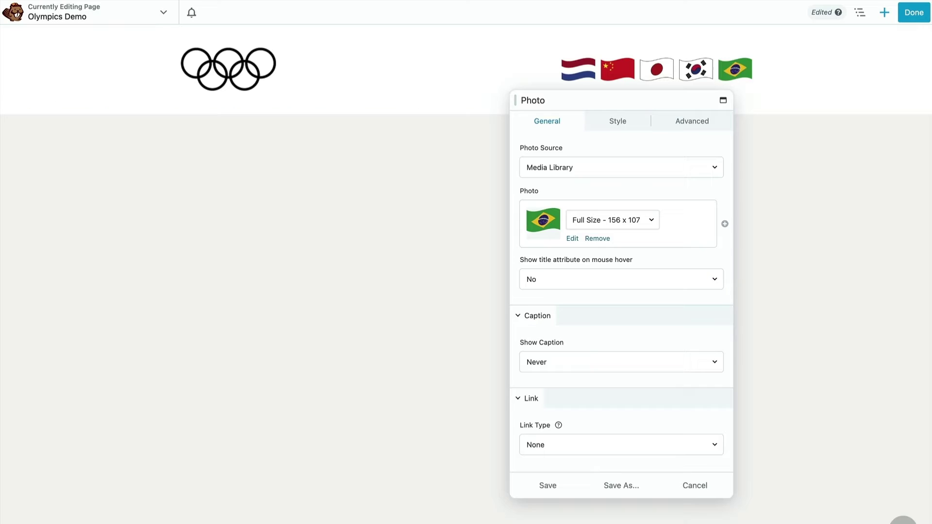
left_click(549, 487)
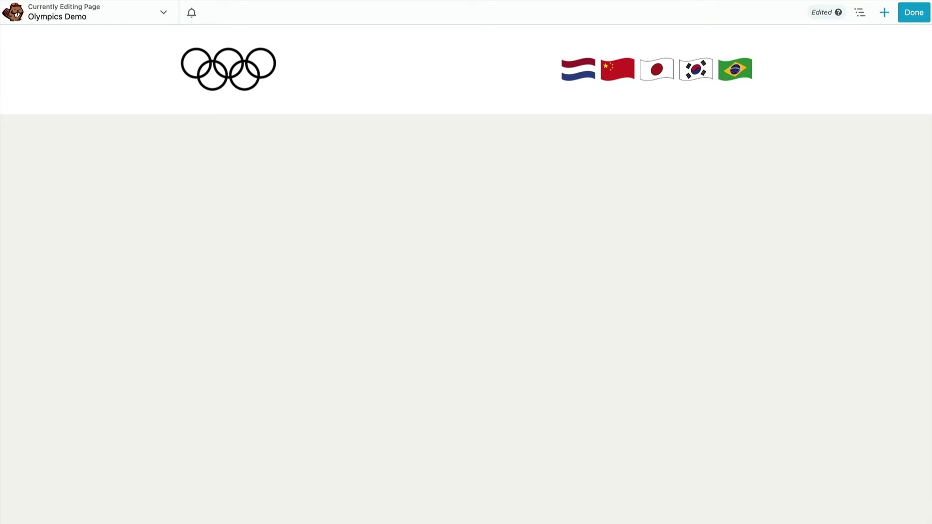
Step: Add another Box module to the header layout and set its display to Grid
left_click(884, 8)
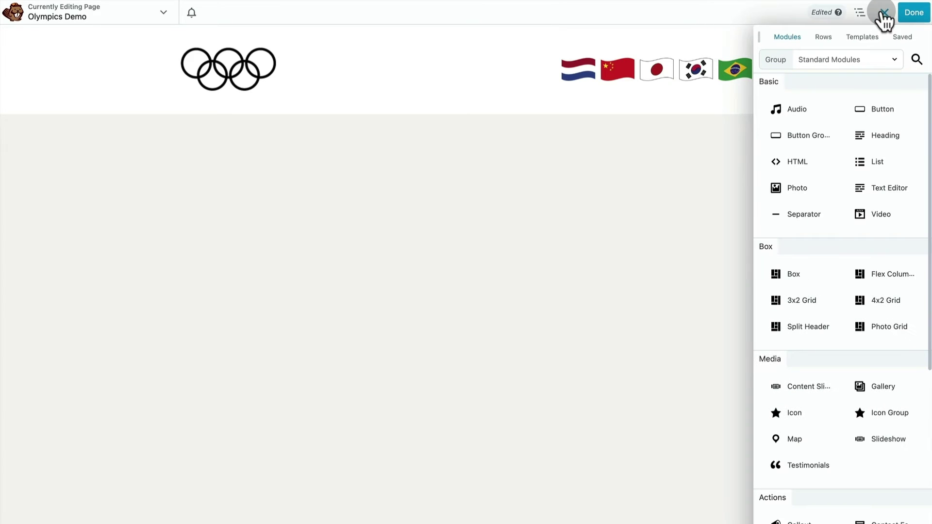
left_click_drag(805, 274, 596, 89)
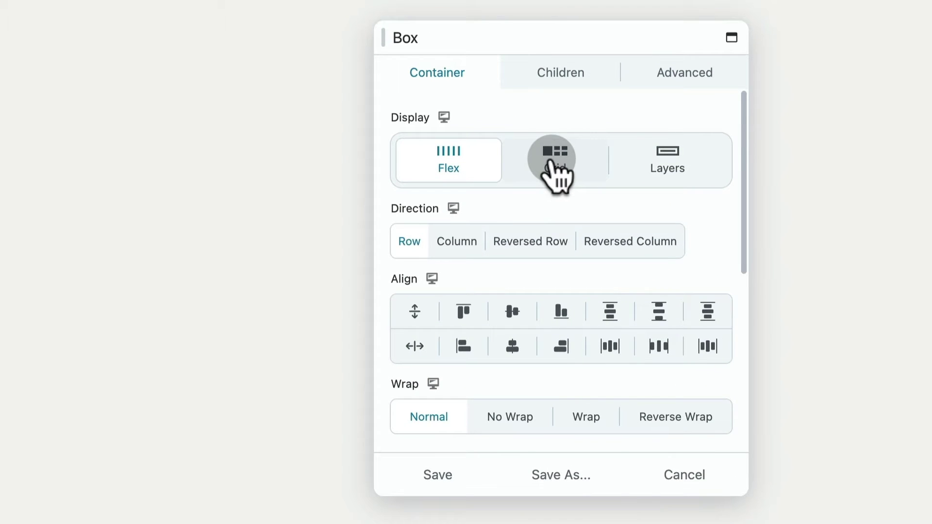
left_click(553, 165)
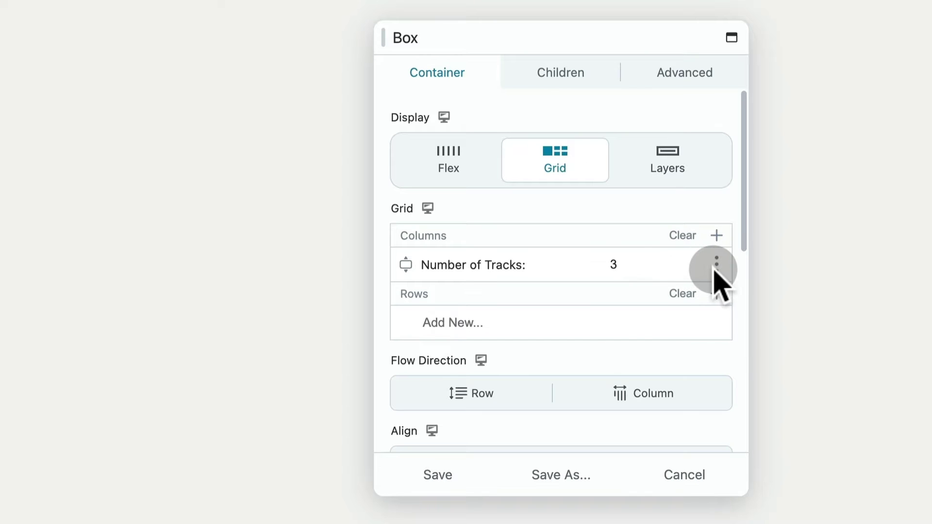
Step: Replace the grid's default three-track column setting with a single 1fr column
left_click(717, 266)
left_click(695, 330)
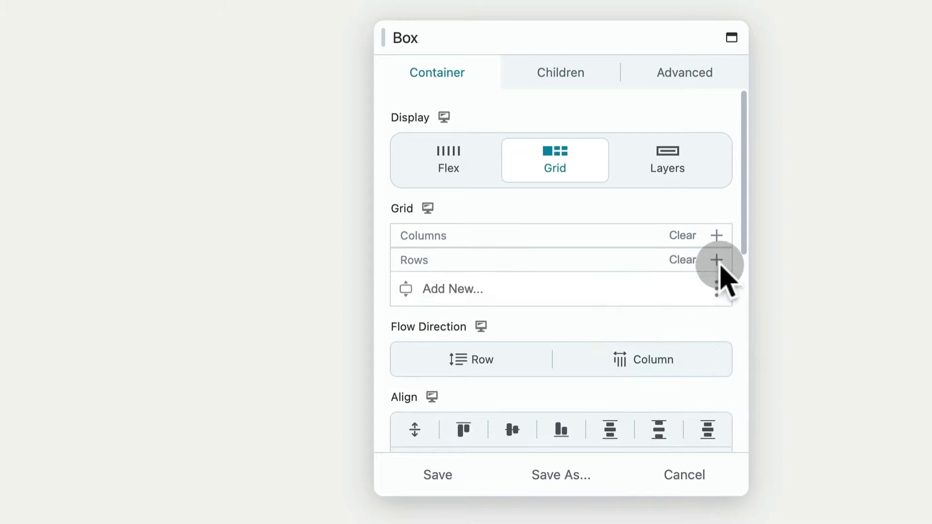
left_click(716, 236)
left_click(669, 366)
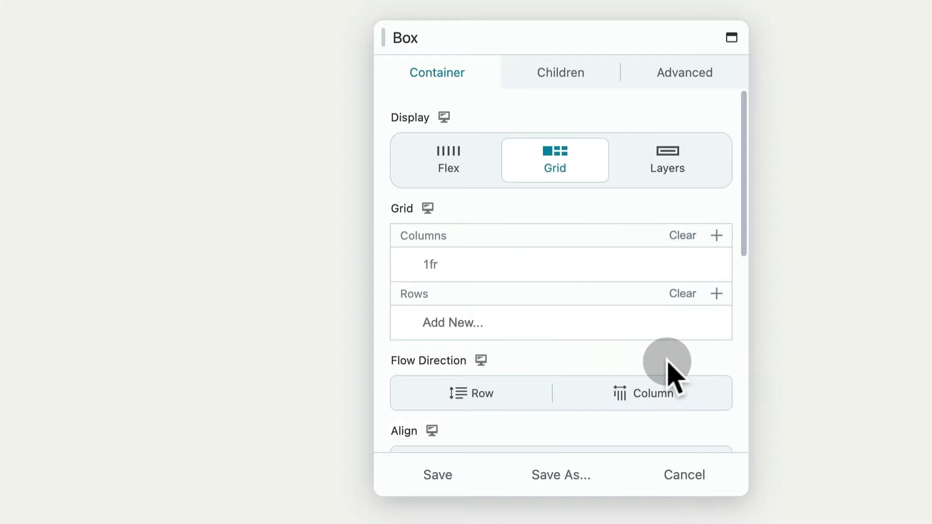
Step: Define the grid's rows as one 11px row followed by one 1fr row
left_click(700, 322)
type("11")
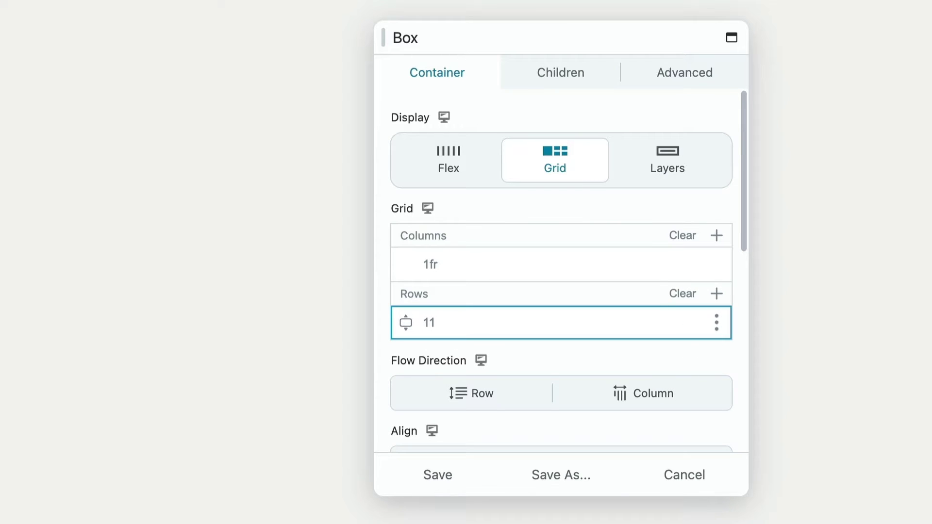
left_click(716, 294)
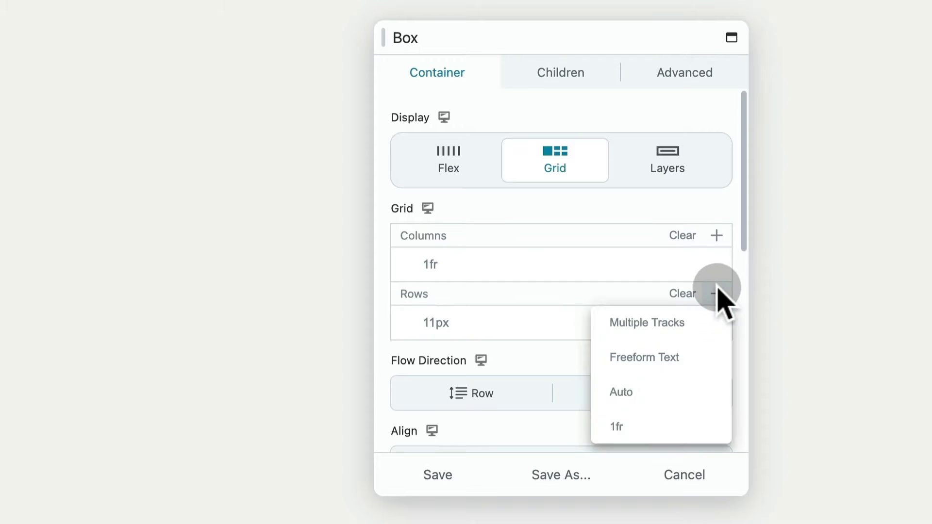
left_click(628, 426)
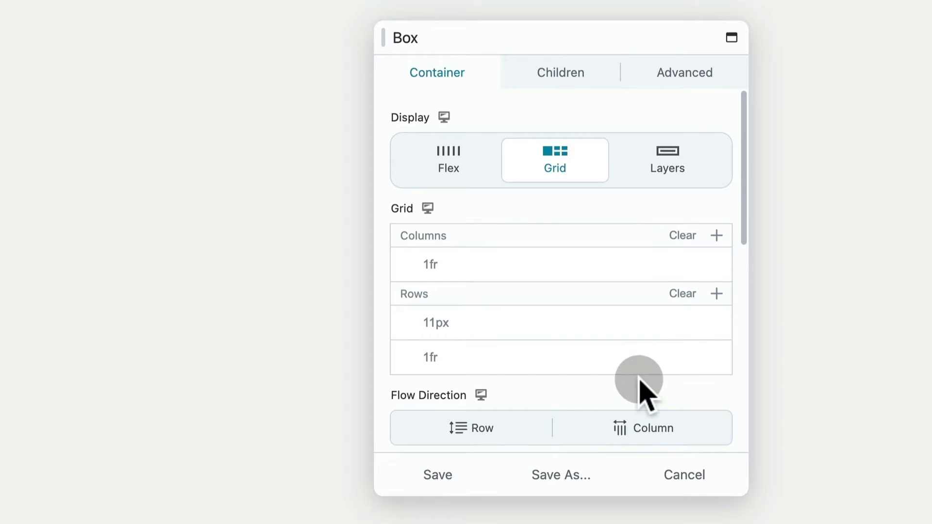
Step: Set the grid box's row and column gap to 0 px with the values linked, and save the box settings
scroll(639, 389, "down", 4)
scroll(639, 389, "down", 5)
left_click(444, 217)
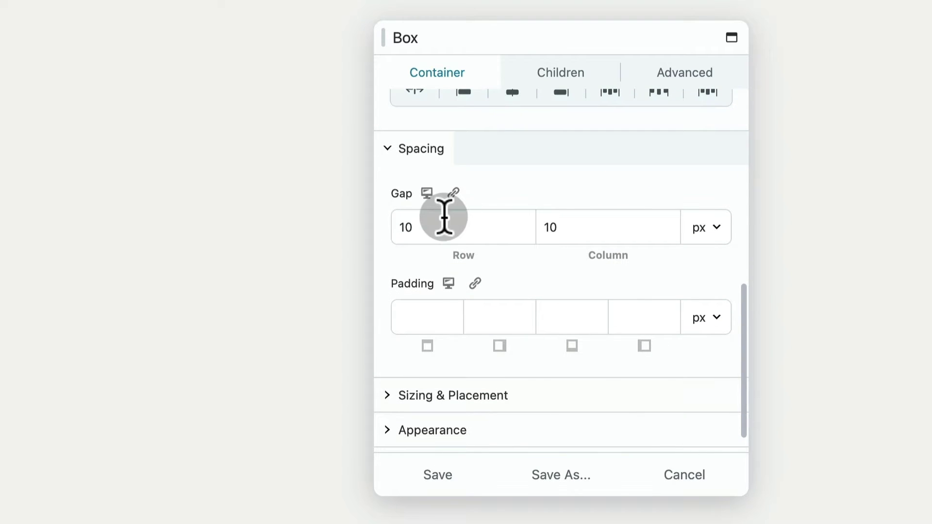
type("0")
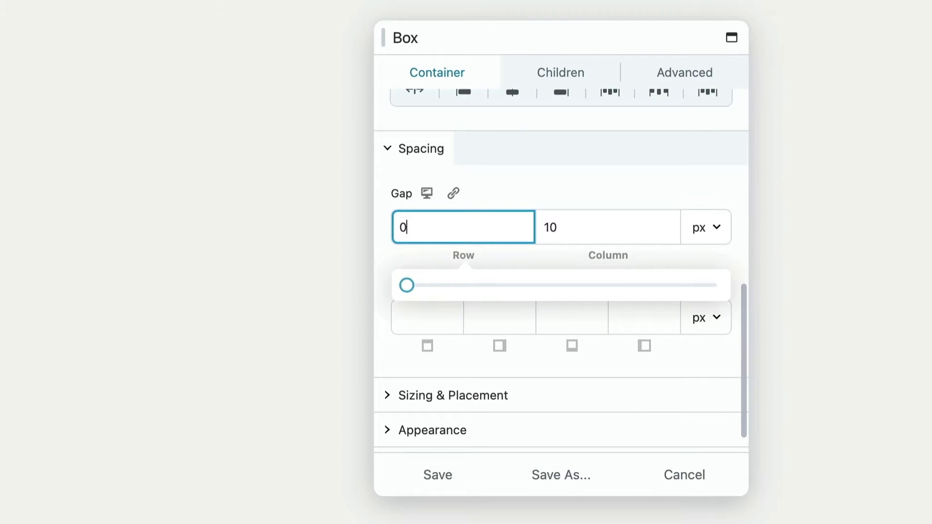
left_click(453, 193)
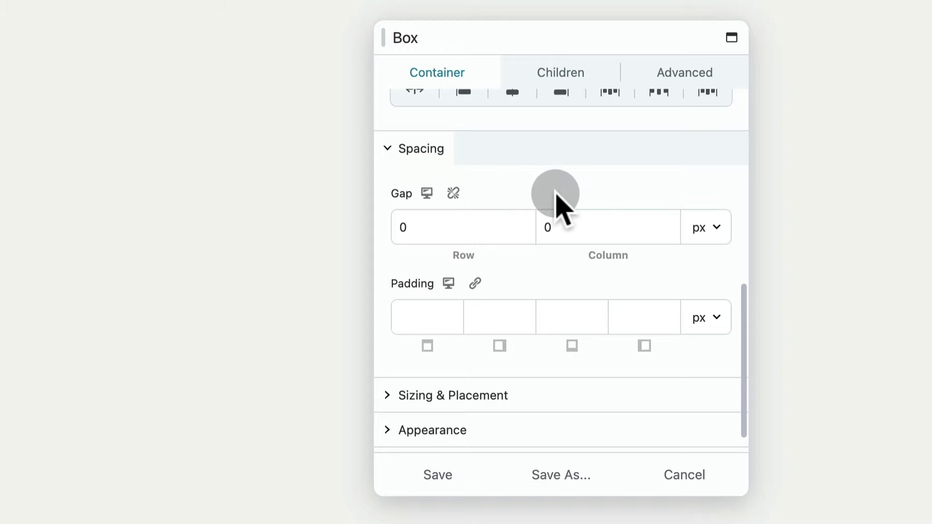
left_click(438, 474)
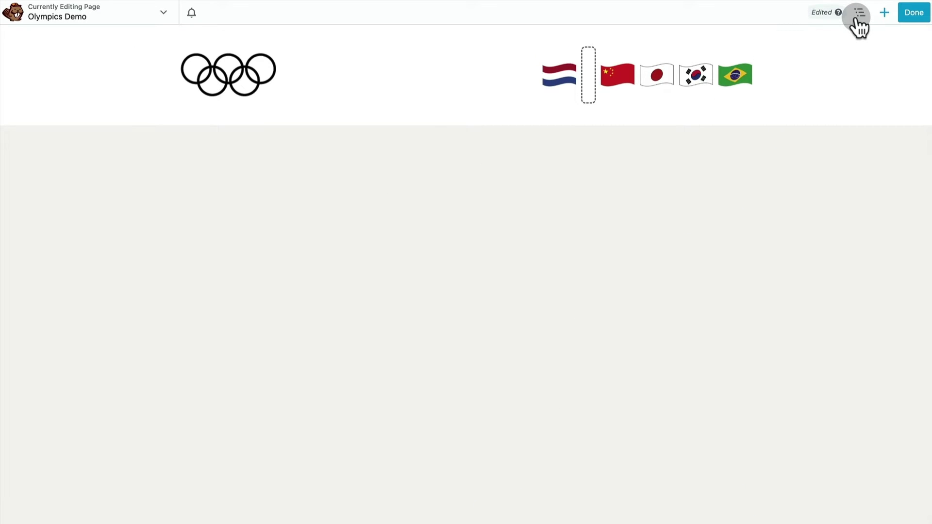
Step: Add a Text Editor module inside the empty grid box beside the first flag and enter the text 2024
left_click(885, 16)
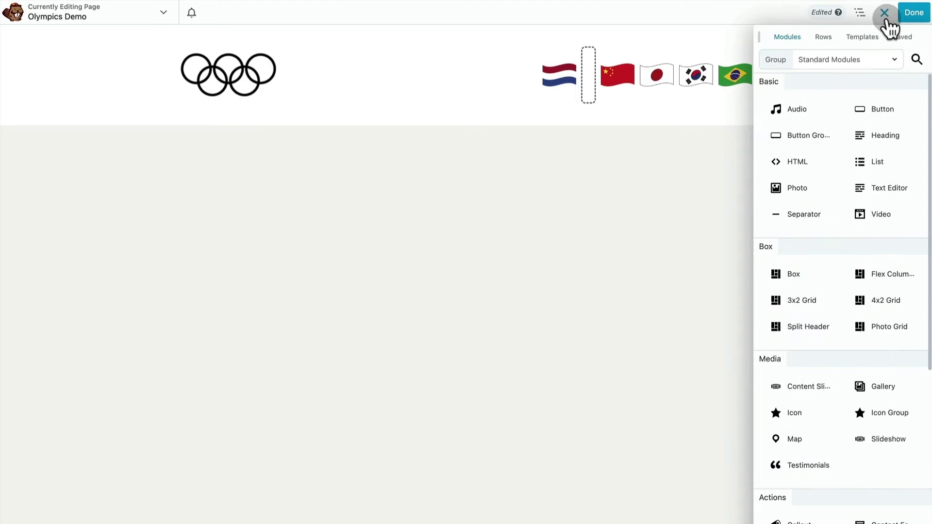
left_click_drag(838, 187, 583, 92)
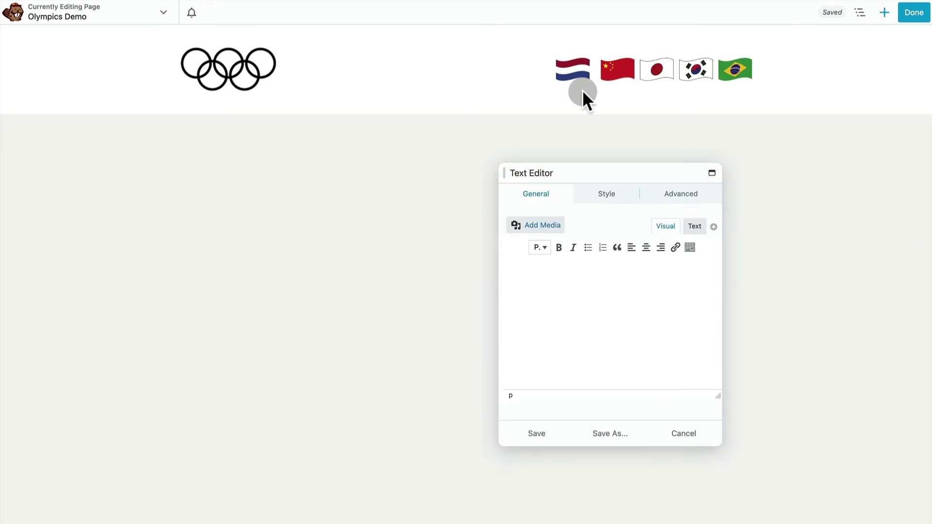
type("2024")
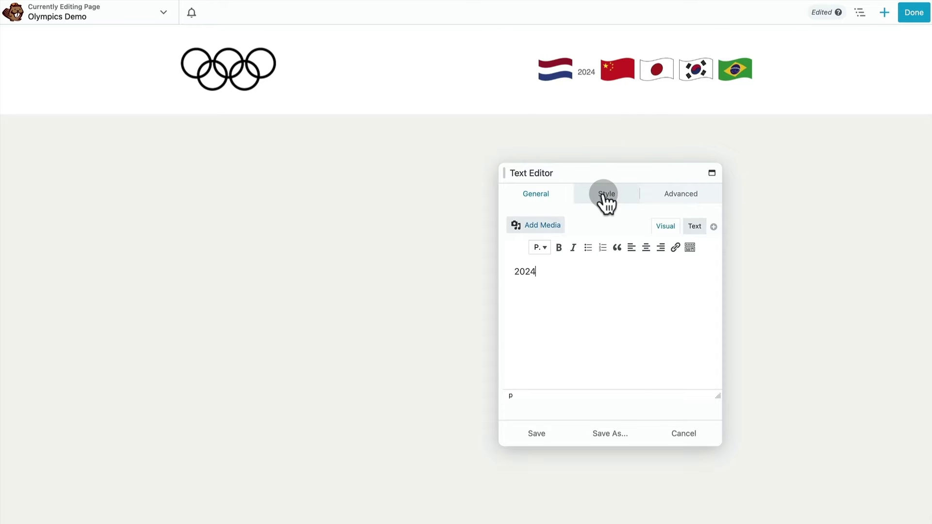
Step: Set the 2024 text's font family to Poppins and its color to #000000
left_click(603, 195)
left_click(552, 325)
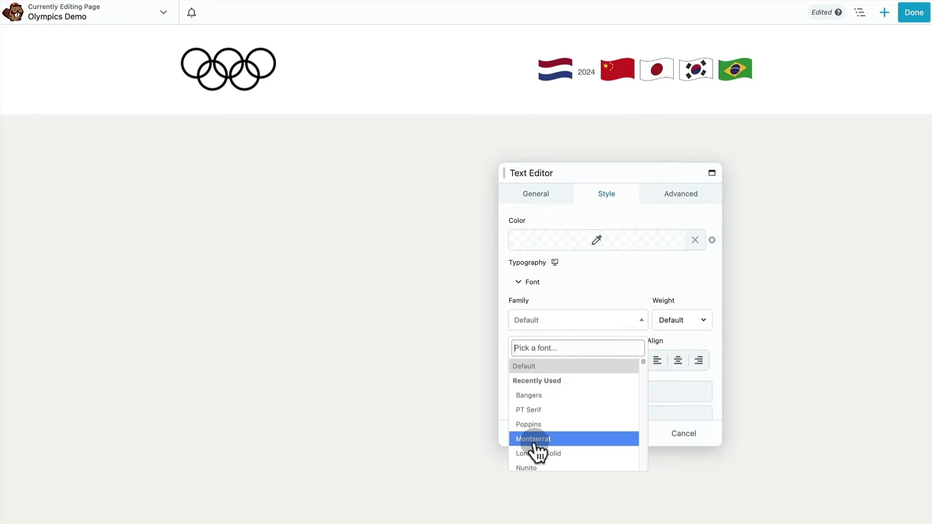
left_click(533, 425)
left_click(581, 242)
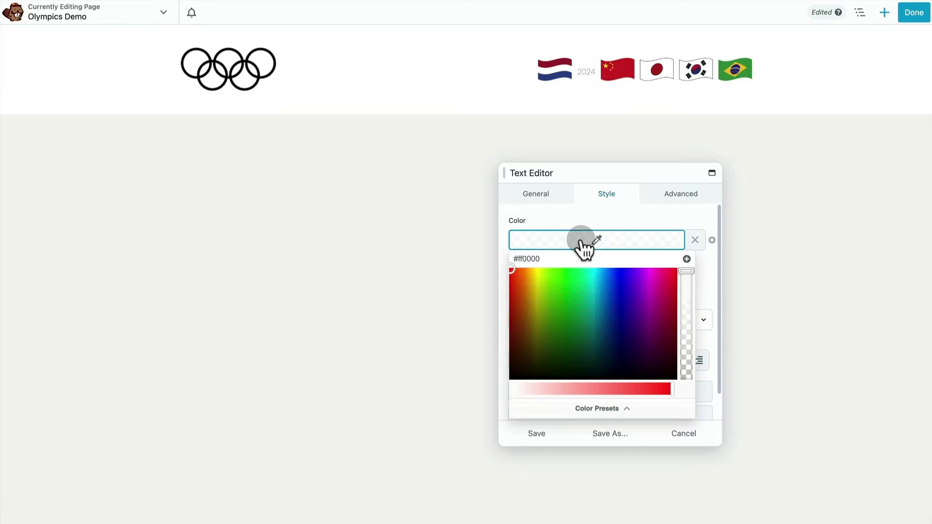
left_click(572, 253)
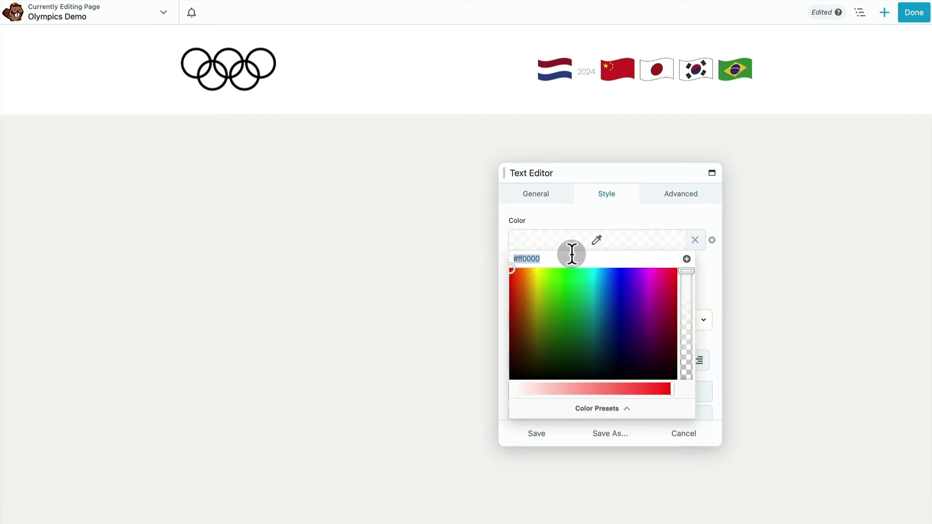
type("000000")
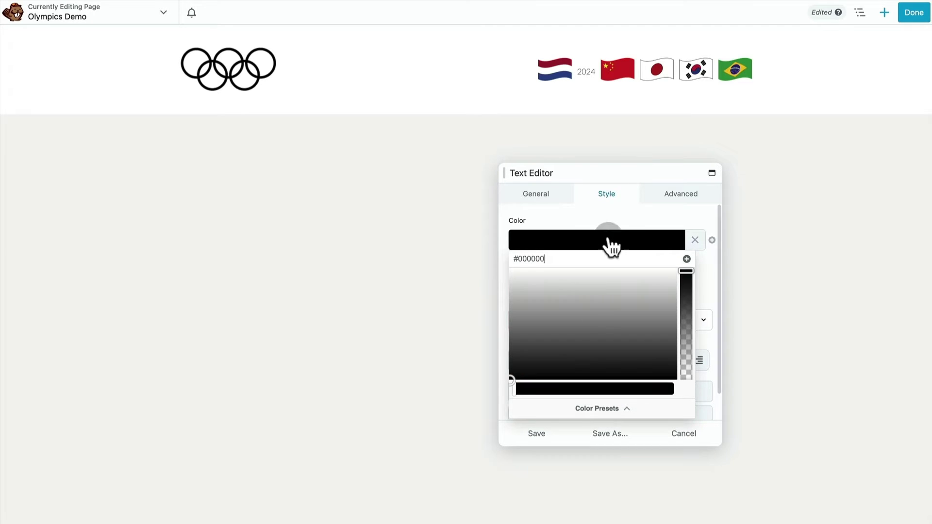
left_click(625, 216)
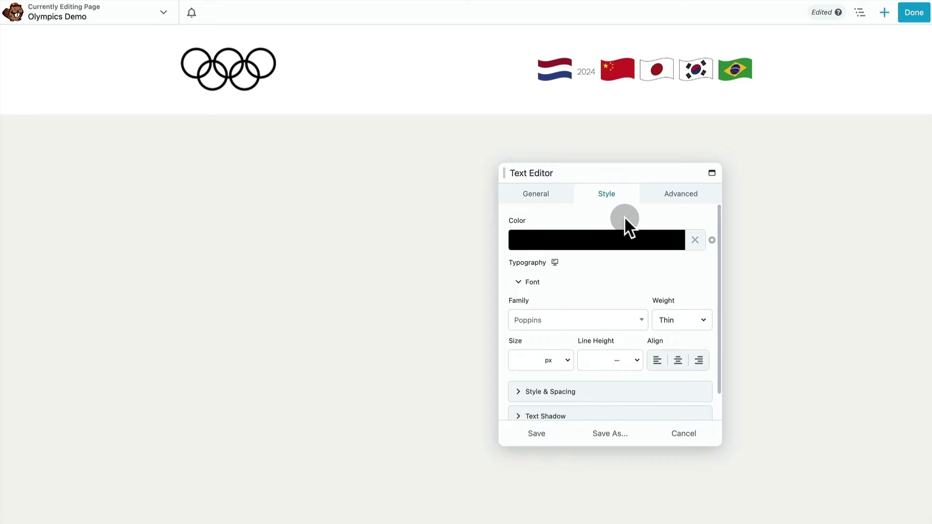
Step: Set the 2024 text's font size to 13 px and save the module
left_click(525, 360)
left_click(521, 389)
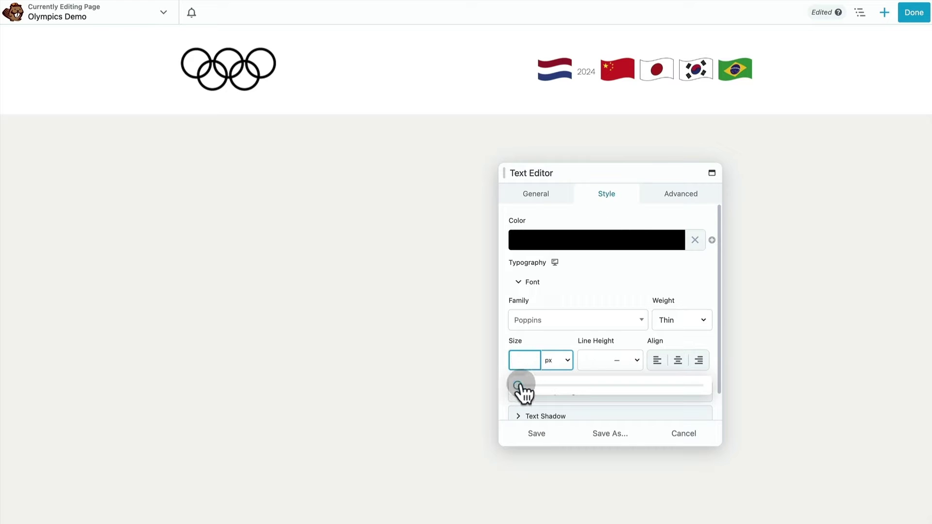
left_click_drag(522, 388, 520, 389)
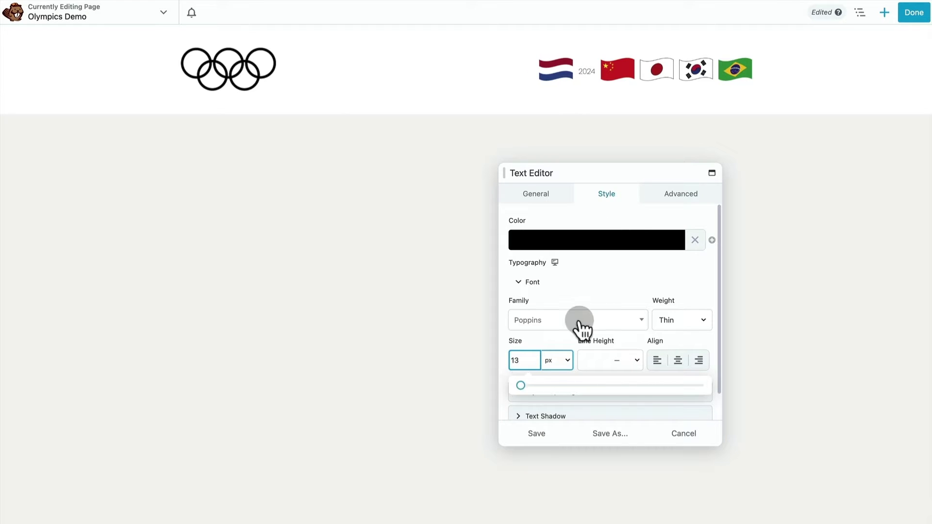
left_click(544, 437)
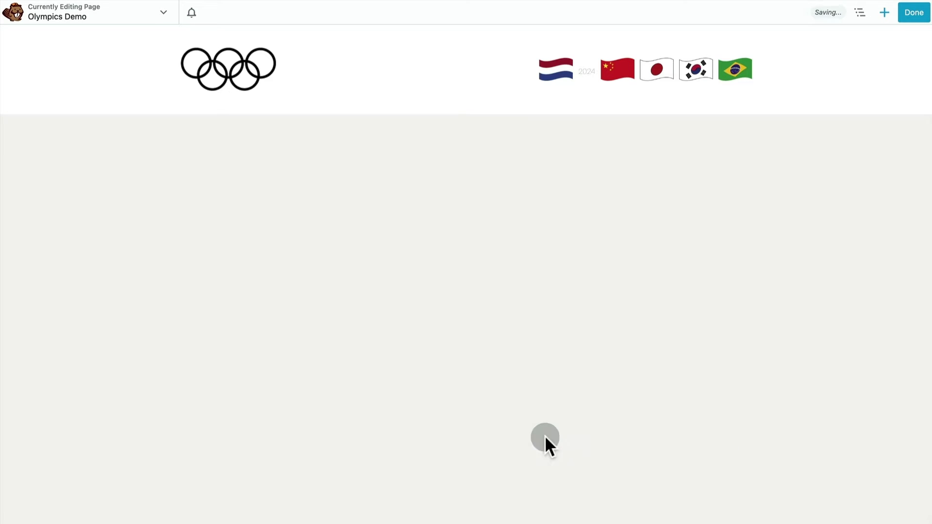
Step: Add a second Text Editor module below 2024 in the grid box and enter the text France
left_click(884, 13)
left_click_drag(862, 185, 576, 112)
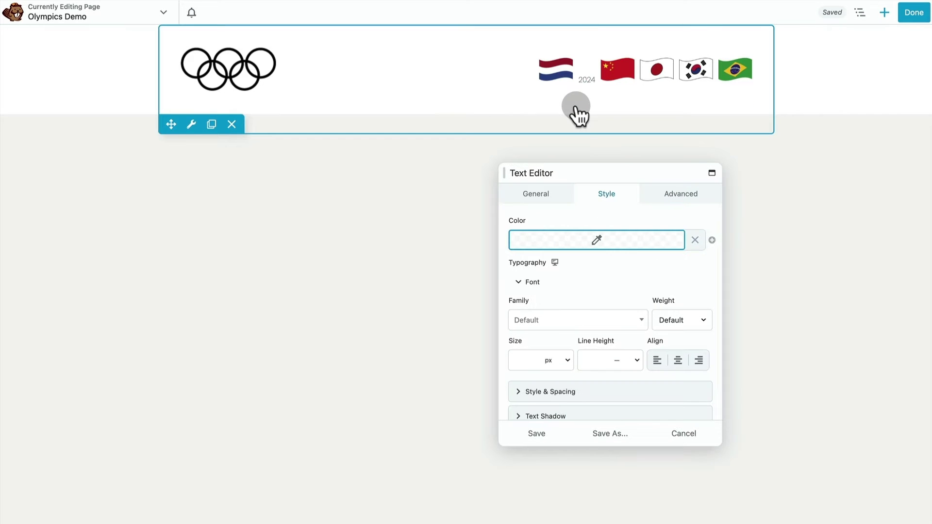
left_click(536, 194)
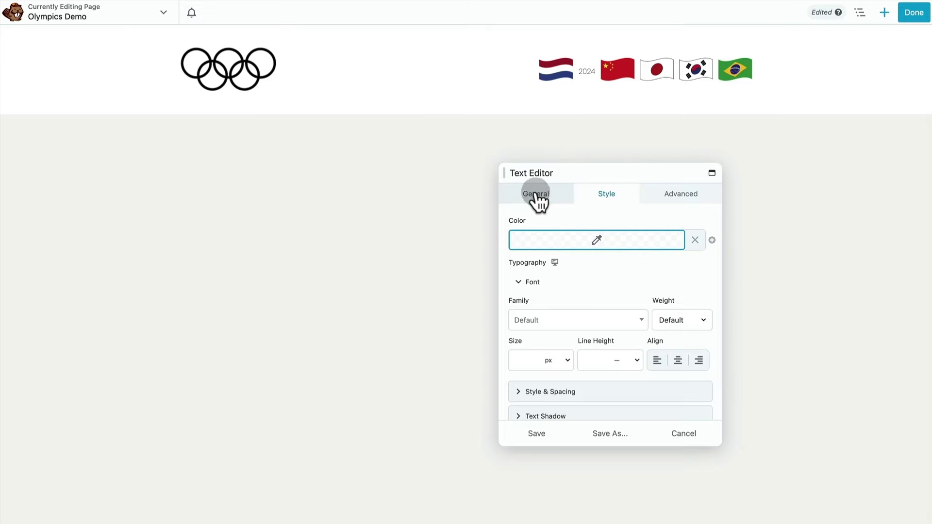
type("France")
Step: Set the France text's font family to Poppins and its color to #000000
left_click(604, 199)
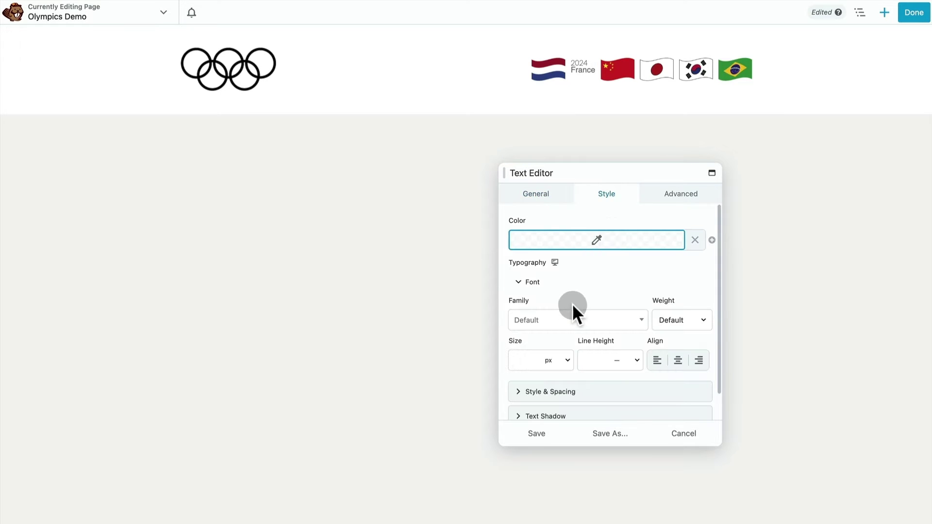
left_click(573, 320)
left_click(546, 424)
left_click(589, 238)
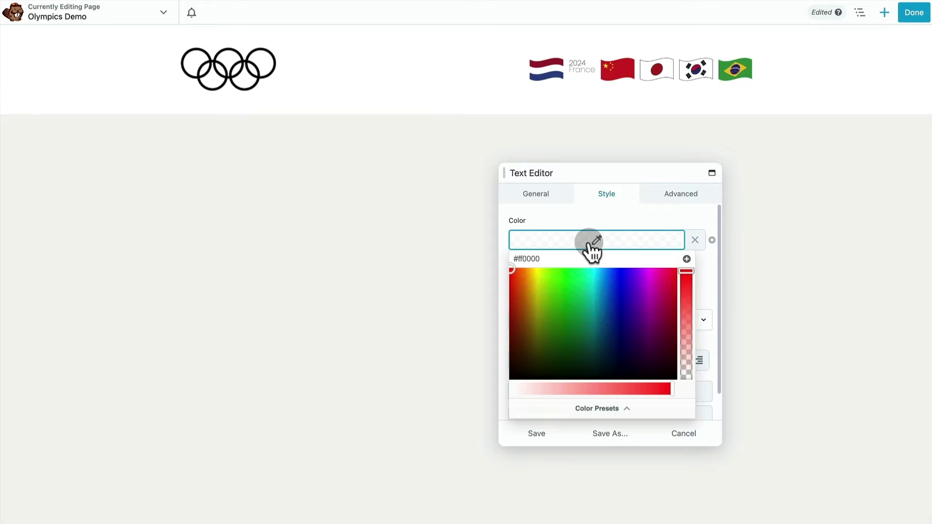
left_click(575, 256)
type("000000")
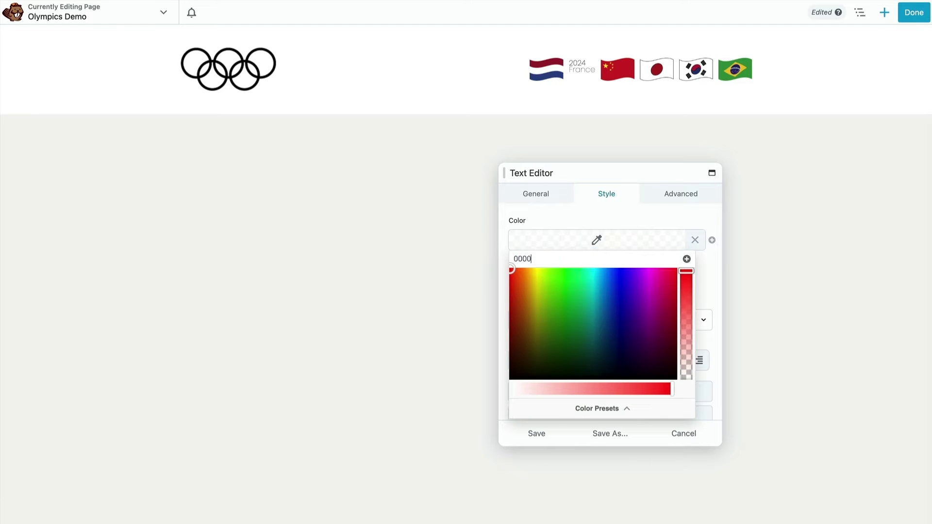
left_click(644, 209)
Step: Set the France text's font weight to Normal and its size to 17 px
left_click(669, 319)
left_click(672, 369)
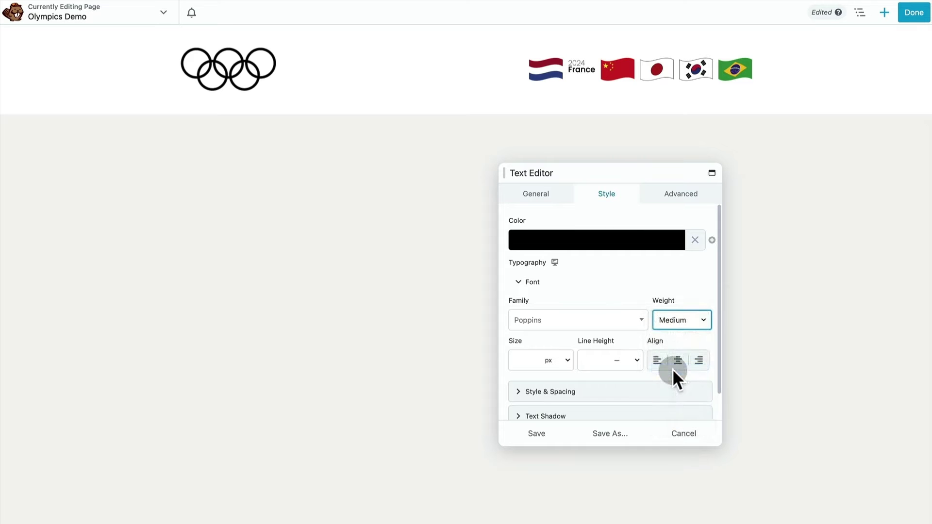
left_click(676, 319)
left_click(674, 306)
left_click(539, 353)
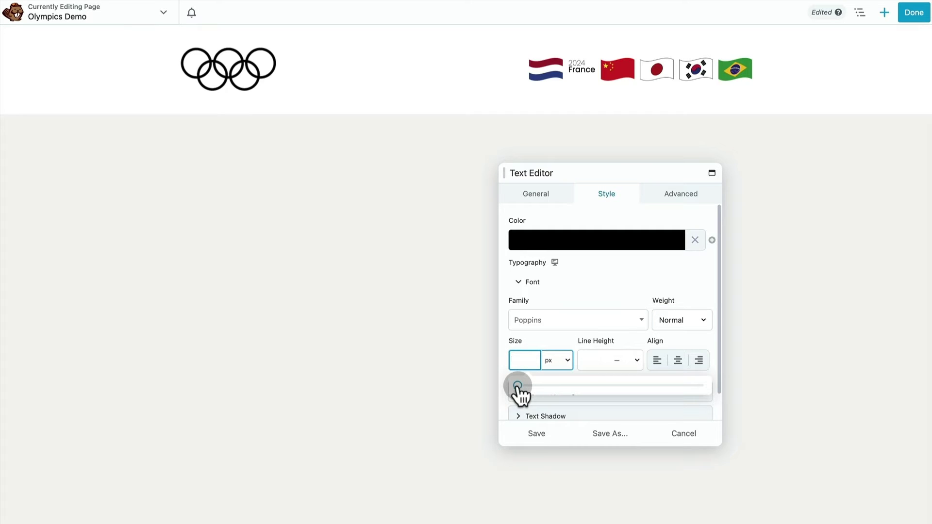
left_click_drag(518, 386, 525, 386)
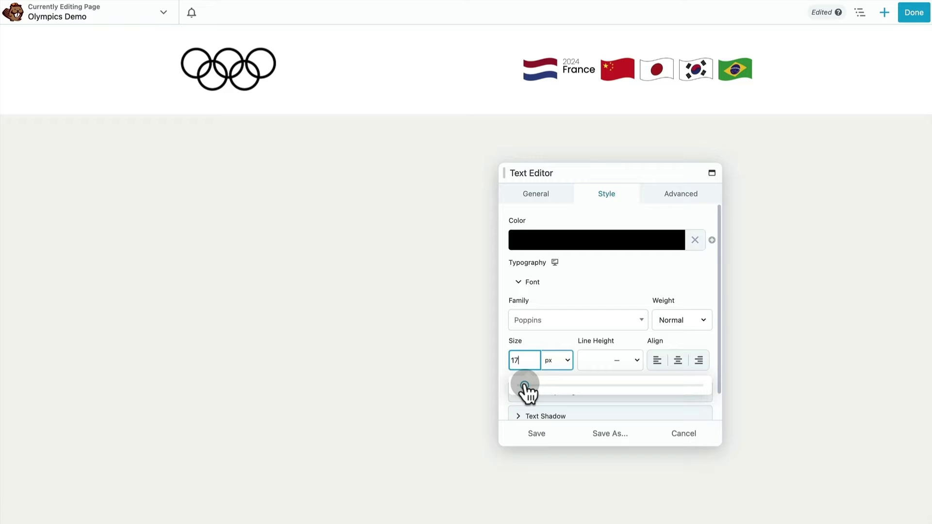
Step: Open the 2024 text module from the page outline and align its text to the right
left_click(859, 14)
left_click(853, 191)
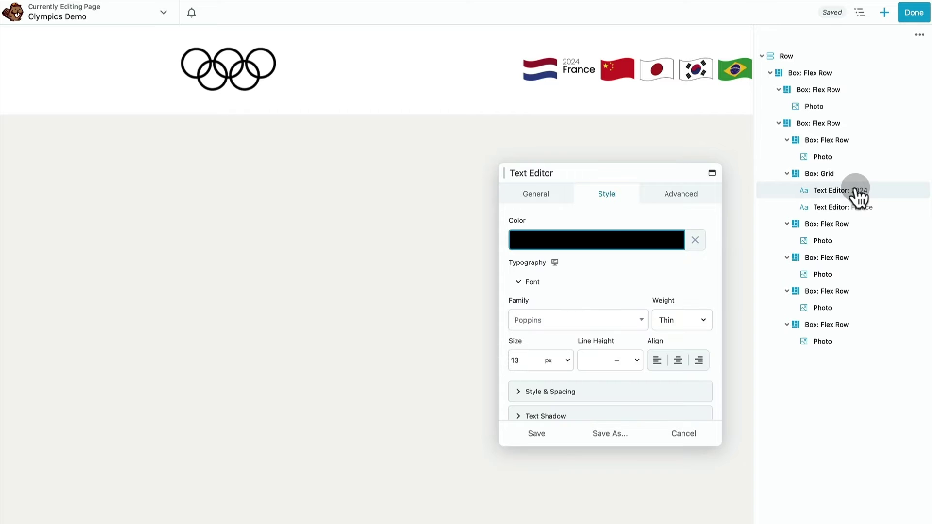
left_click(699, 360)
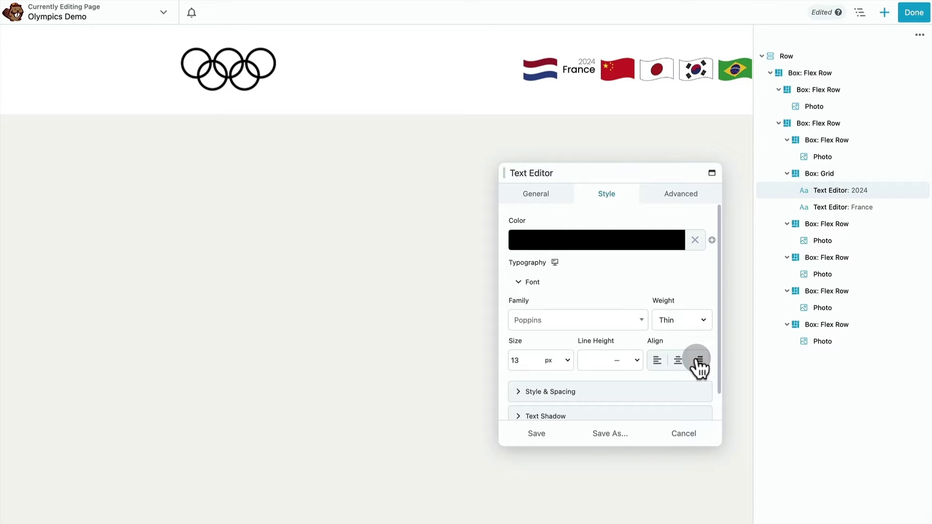
Step: Add custom CSS to the 2024 text module that sets the p margin to 0px
left_click(682, 198)
scroll(619, 310, "down", 3)
scroll(620, 310, "down", 5)
left_click(582, 391)
scroll(573, 405, "down", 3)
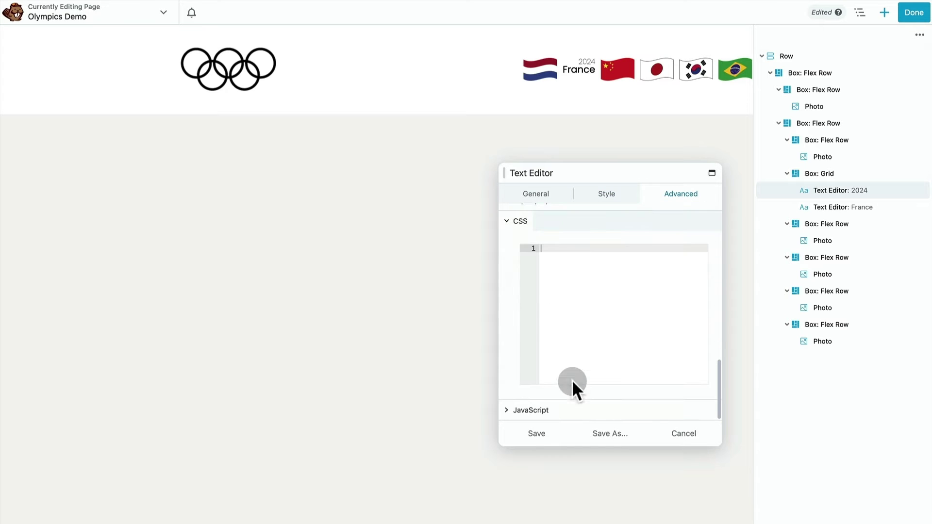
type("p {     margin: 0px; }")
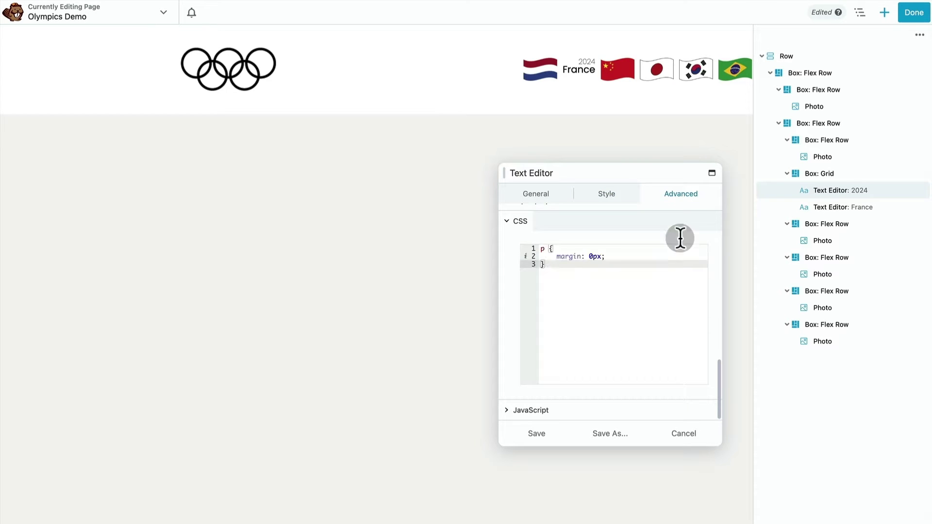
Step: Add the custom CSS p { margin: 0px; } to the France text module and save it
left_click(843, 208)
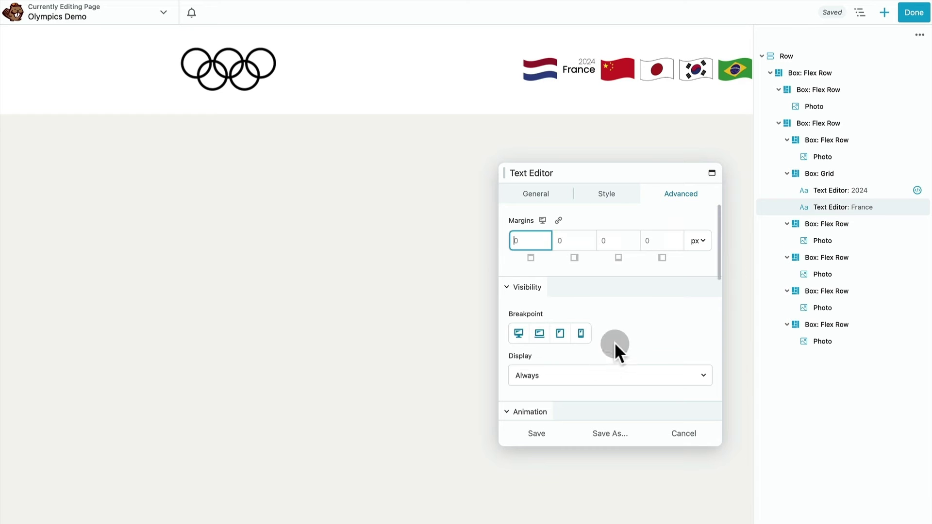
scroll(631, 298, "down", 5)
left_click(565, 395)
scroll(566, 393, "down", 2)
scroll(566, 392, "down", 1)
type("p {     margin: 0px; }")
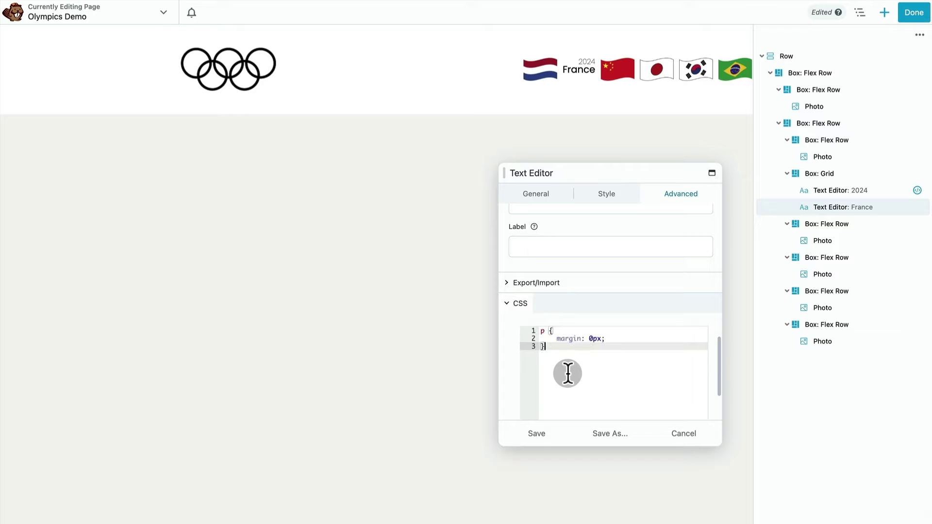
left_click(541, 437)
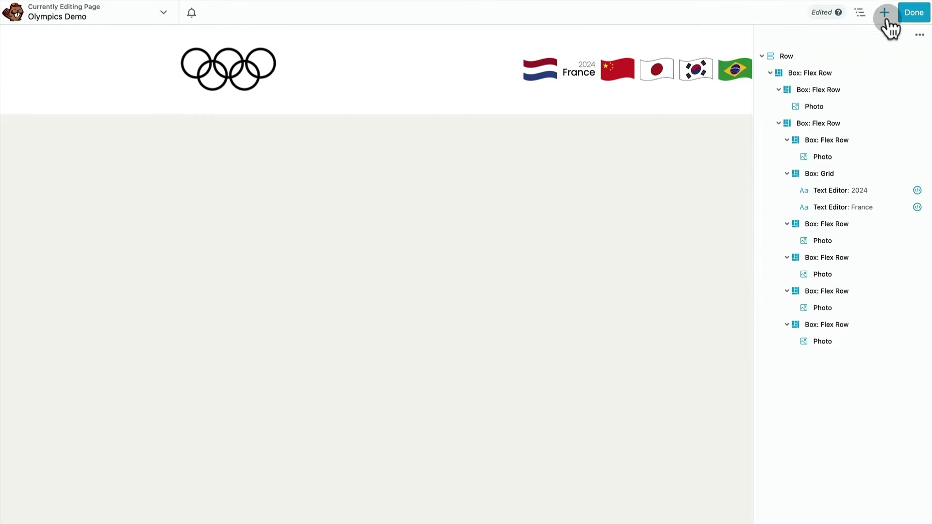
Step: Publish the page changes, view the live header, and reopen the page in the Beaver Builder editor
left_click(913, 13)
left_click(878, 11)
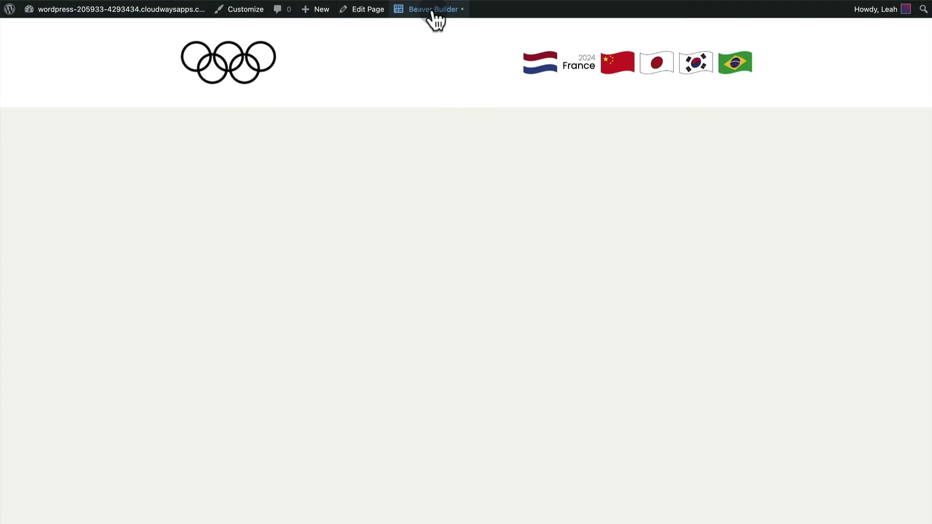
left_click(433, 9)
Step: Change the 2024 text module's font weight to Light and save it
left_click(861, 12)
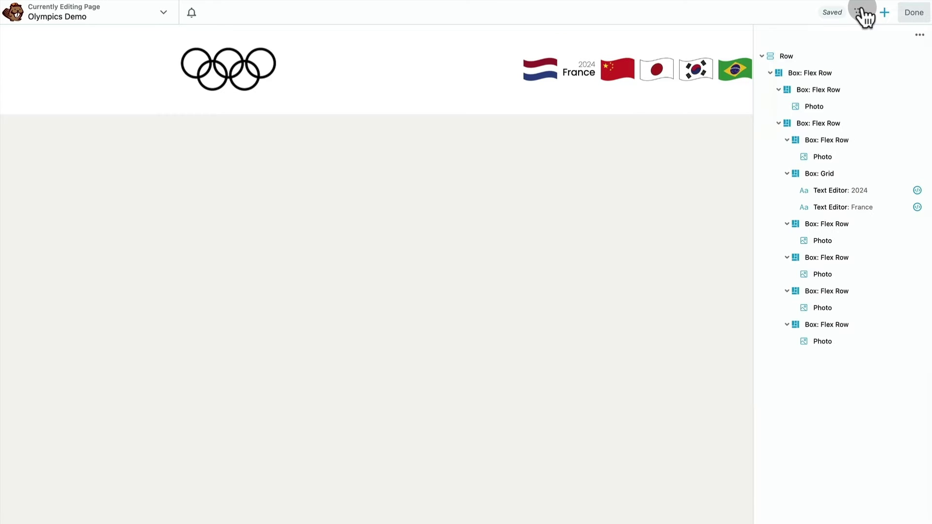
left_click(855, 192)
left_click(607, 193)
left_click(662, 320)
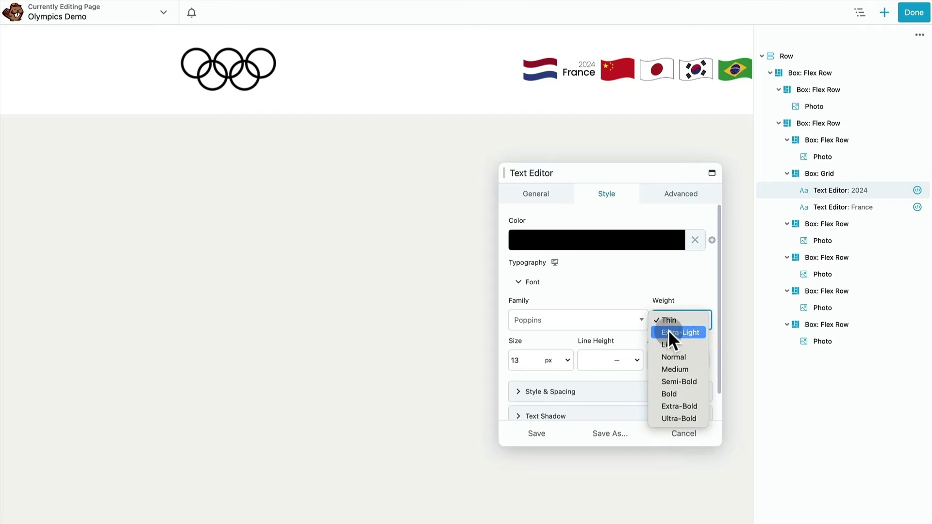
left_click(670, 344)
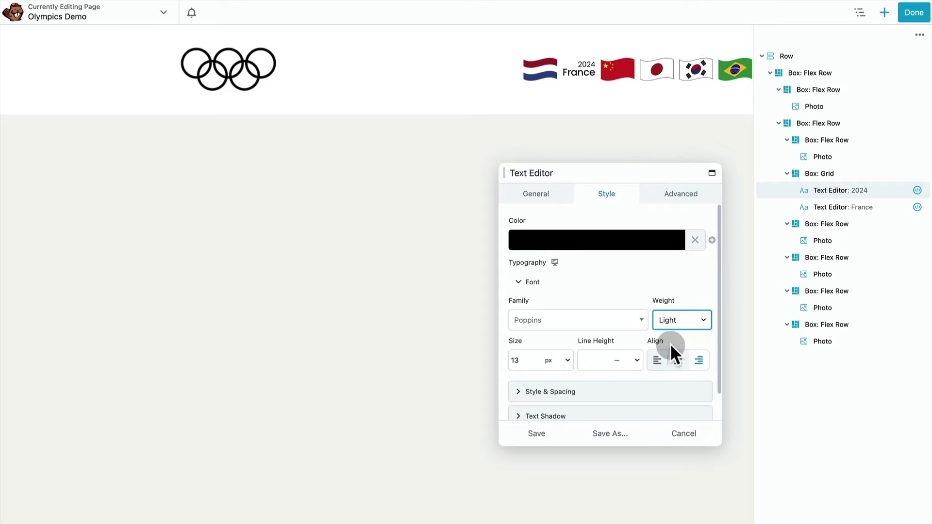
left_click(538, 435)
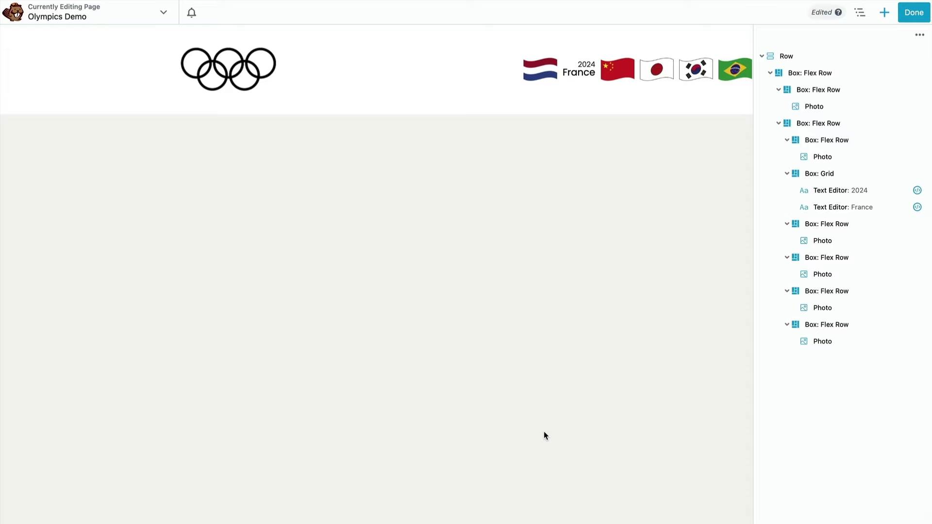
Step: Duplicate the 2024 France grid box, nest the copy in the Chinese flag's box, and move the original into the first flag's box
right_click(820, 176)
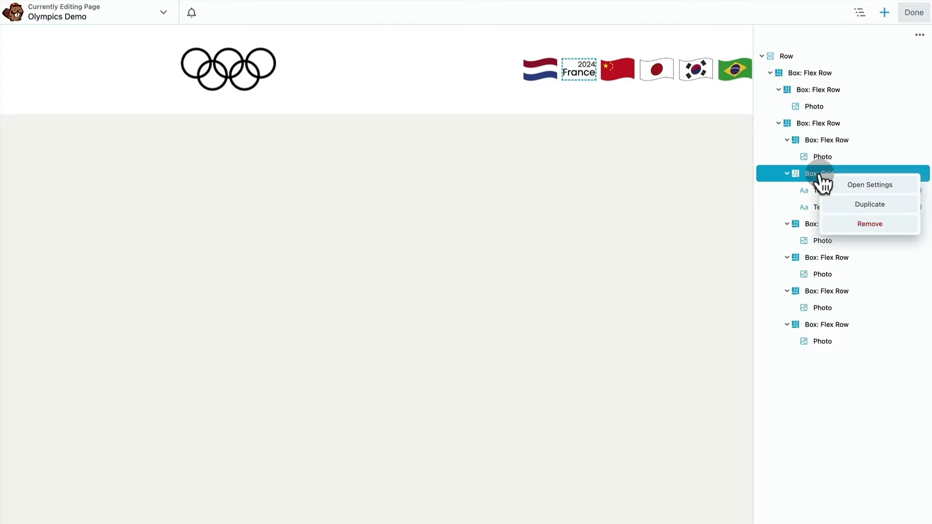
left_click(850, 206)
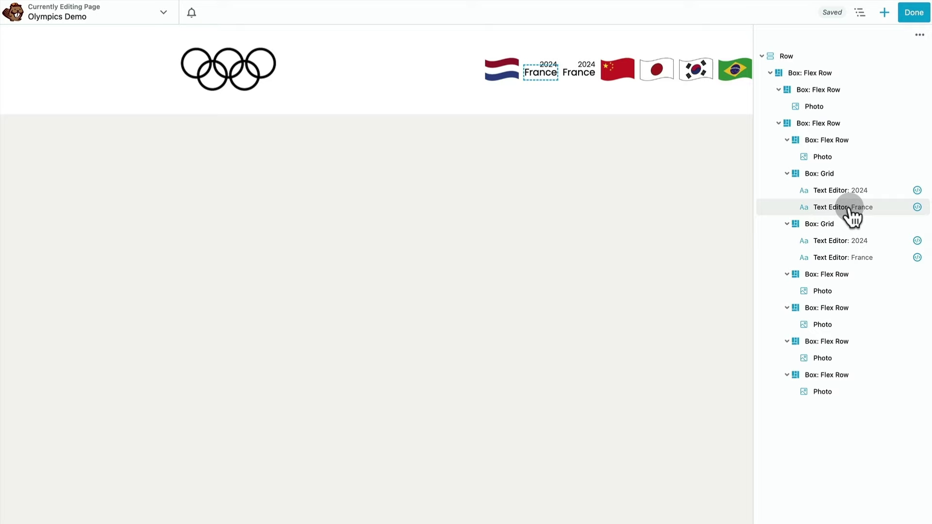
left_click_drag(824, 224, 819, 300)
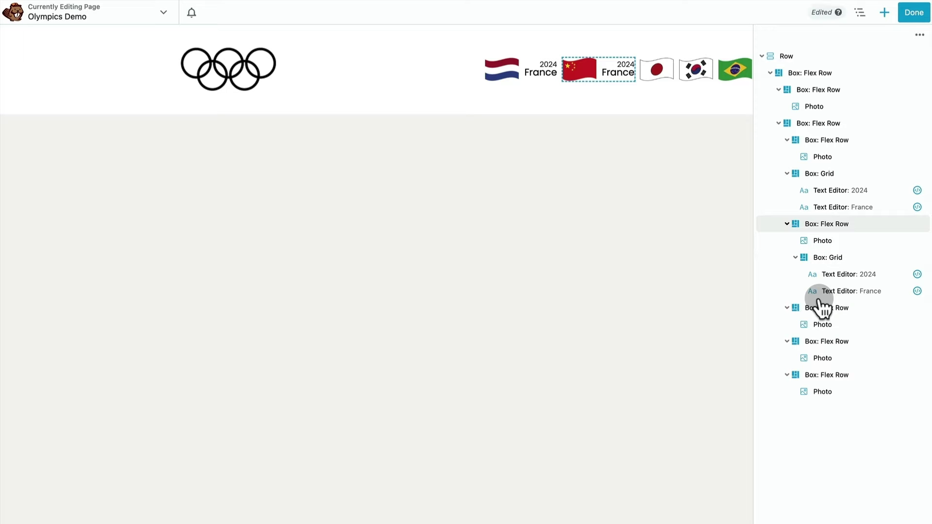
left_click(787, 140)
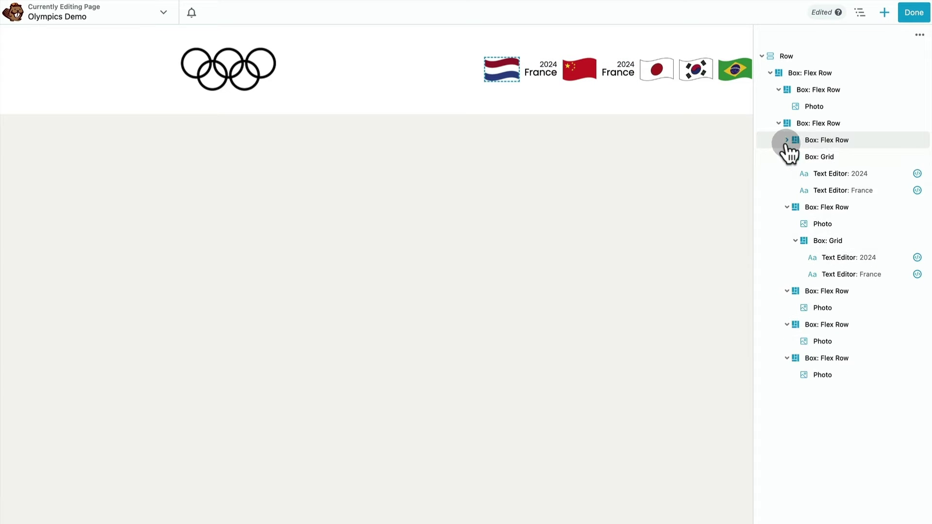
left_click_drag(796, 155, 785, 141)
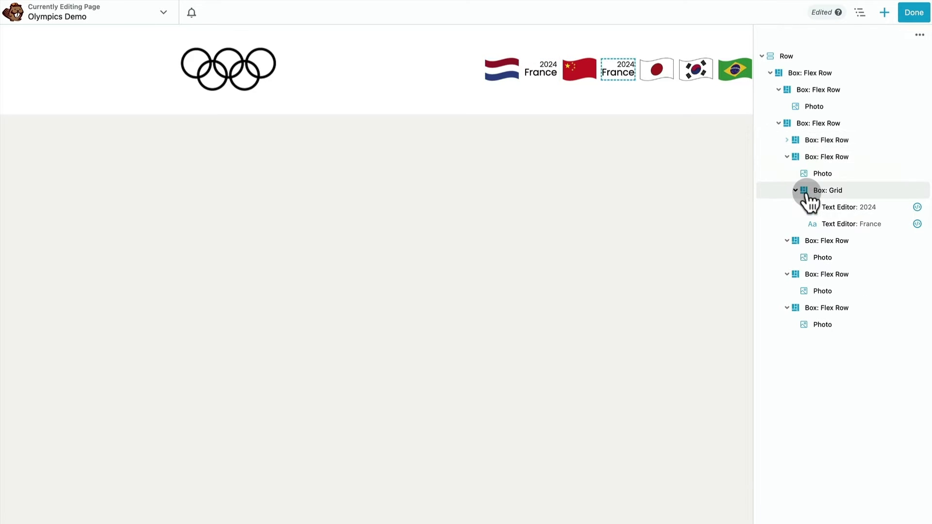
Step: Set the text modules in the Chinese flag's grid to 2022 and Japan, and save them
left_click(843, 208)
double_click(568, 278)
type("2022")
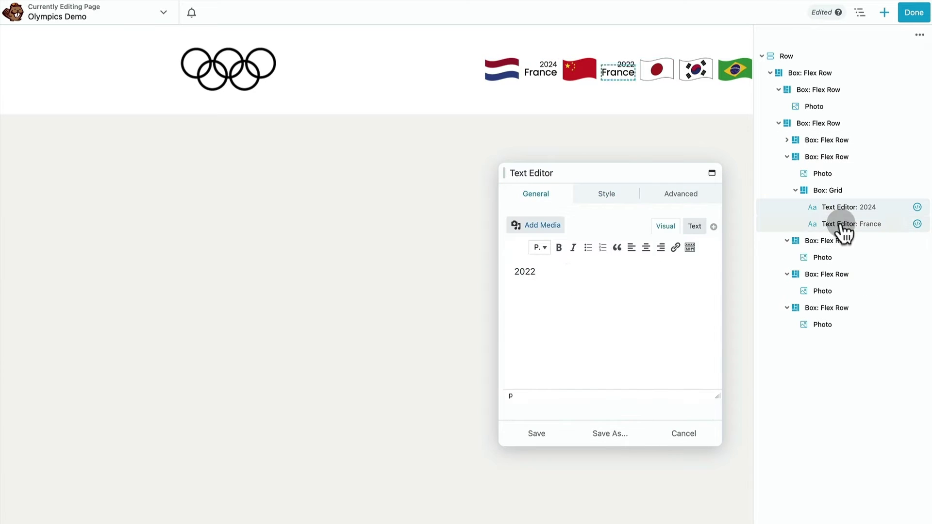
left_click(845, 225)
double_click(585, 296)
type("Japan")
left_click(534, 437)
Step: Copy the 2022 Japan grid into the Japanese flag's box, and change the Chinese flag's country text to China
left_click_drag(821, 192, 815, 303)
left_click(787, 157)
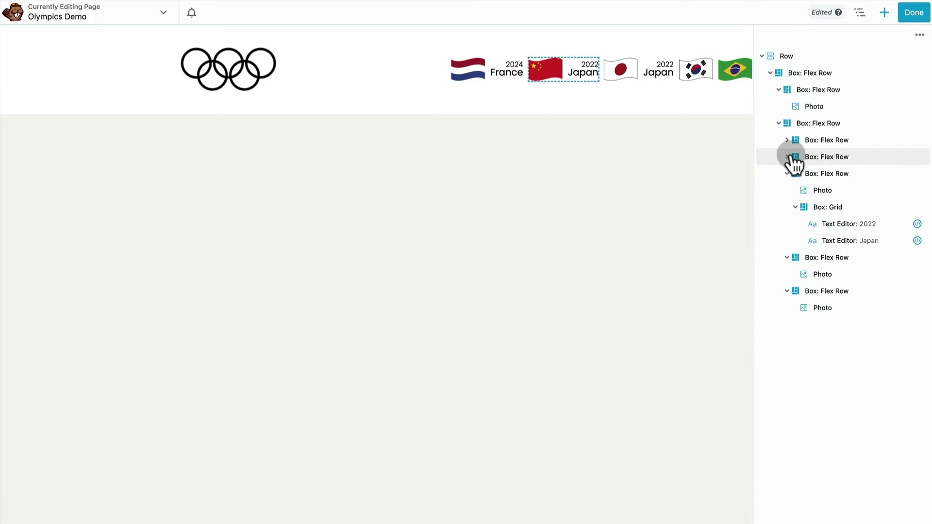
left_click(787, 156)
left_click(845, 223)
double_click(583, 292)
type("China")
Step: Set the year text beside the Japanese flag to 2020
left_click(787, 156)
left_click(845, 224)
double_click(583, 309)
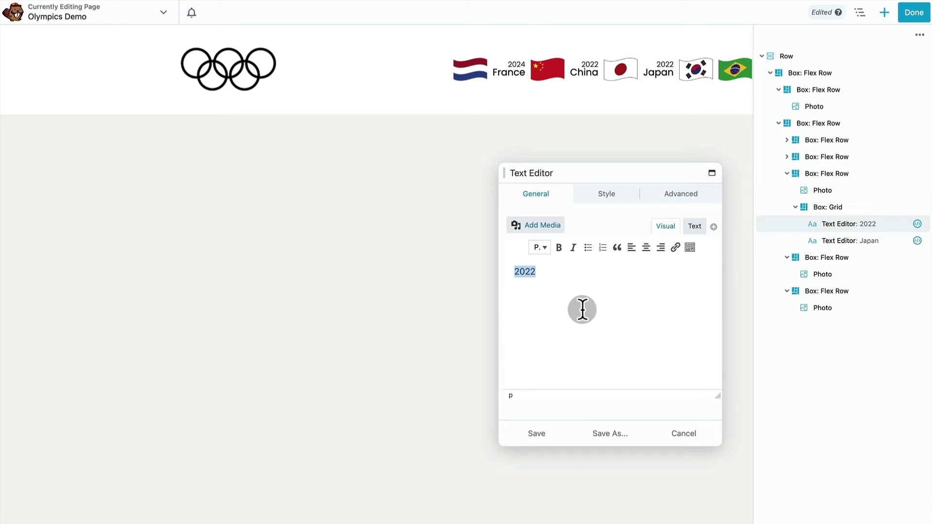
type("2020")
Step: Duplicate the 2020 Japan grid box and nest the copy in the South Korean flag's box
right_click(818, 209)
left_click(833, 239)
left_click_drag(829, 258, 825, 327)
left_click(787, 174)
Step: Set the text modules in the South Korean flag's grid to 2018 and South Korea
left_click(839, 241)
double_click(553, 271)
type("2018")
left_click(813, 259)
key("ctrl+a")
type("South Korea")
Step: Duplicate the South Korean flag's grid box and nest the copy in the Brazilian flag's box
right_click(826, 225)
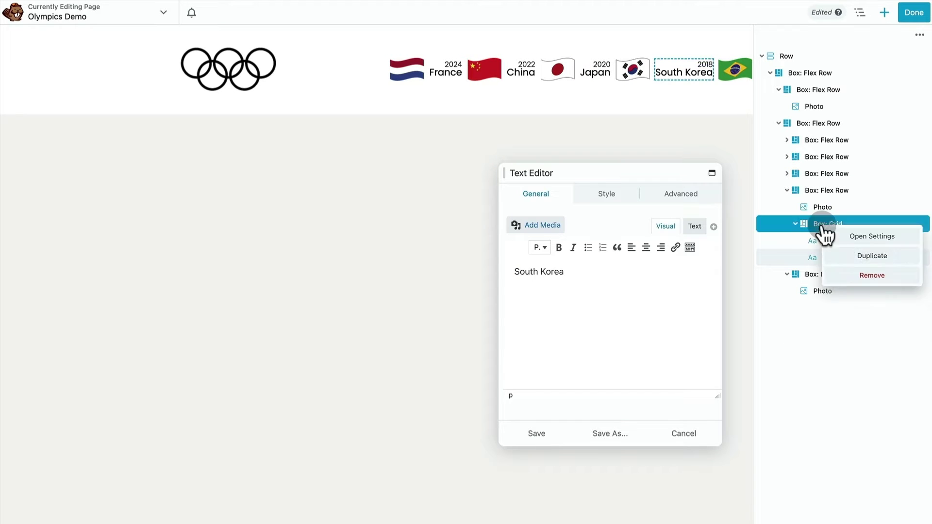
left_click(845, 257)
left_click_drag(845, 273, 821, 357)
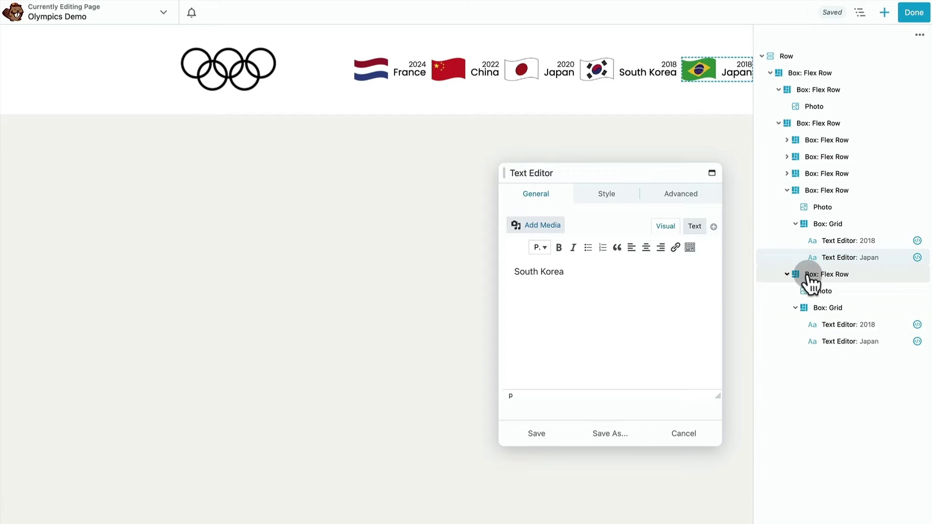
left_click(788, 191)
Step: Set the text modules in the Brazilian flag's grid to 2016 and Brazil, and save them
left_click(845, 257)
key("ctrl+a")
type("2016")
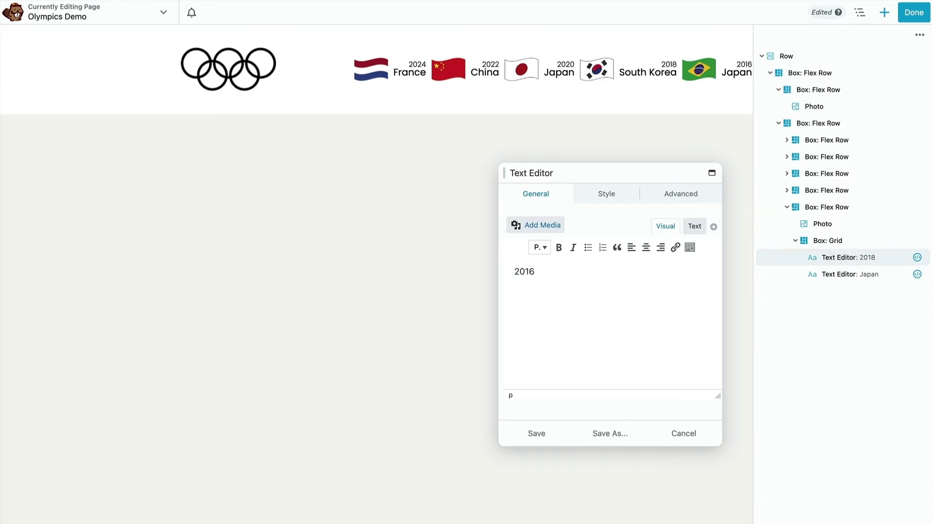
left_click(850, 274)
key("ctrl+a")
type("Brazil")
left_click(536, 434)
left_click(787, 207)
Step: Publish the completed flag labels, view the live page, and reopen it in the Beaver Builder editor
left_click(914, 12)
left_click(870, 13)
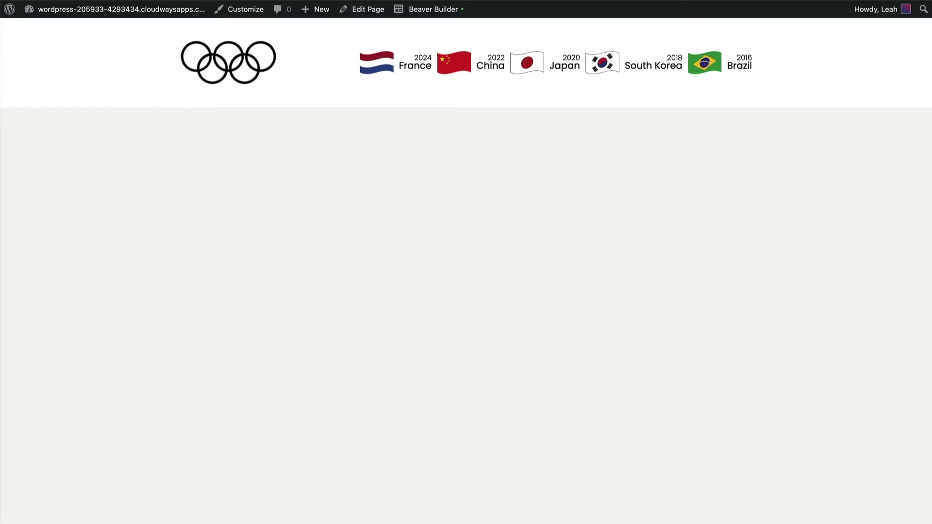
left_click(431, 15)
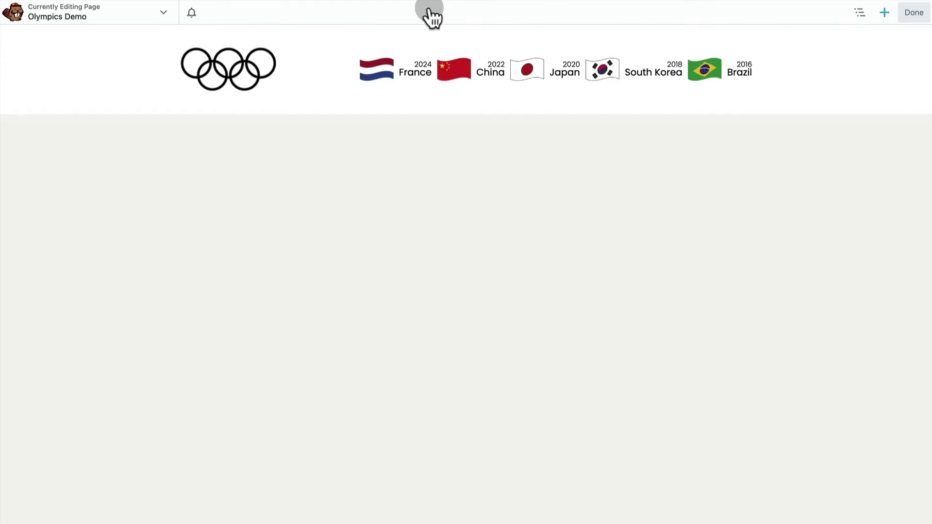
Step: Set the header row's width and content width to Full Width and save the row settings
left_click(257, 69)
left_click(187, 126)
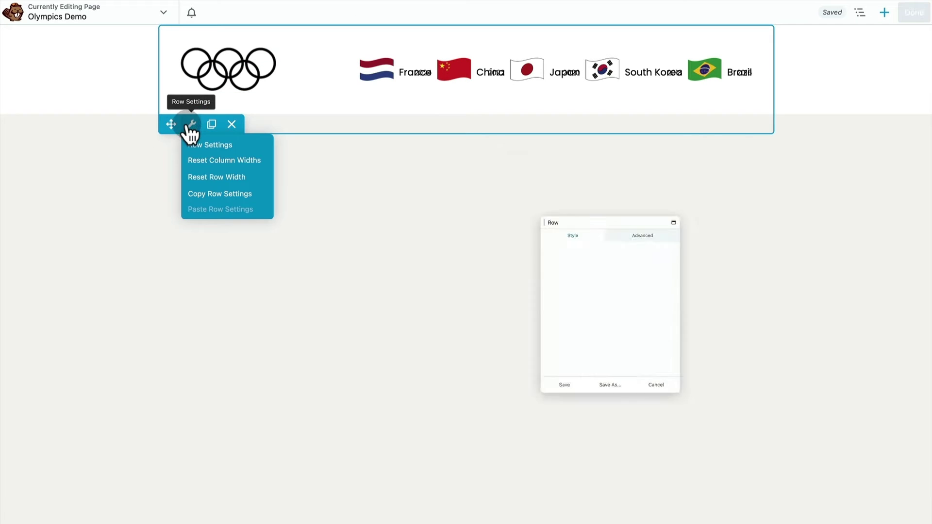
left_click(555, 250)
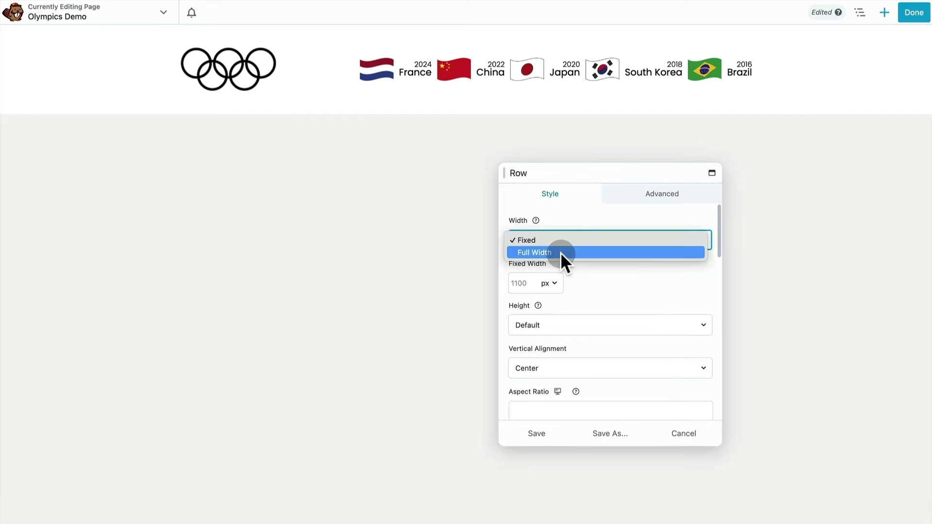
left_click(560, 252)
left_click(526, 282)
left_click(527, 295)
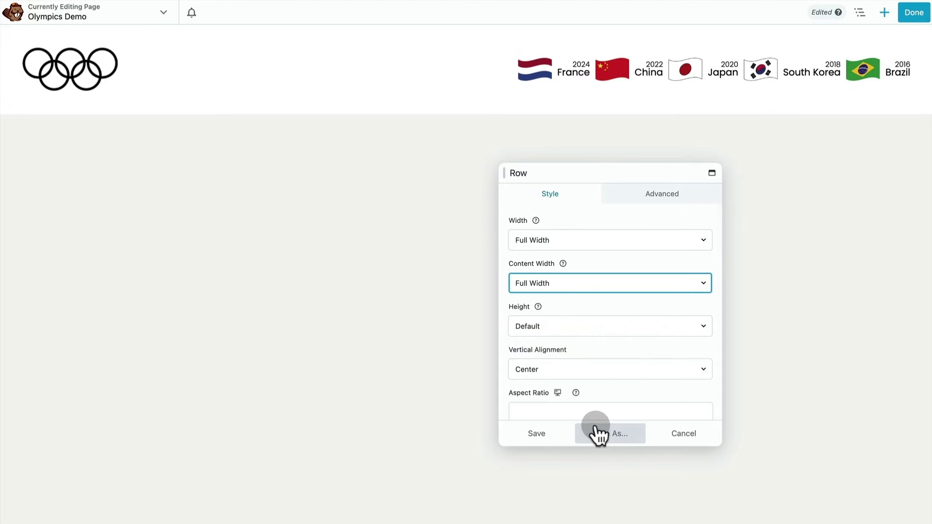
left_click(554, 437)
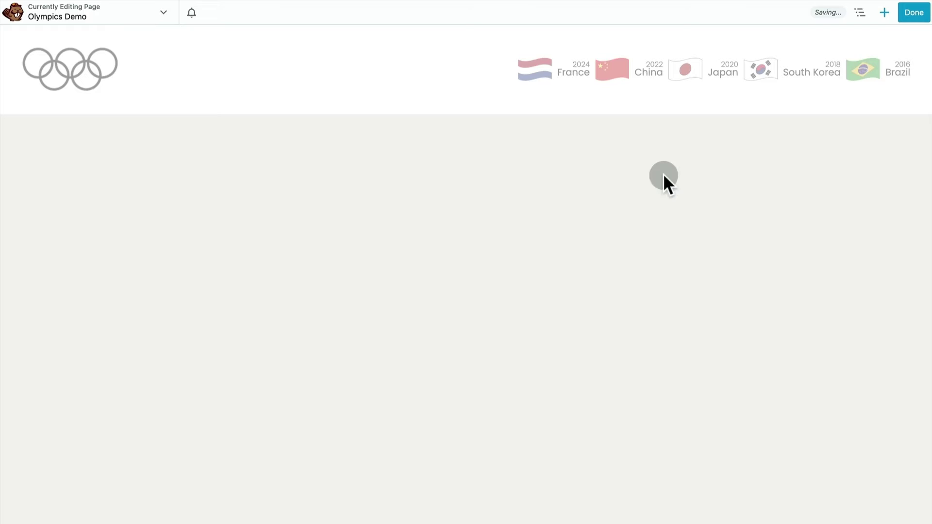
Step: Insert the saved row Olympics Page Placeholder below the header row
left_click(883, 15)
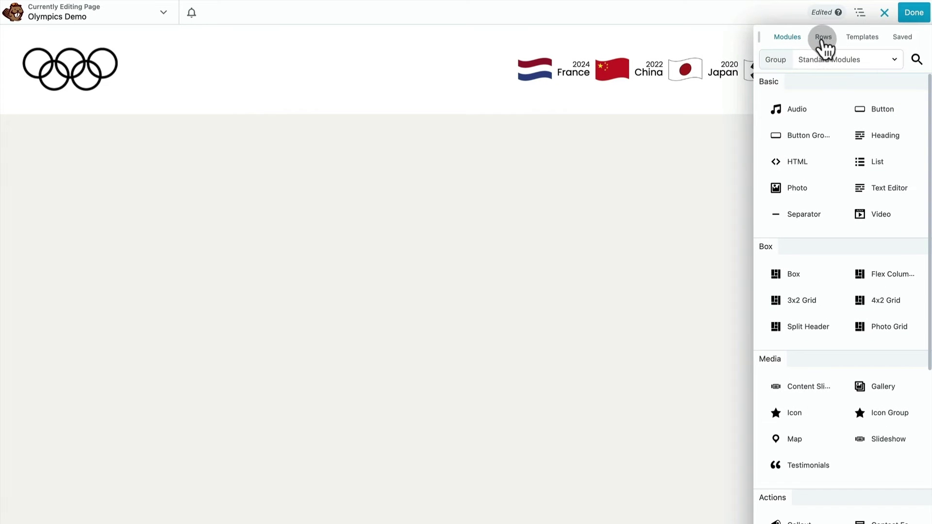
left_click(824, 39)
left_click(819, 59)
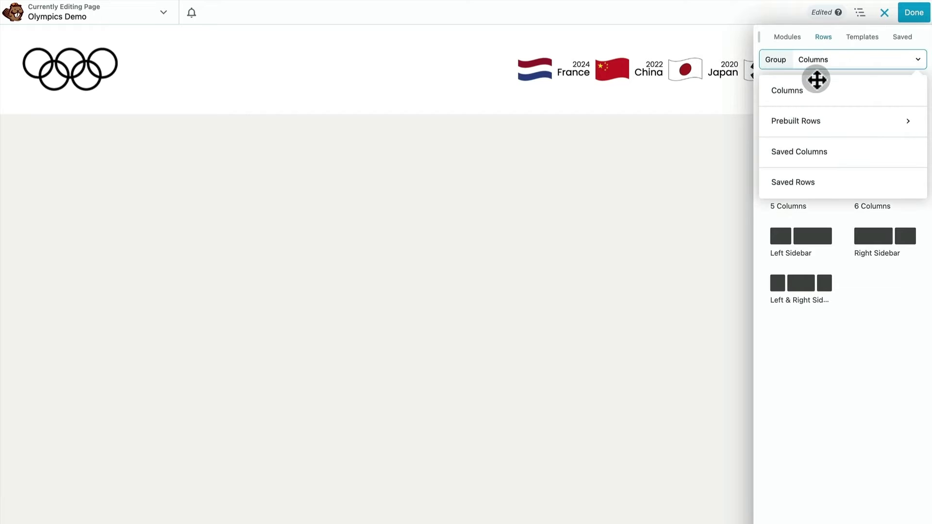
left_click(818, 183)
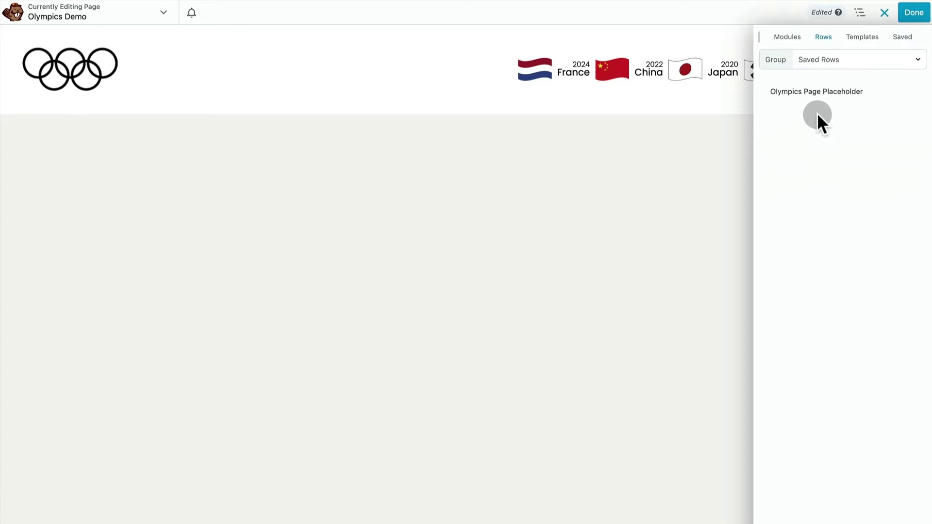
left_click_drag(815, 96, 704, 153)
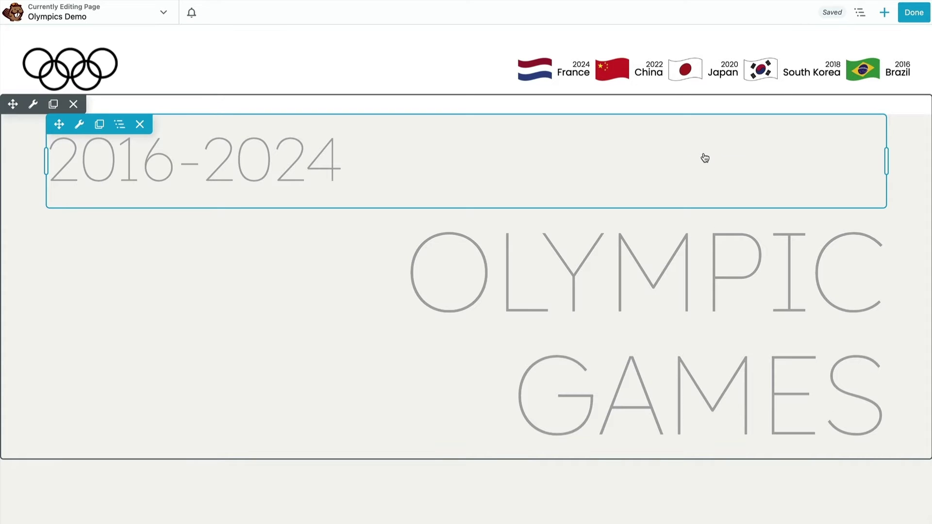
Step: Publish the page with the full-width header and placeholder row, and reopen it for editing
left_click(914, 13)
left_click(869, 14)
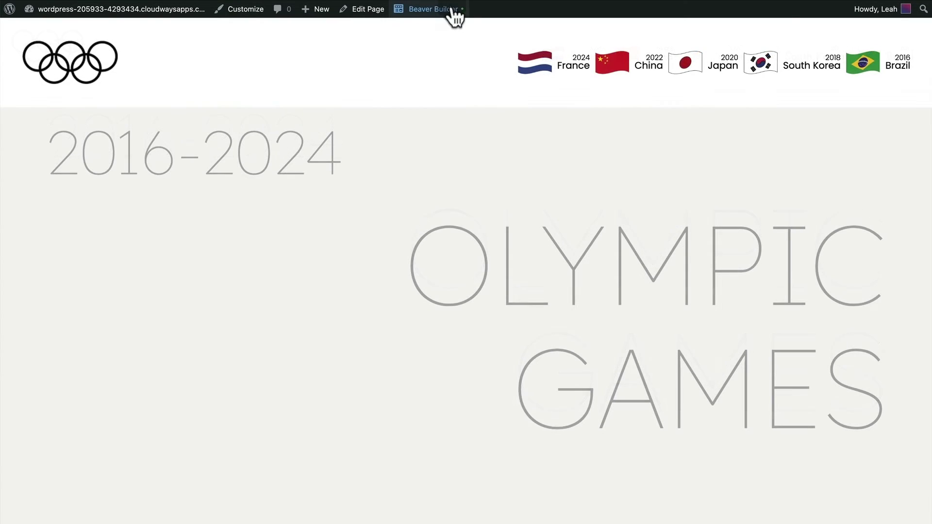
left_click(454, 10)
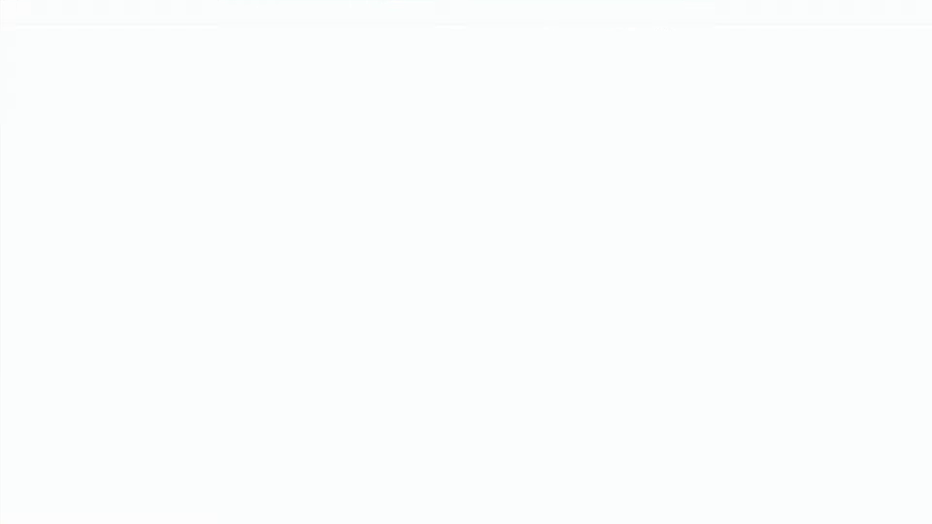
Step: Give all direct children of the flags' parent box a right padding of 23 px and save the box settings
left_click(860, 14)
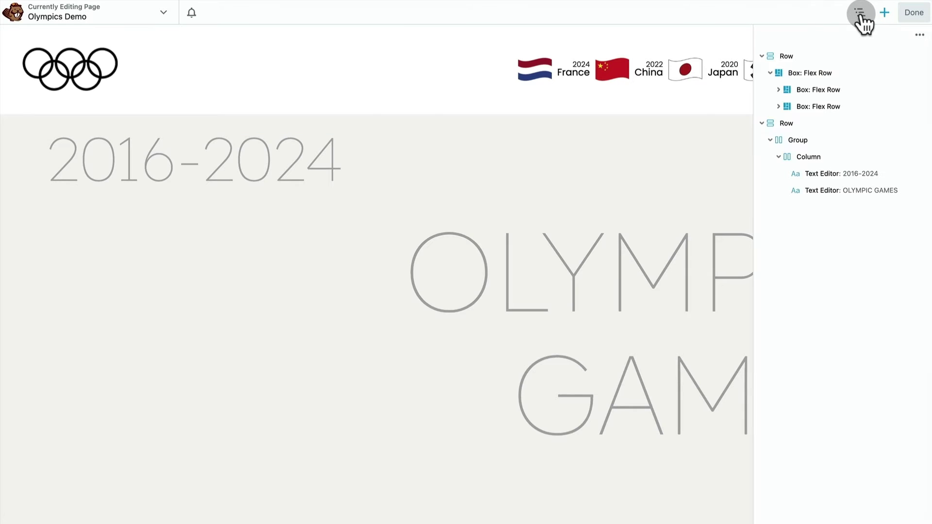
left_click(762, 124)
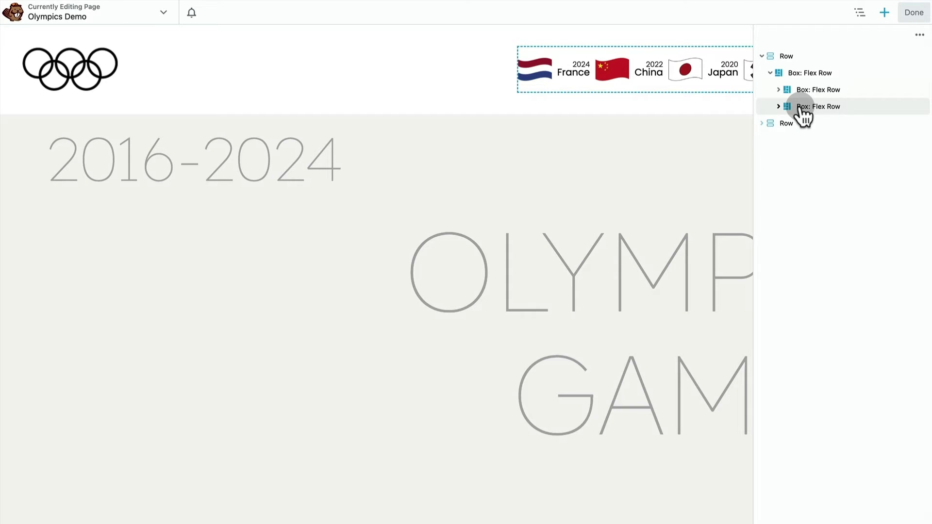
left_click(780, 107)
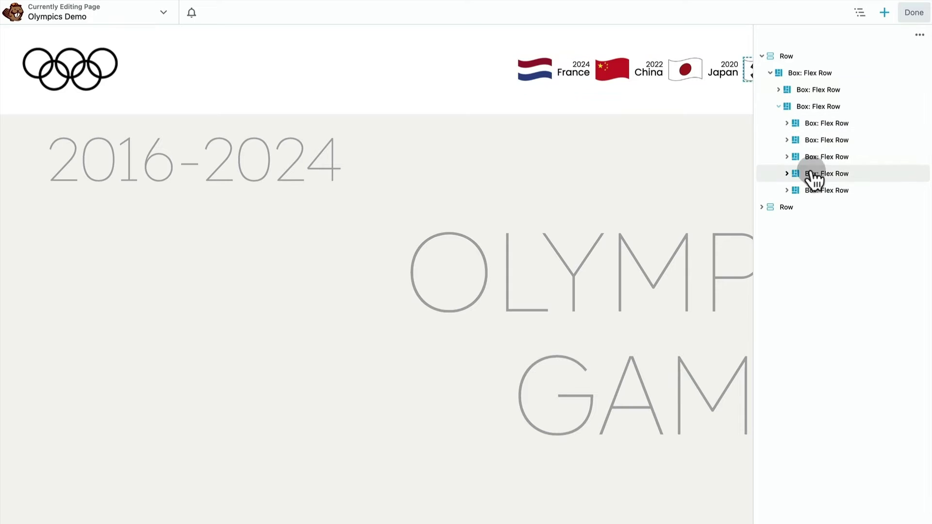
left_click(816, 108)
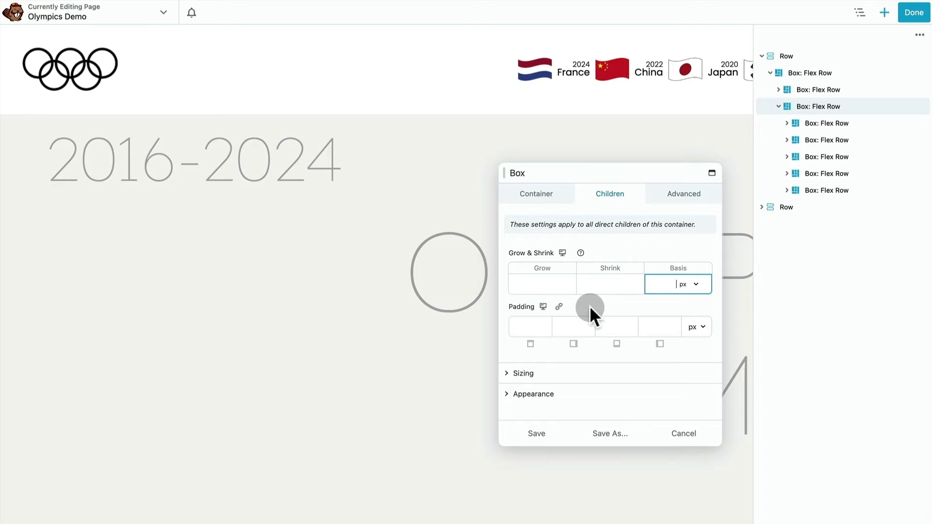
left_click(584, 326)
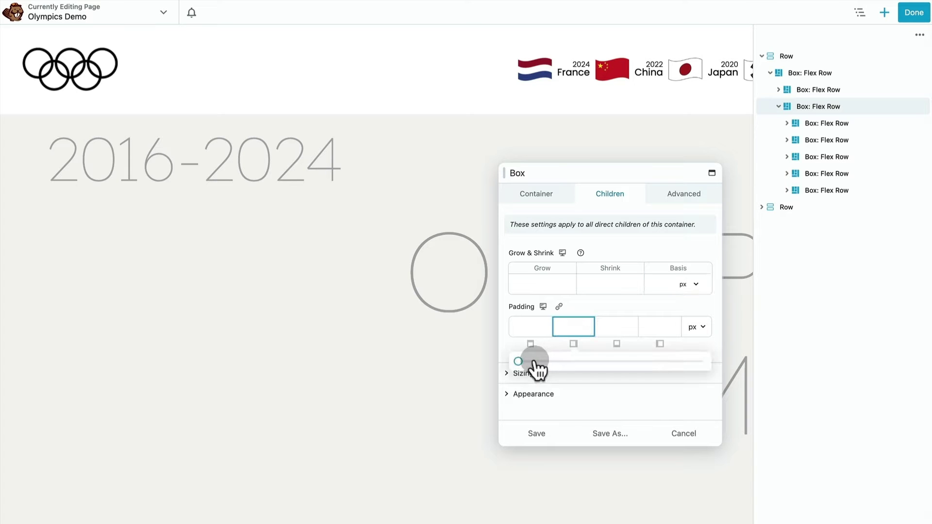
left_click_drag(519, 364, 562, 363)
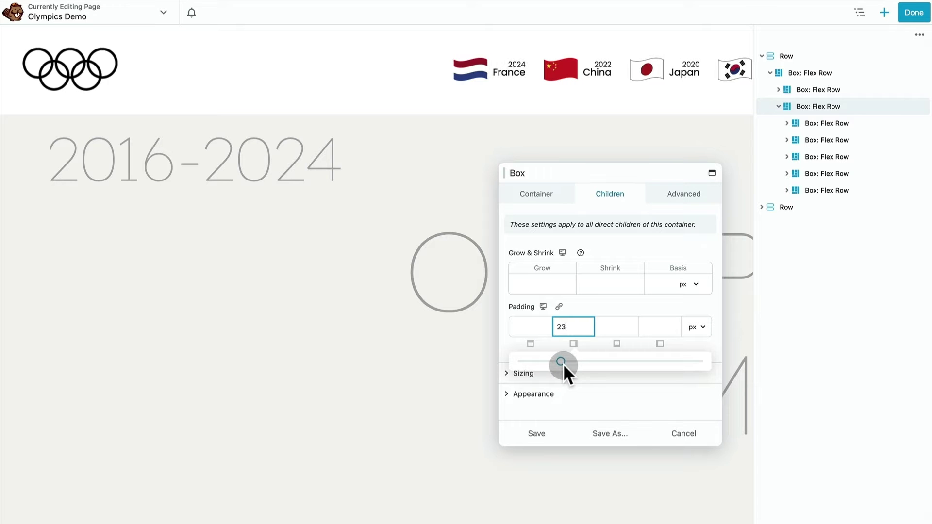
left_click(858, 21)
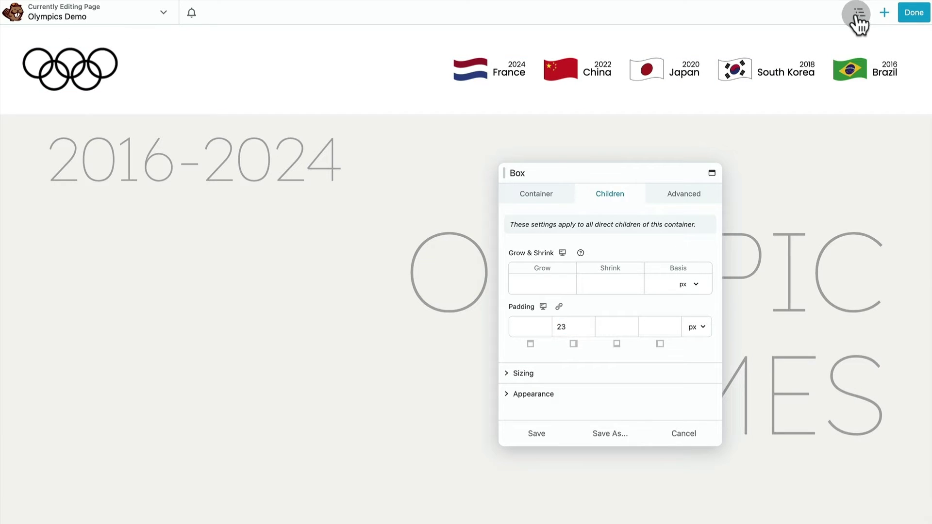
left_click(537, 434)
Step: Publish the new flag spacing, check the live header, and return to the page editor
left_click(914, 14)
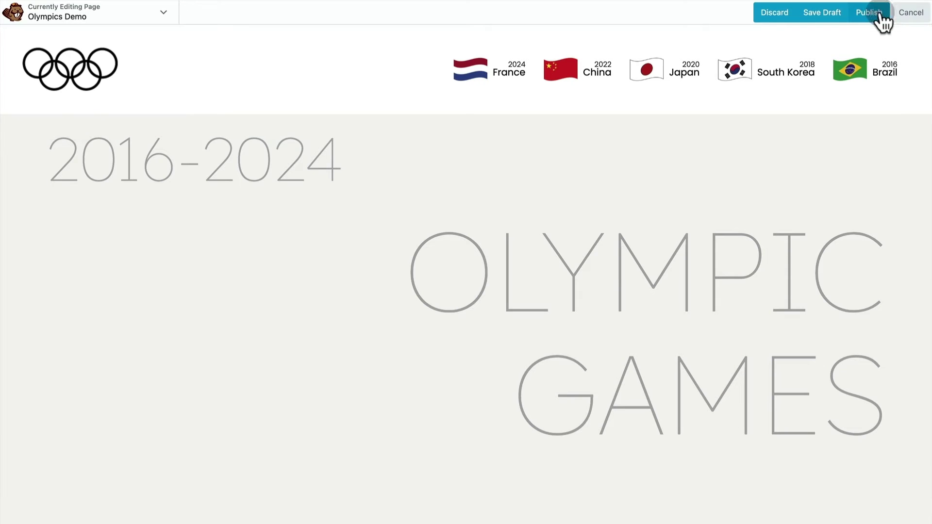
left_click(882, 16)
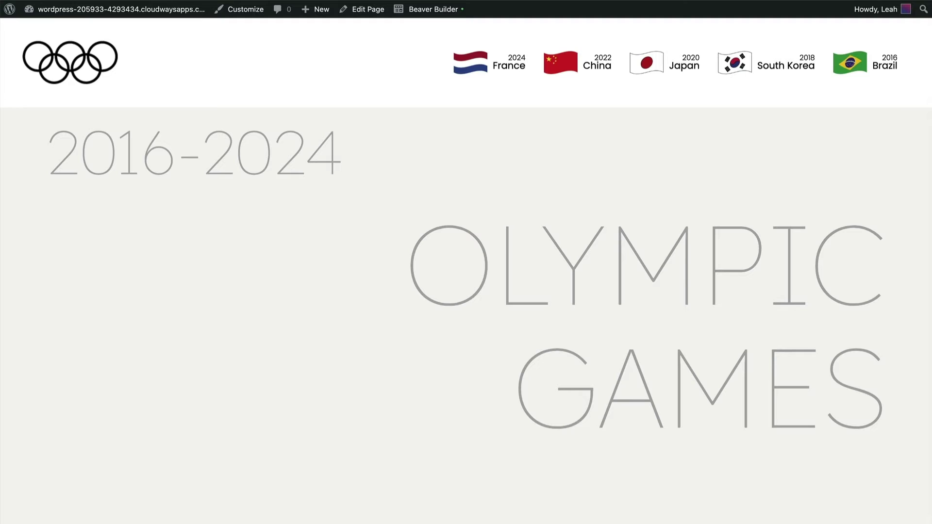
left_click(421, 11)
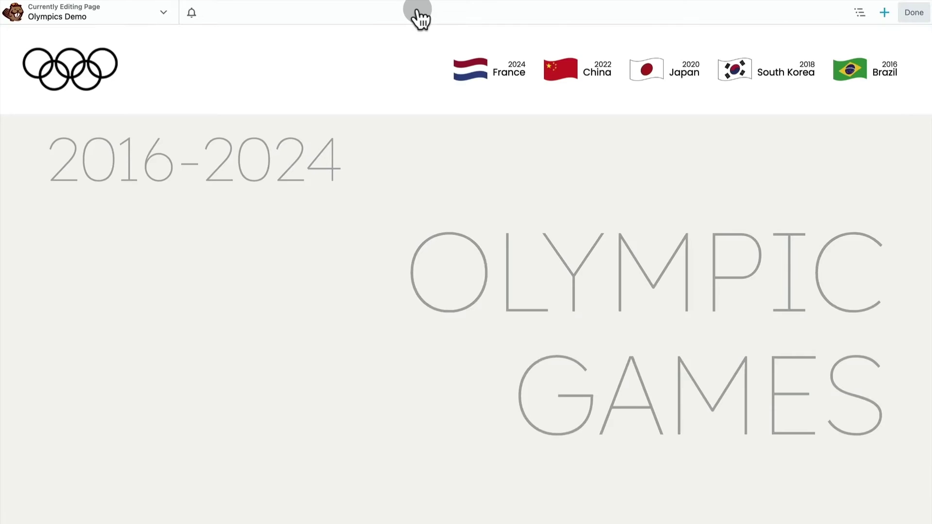
Step: Enter responsive editing and compare the header at the available breakpoints, ending on Medium
left_click(119, 15)
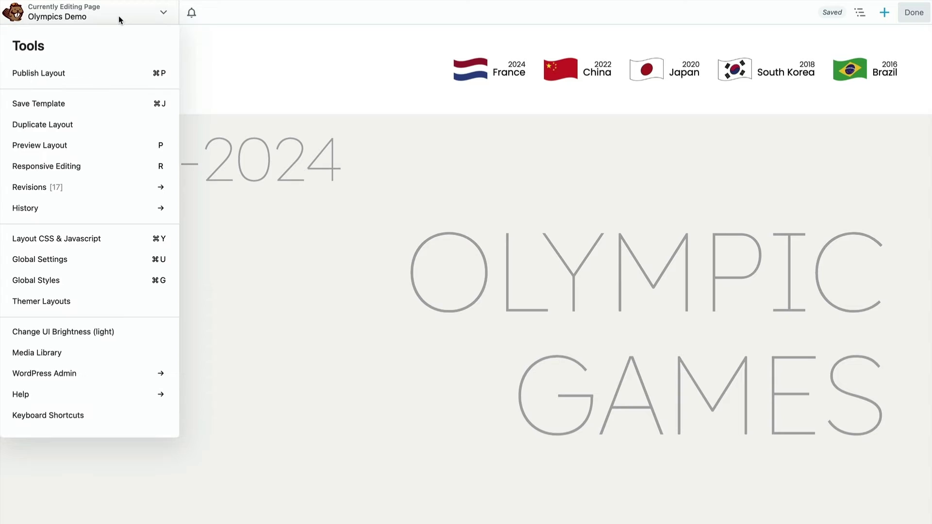
left_click(69, 164)
left_click(386, 42)
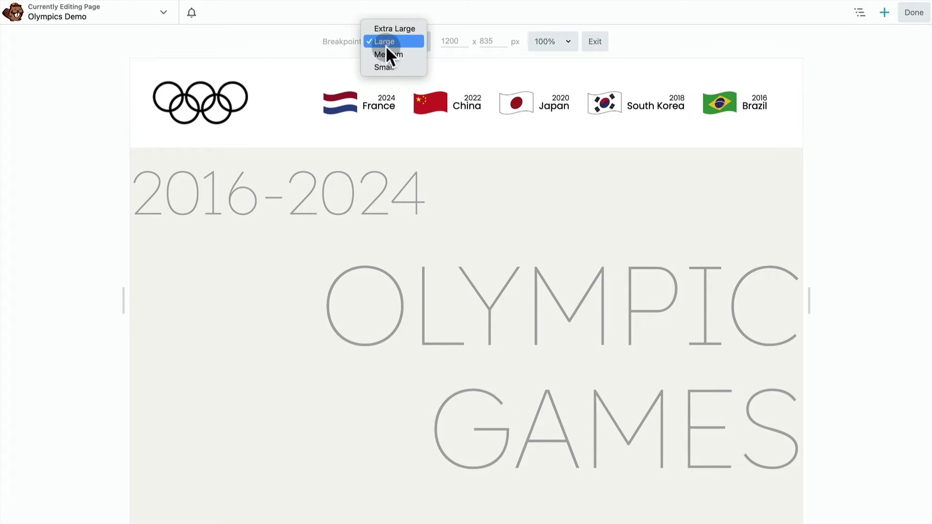
left_click(387, 52)
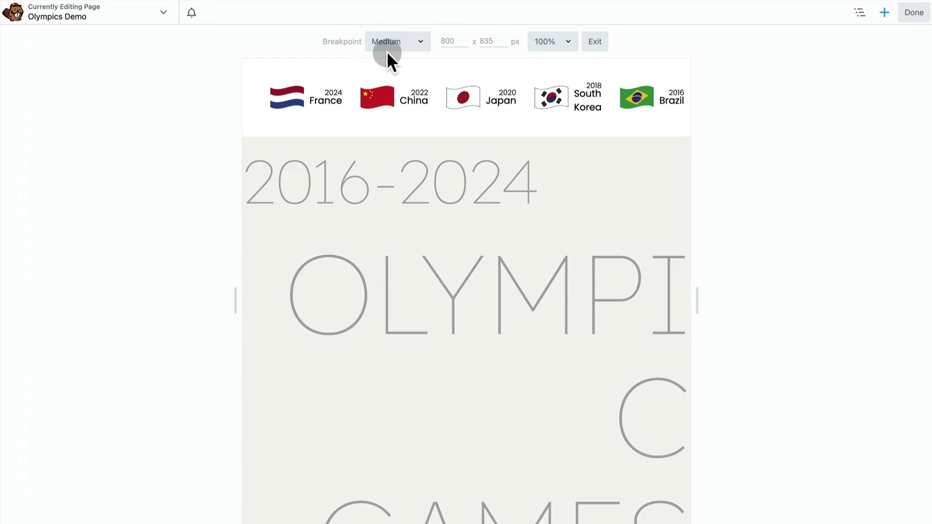
left_click(391, 44)
left_click(392, 53)
left_click(402, 49)
left_click(404, 29)
Step: Show the page outline and set the header's outermost flex box to Column direction at the Medium breakpoint
left_click(863, 18)
left_click(771, 73)
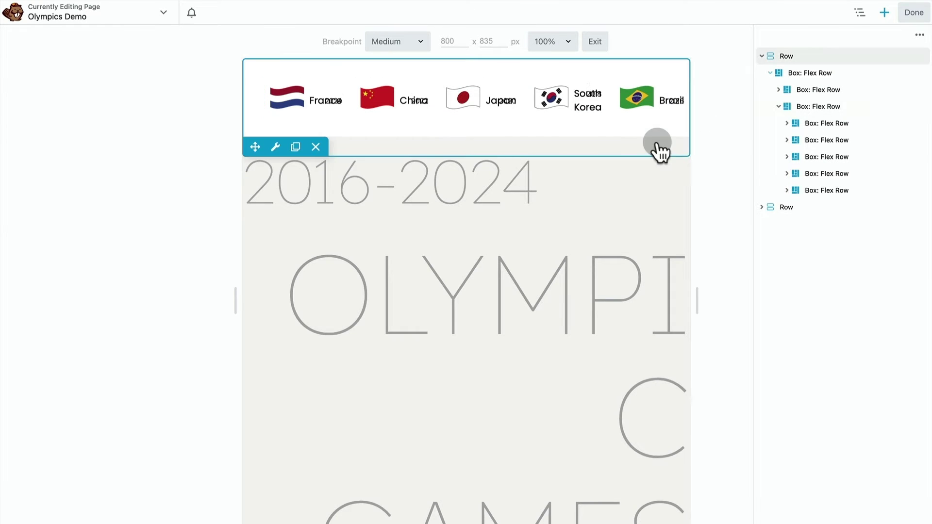
left_click(833, 76)
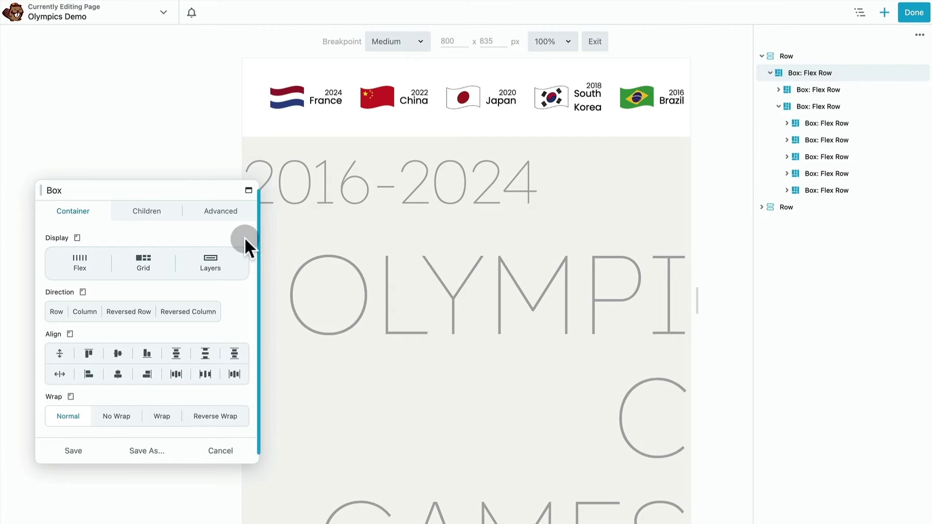
left_click(85, 312)
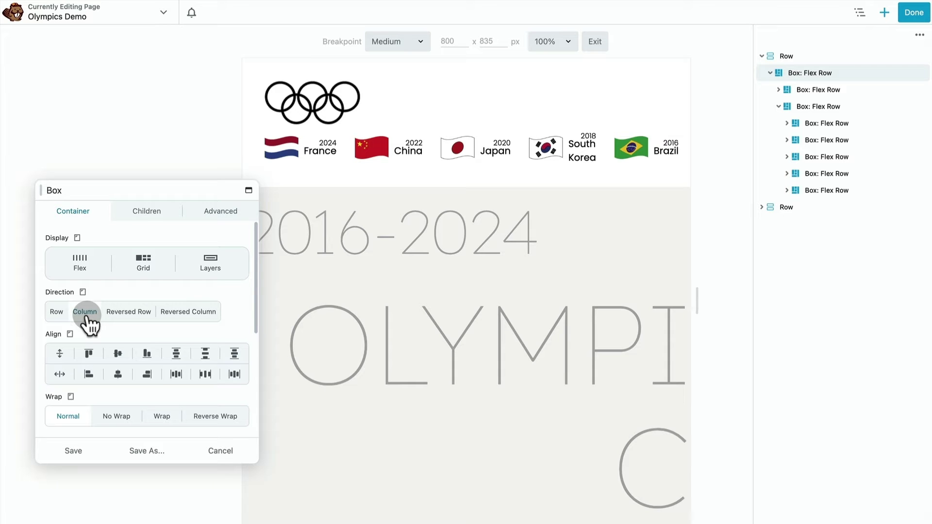
Step: Center the rings logo's box content vertically and horizontally at the Medium breakpoint and save the box settings
left_click(845, 90)
left_click(117, 353)
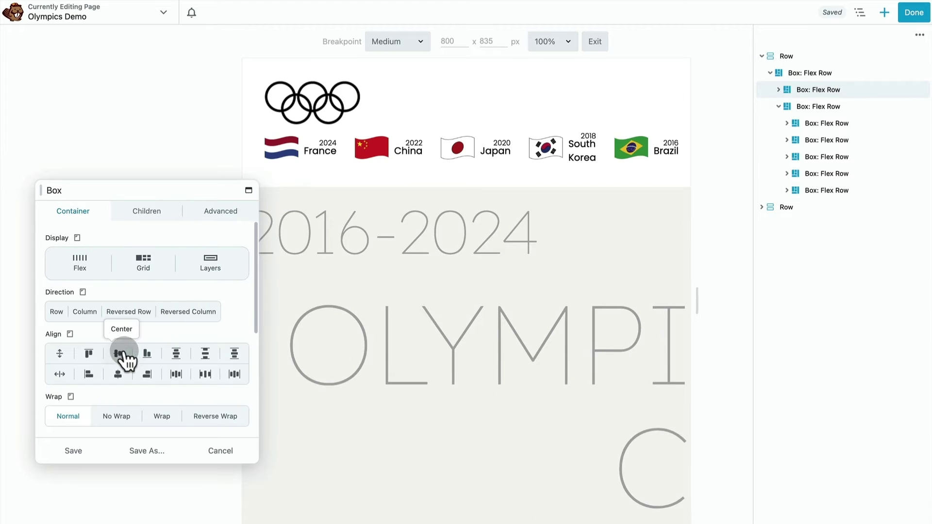
left_click(117, 374)
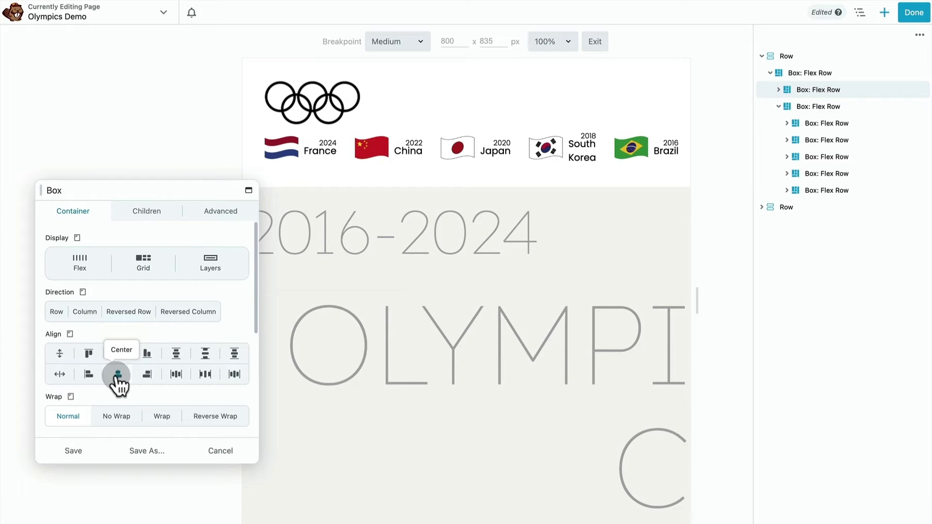
left_click(78, 452)
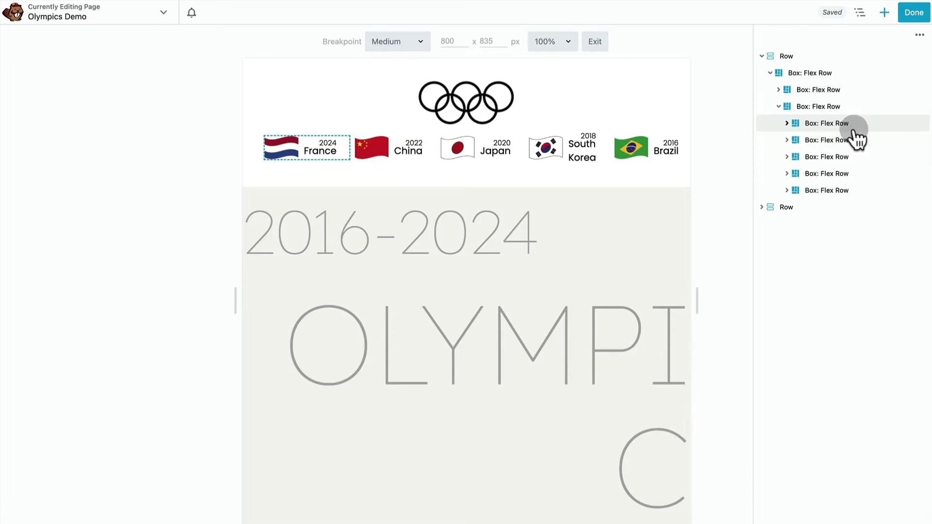
Step: Stack the flags' parent box in Column direction with its items aligned to the left, and save the settings
left_click(851, 107)
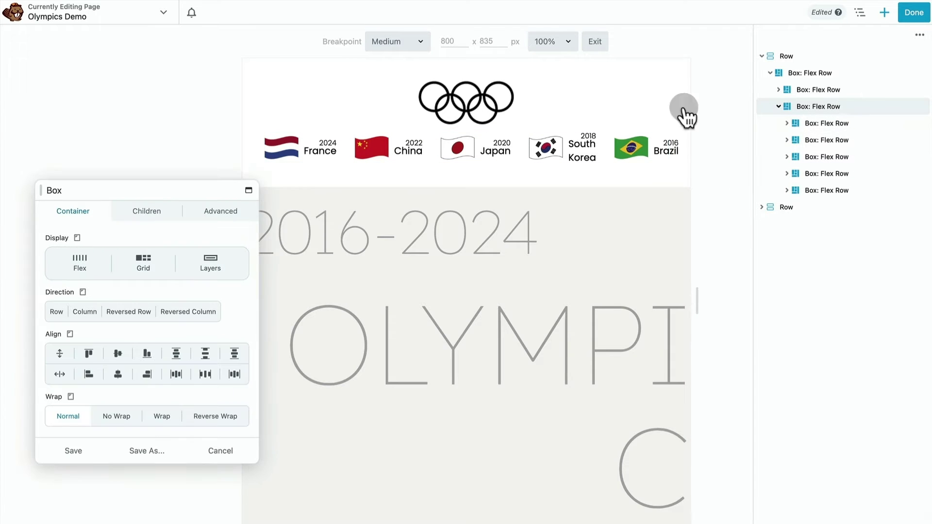
left_click(85, 313)
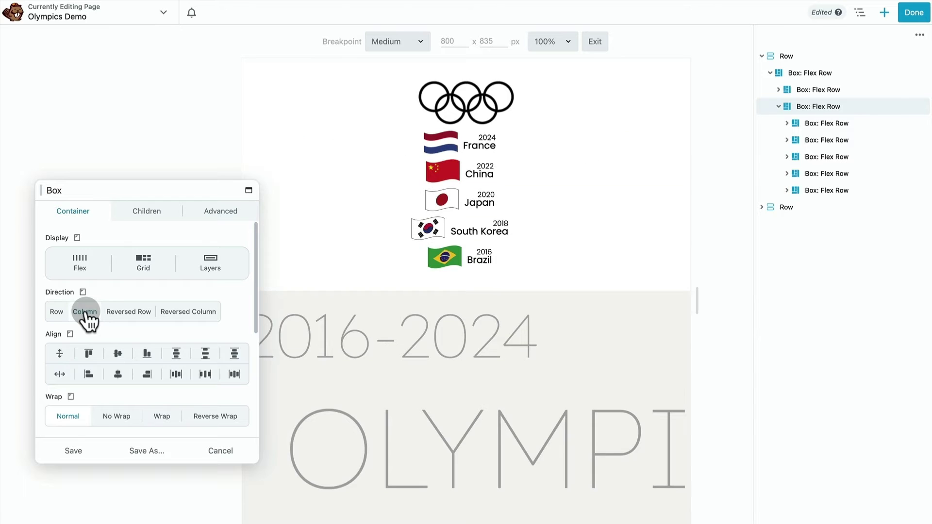
left_click(88, 374)
left_click(73, 451)
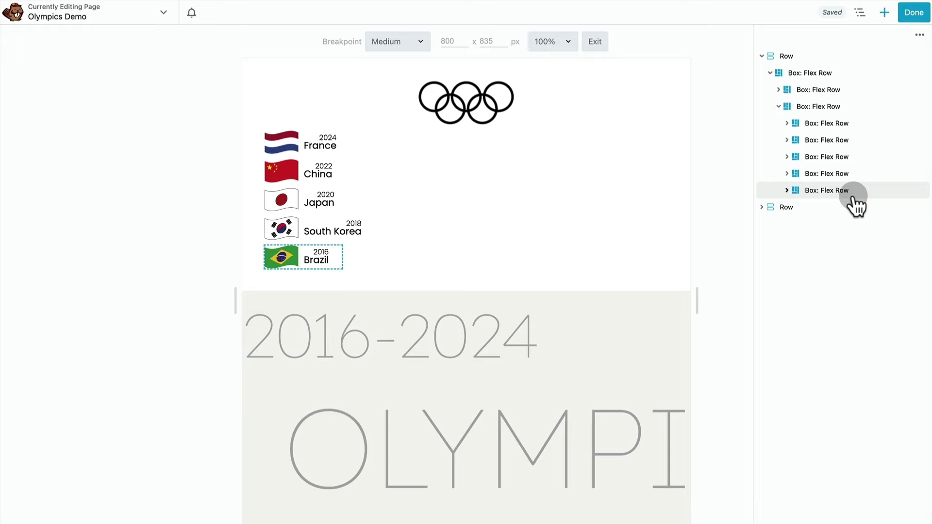
Step: Left-align the year texts 2024 for France and 2022 for China at the Medium breakpoint
left_click(847, 127)
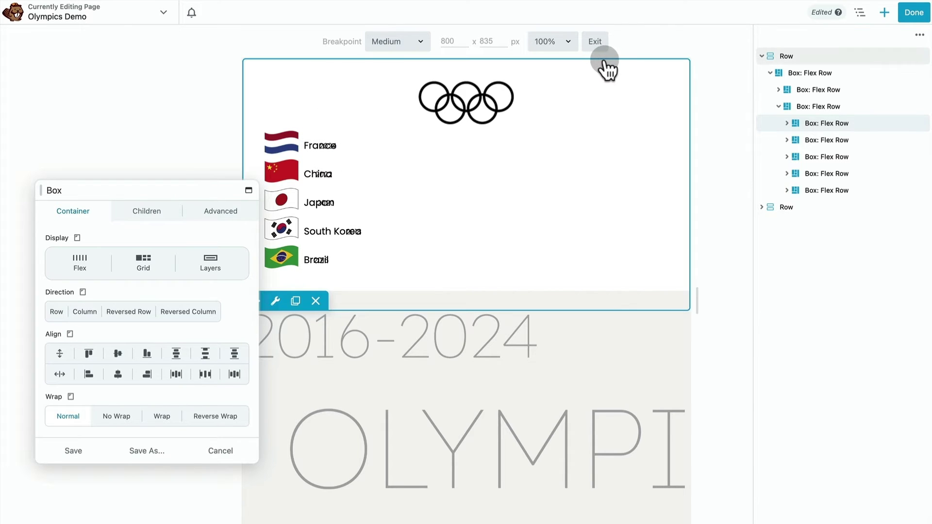
left_click(787, 123)
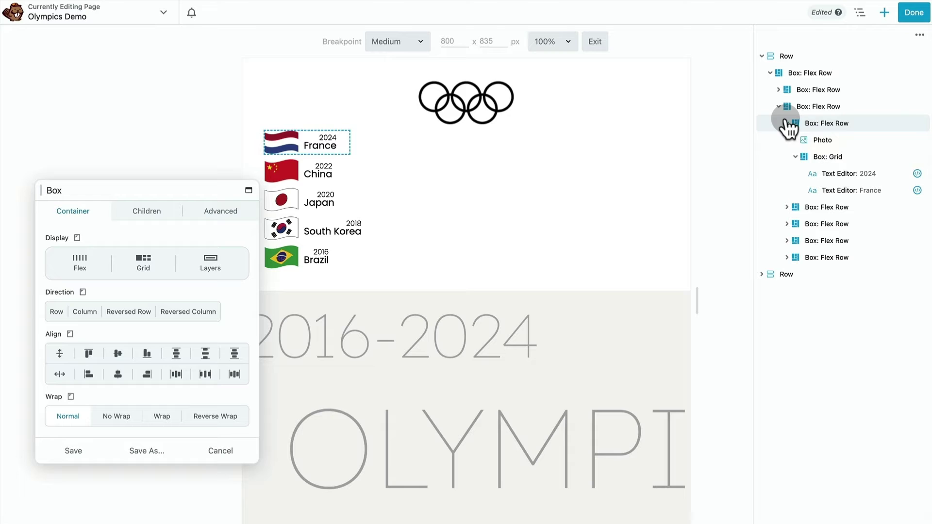
left_click(844, 175)
left_click(193, 337)
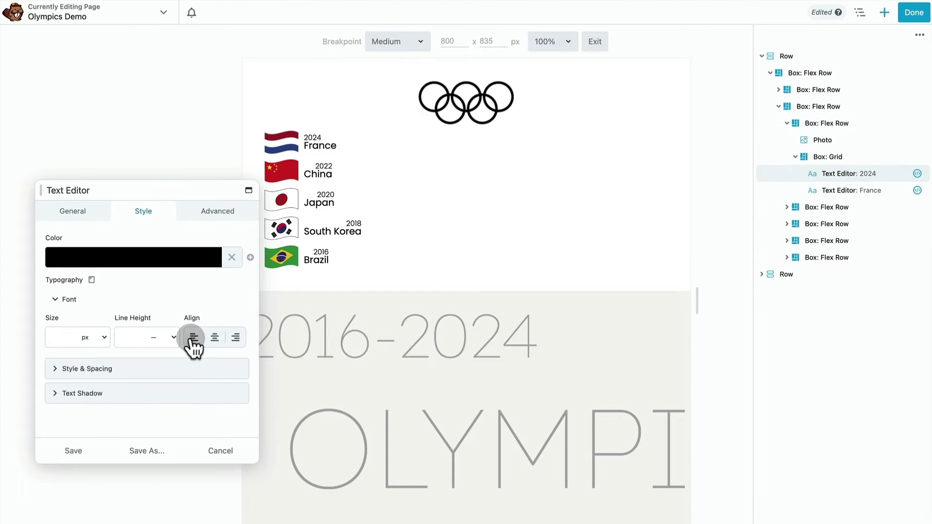
left_click(786, 207)
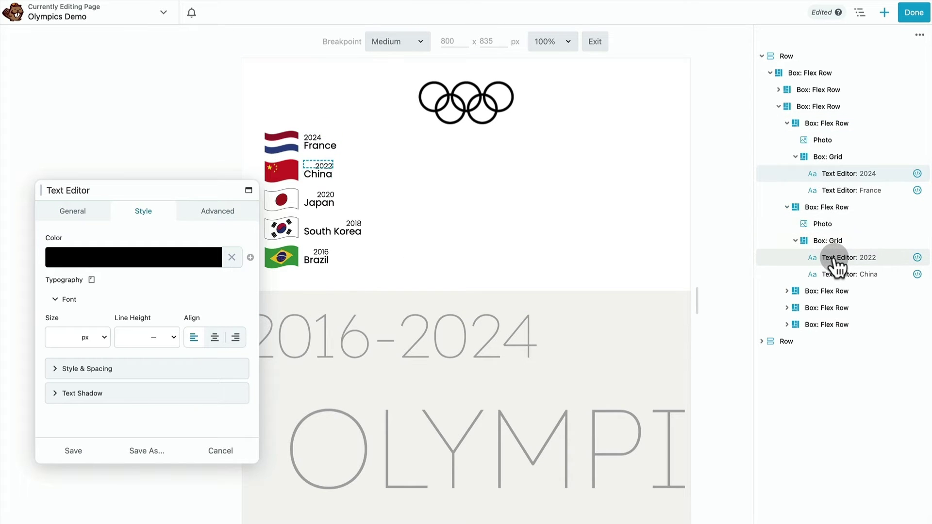
left_click(834, 260)
left_click(194, 337)
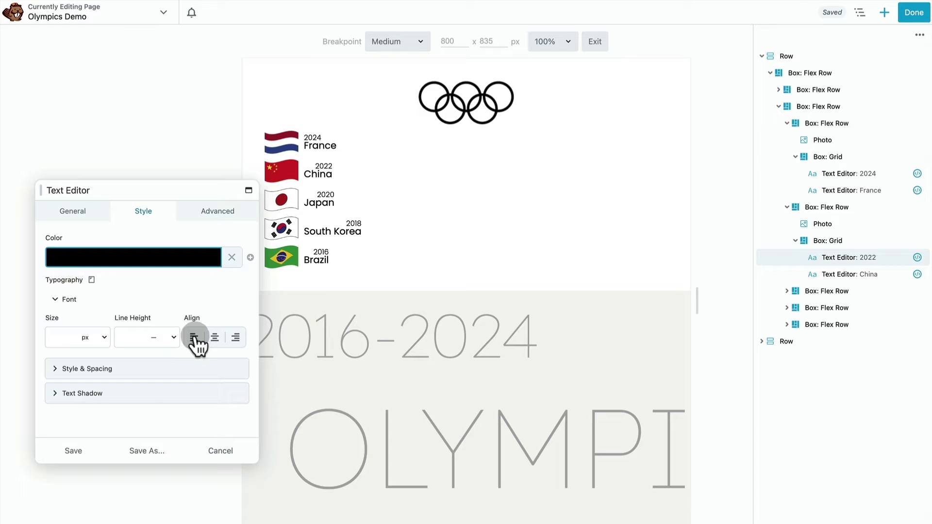
Step: Left-align the year texts 2020 for Japan, 2018 for South Korea and 2016 for Brazil, and save
left_click(812, 293)
left_click(787, 291)
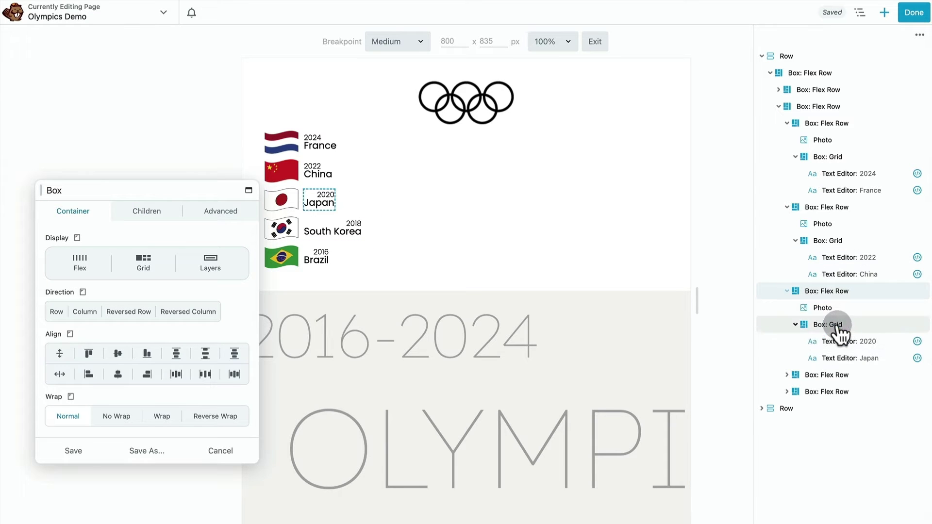
left_click(844, 341)
left_click(196, 339)
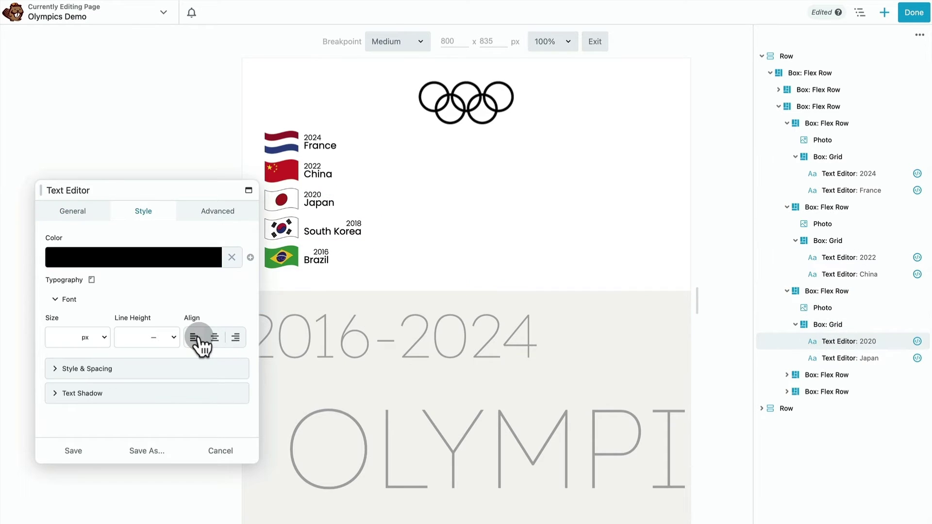
left_click(787, 375)
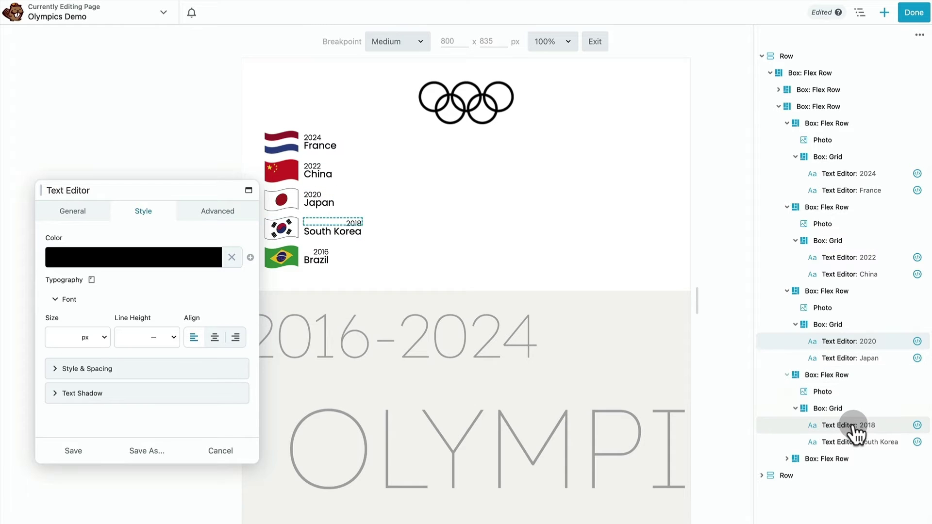
left_click(853, 425)
left_click(194, 339)
left_click(787, 458)
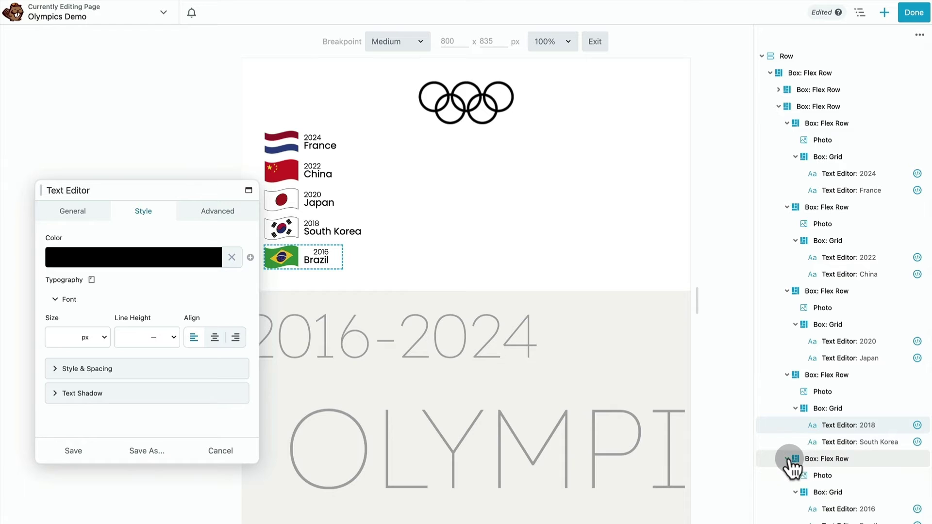
left_click(851, 490)
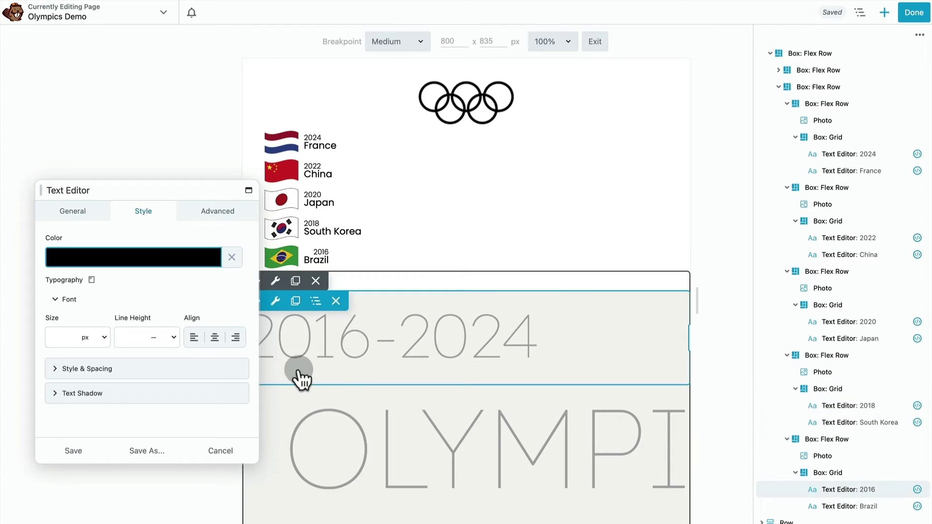
left_click(193, 339)
left_click(78, 457)
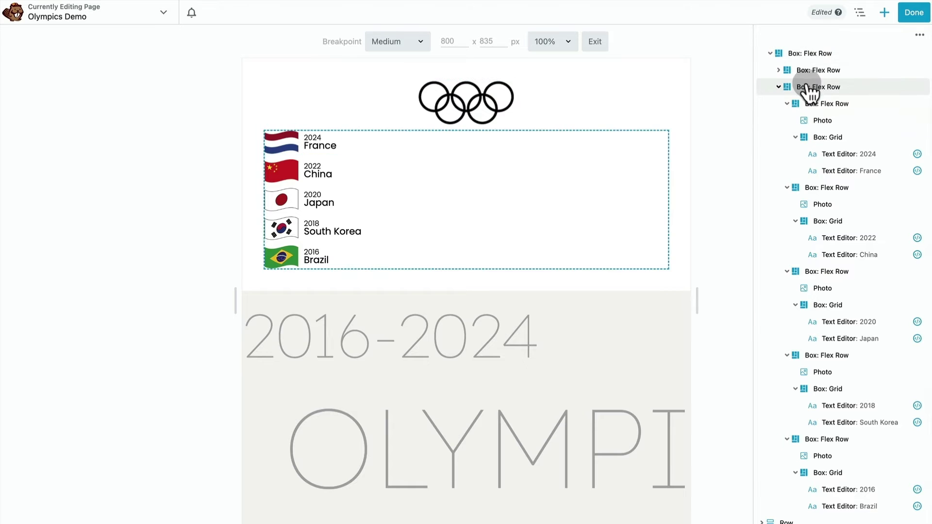
Step: Collapse the country boxes in the outline, shift the stacked flags inward using their parent box's spacing, and save
left_click(787, 104)
left_click(787, 140)
left_click(787, 157)
left_click(787, 173)
left_click(787, 190)
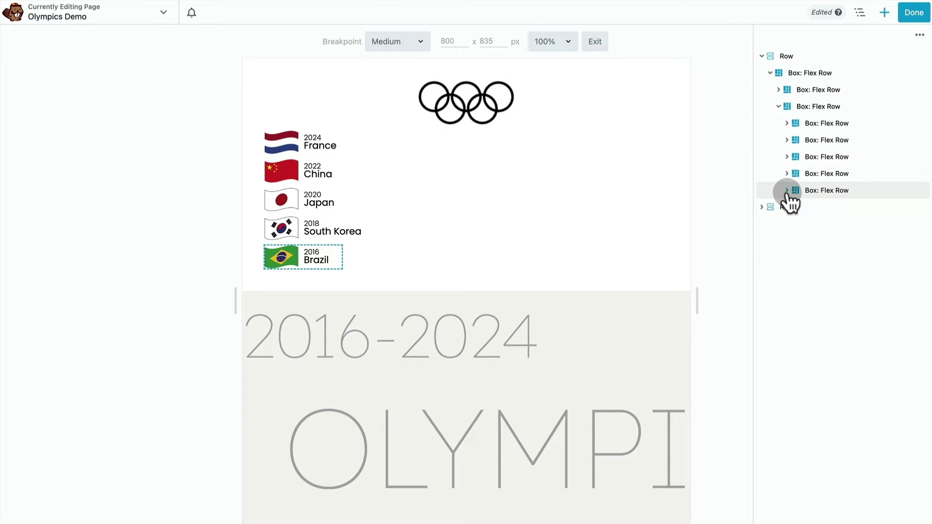
left_click(810, 111)
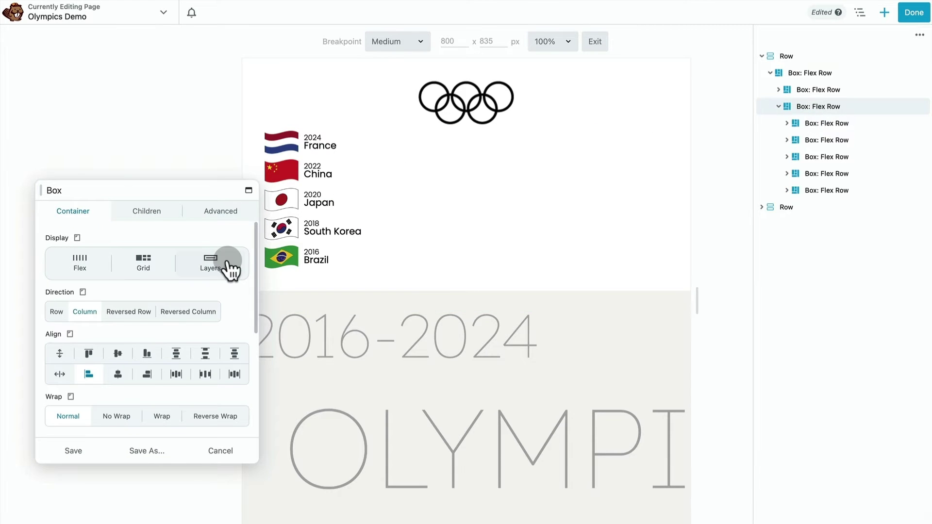
scroll(180, 230, "down", 5)
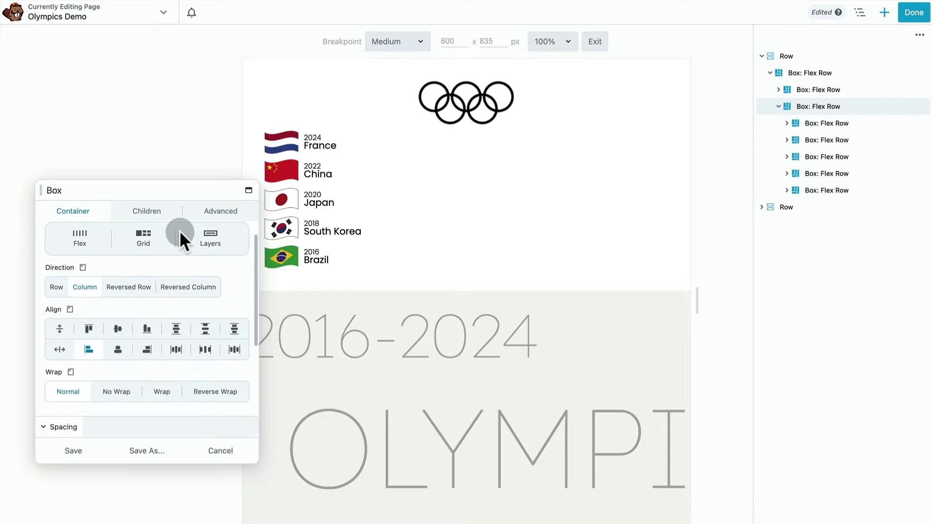
left_click_drag(55, 375, 229, 374)
left_click(94, 453)
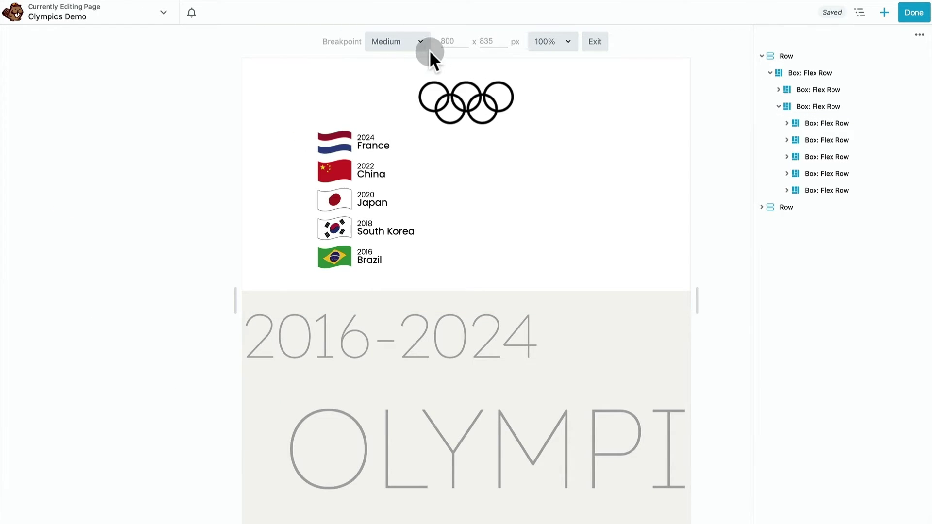
Step: Check the header at the Small breakpoint and publish the page
left_click(408, 49)
left_click(406, 54)
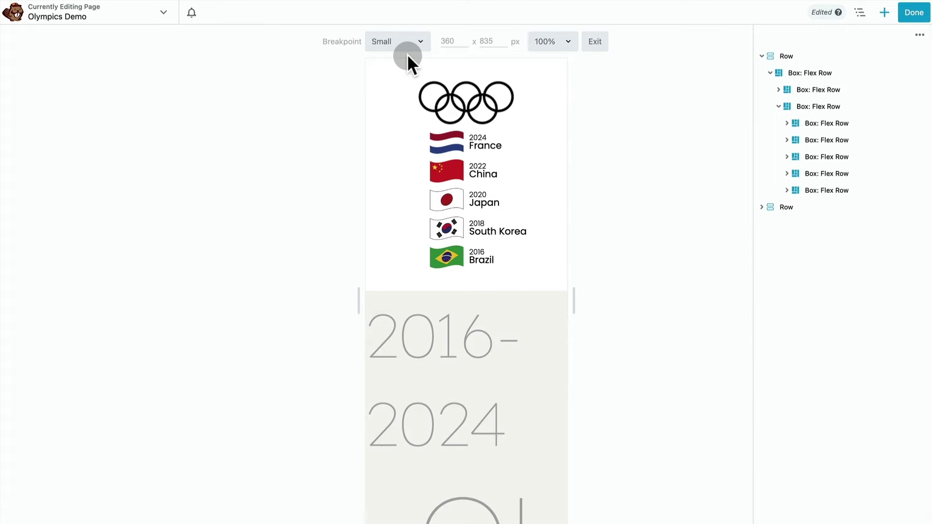
left_click(914, 12)
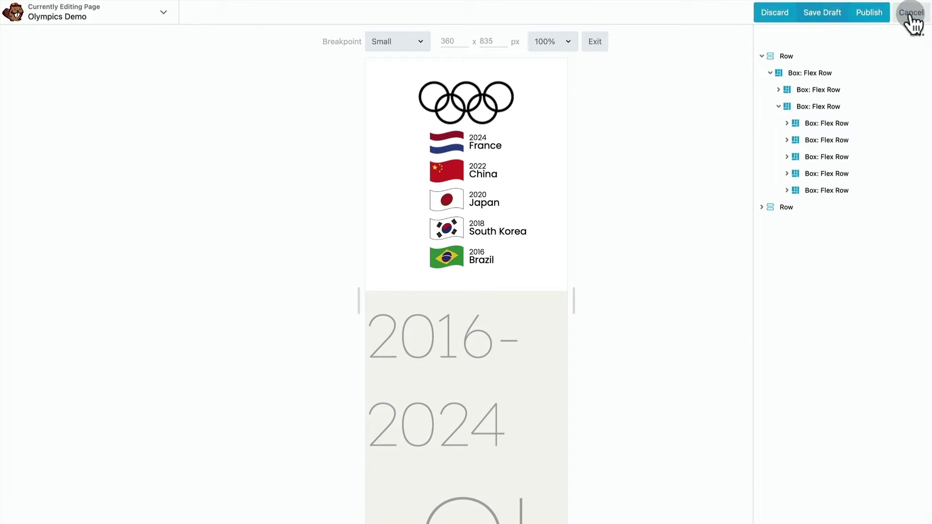
left_click(869, 15)
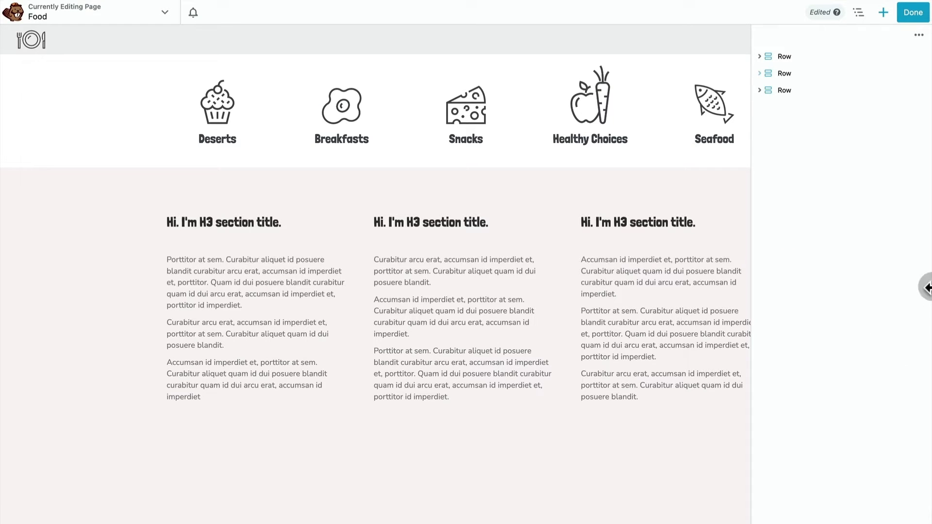
Step: Examine how the Food page's icon row is built from a grid box with nested flex column boxes
left_click(768, 72)
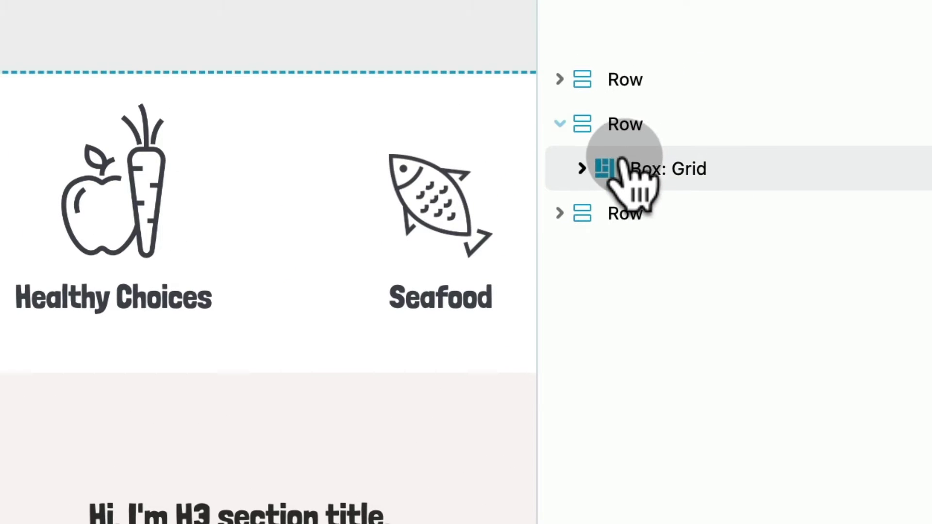
left_click(580, 167)
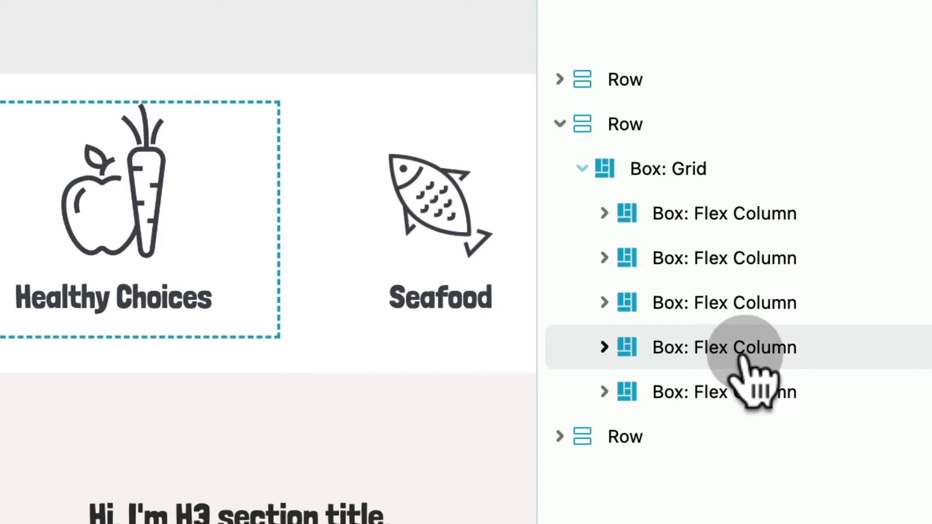
left_click(598, 204)
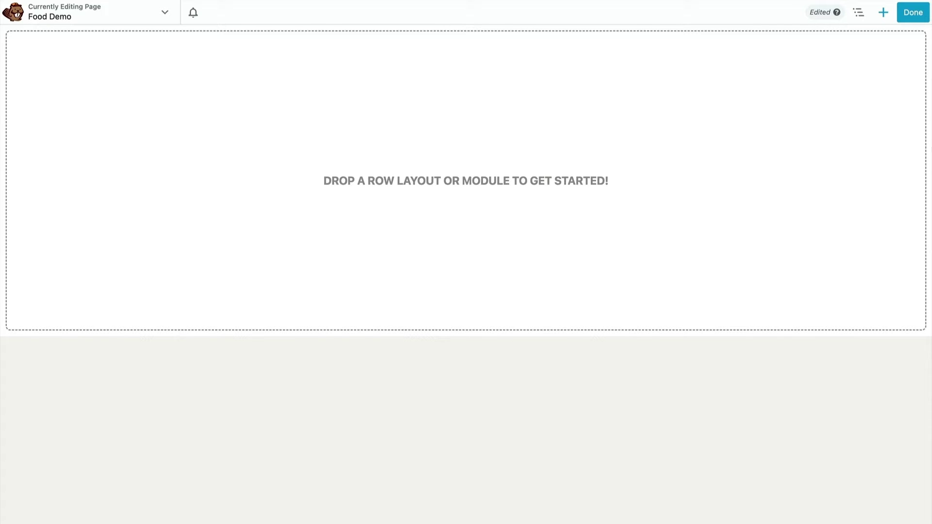
Step: Insert a Box module into the empty Food Demo page
left_click(884, 14)
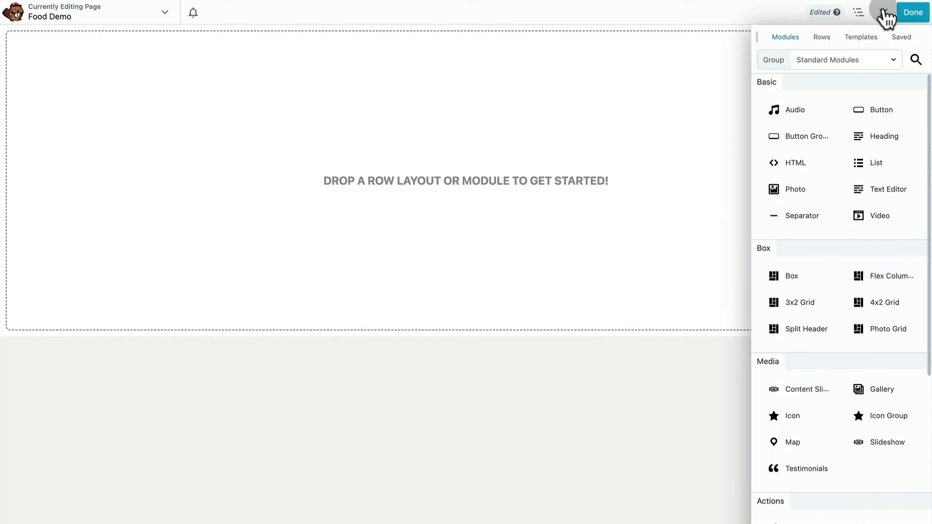
left_click_drag(797, 216, 629, 217)
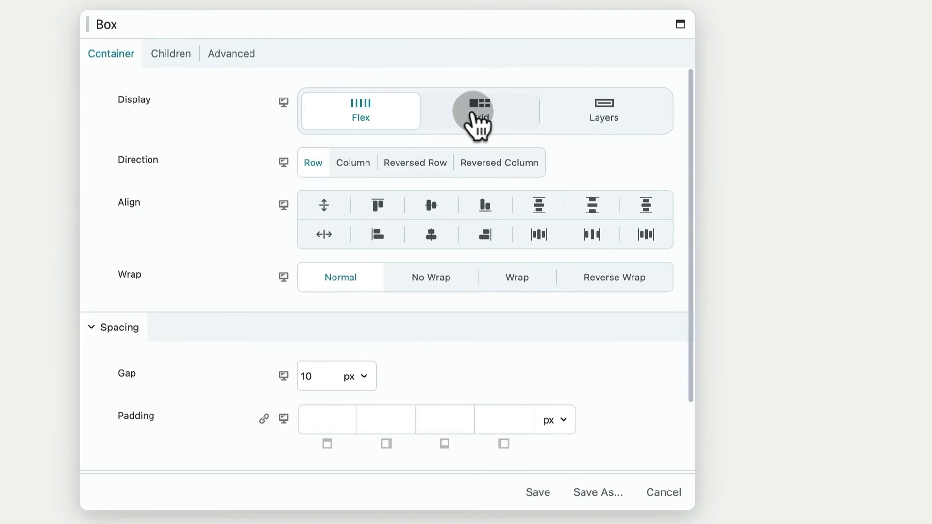
Step: Set the new box's display to Grid with 5 column tracks and 1 row track, and save
left_click(468, 114)
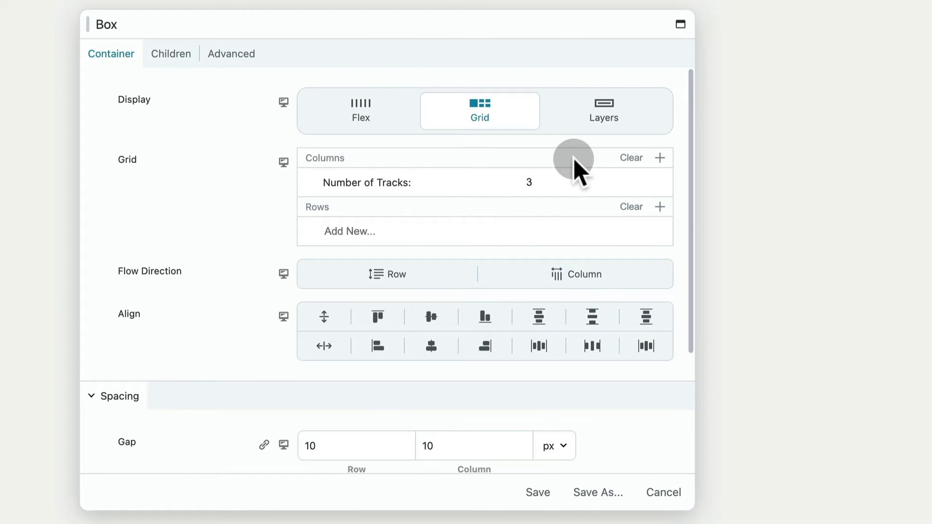
mouse_move(594, 184)
left_click(578, 224)
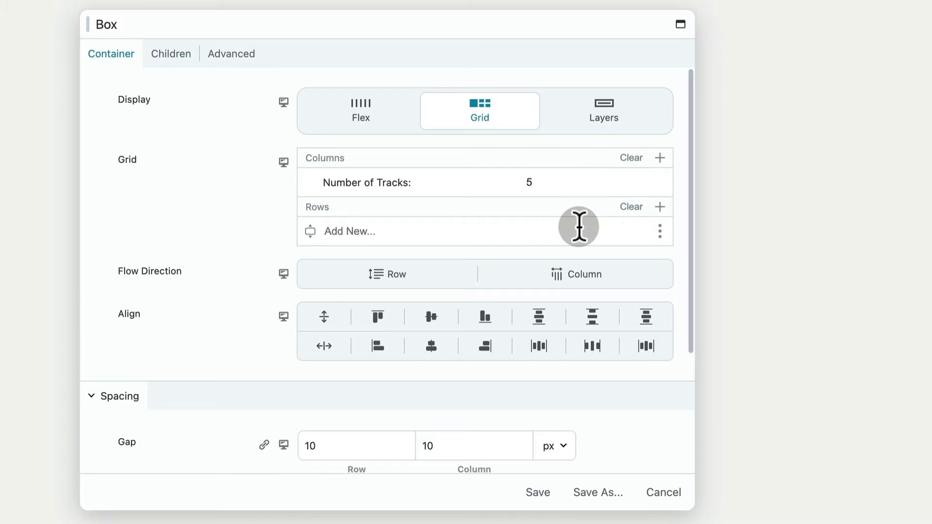
left_click(660, 208)
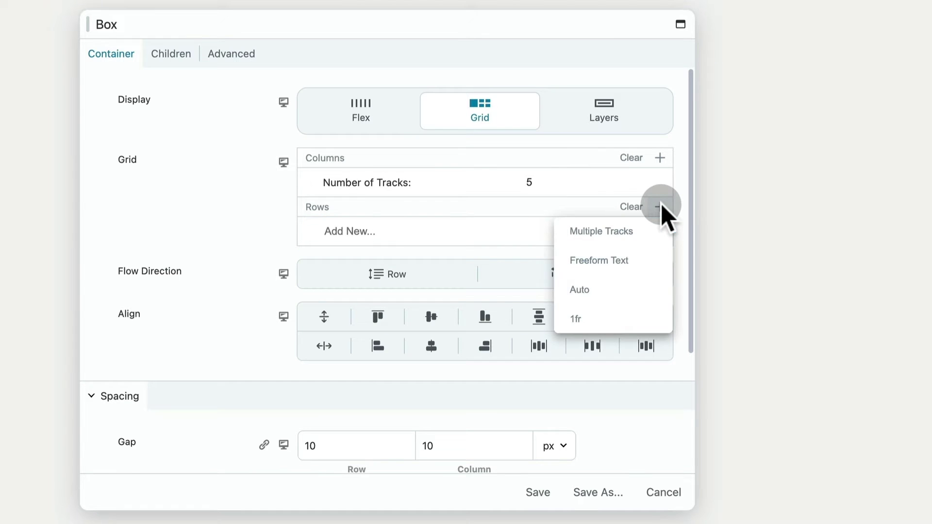
left_click(642, 233)
left_click(659, 231)
left_click(631, 289)
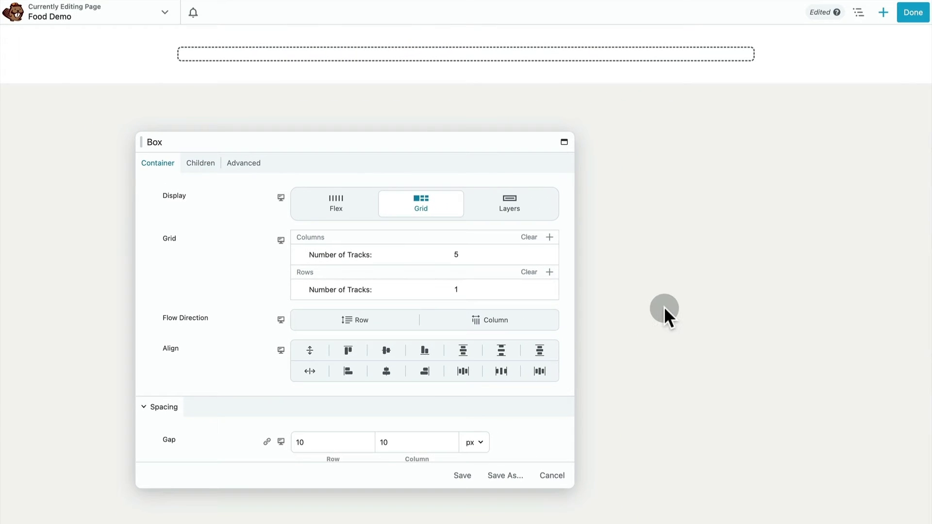
left_click(462, 476)
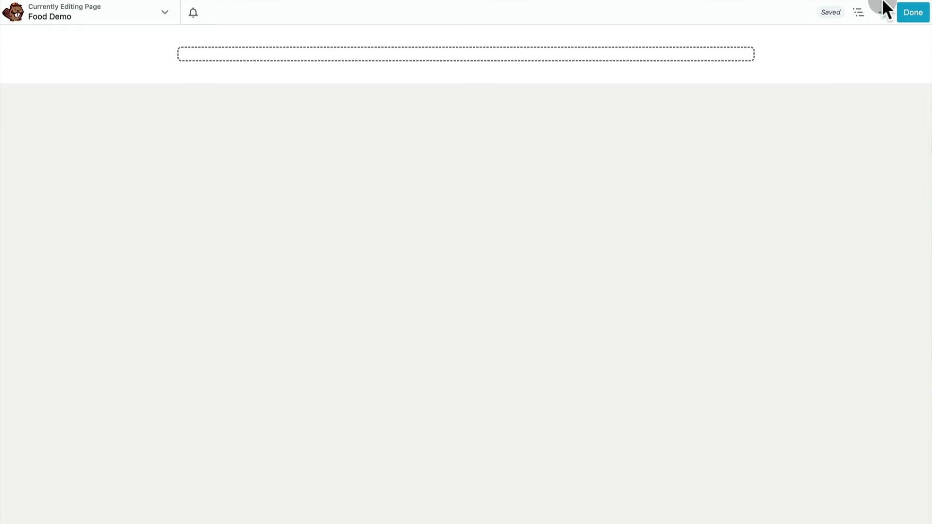
Step: Nest a Box module in the grid as a flex column, aligned to the end vertically and centered horizontally, and save
left_click(883, 12)
left_click_drag(804, 267, 640, 78)
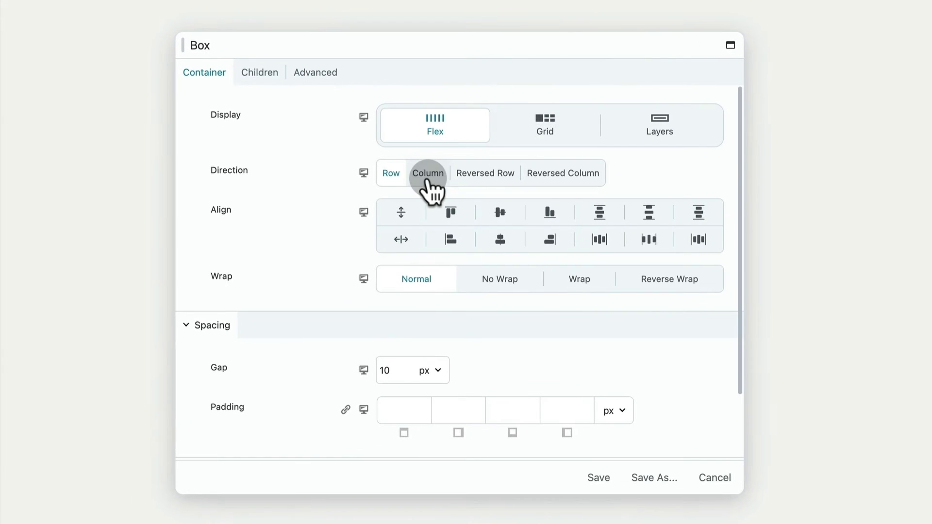
left_click(427, 177)
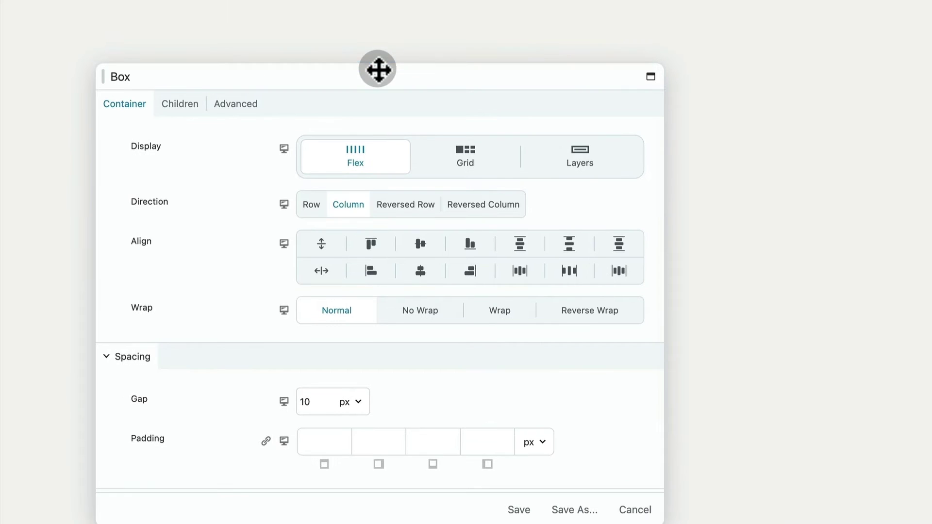
left_click_drag(379, 71, 395, 16)
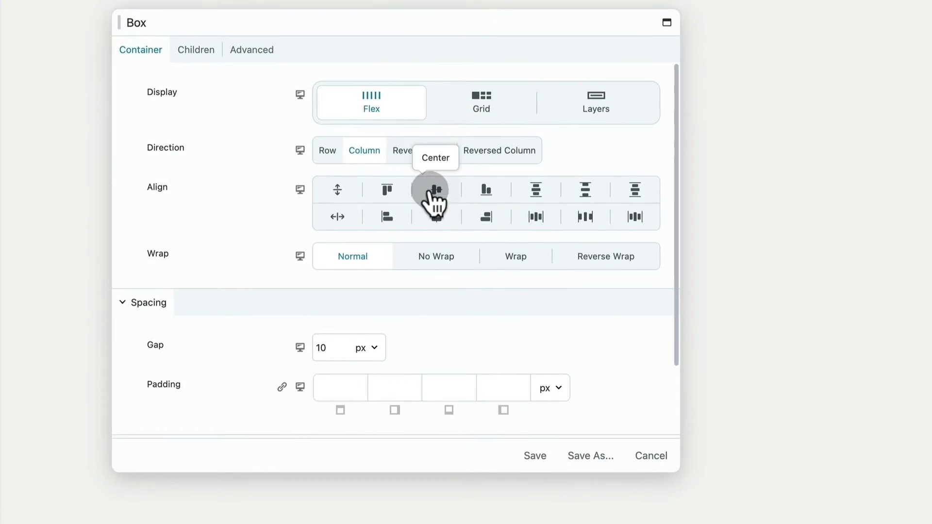
left_click(484, 194)
left_click(451, 225)
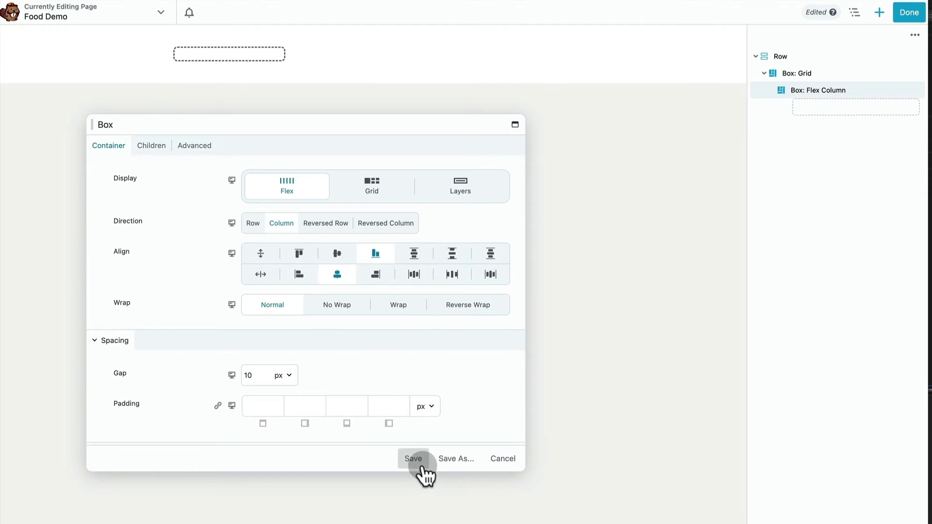
left_click(421, 467)
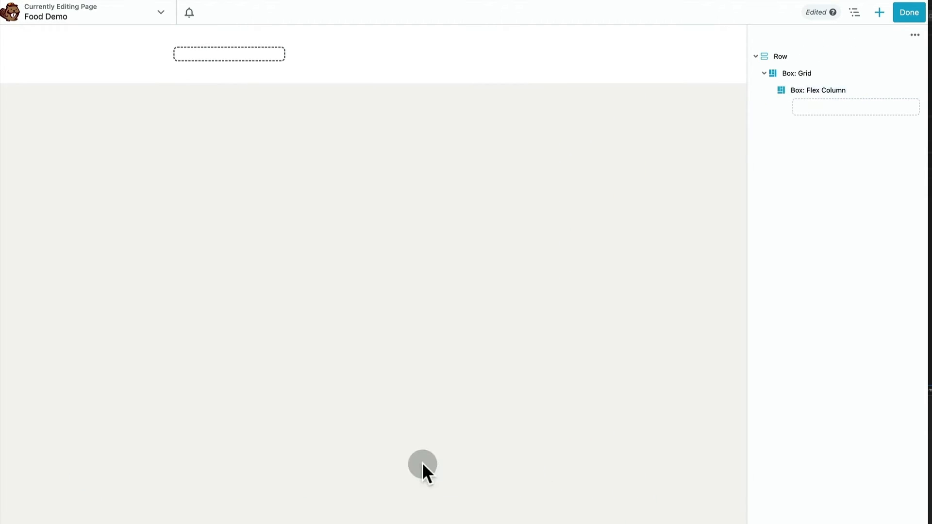
Step: Insert a Photo module in the nested flex box, using the cupcake image Deserts.png from the media library
left_click(880, 12)
left_click_drag(777, 189, 267, 79)
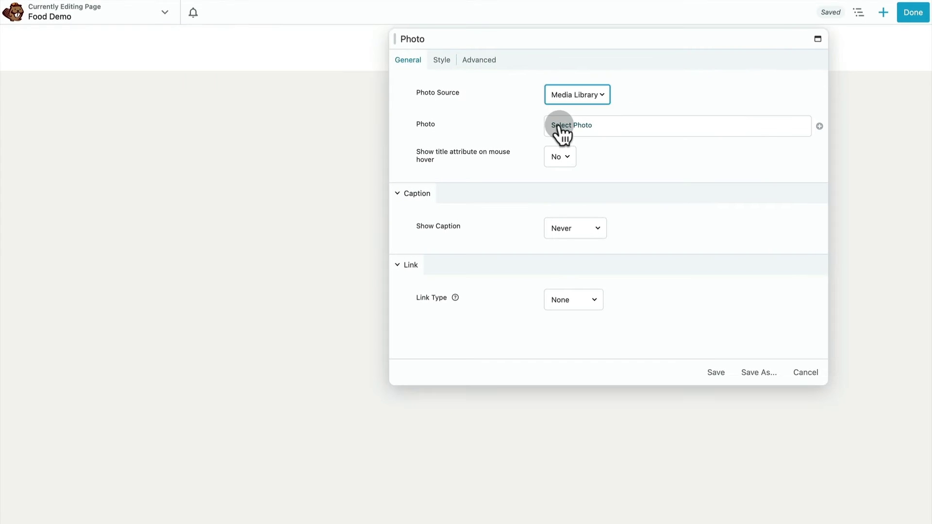
left_click(561, 127)
left_click(528, 148)
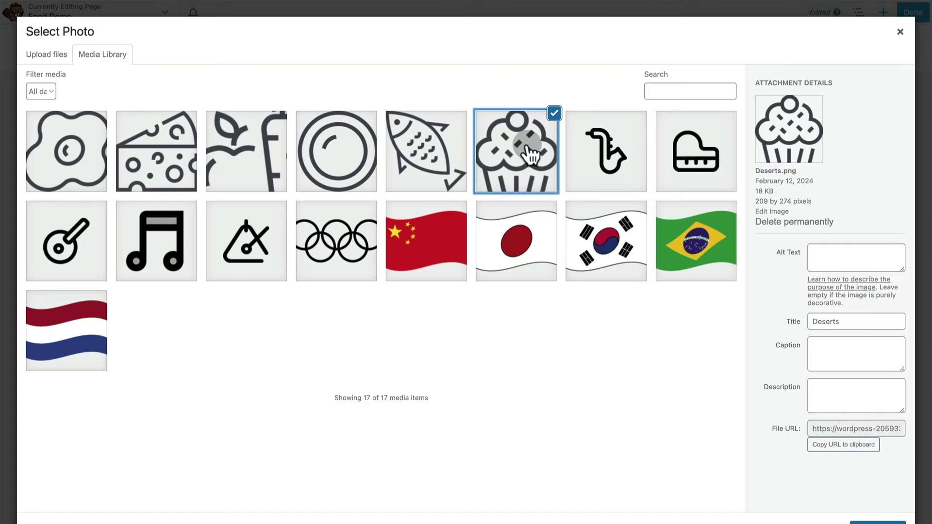
left_click(877, 521)
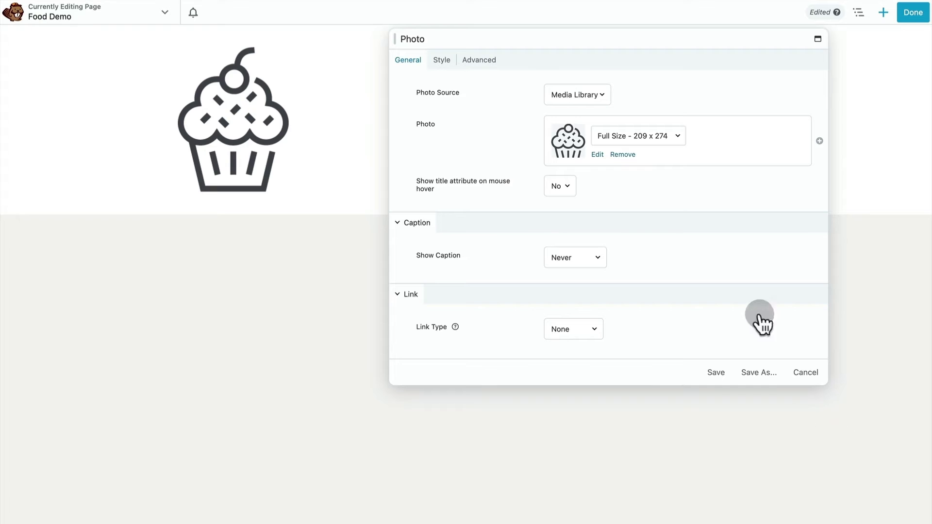
Step: Set the cupcake photo's width to 60 px and save
left_click(442, 60)
left_click(565, 127)
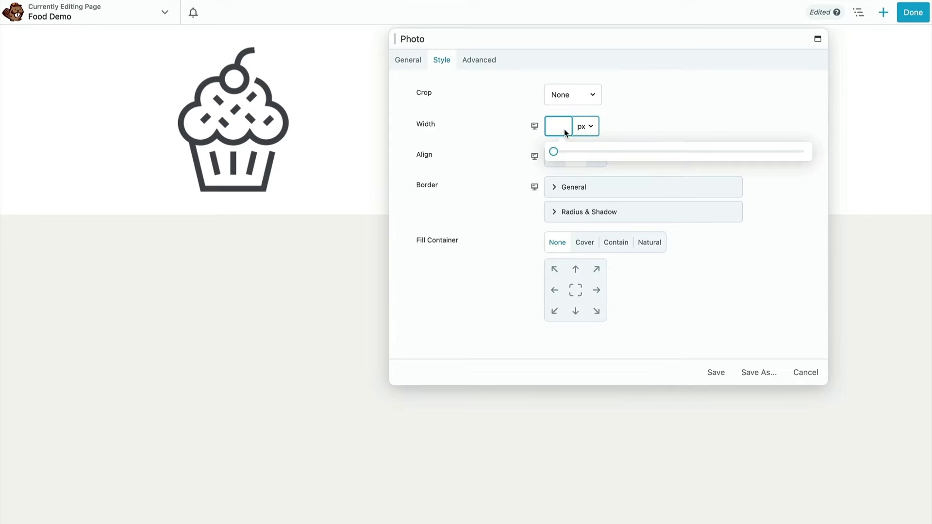
type("60")
left_click(710, 369)
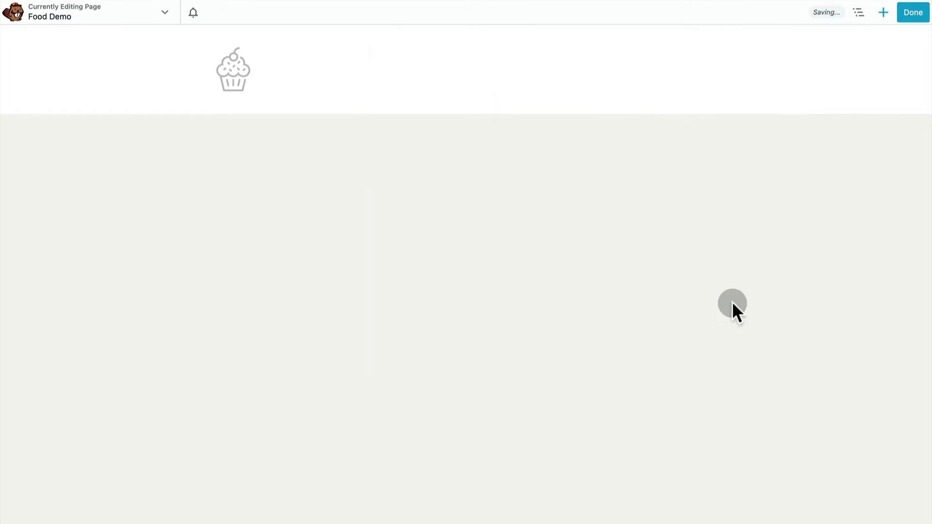
Step: Insert a Text Editor module beneath the cupcake photo with the text "Deserts"
left_click(882, 13)
left_click_drag(856, 186, 246, 119)
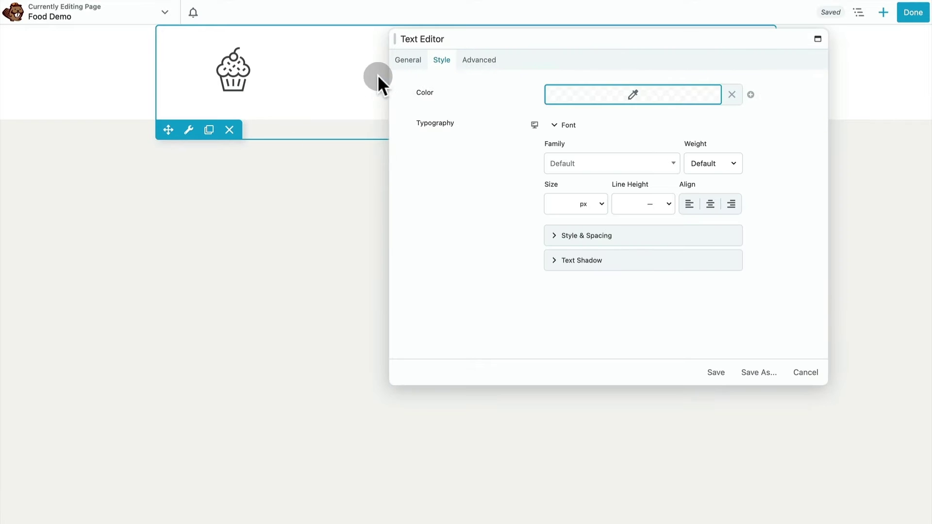
left_click(408, 59)
left_click(564, 204)
type("Deser")
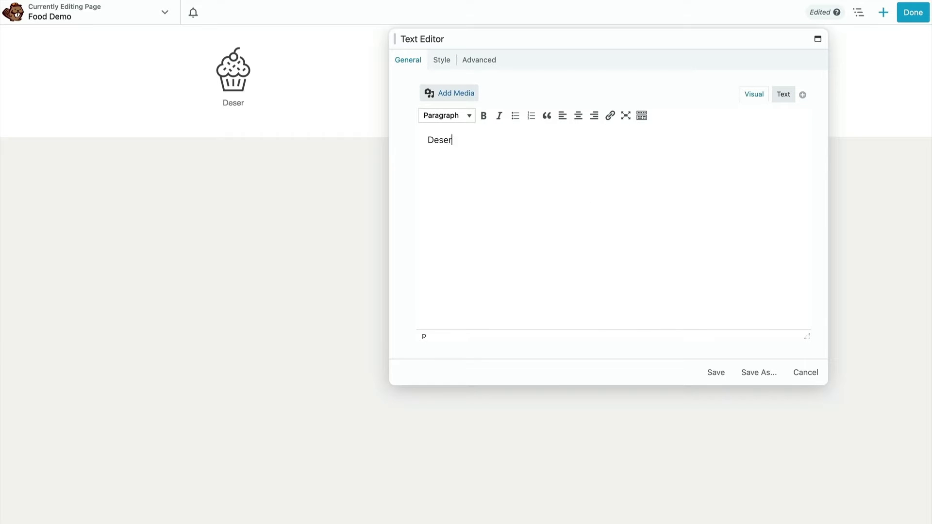
Step: Set the Deserts label's font family to Londrina Solid with Normal weight
left_click(447, 67)
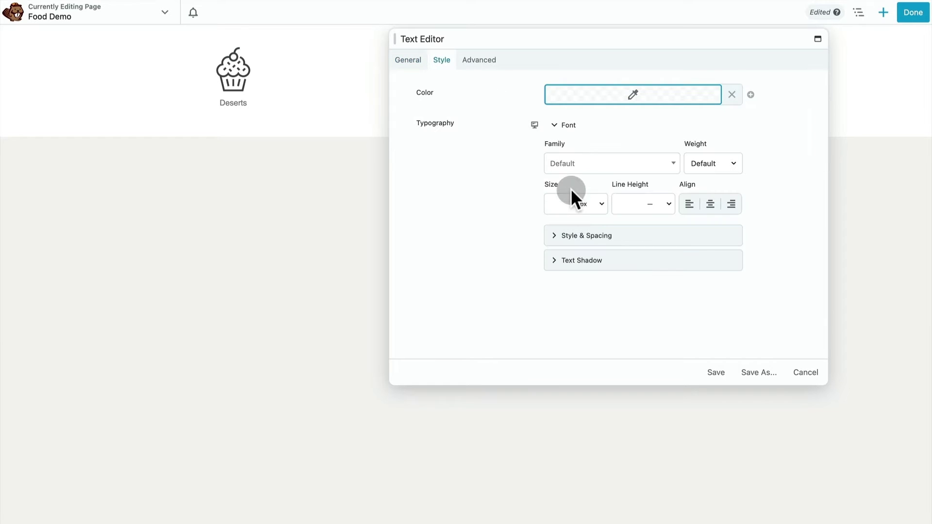
left_click(573, 165)
left_click(575, 240)
left_click(700, 165)
left_click(707, 188)
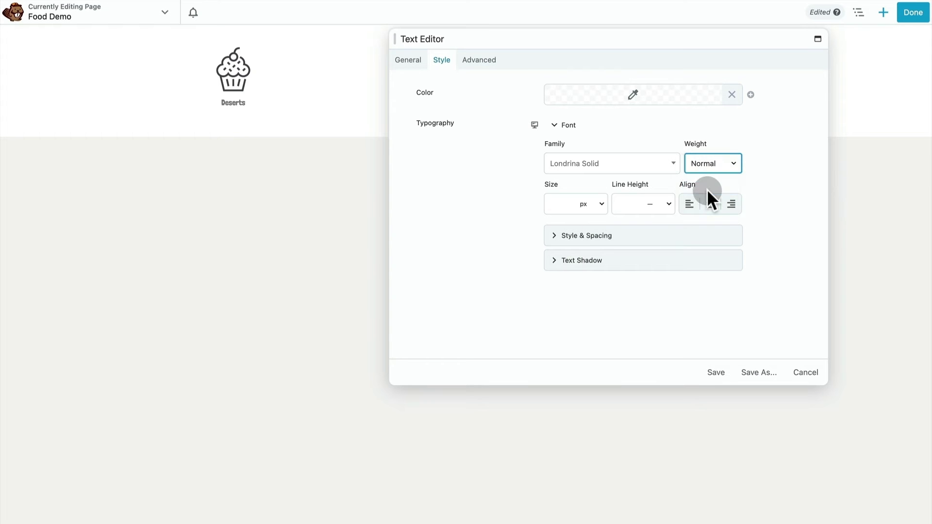
Step: Set the Deserts label's color to #484852 and its font size to 22 px, and save
left_click(658, 97)
triple_click(596, 115)
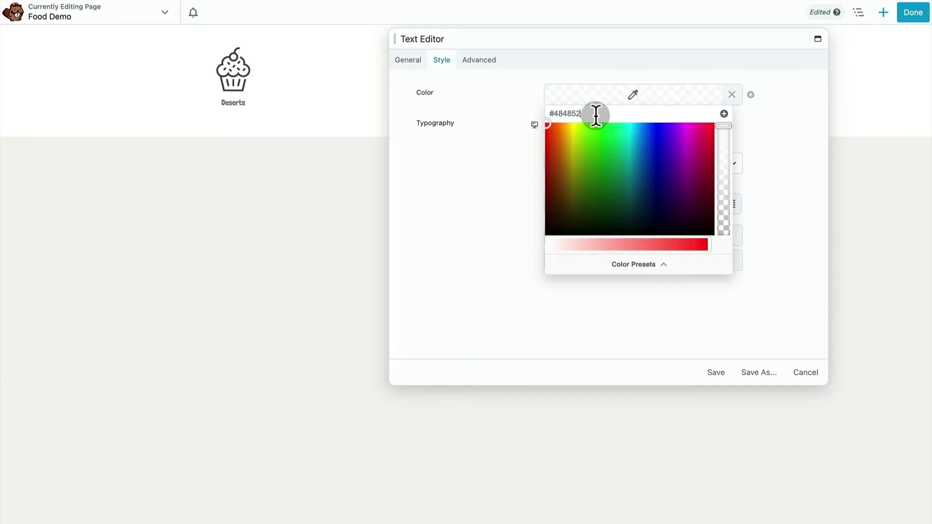
type("#484852")
left_click(609, 307)
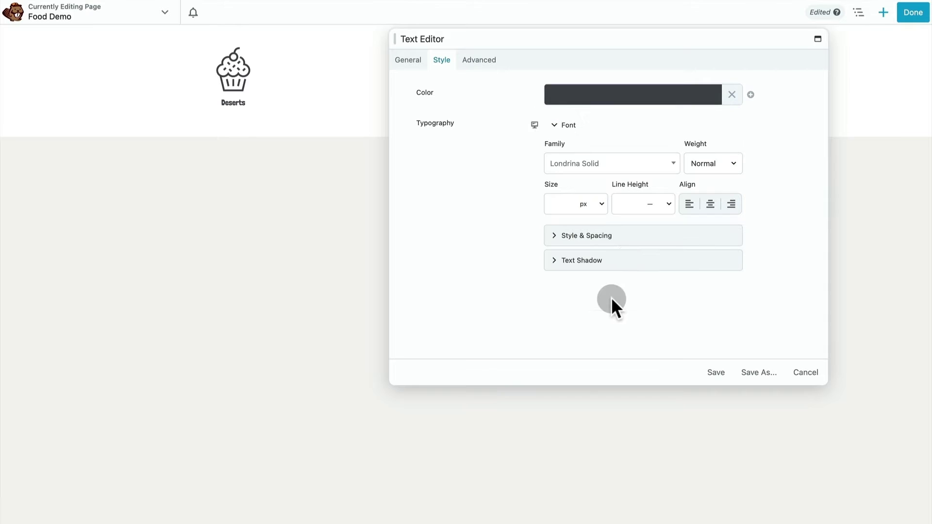
left_click(564, 207)
type("22")
left_click(717, 374)
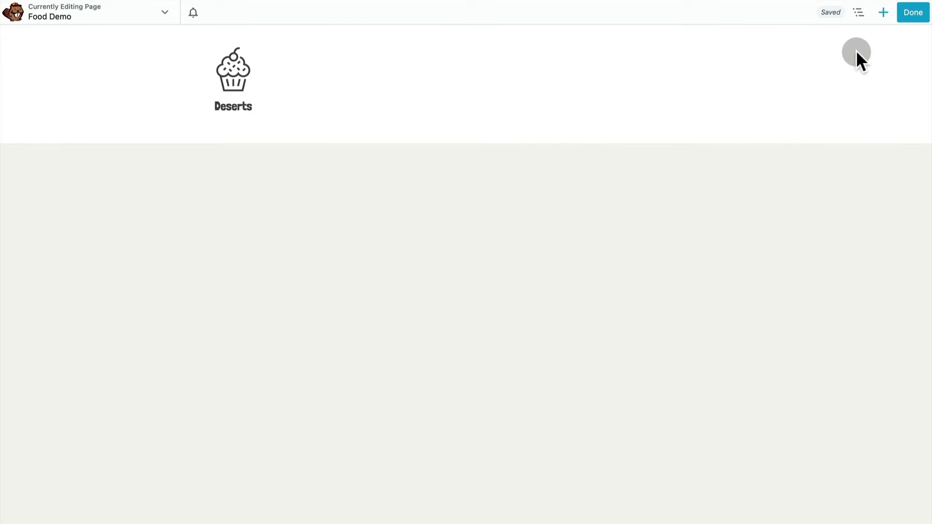
Step: Duplicate the Deserts flex column box four times in the outline to fill the five grid columns
left_click(863, 15)
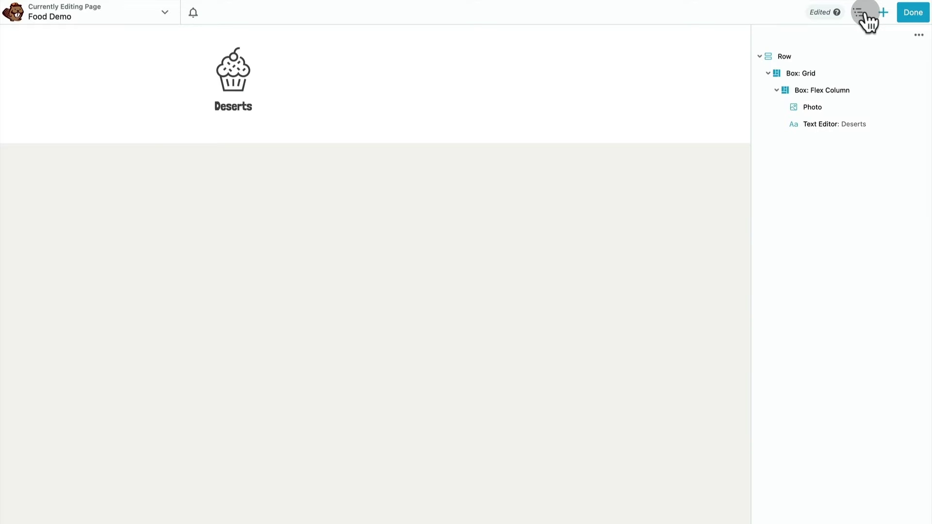
left_click(776, 91)
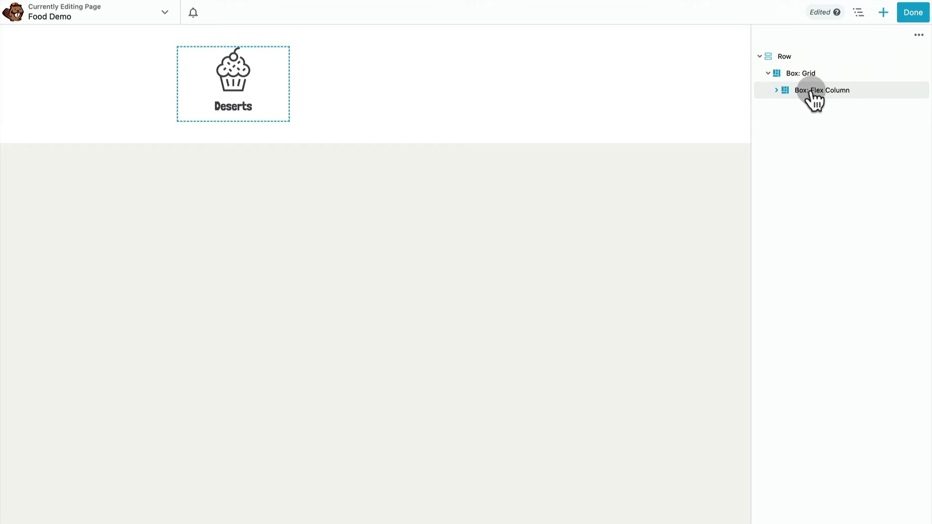
right_click(812, 93)
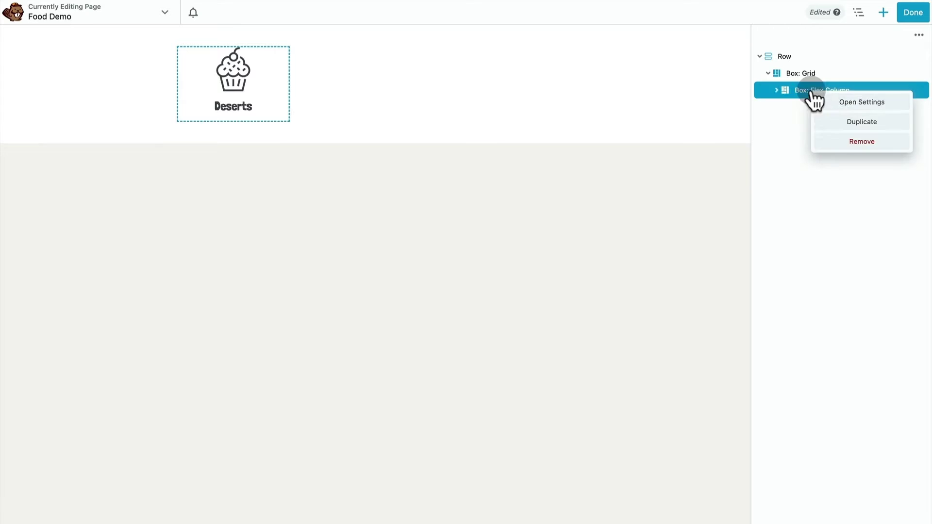
left_click(835, 122)
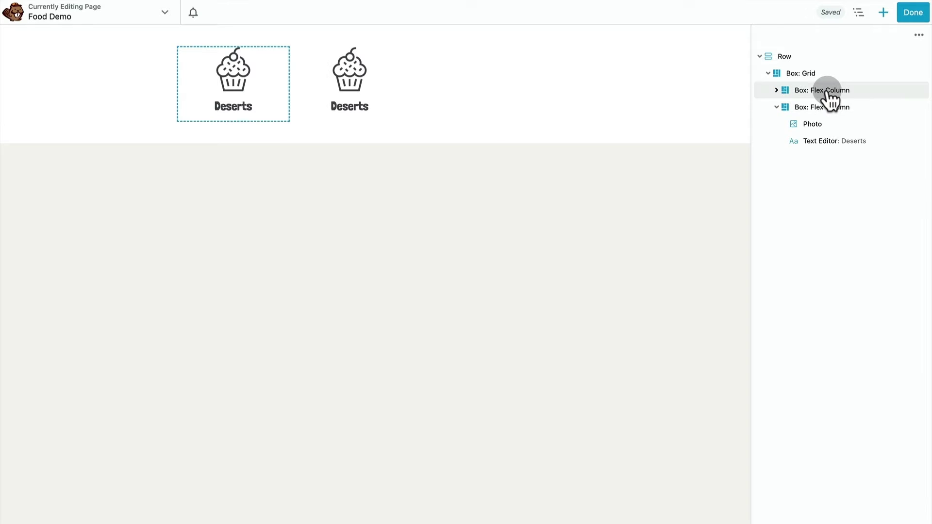
right_click(829, 95)
left_click(840, 122)
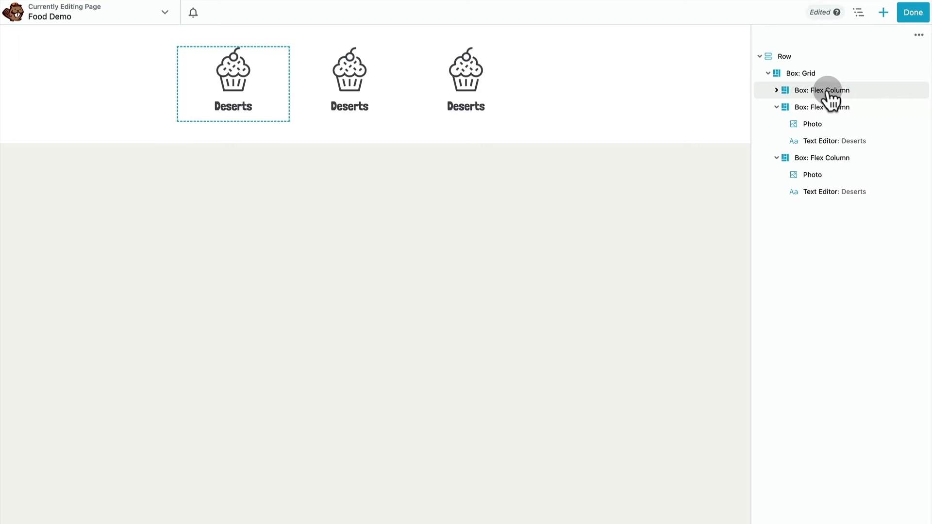
right_click(829, 93)
left_click(840, 122)
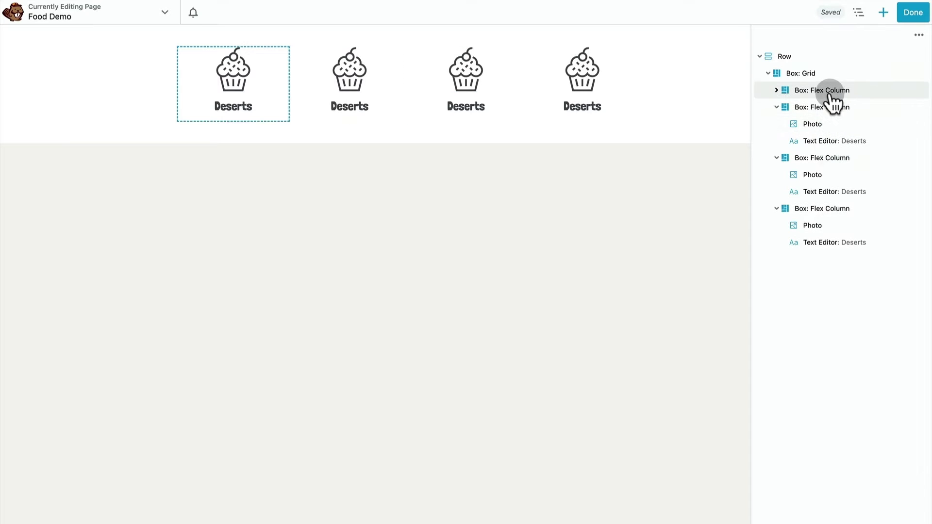
right_click(832, 96)
left_click(840, 122)
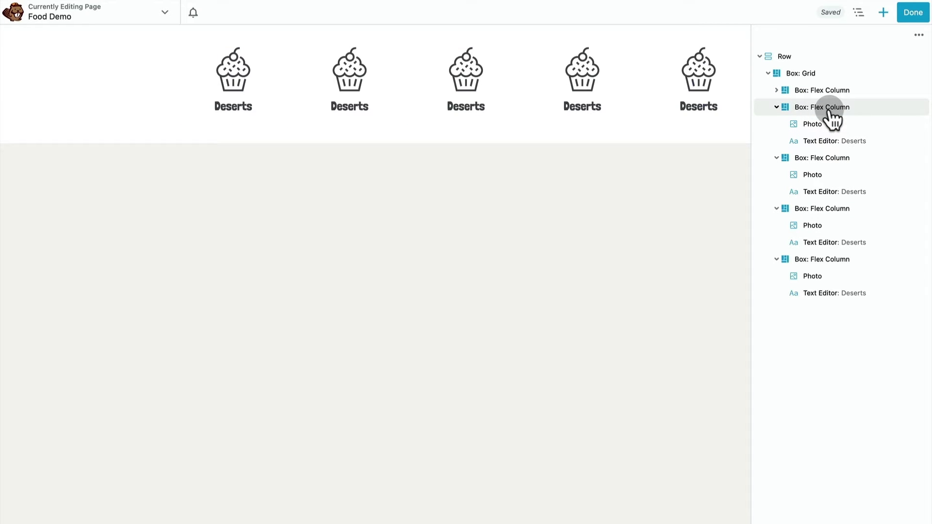
Step: Replace the second box's cupcake photo with the fried egg image, save, and open that box's text label
left_click(776, 176)
left_click(777, 191)
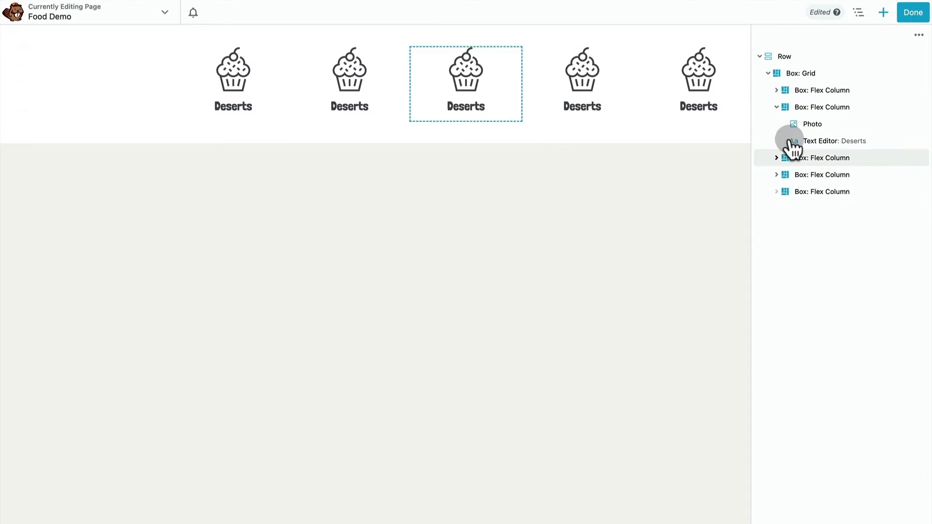
left_click(806, 125)
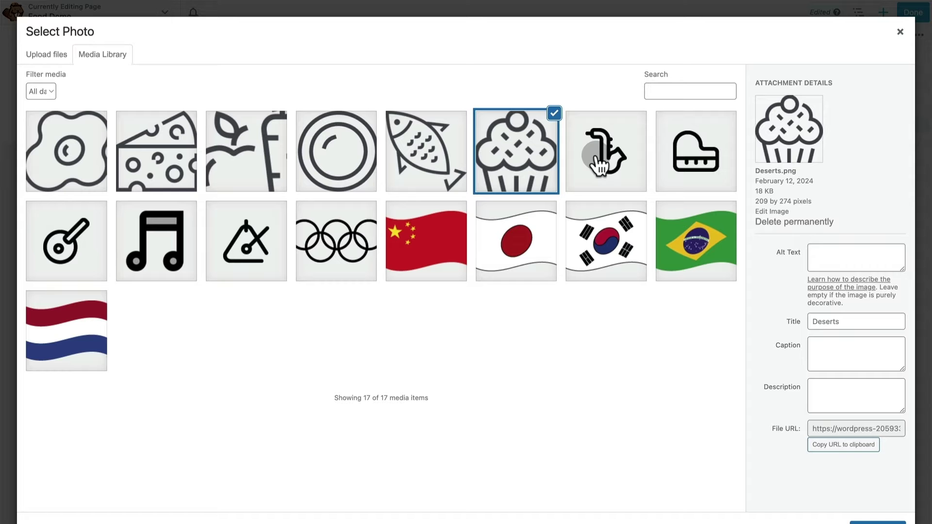
left_click(67, 150)
left_click(889, 515)
left_click(716, 372)
left_click(831, 143)
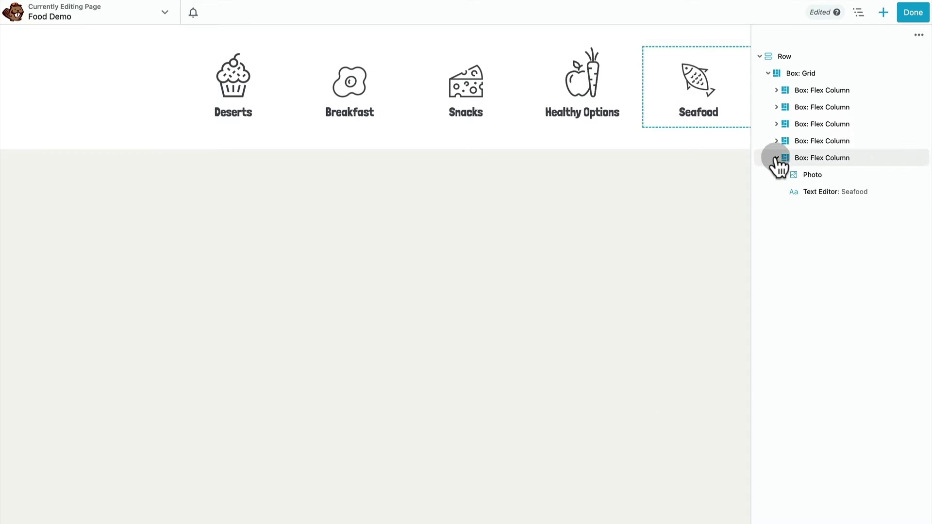
Step: Collapse the Seafood box in the outline and publish the Food Demo page
left_click(777, 158)
left_click(913, 12)
left_click(875, 14)
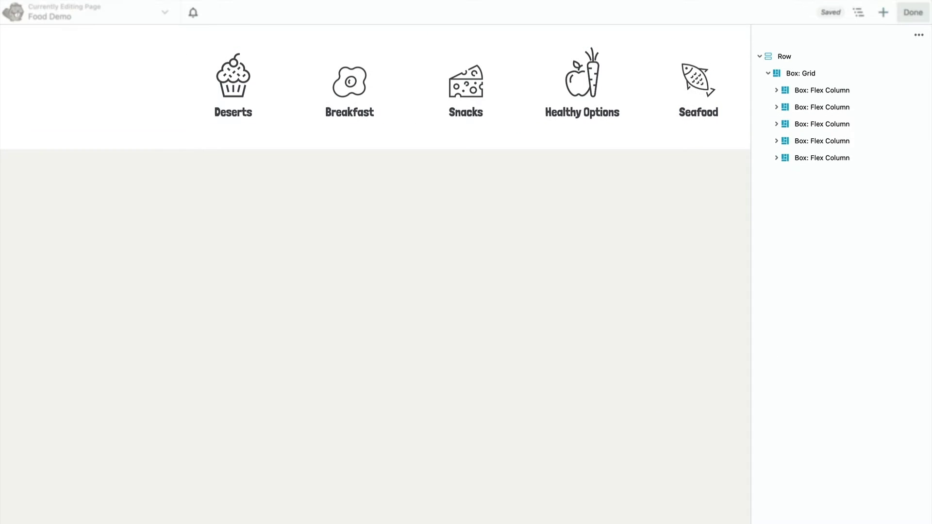
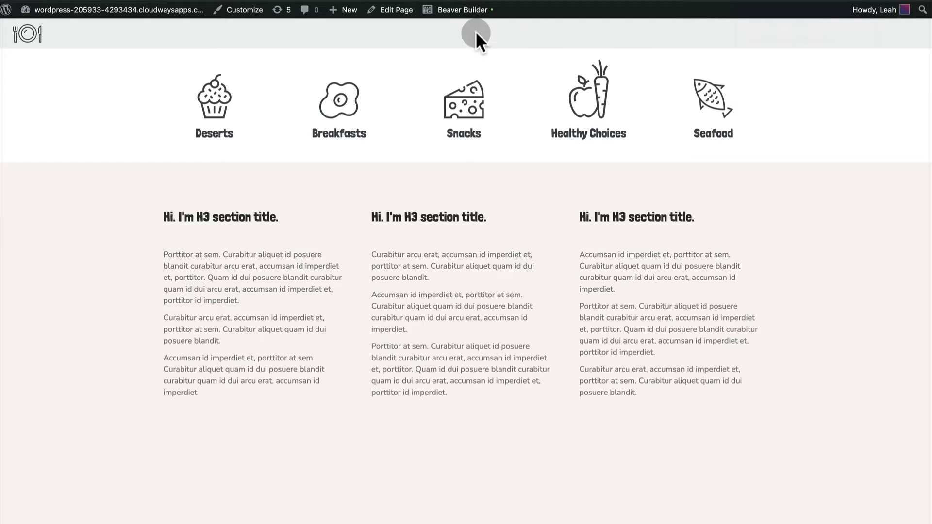
left_click(452, 11)
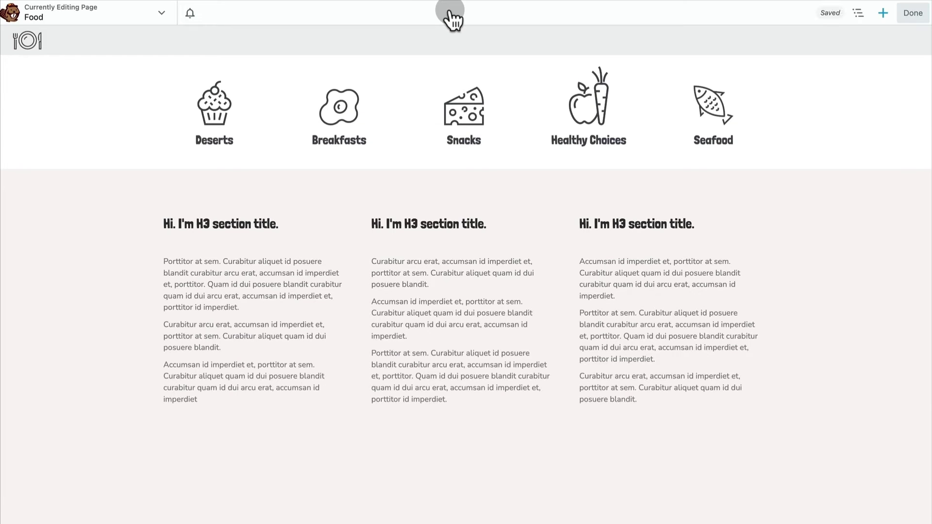
left_click(859, 13)
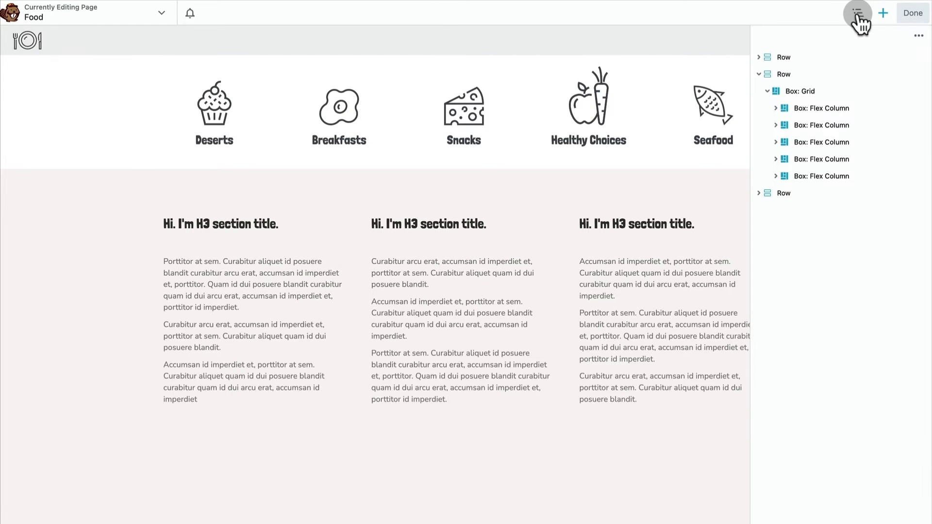
left_click(790, 111)
scroll(637, 250, "down", 2)
left_click(475, 395)
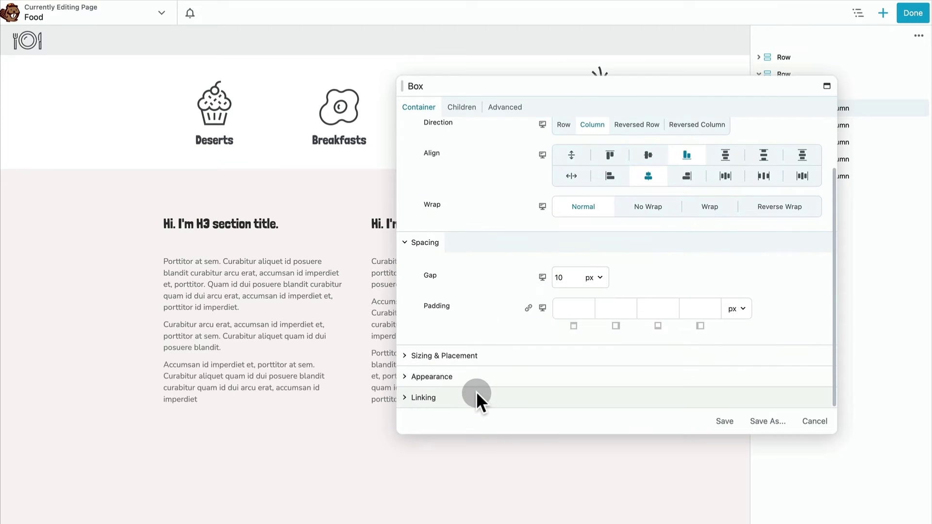
left_click(586, 365)
type("https://www.wpbeaverbuilder.com/")
left_click(743, 396)
left_click(725, 421)
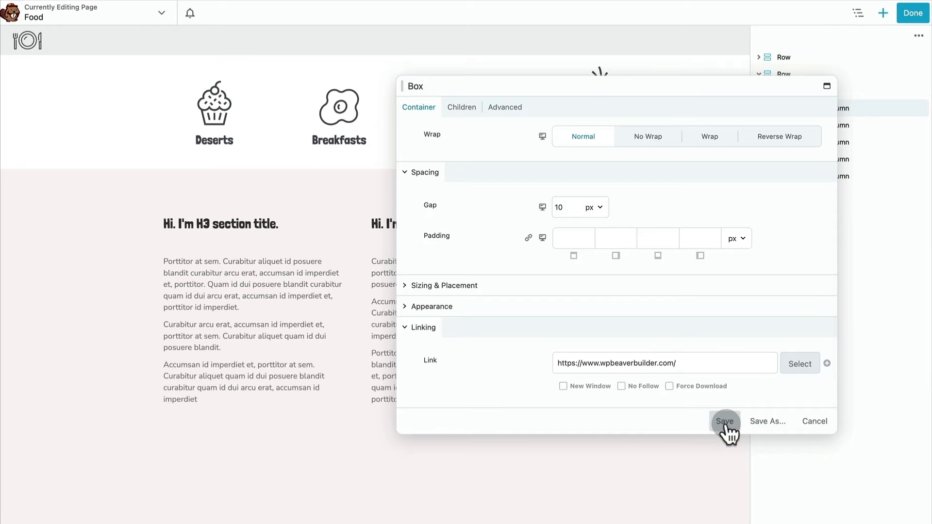
Step: Publish the Food page and test the Deserts box's link on the live page
left_click(913, 12)
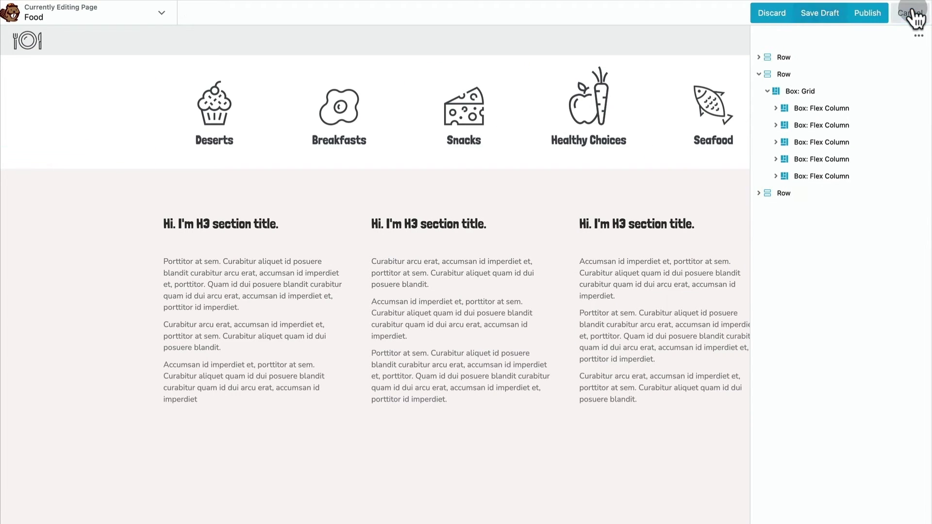
left_click(869, 13)
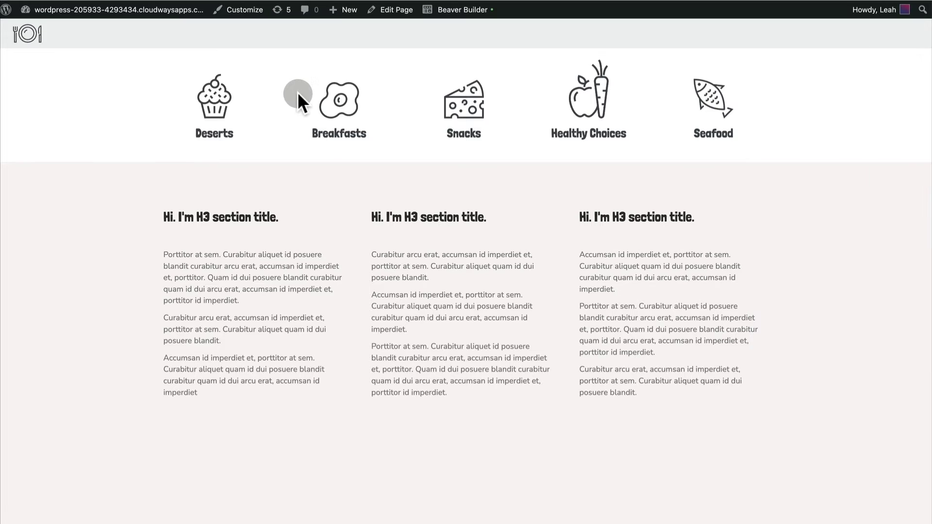
left_click(220, 107)
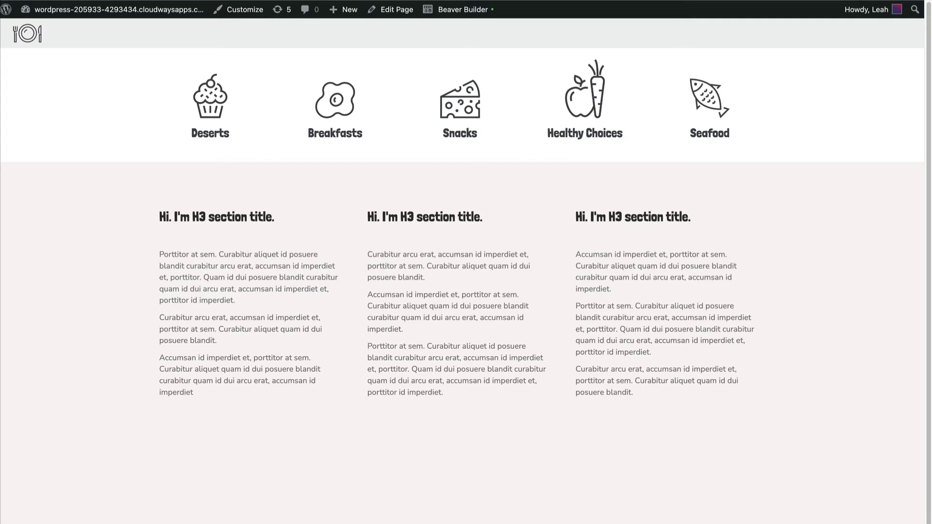
Step: Reopen the Food page's grid box settings, switch them to the Small breakpoint, and move the settings window clear of the preview
left_click(468, 10)
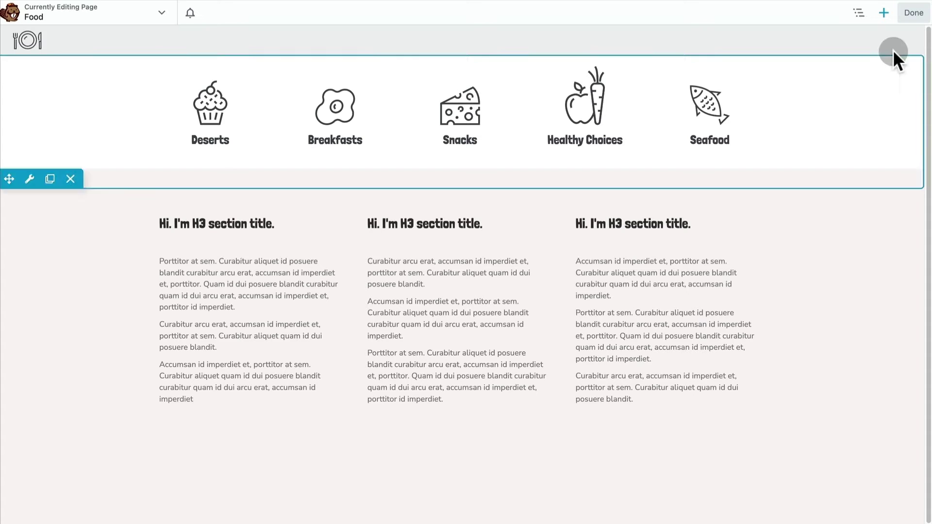
left_click(859, 14)
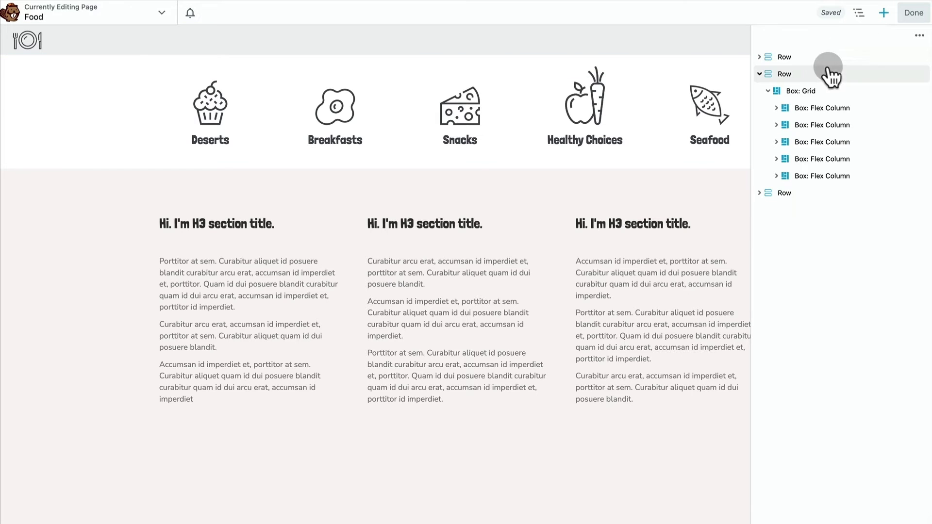
left_click(806, 92)
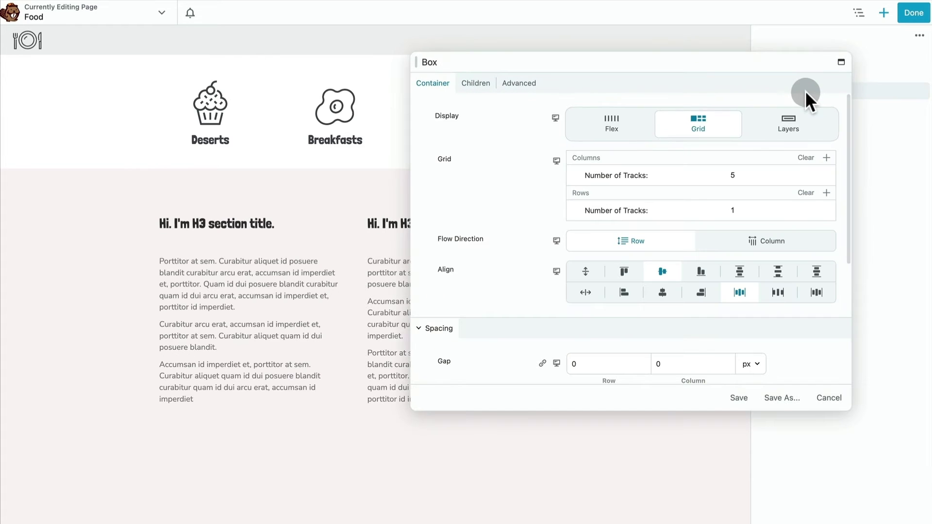
left_click(557, 162)
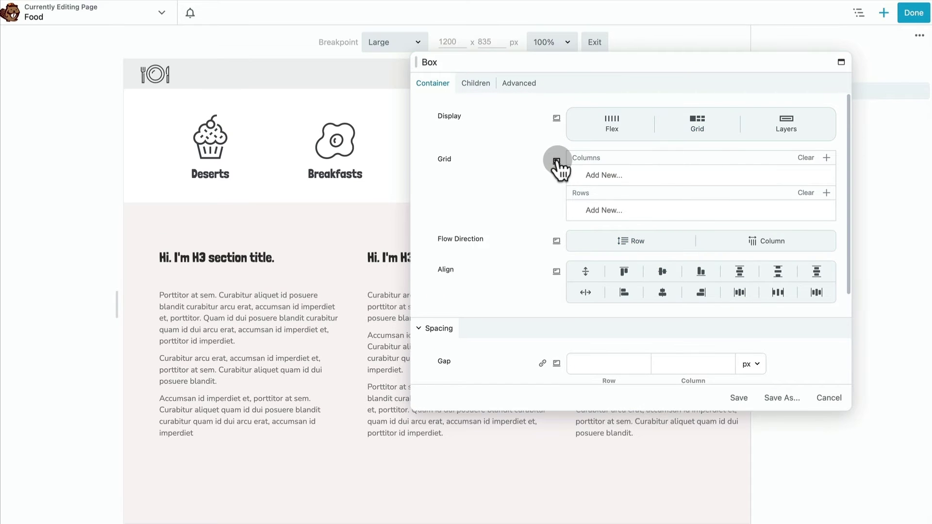
left_click(557, 161)
left_click(557, 162)
left_click_drag(552, 73, 670, 73)
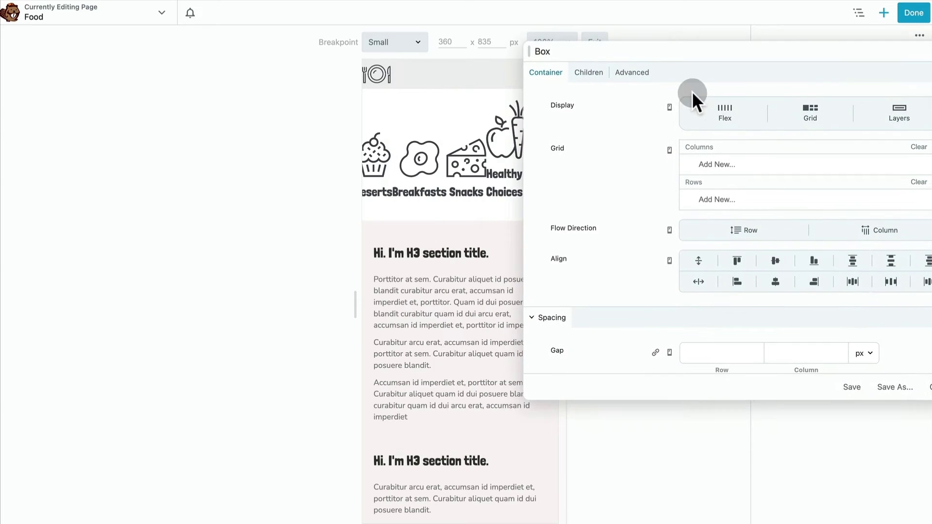
left_click_drag(897, 57, 320, 160)
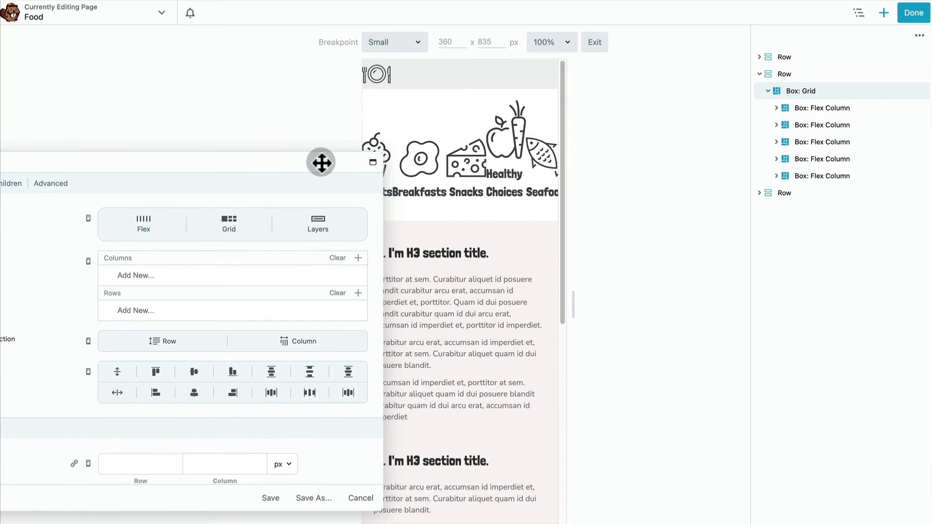
Step: Define the grid's column and row tracks for the Small breakpoint so the food boxes stack in one column, and save
left_click(358, 258)
left_click(342, 276)
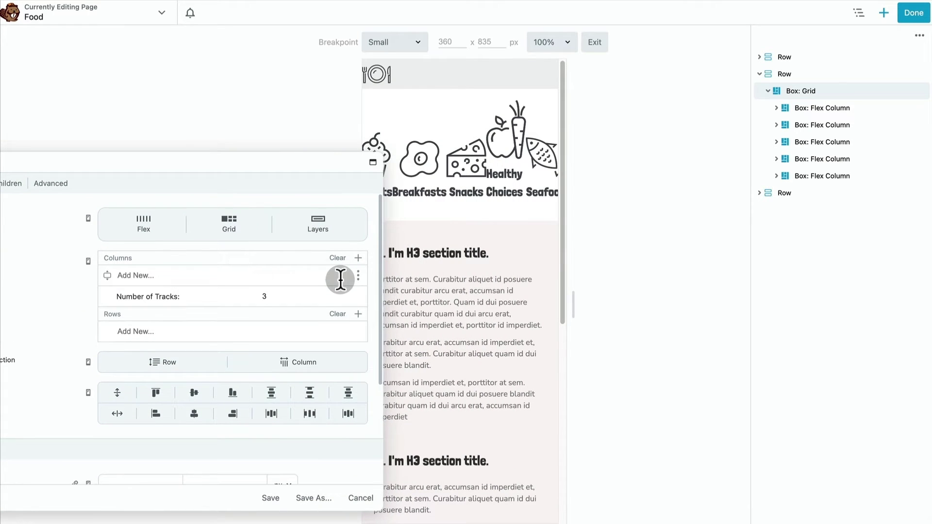
double_click(215, 297)
left_click(336, 316)
left_click(335, 329)
left_click(310, 353)
left_click(278, 498)
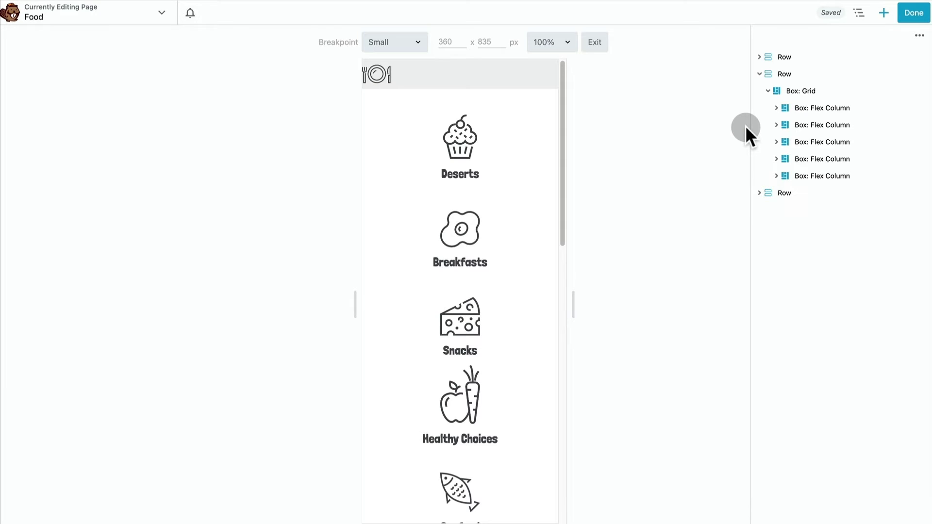
Step: Try the Row direction on the Deserts box for the Small breakpoint, switch back to Column, and cancel the box settings
left_click(821, 109)
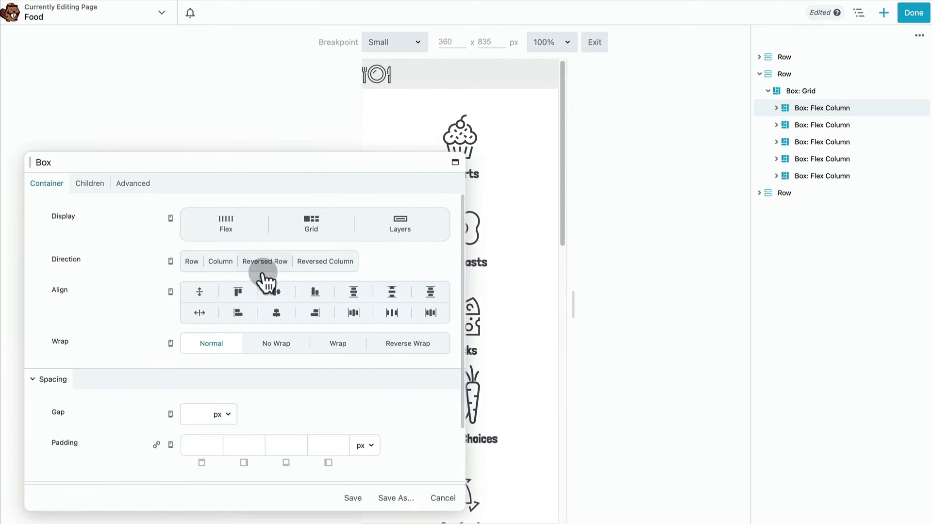
left_click_drag(219, 153, 153, 63)
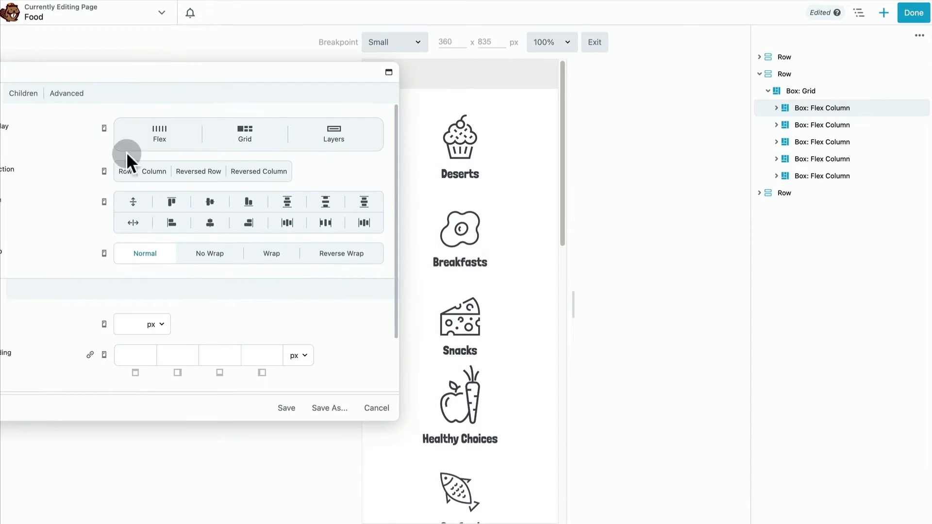
left_click(125, 171)
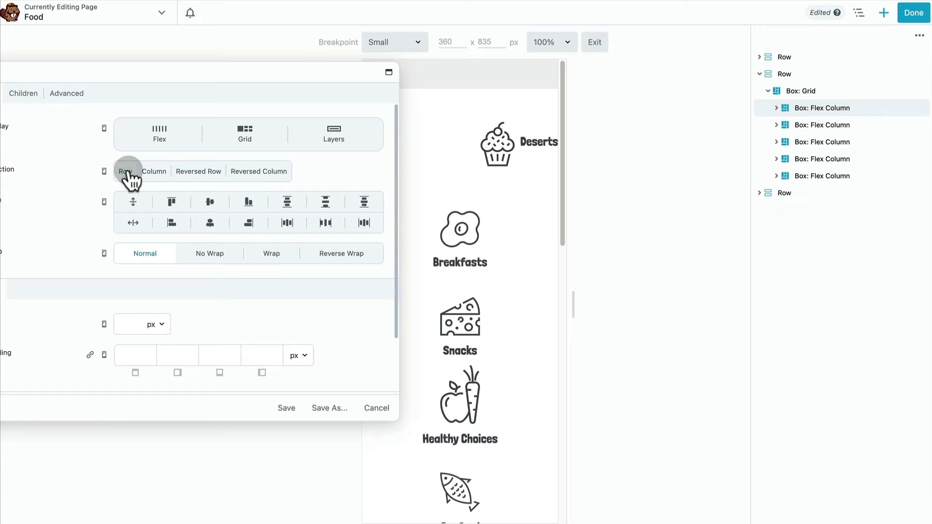
left_click(156, 172)
left_click(377, 408)
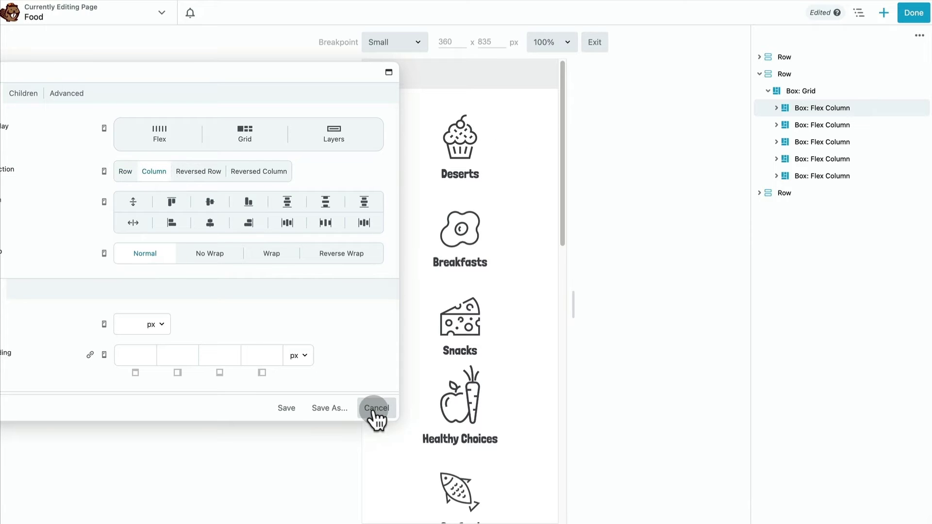
Step: Publish the Food page with its small-screen layout
left_click(474, 325)
left_click(913, 12)
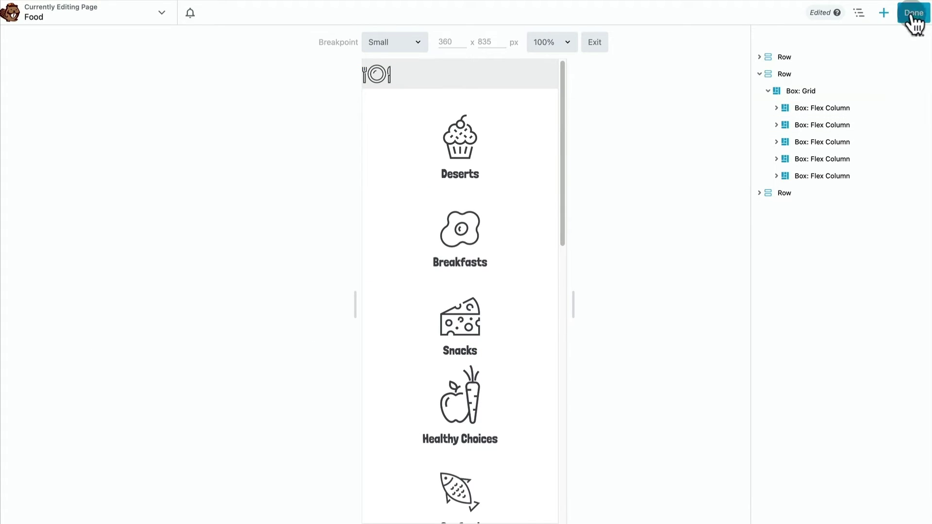
left_click(869, 15)
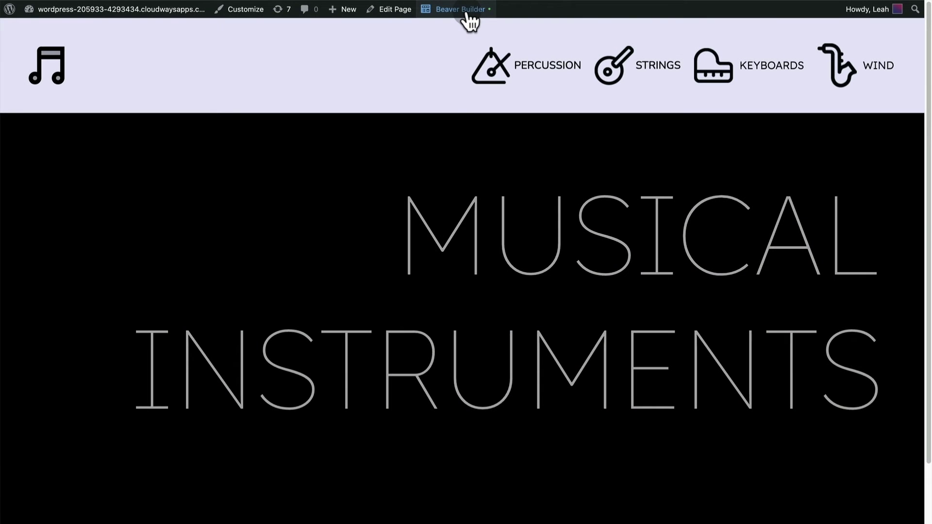
Step: Open the Musical Instruments page for editing and locate its header's flex row boxes in the outline
left_click(469, 21)
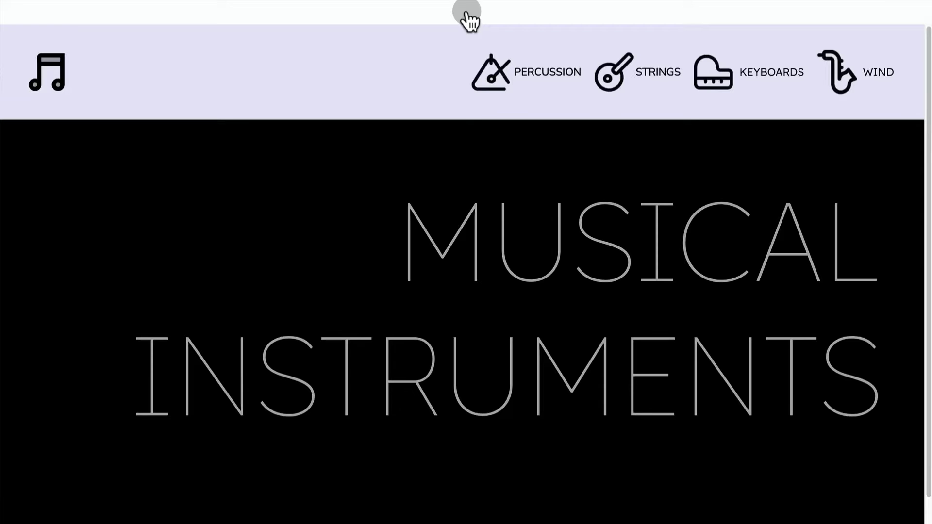
left_click(860, 13)
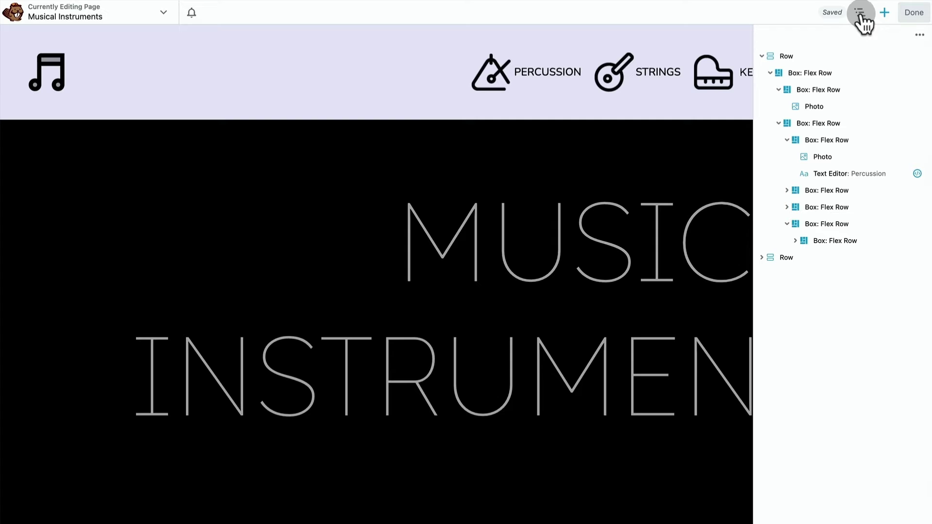
left_click(829, 74)
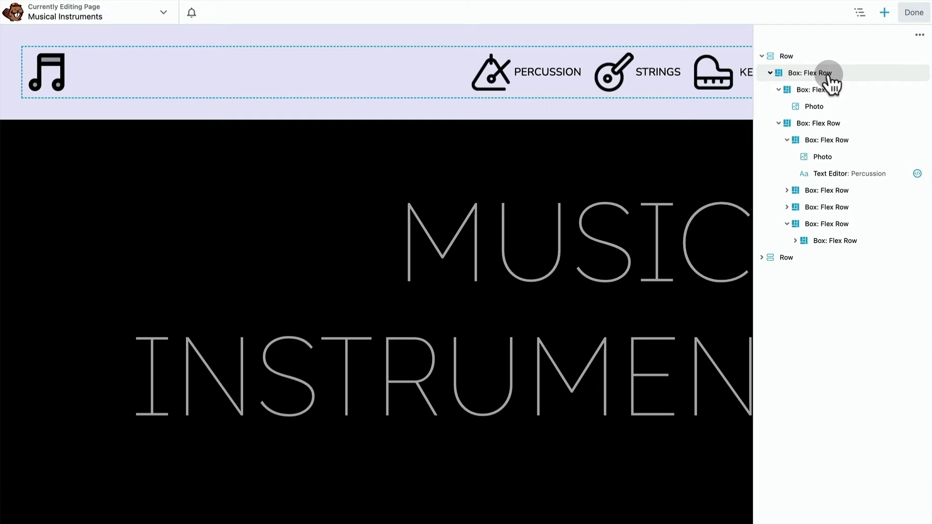
left_click(829, 89)
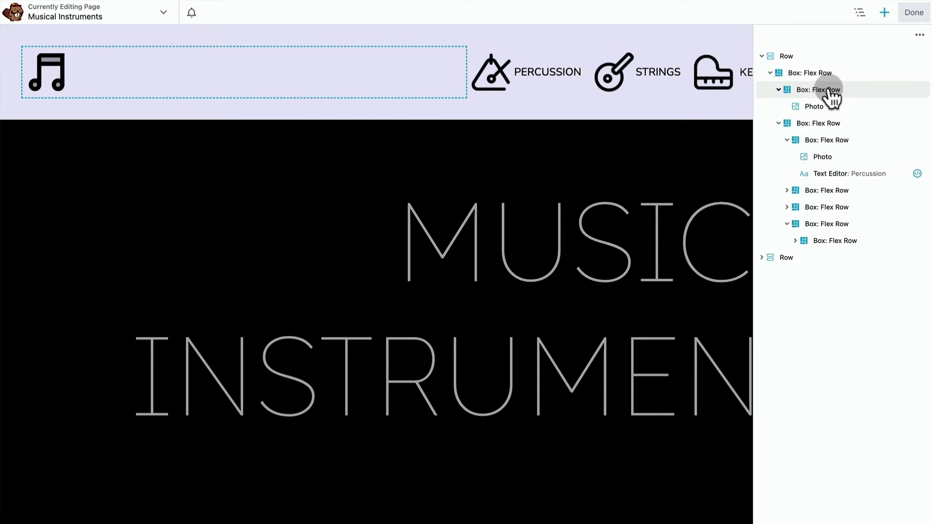
Step: Examine the logo box's spacing settings and its flex values under Sizing & Placement
left_click(833, 92)
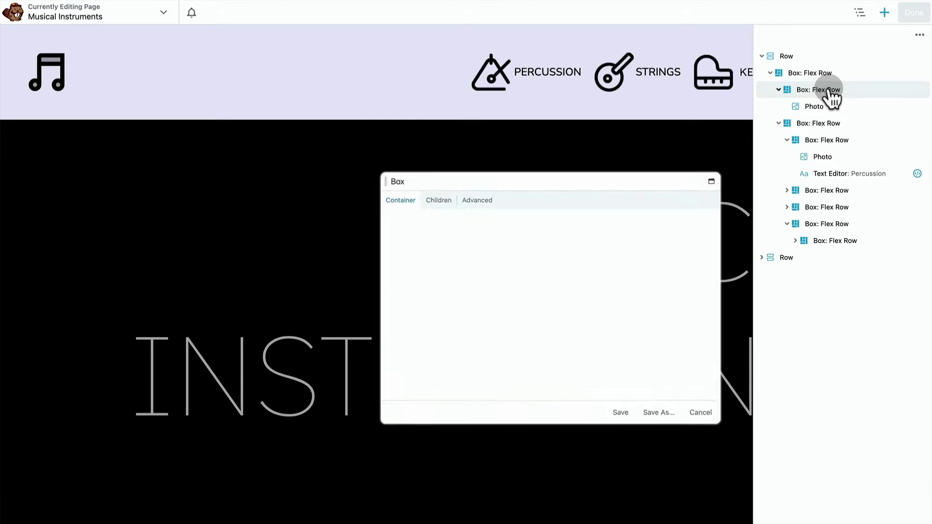
scroll(529, 272, "down", 5)
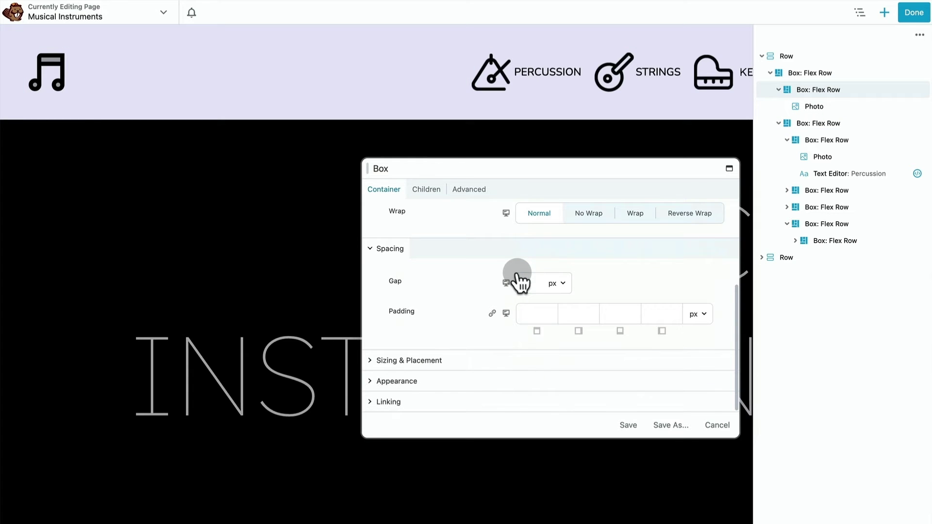
left_click(452, 358)
left_click(552, 228)
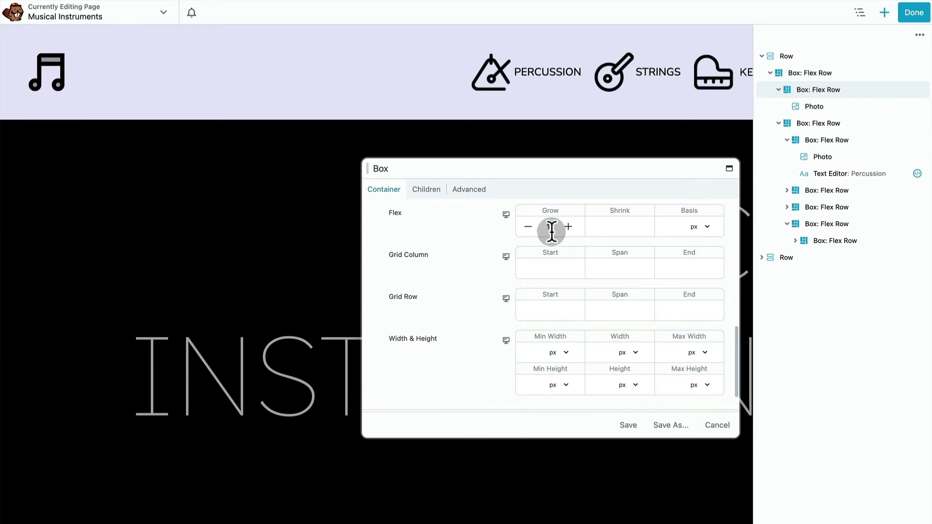
left_click(651, 309)
Step: Examine the wrap, gap, and sizing and placement settings of the flex row box holding the instrument links
left_click(847, 124)
scroll(522, 209, "down", 3)
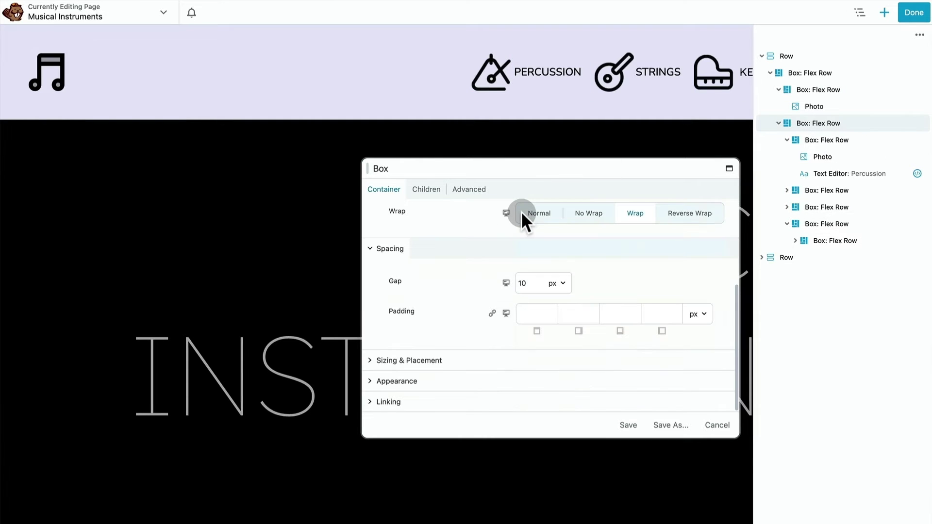
left_click(429, 362)
scroll(428, 363, "down", 4)
scroll(429, 363, "up", 2)
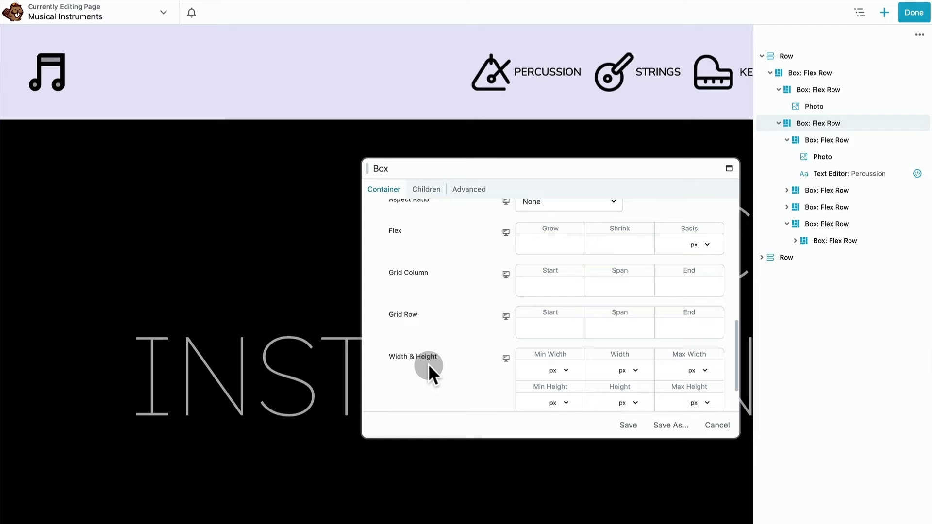
scroll(429, 363, "down", 1)
scroll(428, 363, "up", 2)
scroll(428, 363, "down", 4)
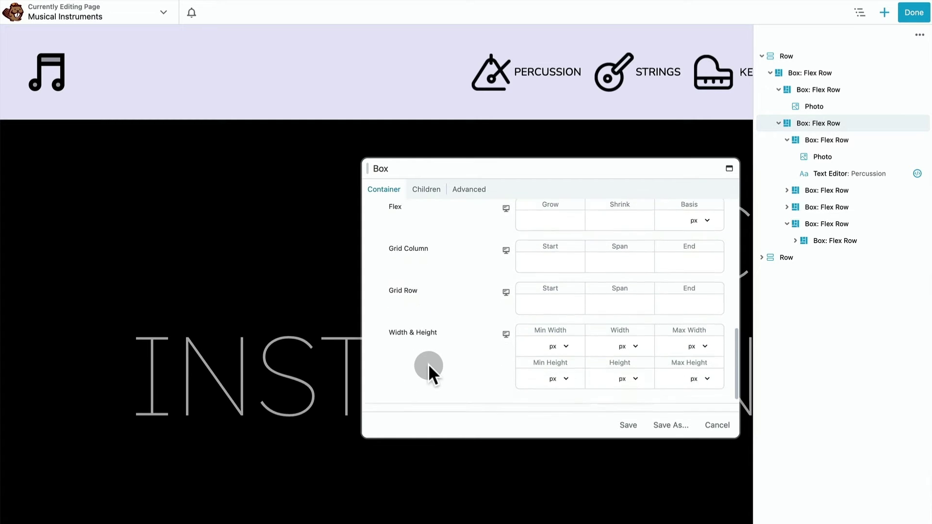
Step: Review the Percussion box's alignment and spacing settings, and exit the Musical Instruments editor by discarding any changes
left_click(826, 141)
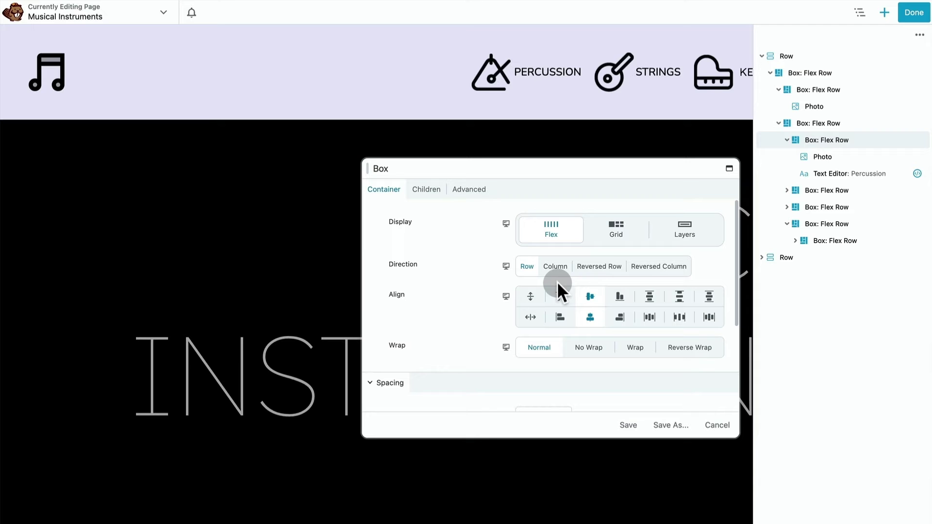
scroll(558, 285, "down", 5)
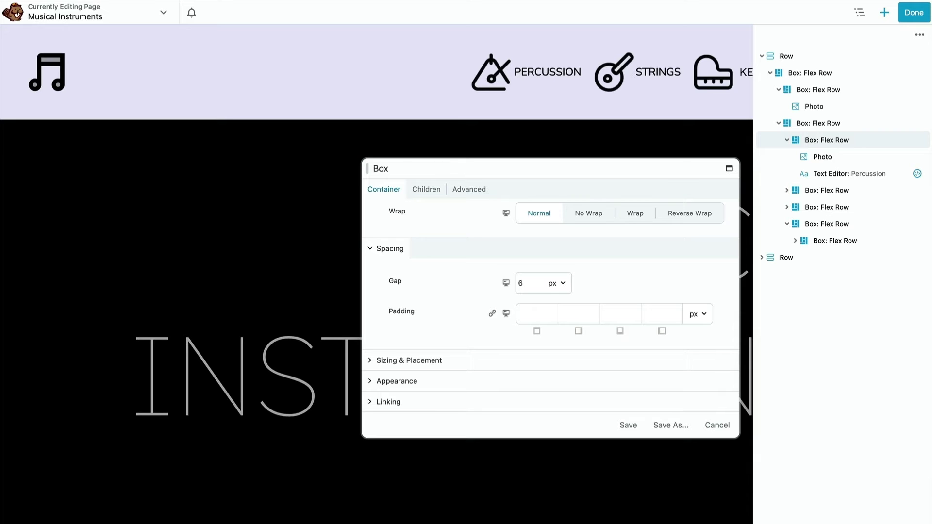
left_click(909, 17)
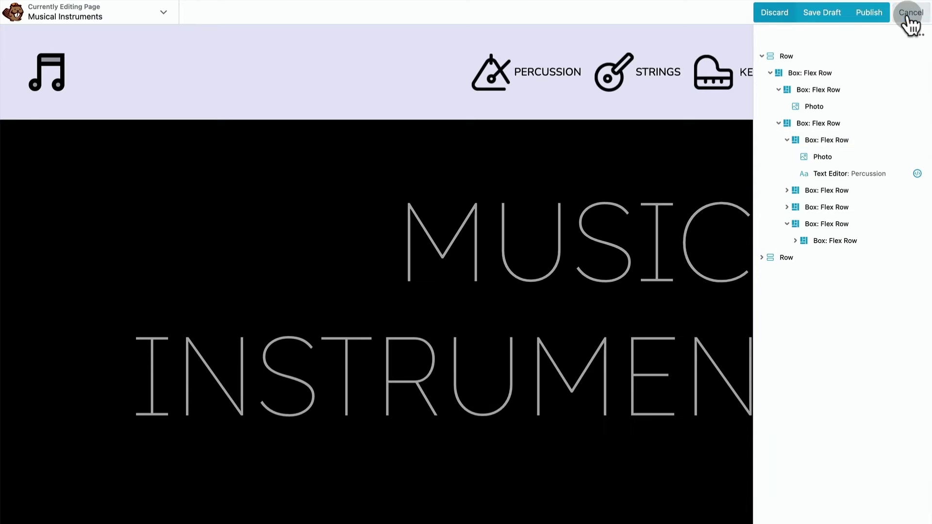
left_click(781, 16)
left_click(562, 63)
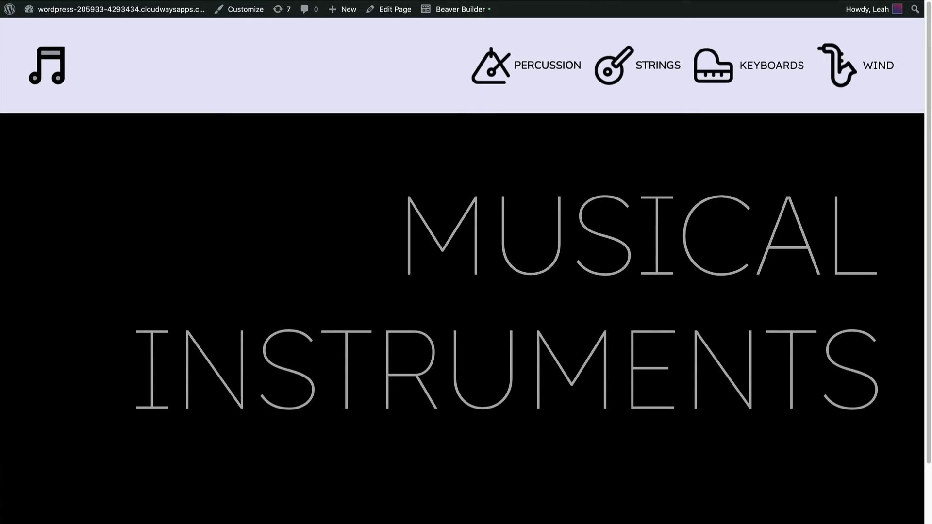
Step: Create a new page titled Music Demo and launch it in Beaver Builder
mouse_move(347, 11)
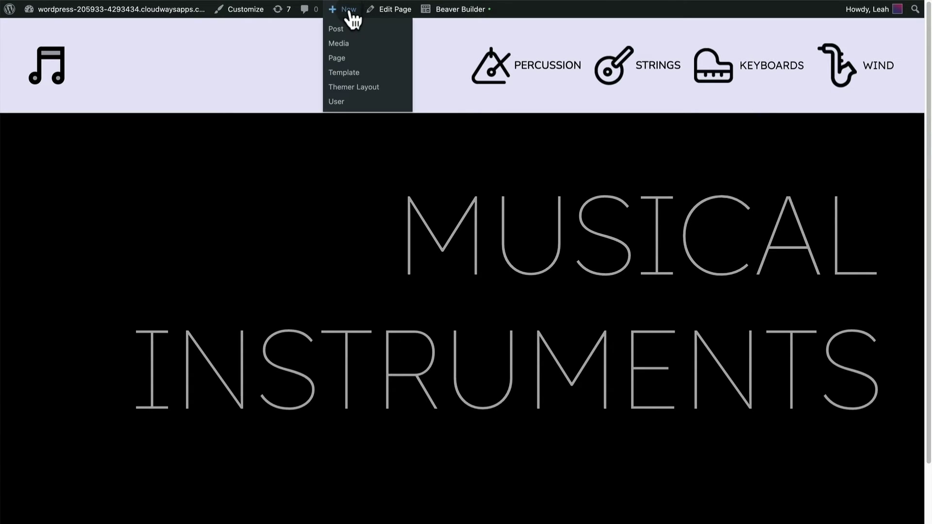
left_click(339, 60)
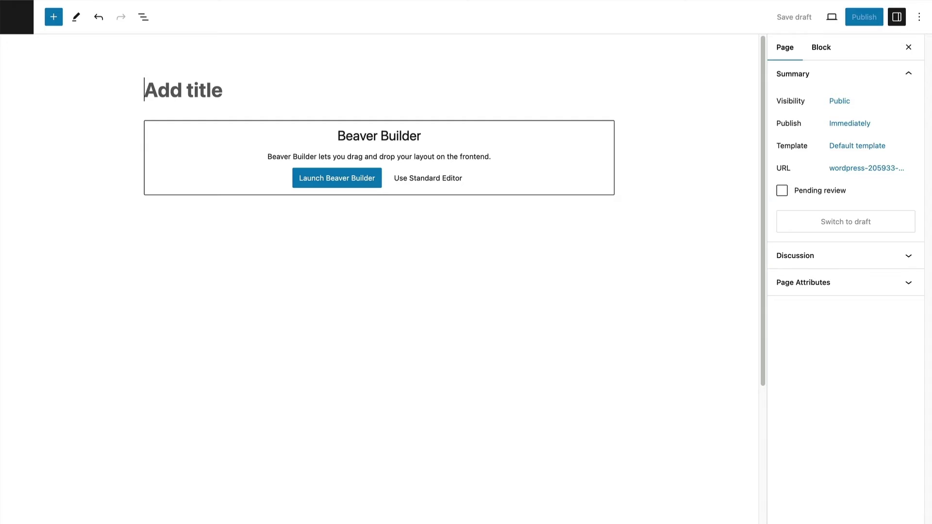
type("Music Demo")
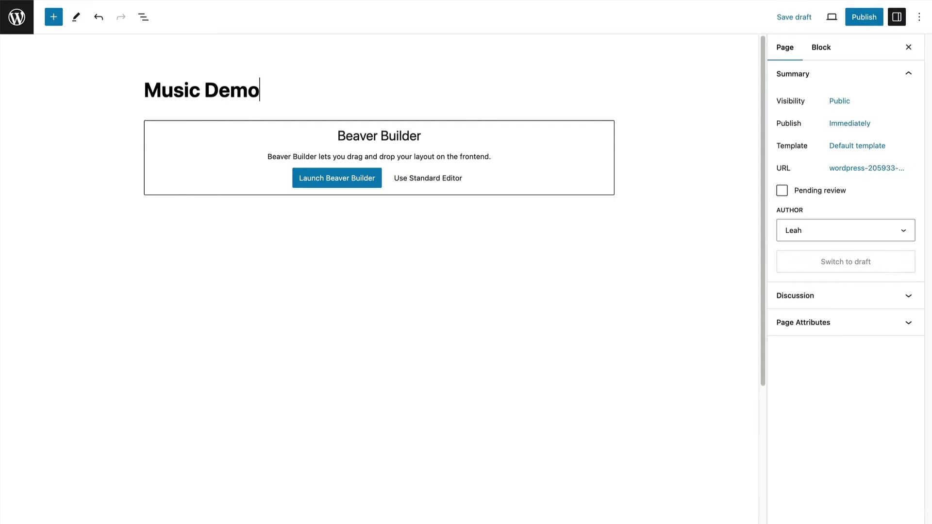
left_click(341, 177)
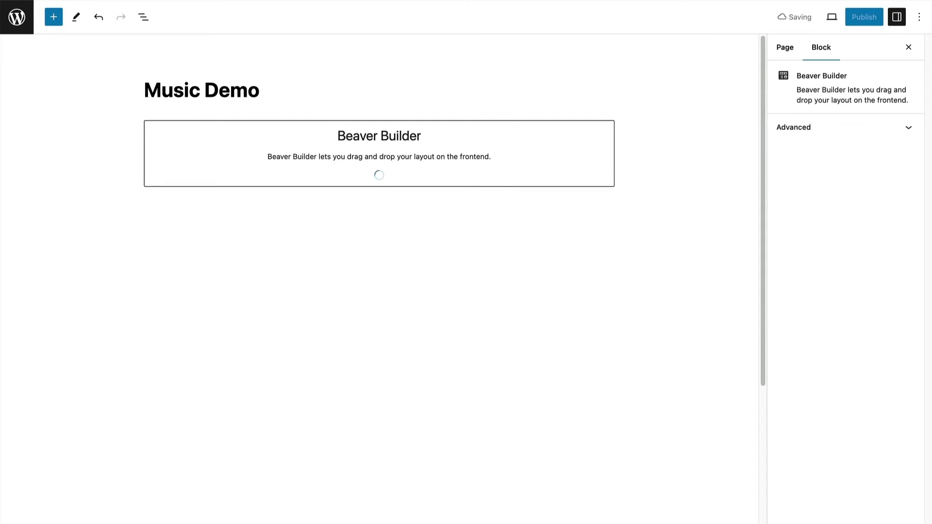
Step: Add a Box module to the empty page and nest two Box modules side by side inside it
left_click_drag(776, 276, 470, 222)
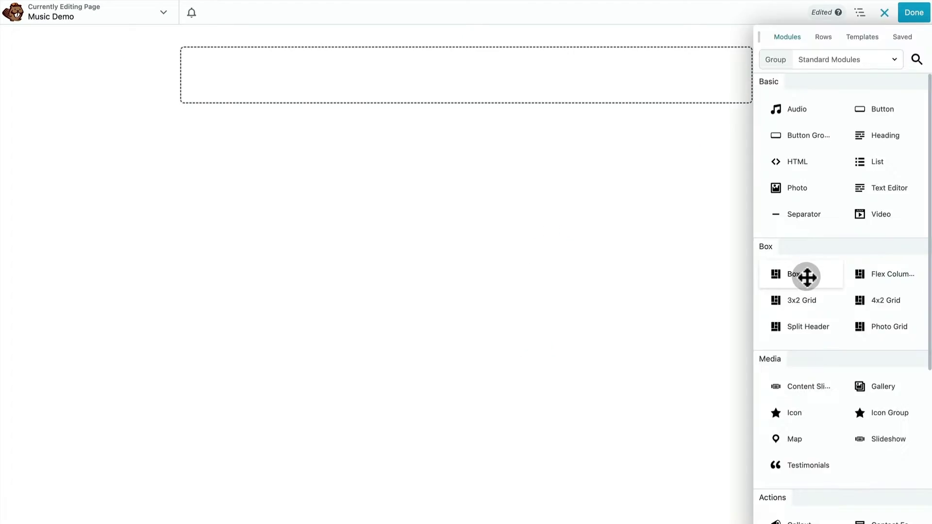
left_click_drag(807, 276, 568, 102)
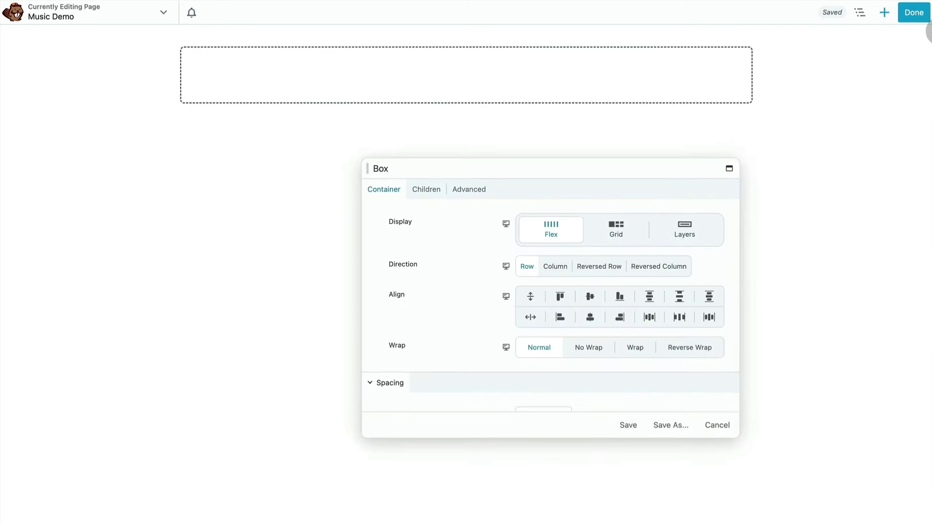
left_click(888, 17)
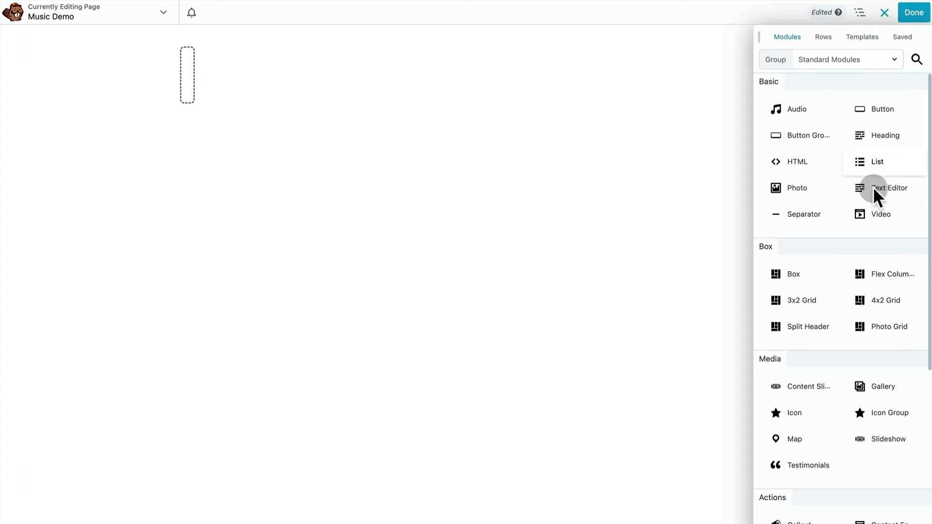
left_click_drag(817, 277, 545, 96)
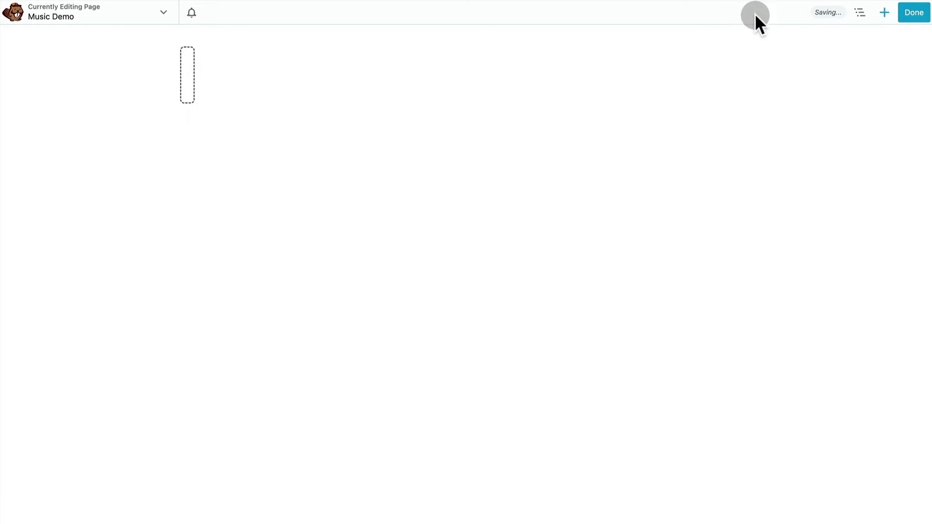
Step: Set the first nested box's Flex Grow to 1 under Sizing & Placement and save the box
left_click(858, 14)
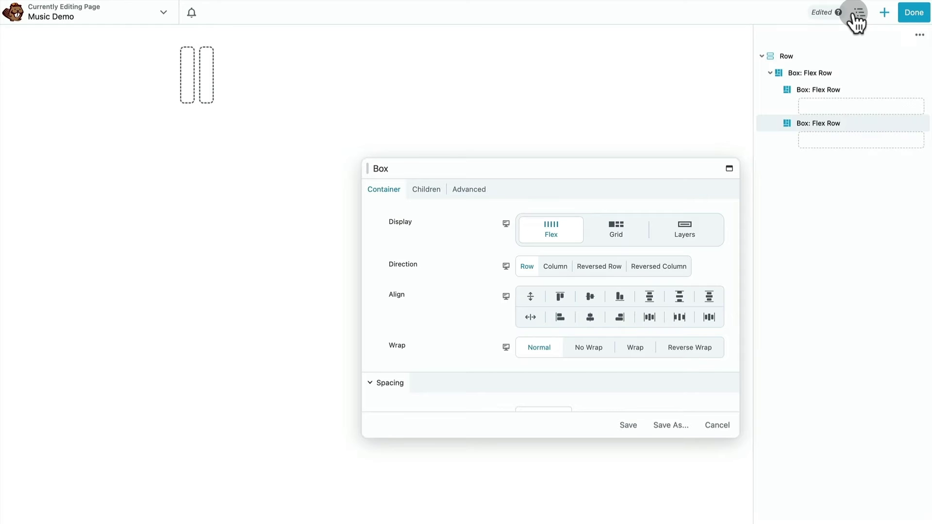
left_click(827, 93)
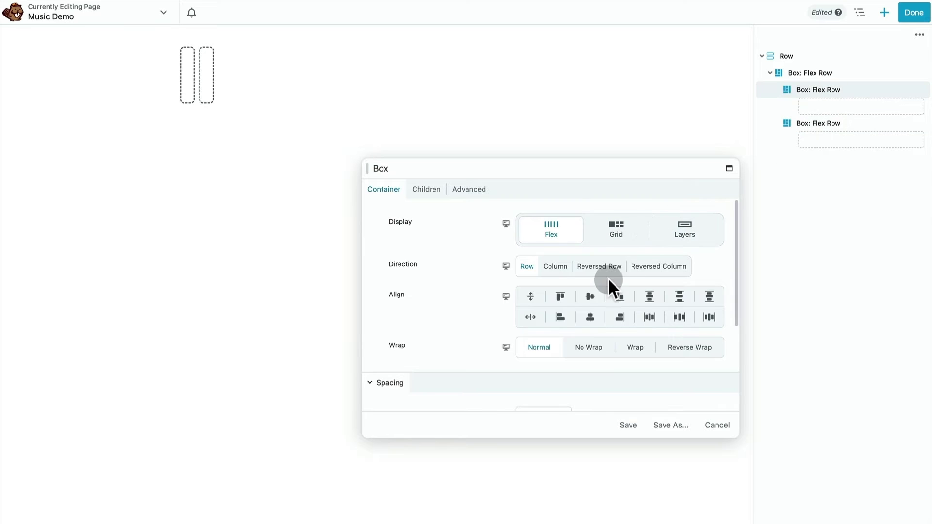
left_click_drag(525, 173, 502, 39)
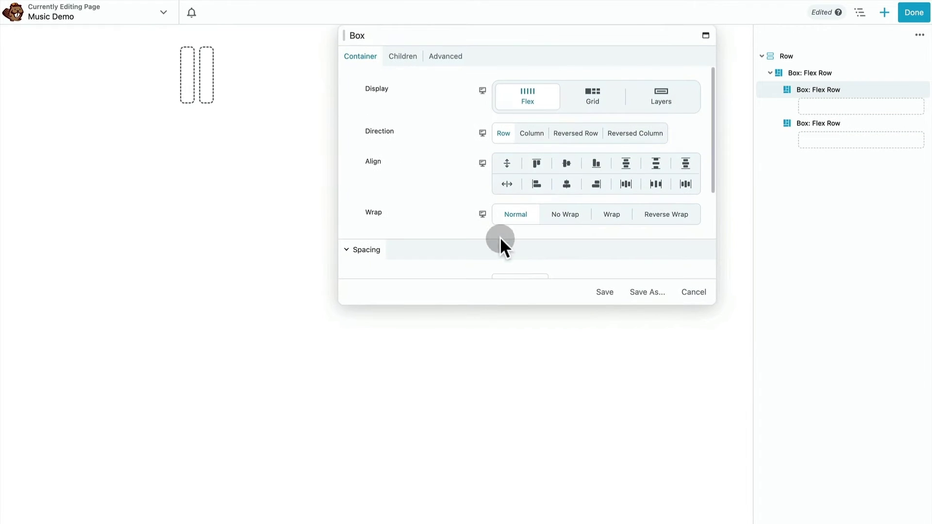
left_click_drag(519, 305, 526, 504)
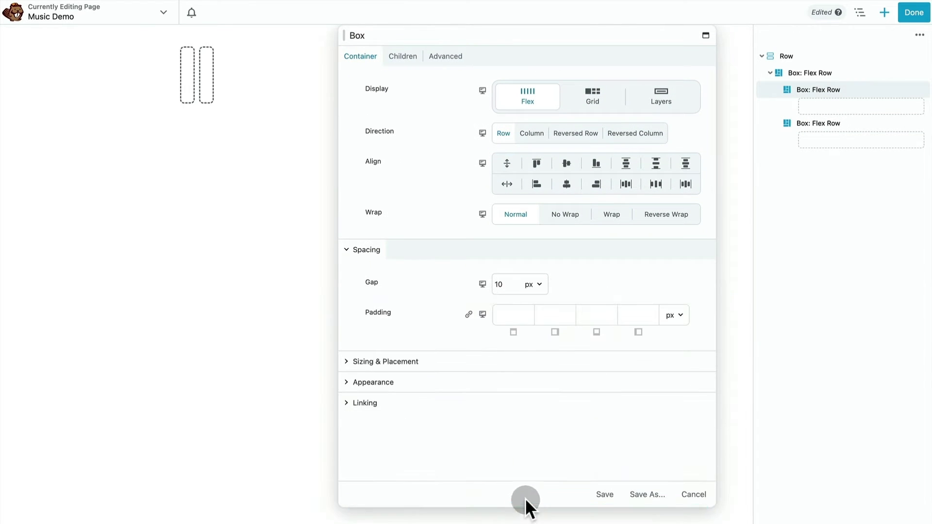
left_click(404, 352)
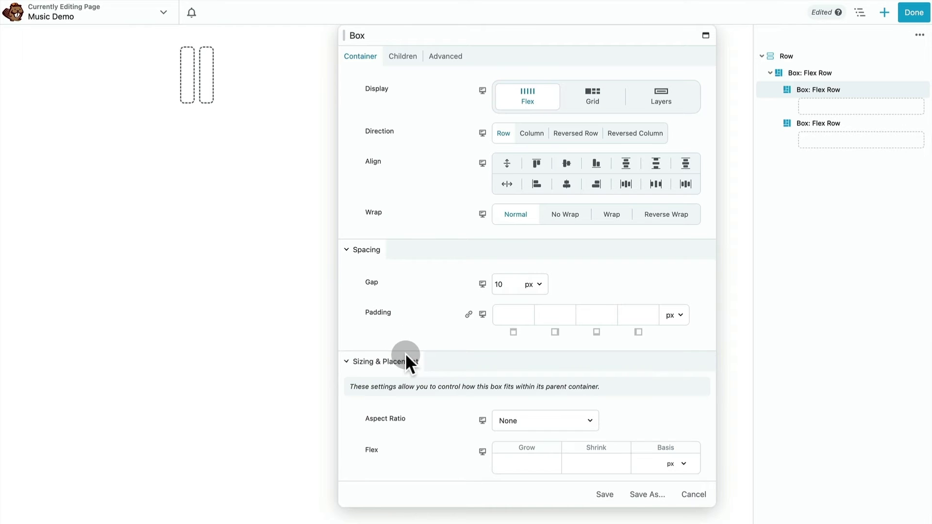
scroll(406, 354, "down", 5)
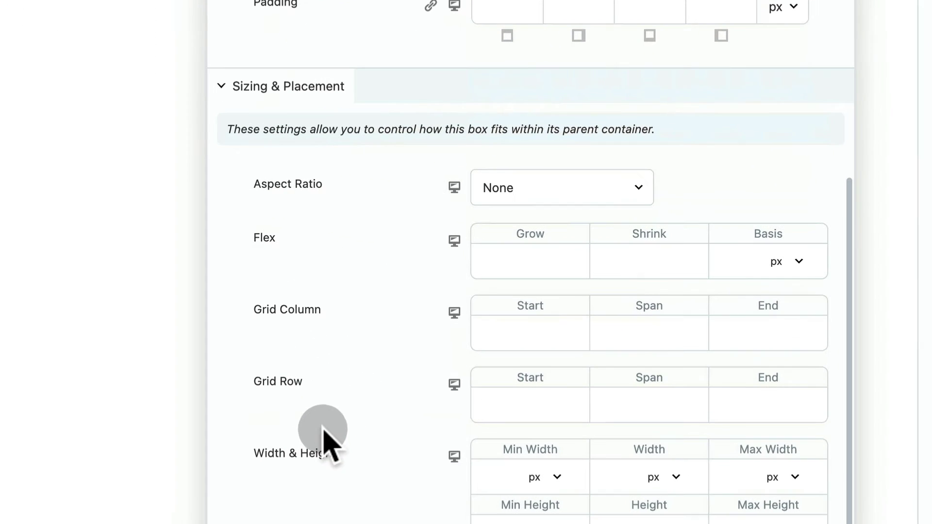
left_click(560, 262)
left_click_drag(543, 39, 378, 173)
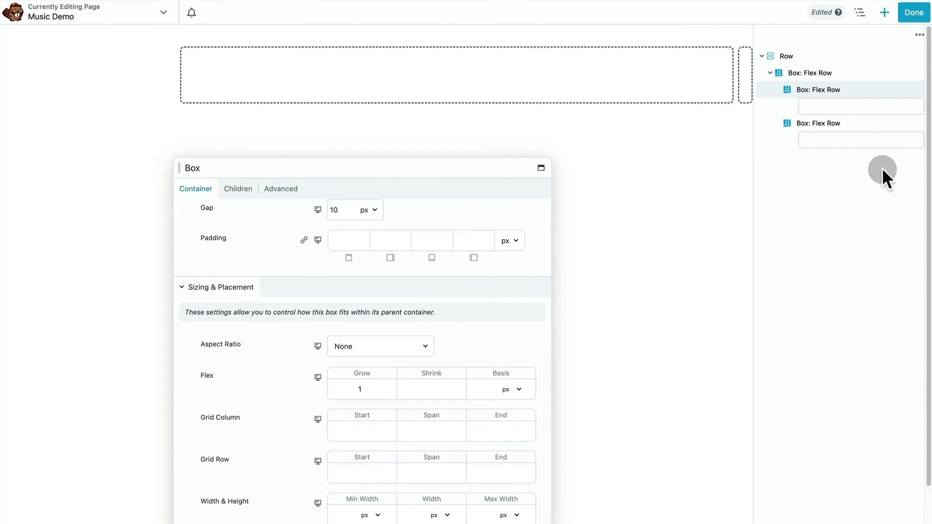
left_click_drag(500, 175, 685, 41)
left_click(628, 496)
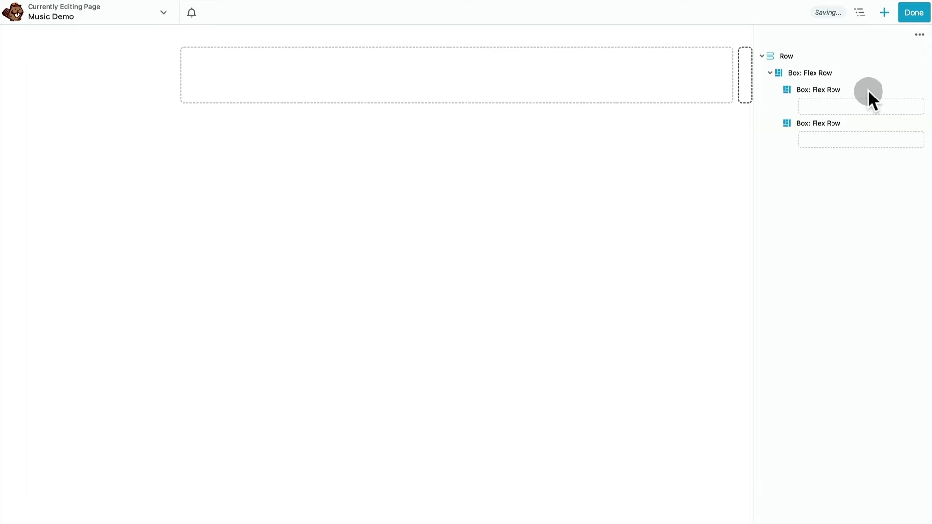
Step: Add a Photo module to the first nested box and choose the music note image from the media library
left_click(885, 13)
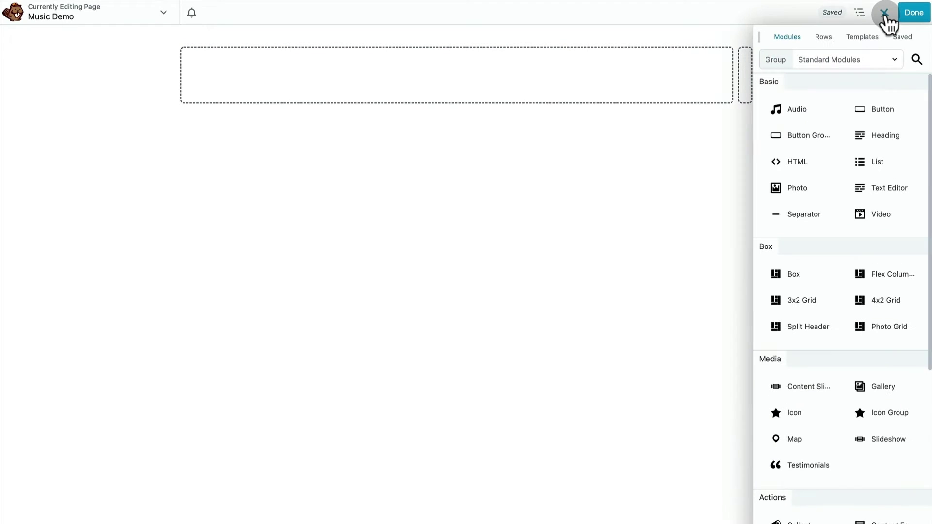
left_click_drag(777, 188, 601, 74)
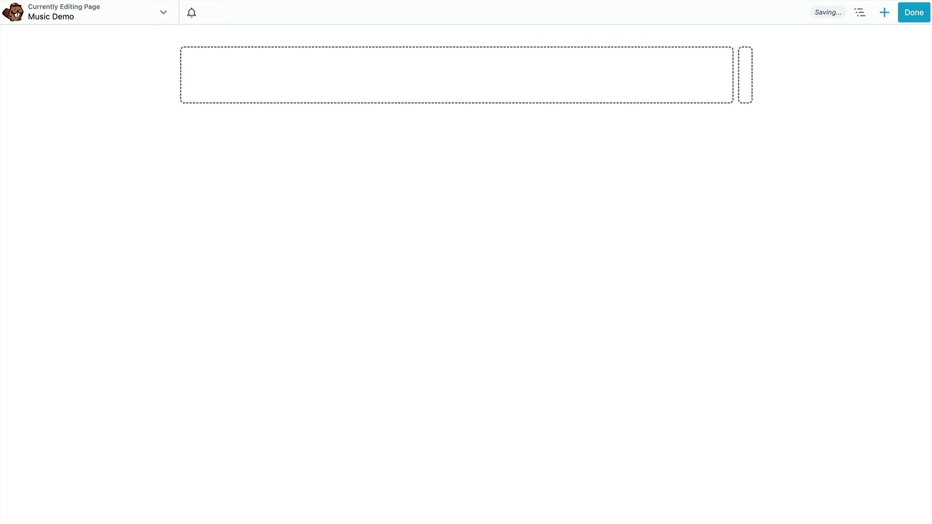
left_click(535, 90)
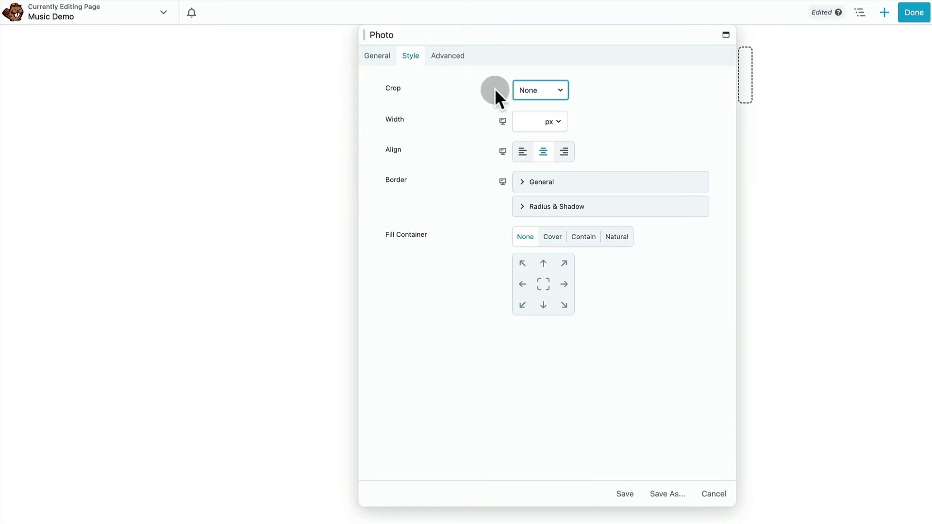
left_click(383, 57)
left_click(546, 124)
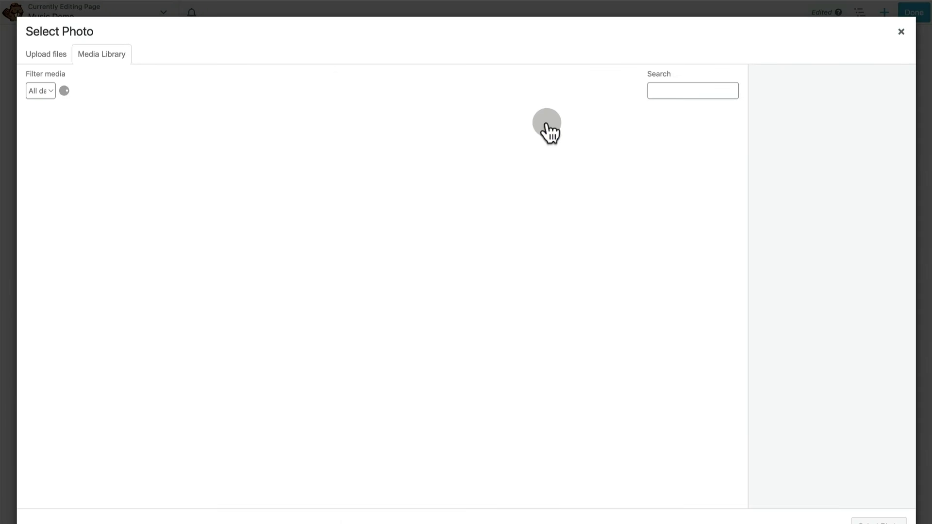
left_click(313, 321)
left_click(879, 520)
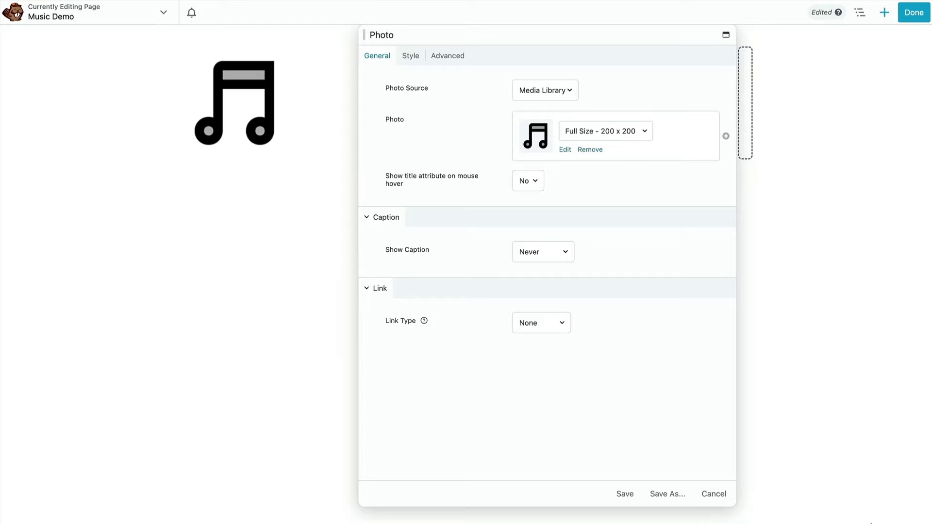
Step: Set the music note photo's width to 80 px and save the module
left_click(416, 57)
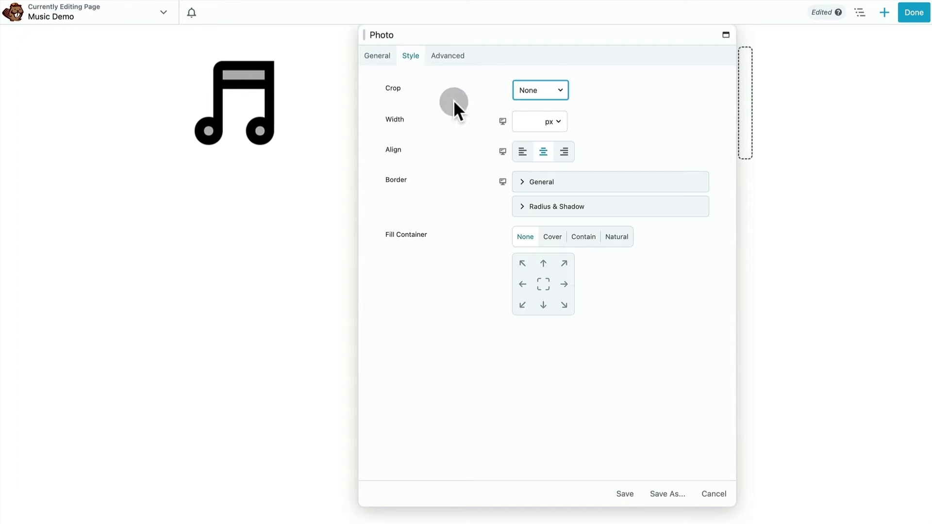
left_click(537, 127)
mouse_move(538, 147)
left_mouse_down()
mouse_move(582, 152)
mouse_move(538, 153)
left_mouse_up()
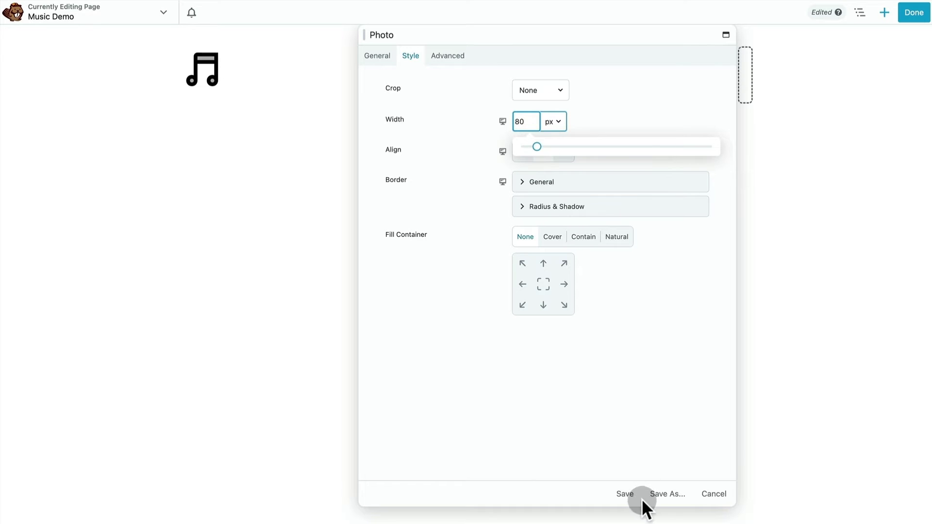
left_click(625, 494)
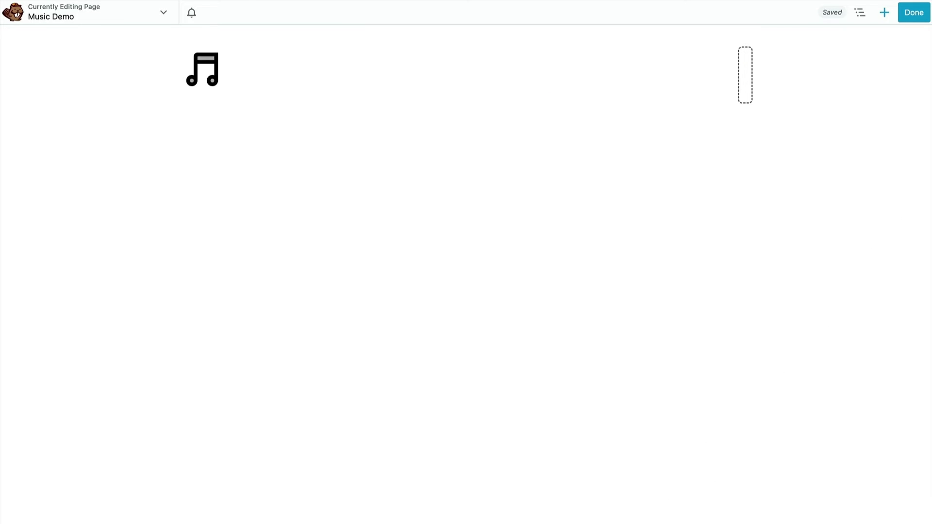
Step: Nest a Box module inside the second box, center its content on both axes, set its gap to 6 px, and save it
left_click(883, 14)
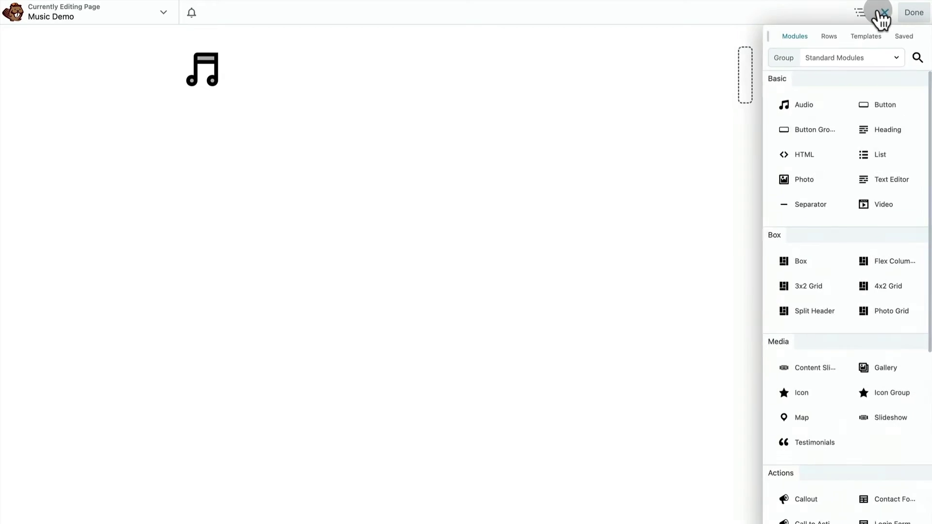
left_click_drag(853, 266, 748, 101)
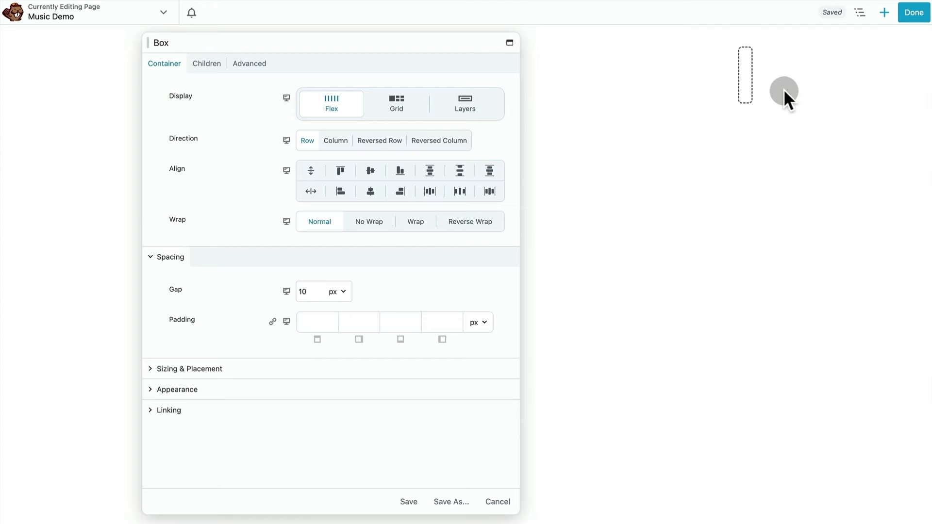
left_click(370, 175)
left_click(371, 193)
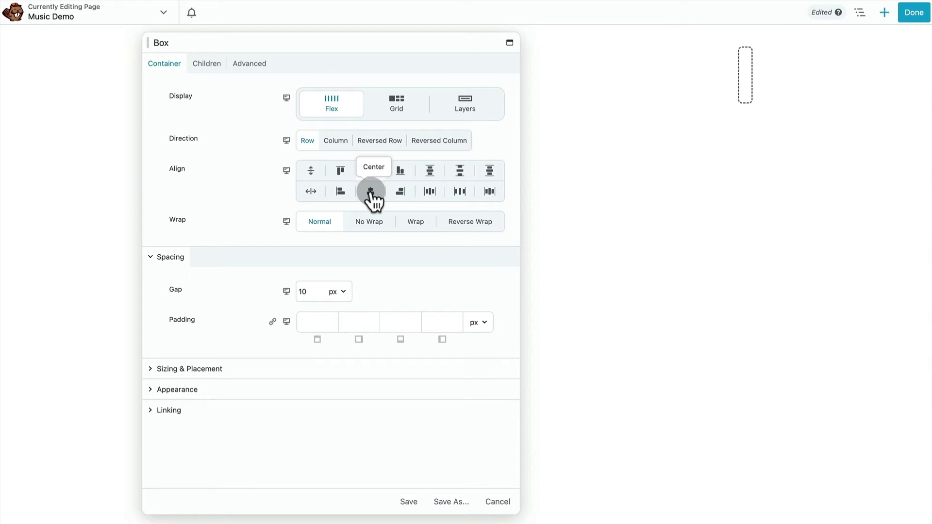
left_click_drag(318, 292, 258, 282)
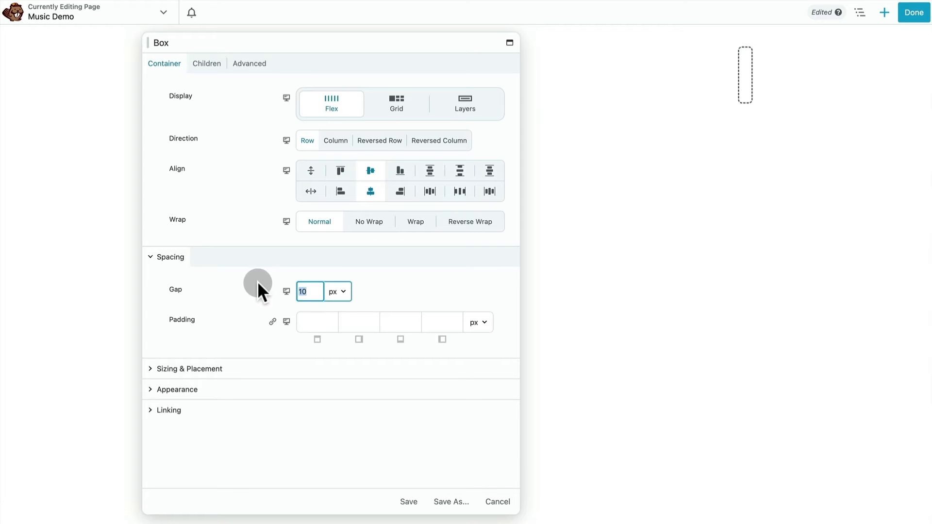
type("6")
left_click(408, 502)
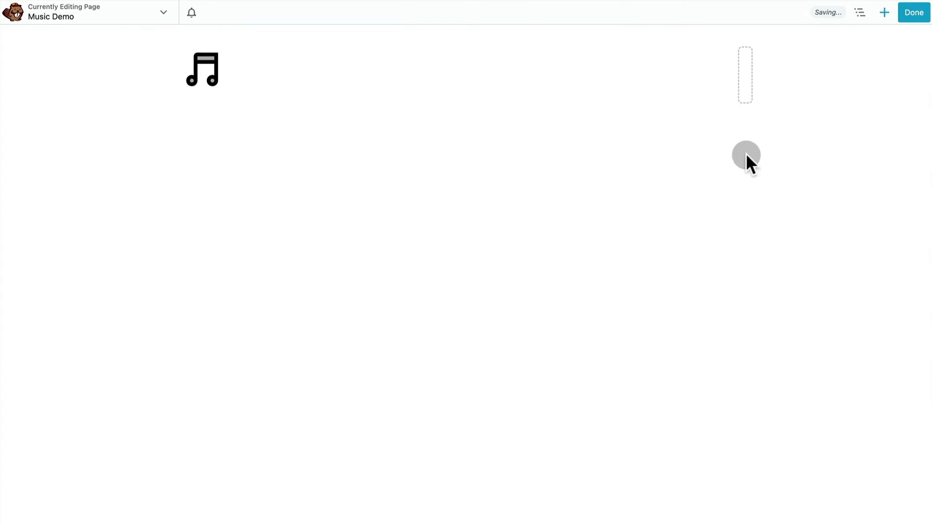
Step: Add a Photo module to the newly nested box and choose Triangle.png from the media library
left_click(883, 19)
left_click_drag(786, 193, 738, 104)
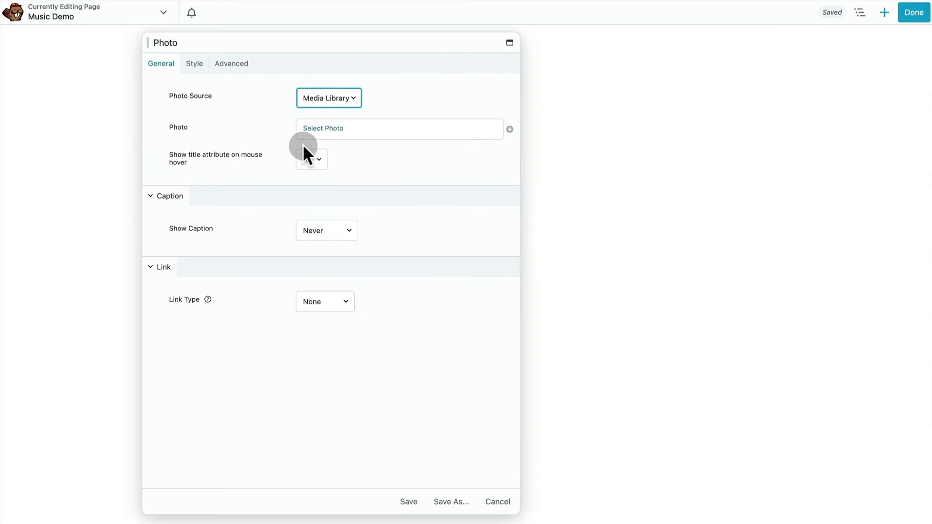
left_click(310, 130)
left_click(382, 302)
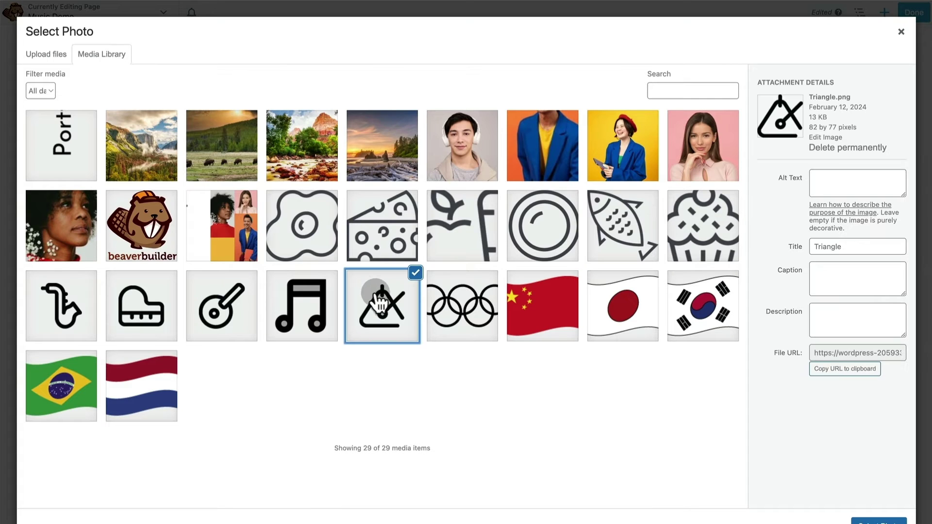
left_click(881, 514)
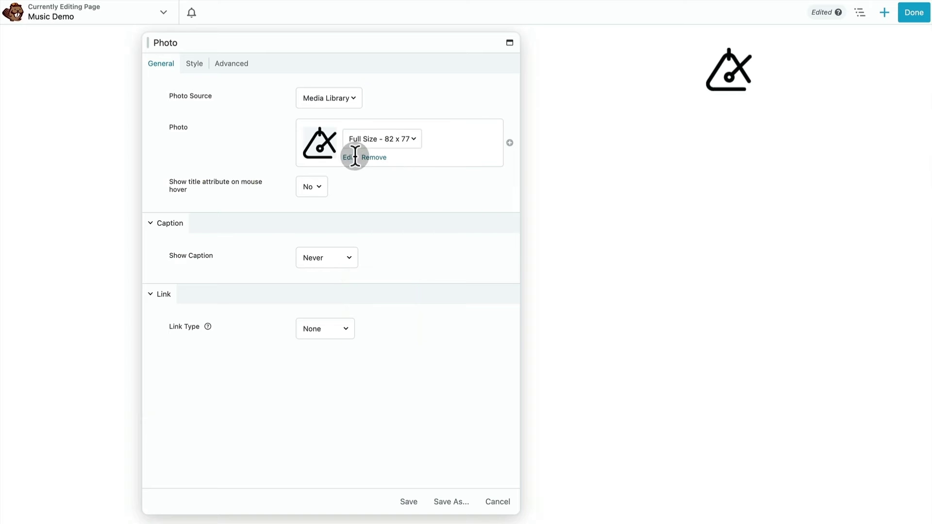
Step: Reduce the triangle photo's width in its style settings and save the module
left_click(195, 65)
left_click(303, 127)
left_click_drag(303, 154, 321, 159)
left_click(409, 502)
Step: Add a Text Editor module beside the triangle photo with the text "Percussion"
left_click(885, 12)
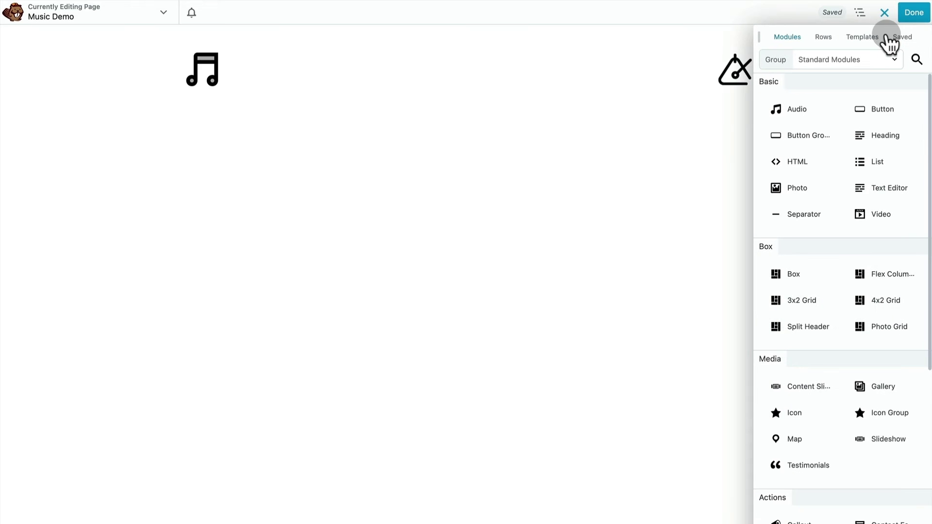
left_click_drag(880, 189, 742, 108)
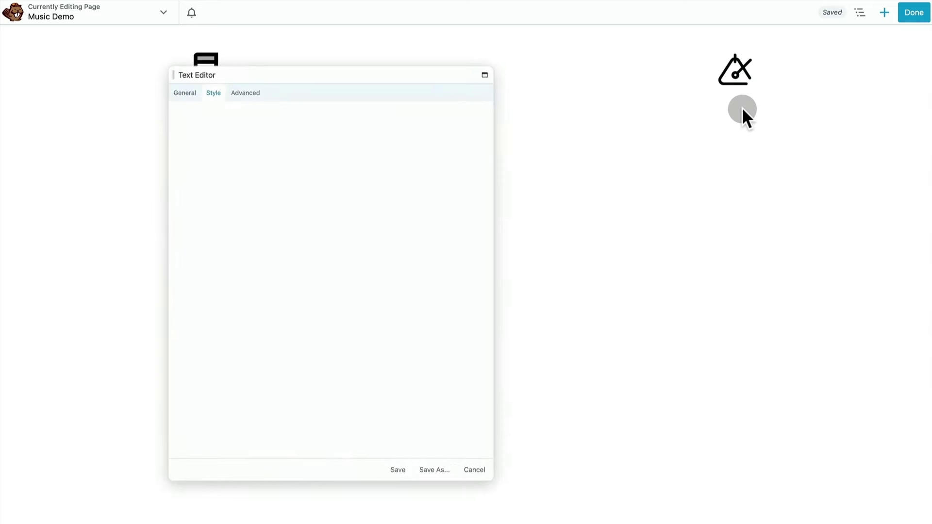
left_click(163, 66)
type("Percussion")
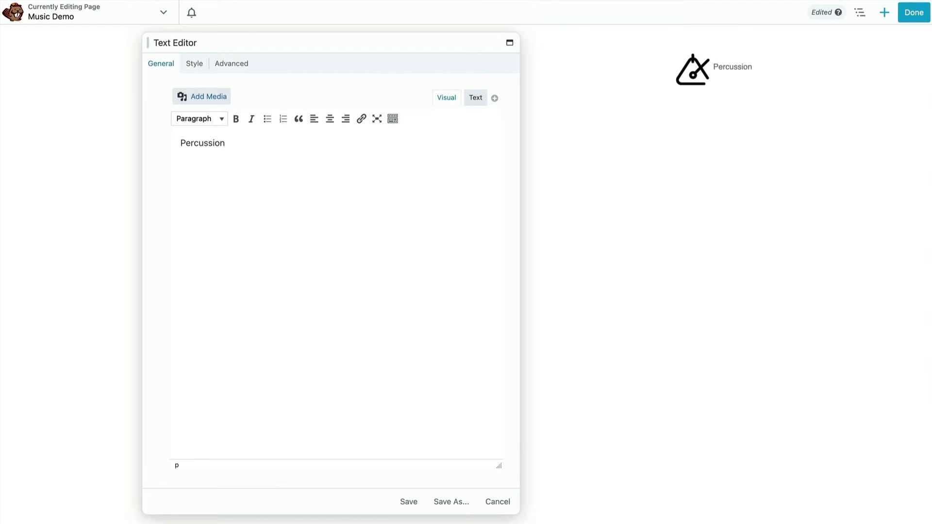
Step: Set the Percussion text's font family to Nunito and its size to 18 px
left_click(191, 64)
left_click(337, 167)
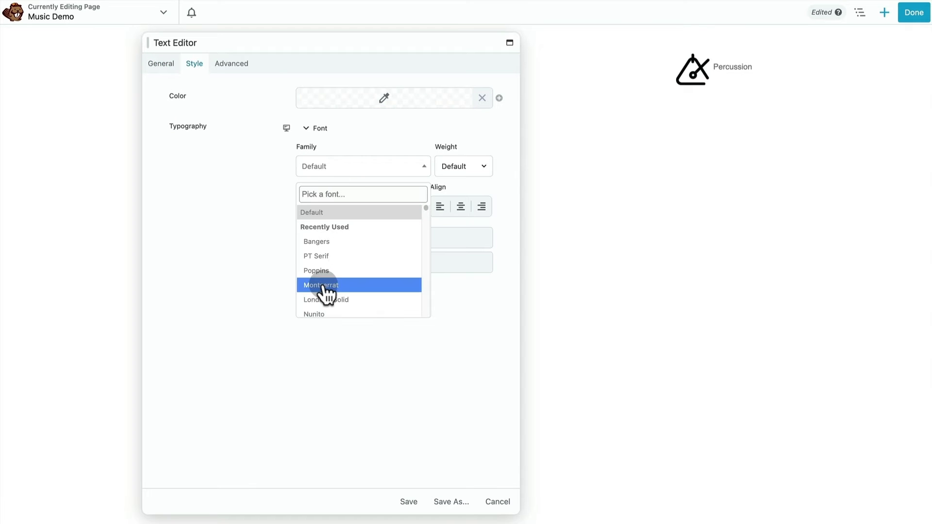
left_click(321, 315)
left_click(315, 208)
type("18")
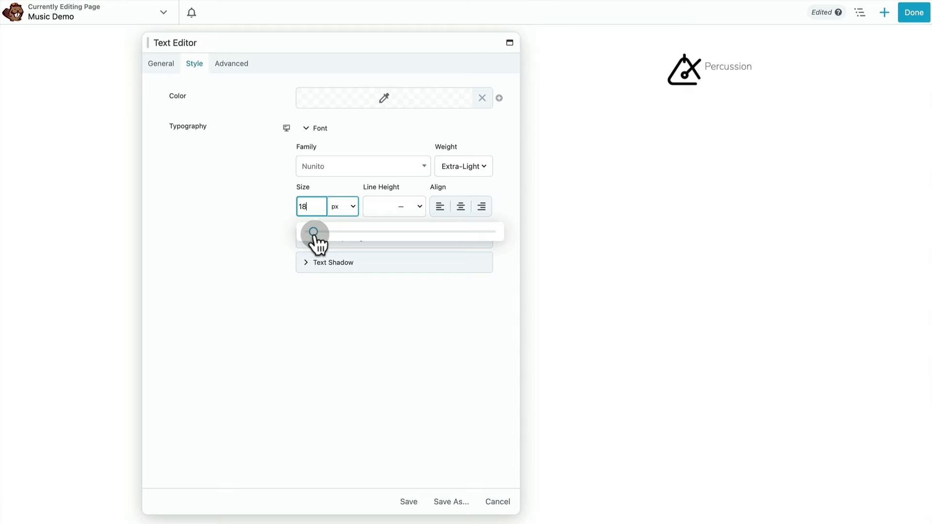
Step: Transform the Percussion text to uppercase and set its font weight to Semi-Bold
left_click(368, 262)
left_click(369, 238)
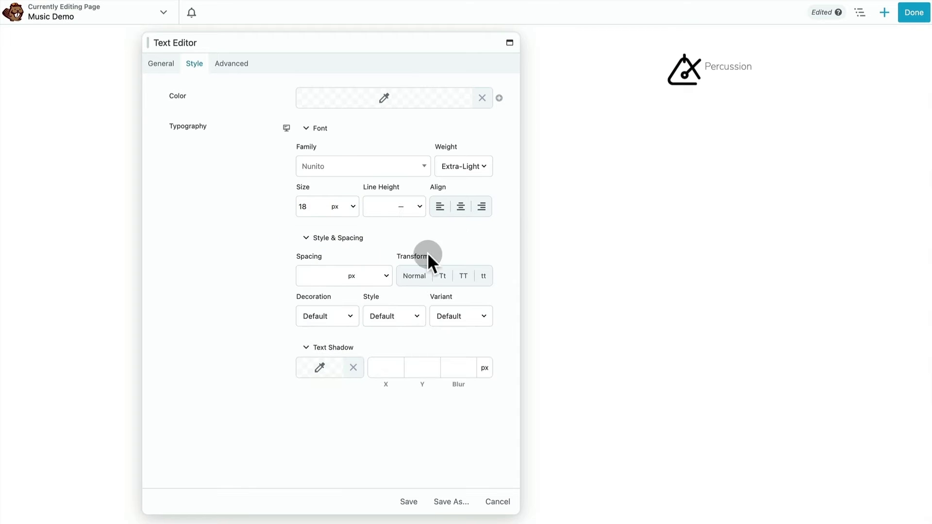
left_click(474, 276)
left_click(478, 165)
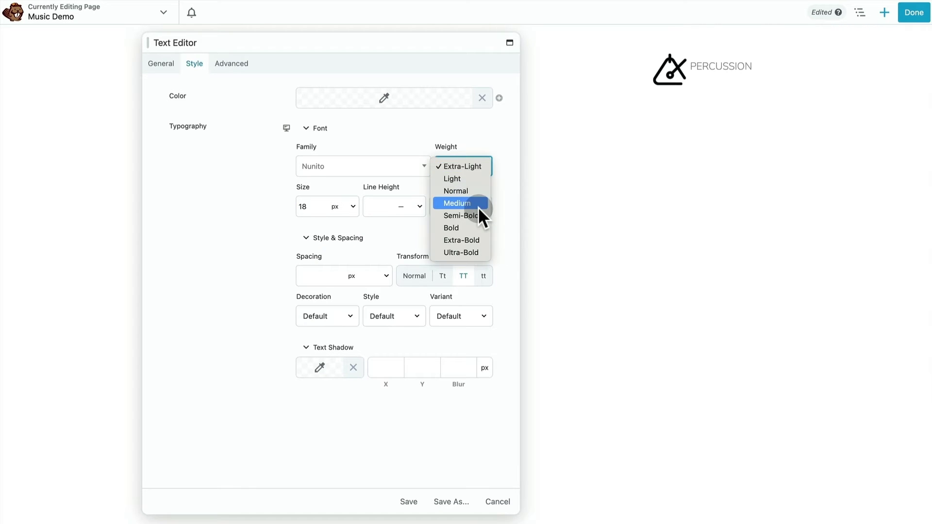
left_click(479, 207)
left_click(471, 166)
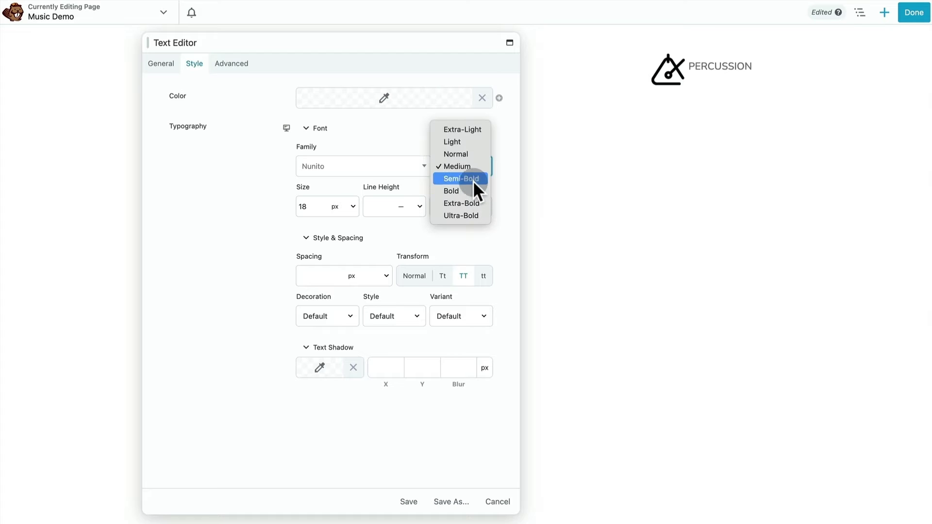
left_click(473, 179)
Step: Set the Percussion text's color to black
left_click(420, 98)
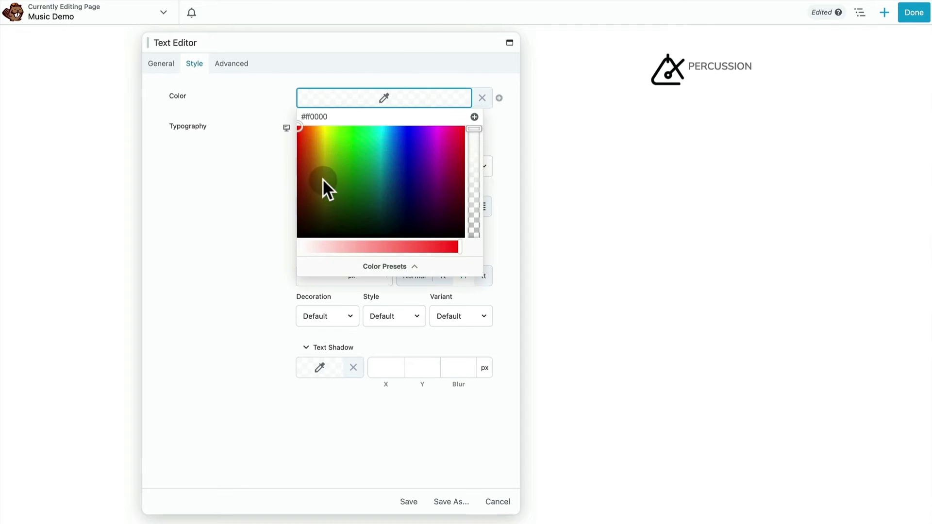
left_click_drag(335, 181, 290, 262)
left_click(401, 431)
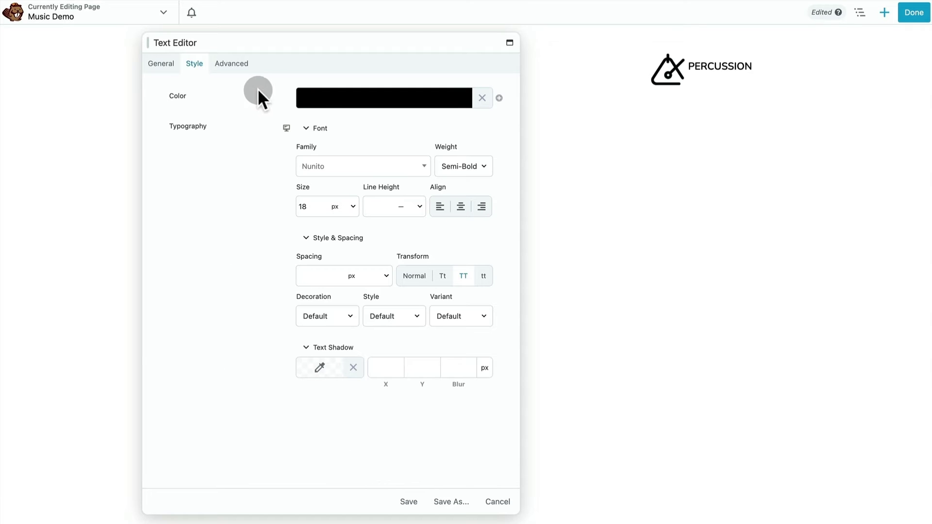
Step: Add the custom CSS rule "p { margin: 0px; }" to the Percussion text module and save it
left_click(244, 65)
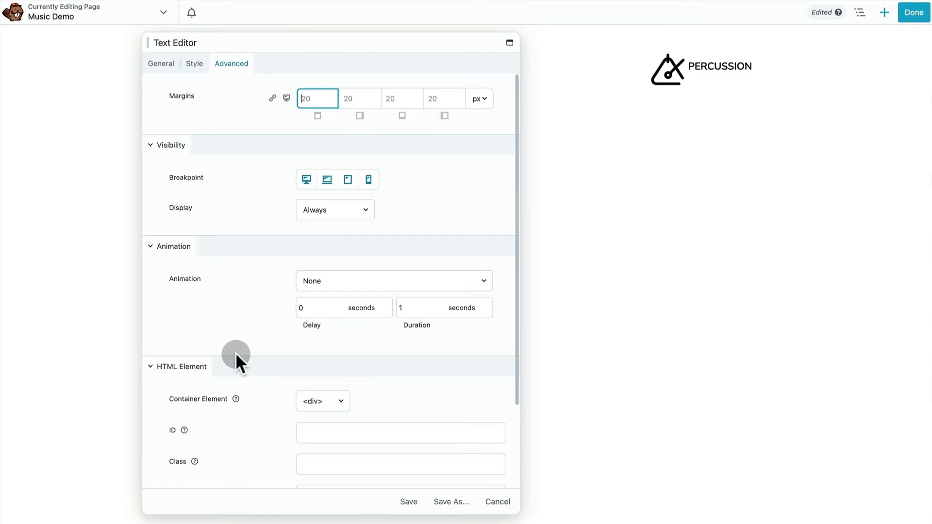
scroll(235, 352, "down", 3)
left_click(207, 454)
scroll(226, 372, "down", 4)
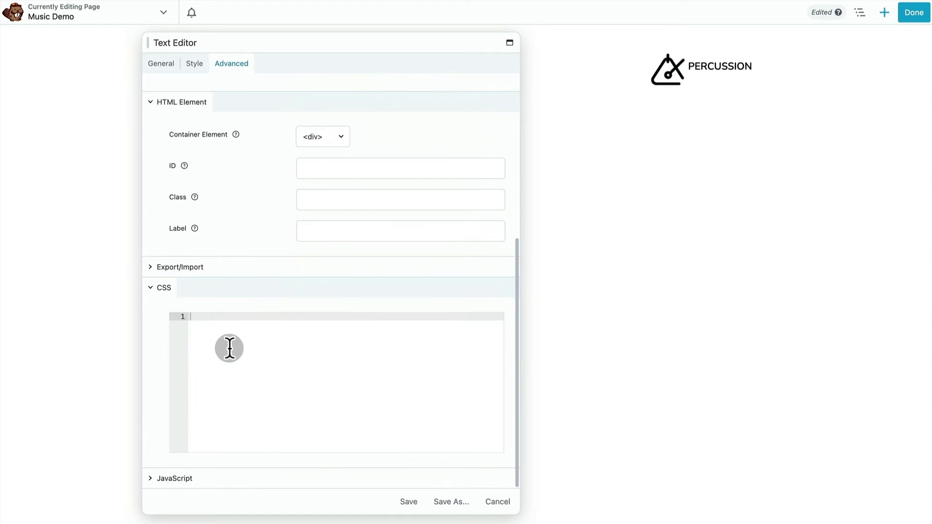
type("p {     margin: 0px; }")
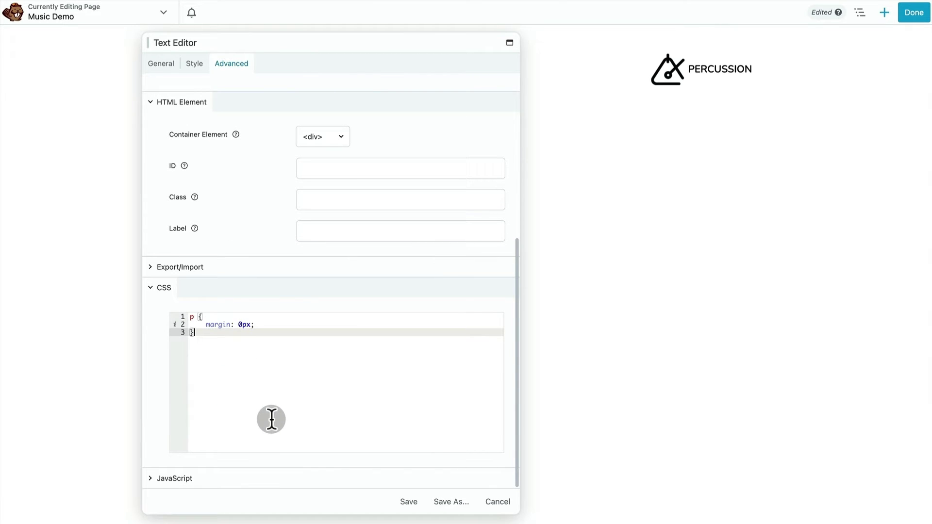
left_click(412, 501)
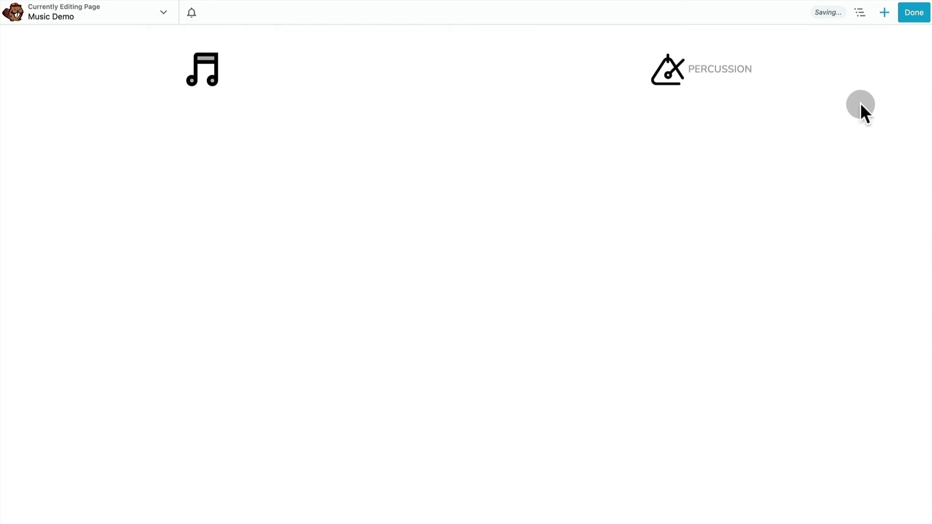
Step: Duplicate the nested box holding the triangle photo and Percussion text three times
left_click(860, 13)
right_click(864, 141)
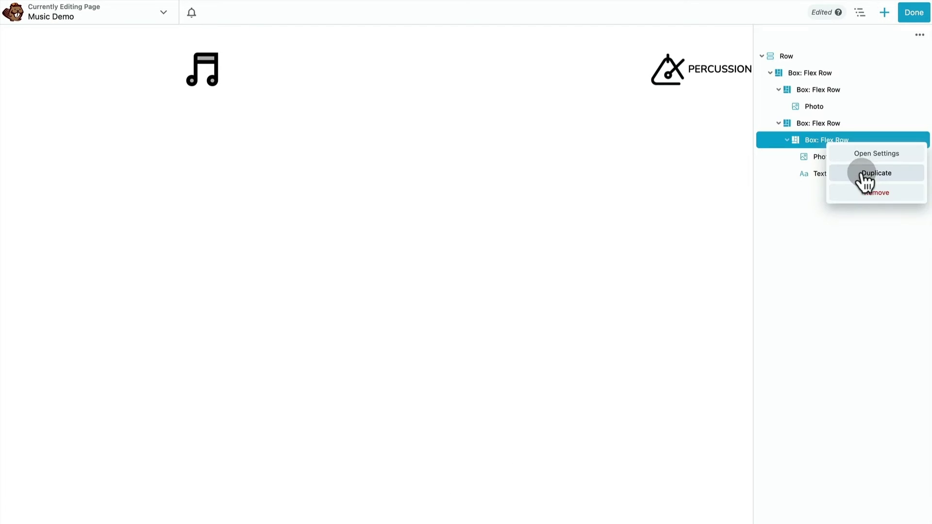
left_click(864, 176)
right_click(847, 141)
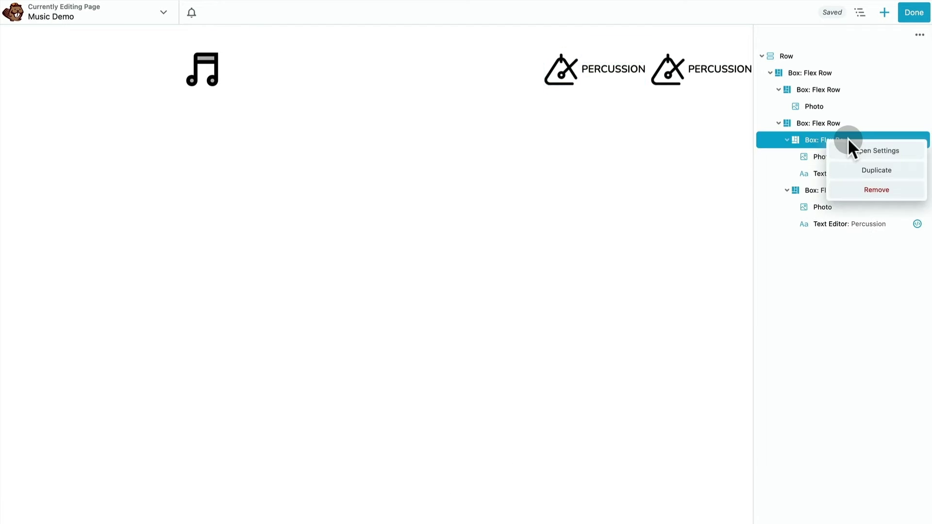
left_click(860, 173)
right_click(843, 142)
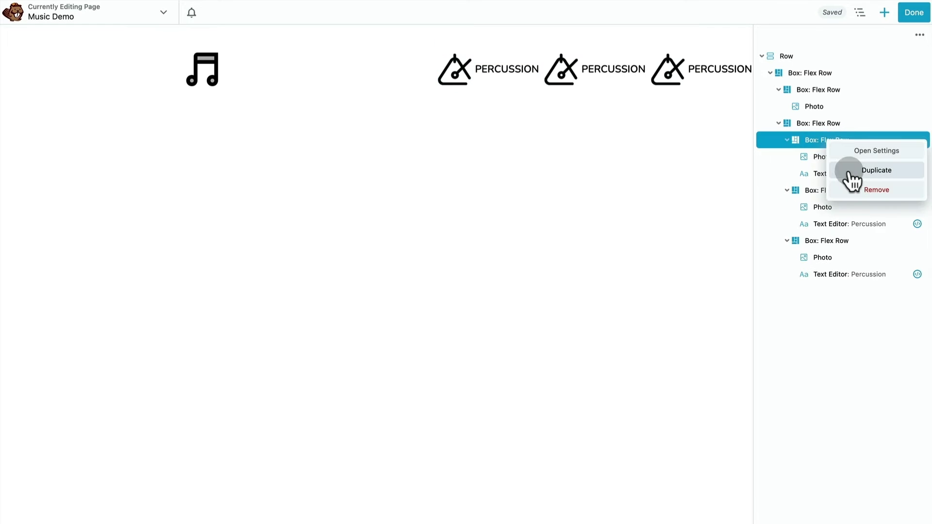
left_click(851, 171)
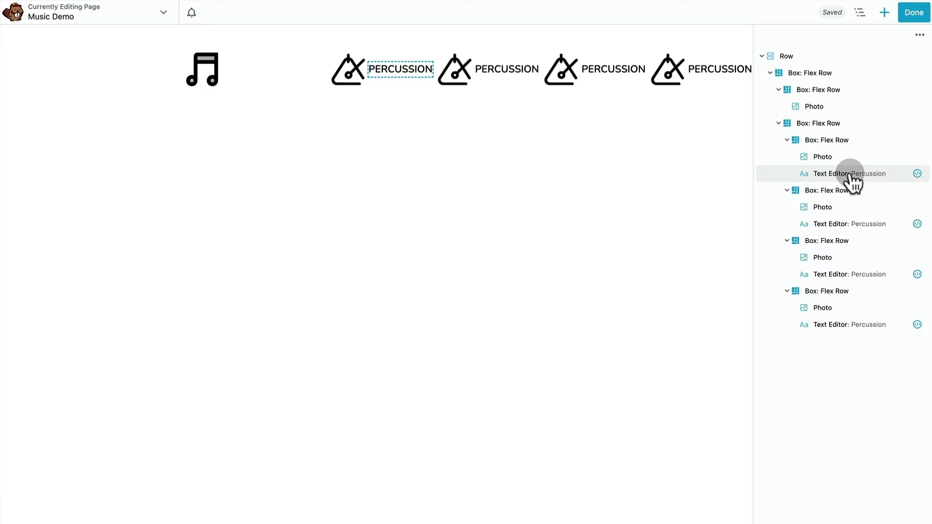
Step: Replace the photo in the second instrument box with the guitar image from the media library
left_click(847, 210)
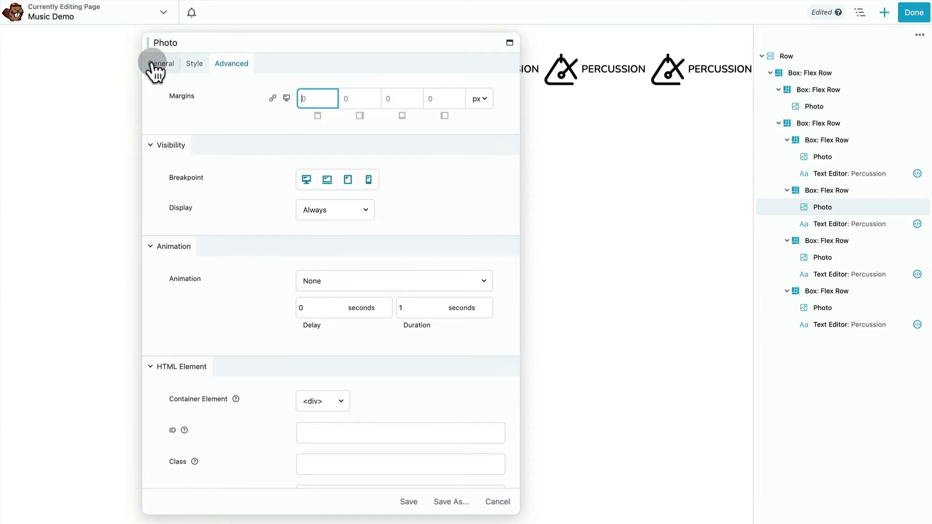
left_click(155, 68)
left_click(356, 160)
left_click(221, 306)
left_click(879, 521)
Step: Change the second instrument box's text to "Strings" and save the module
left_click(849, 224)
left_click_drag(241, 165, 123, 141)
type("Strings")
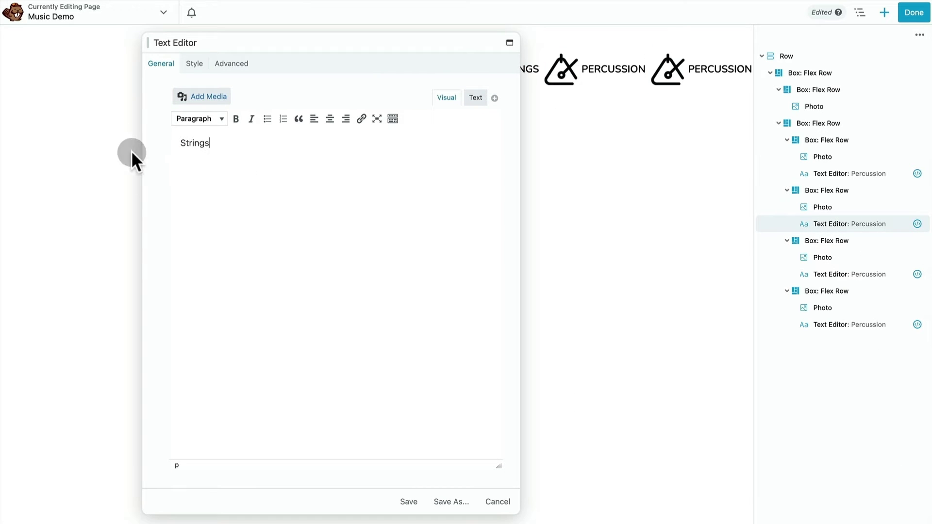
left_click(413, 503)
Step: Replace the photo in the third instrument box with Piano.png from the media library
left_click(831, 258)
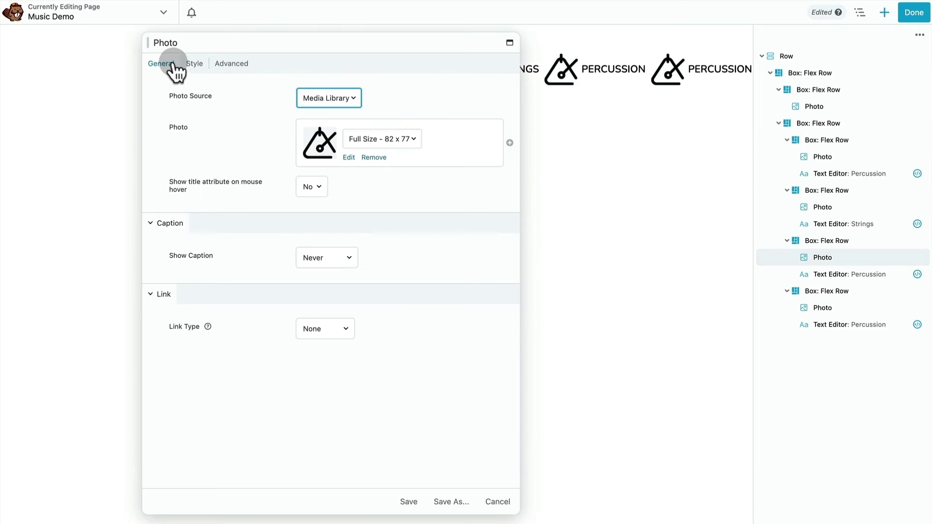
left_click(348, 158)
left_click(141, 305)
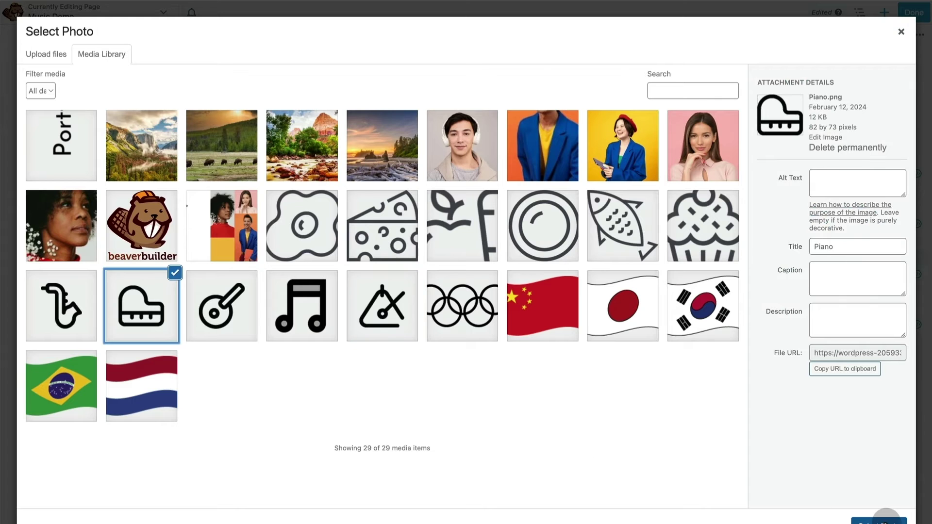
left_click(878, 520)
Step: Change the third instrument box's text to "Keyboards" and save the module
left_click(835, 274)
key("ctrl+a")
type("Keyboards")
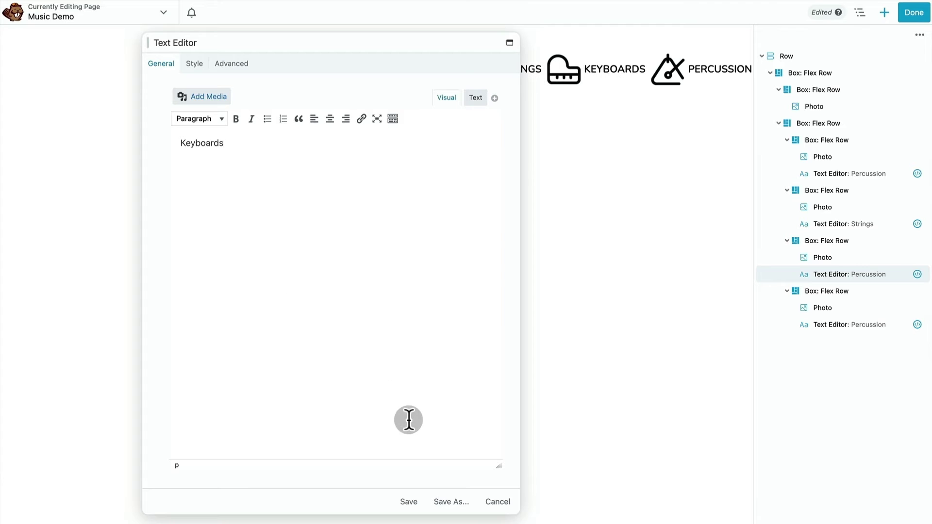
left_click(409, 502)
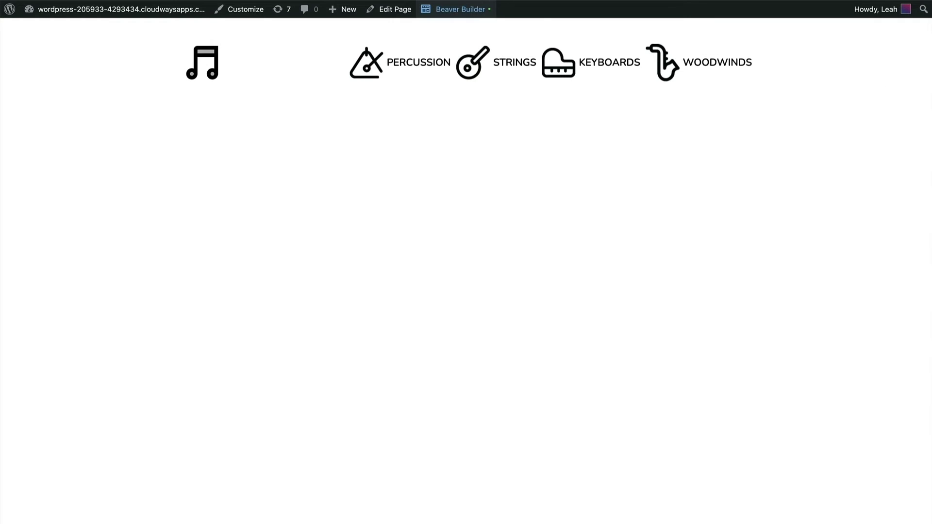
Step: Reopen the page for editing and set the header row's width and content width to Full Width
left_click(456, 9)
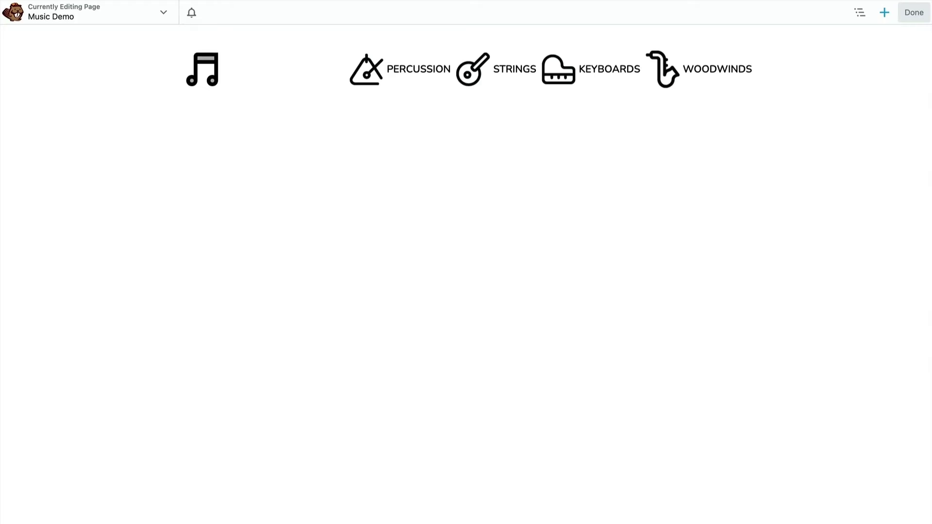
mouse_move(194, 130)
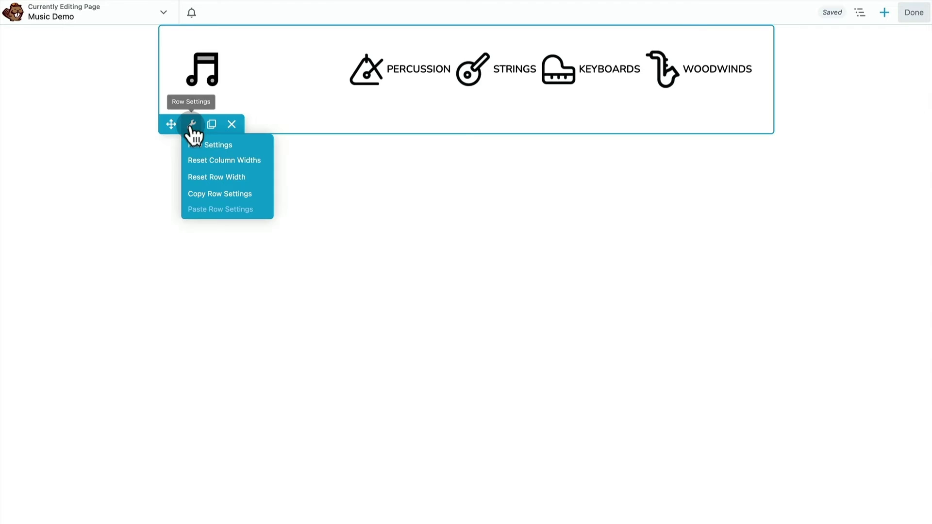
left_click(199, 146)
left_click(312, 103)
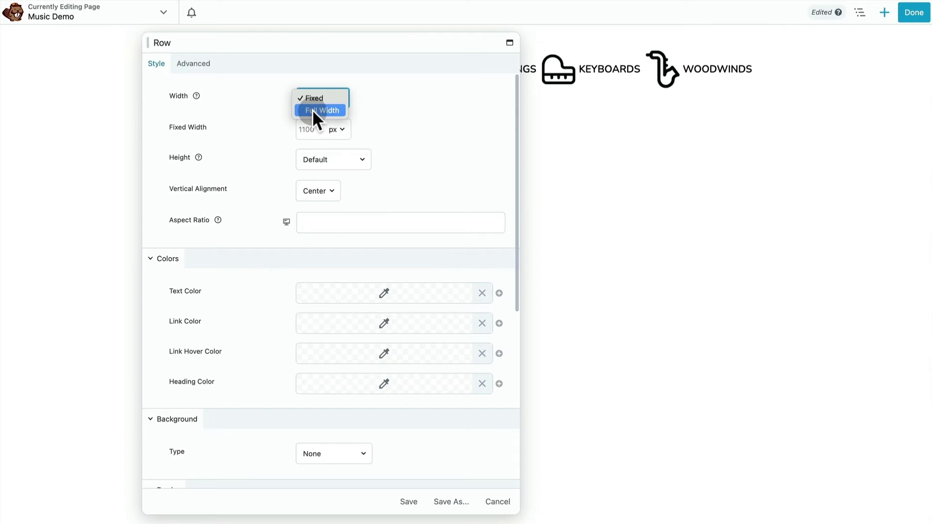
left_click(313, 110)
left_click(311, 129)
left_click(311, 140)
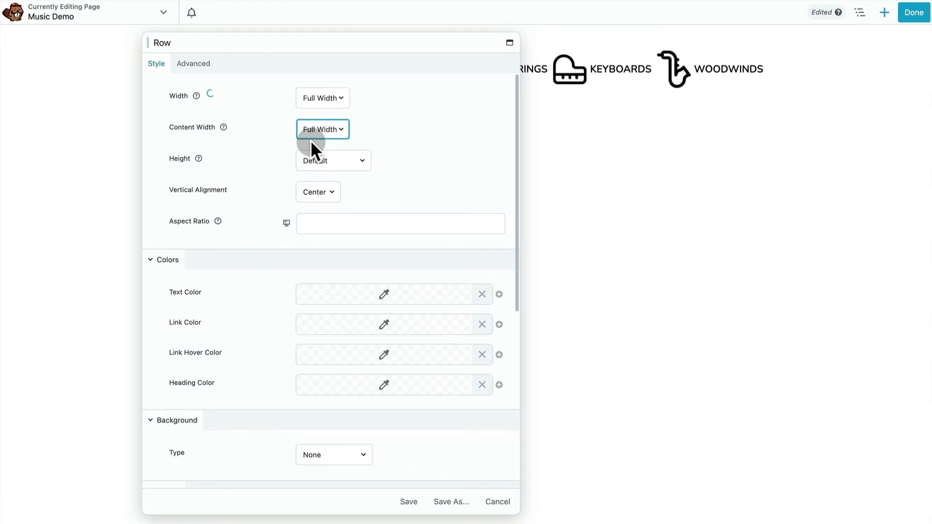
left_click_drag(292, 39, 397, 96)
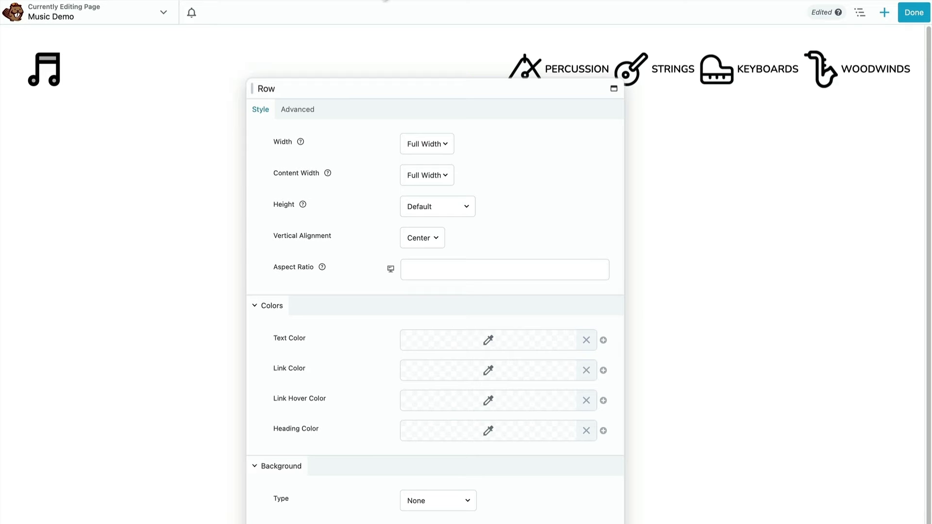
Step: Give the header row a color background in a pale muted purple
scroll(409, 388, "down", 3)
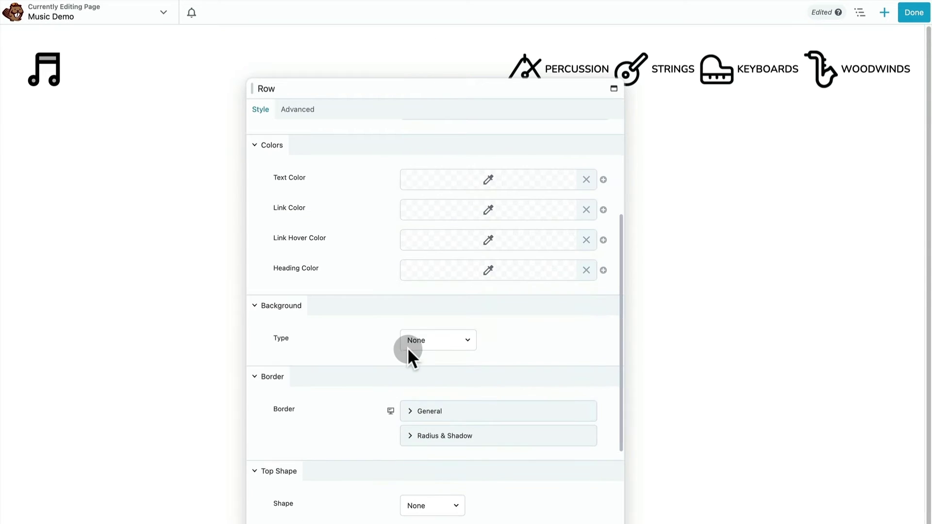
left_click(409, 338)
left_click(412, 354)
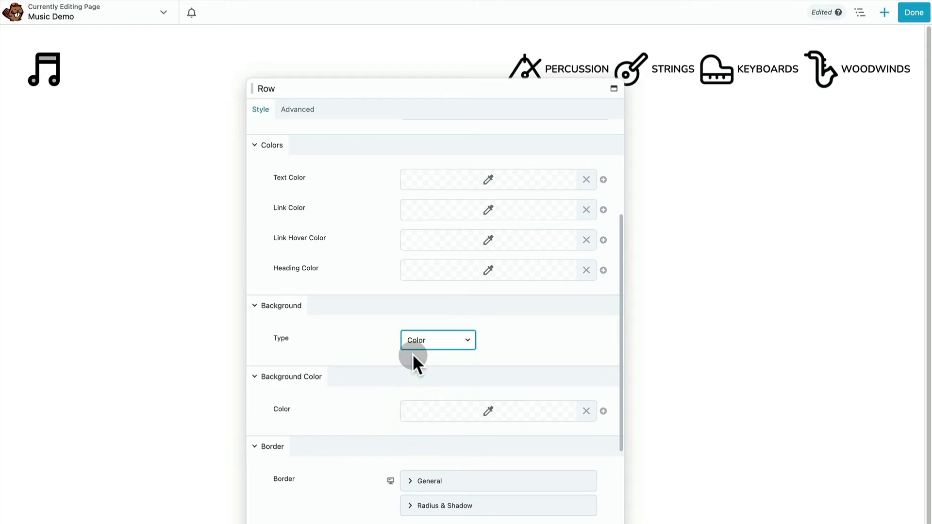
left_click(427, 413)
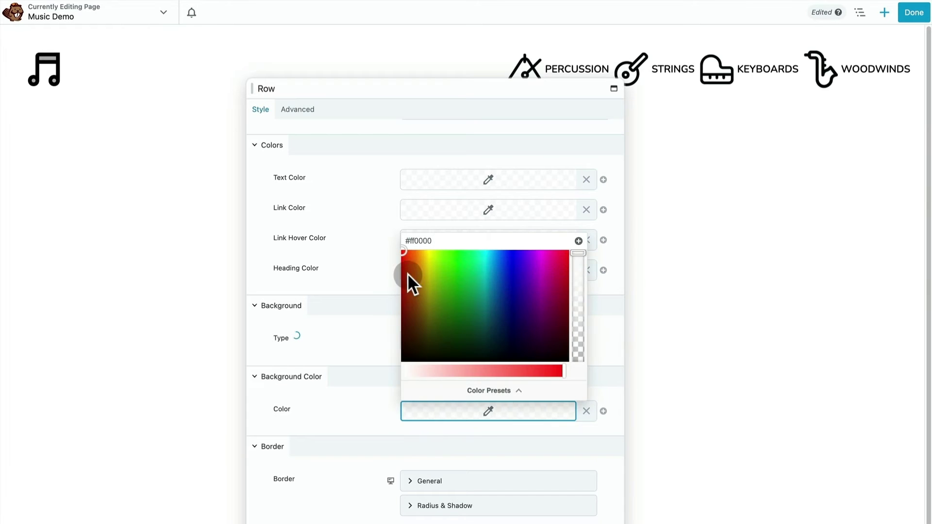
left_click(531, 268)
left_click_drag(562, 370, 423, 372)
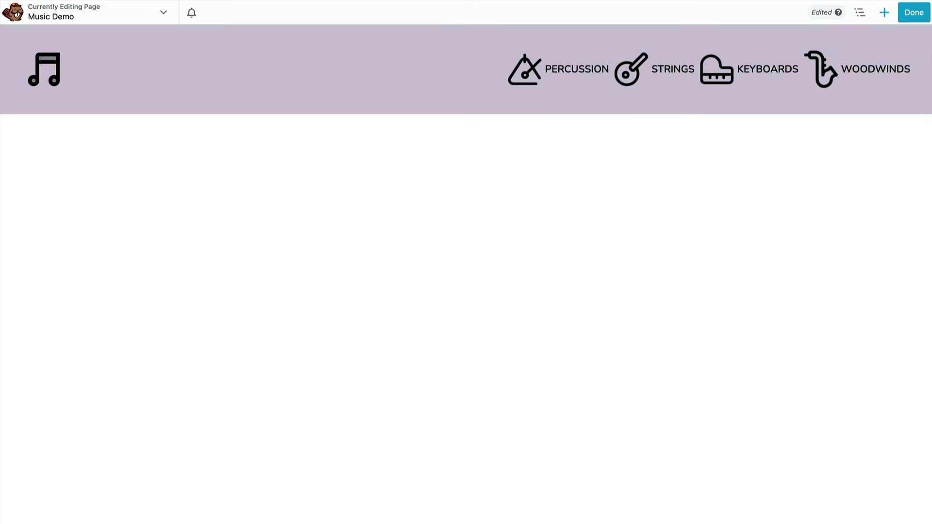
Step: Add the saved row "Body Music Layout" below the header row
left_click(884, 13)
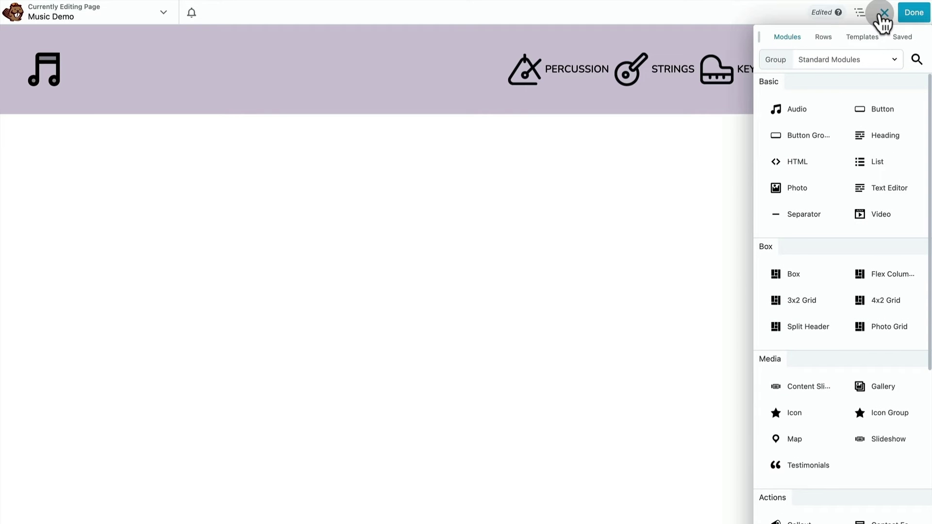
left_click(824, 39)
left_click(825, 60)
left_click(829, 179)
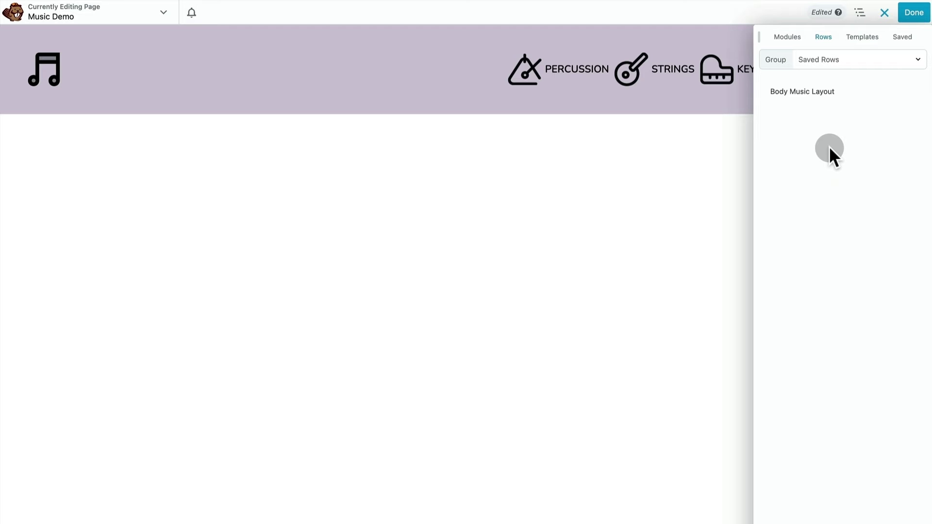
left_click_drag(812, 93, 589, 264)
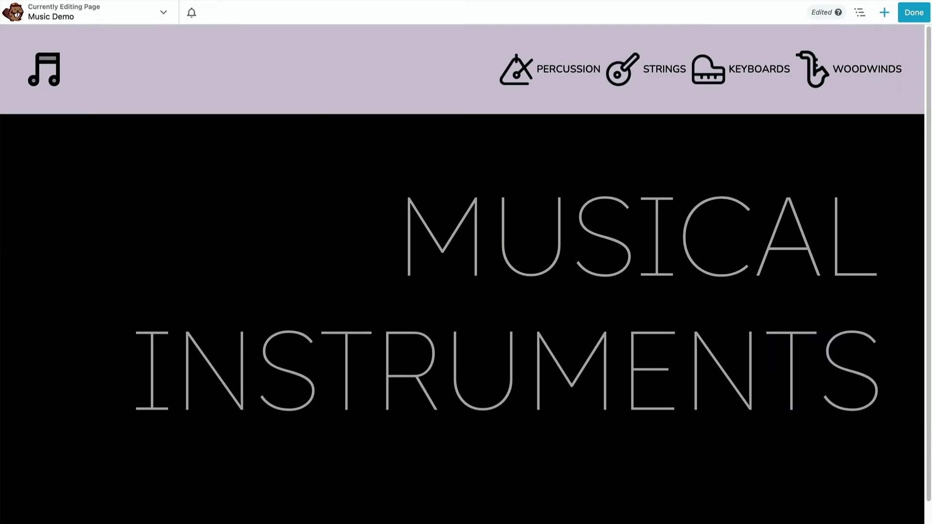
Step: Switch to responsive editing and preview the page at the Medium breakpoint
left_click(101, 15)
left_click(103, 165)
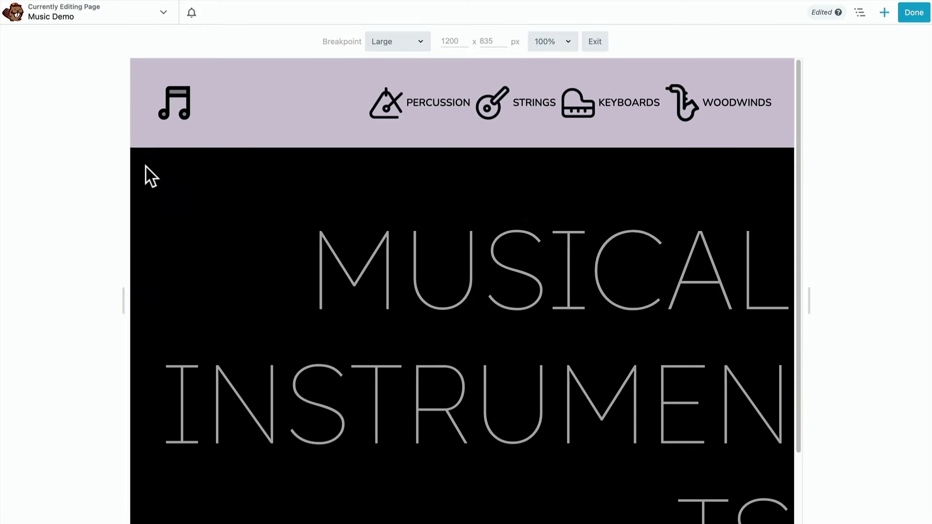
left_click(383, 49)
left_click(384, 54)
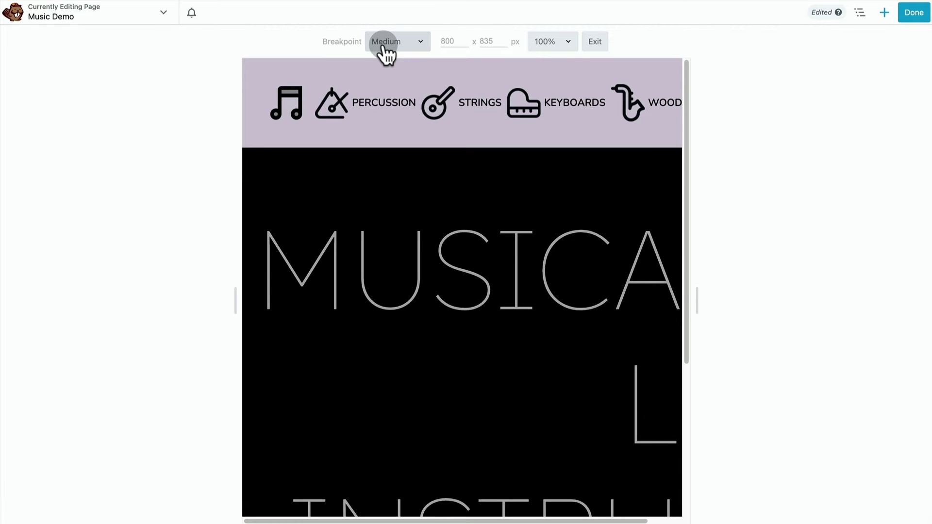
left_click(383, 46)
left_click(383, 55)
left_click(384, 44)
left_click(386, 29)
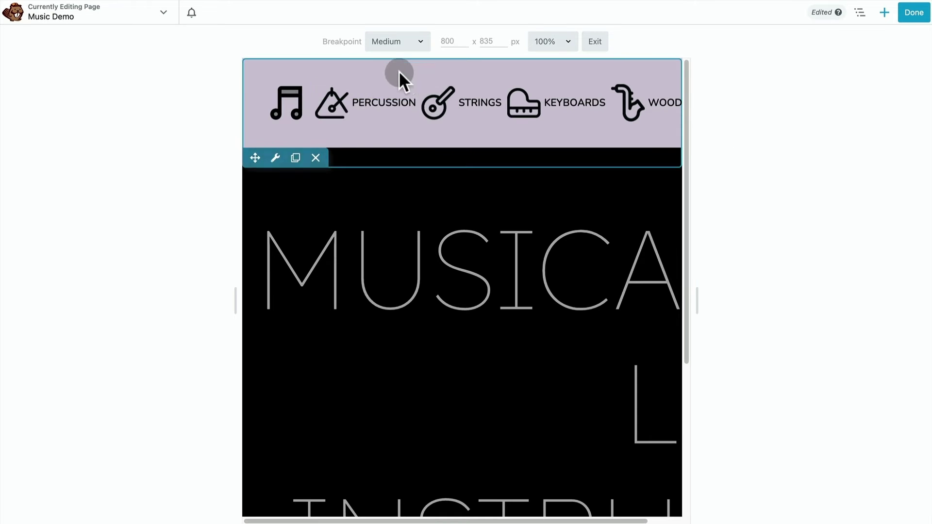
Step: Set the header's outer box direction to Column for the Medium breakpoint
left_click(860, 14)
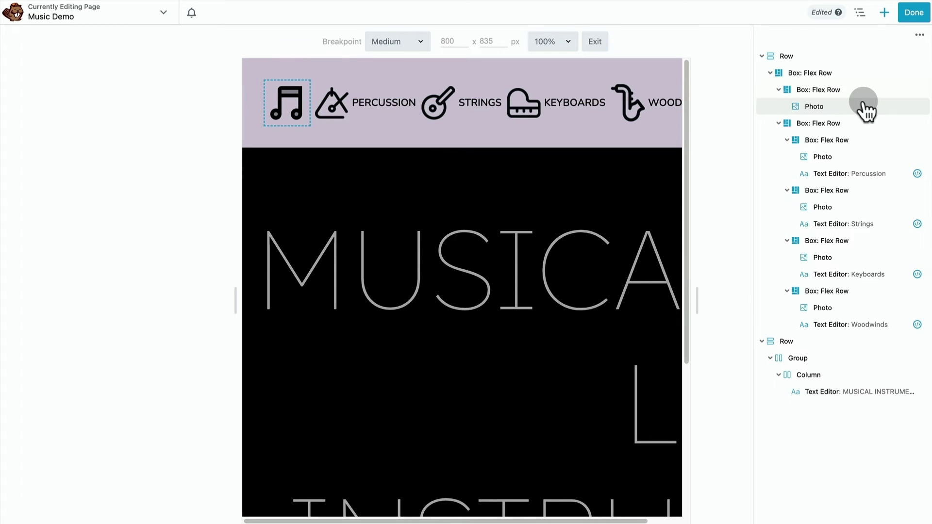
left_click(858, 77)
left_click_drag(471, 88, 746, 160)
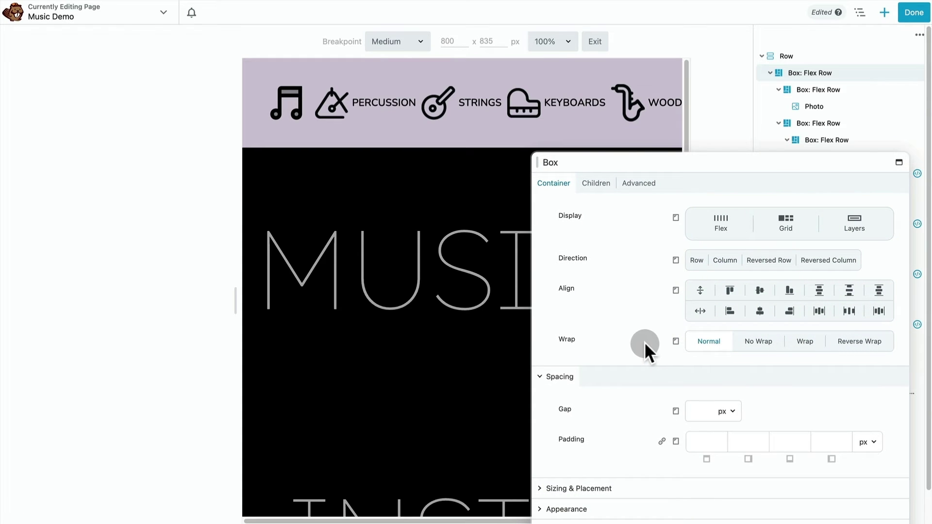
left_click(725, 261)
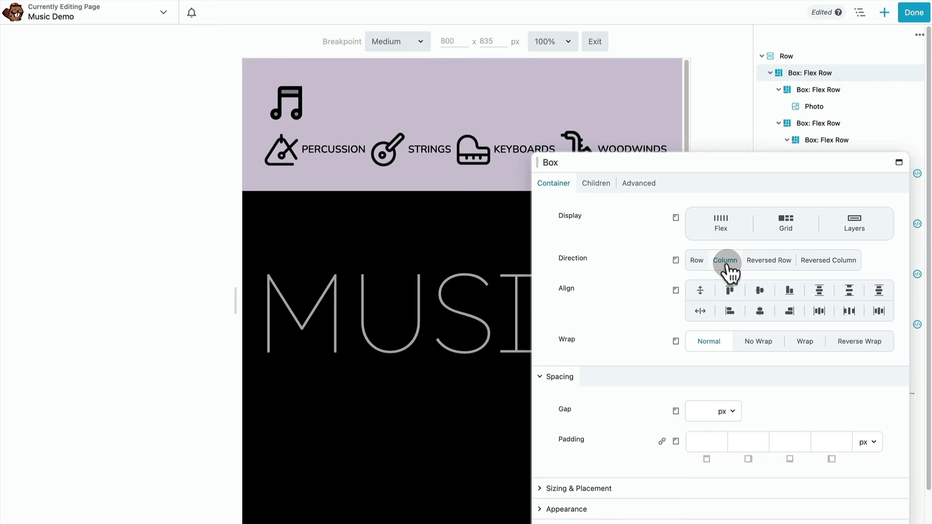
left_click_drag(705, 165, 495, 61)
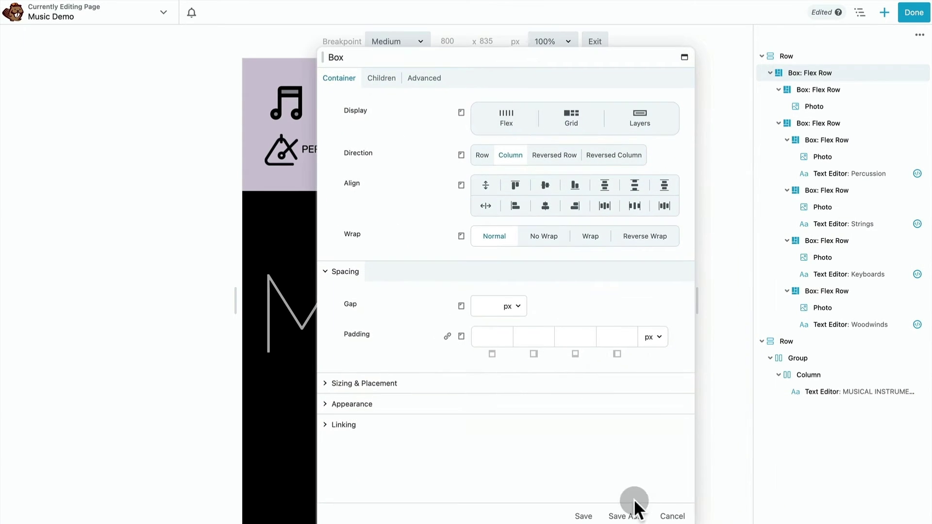
Step: Center the music note logo's box horizontally for the Medium breakpoint and save the box settings
left_click(812, 90)
left_click(575, 206)
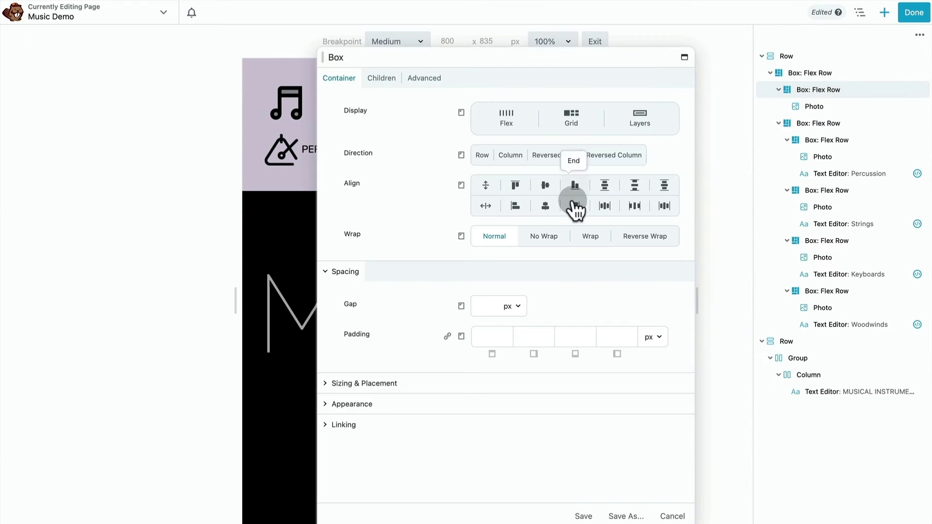
left_click(546, 208)
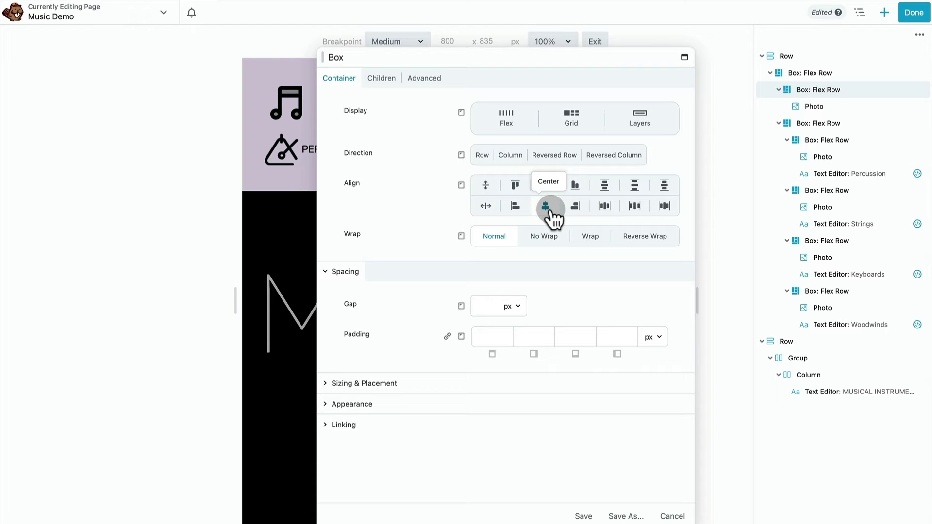
left_click(585, 515)
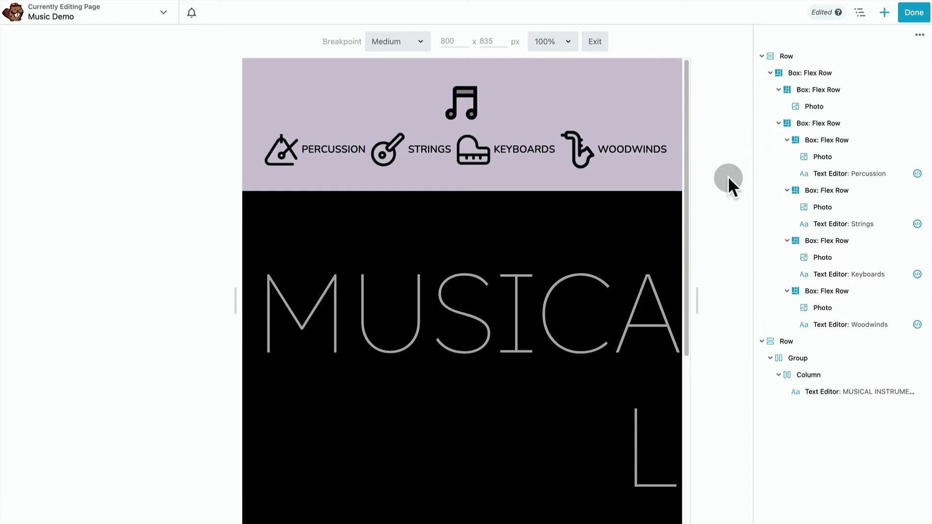
Step: At the Small breakpoint, set the box holding the four instrument items to Column direction with Start horizontal alignment, and save
left_click(410, 43)
left_click(412, 54)
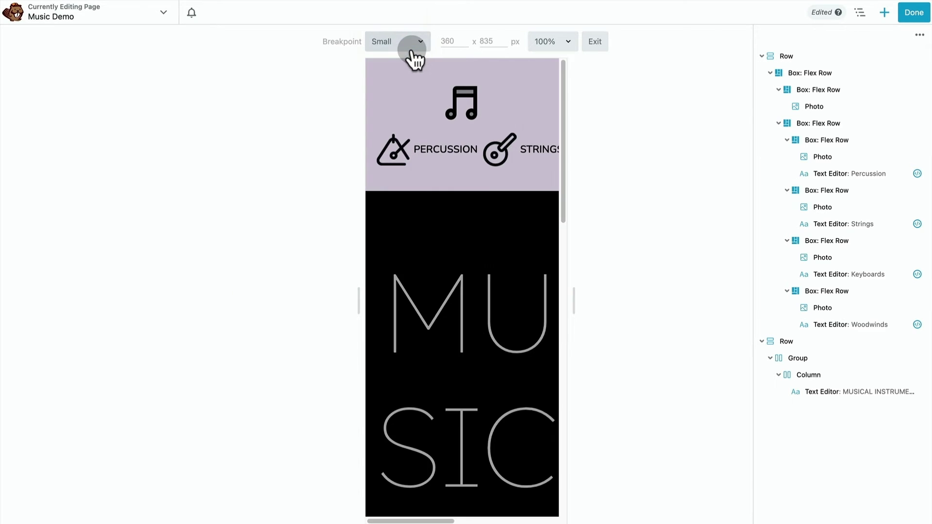
left_click(805, 124)
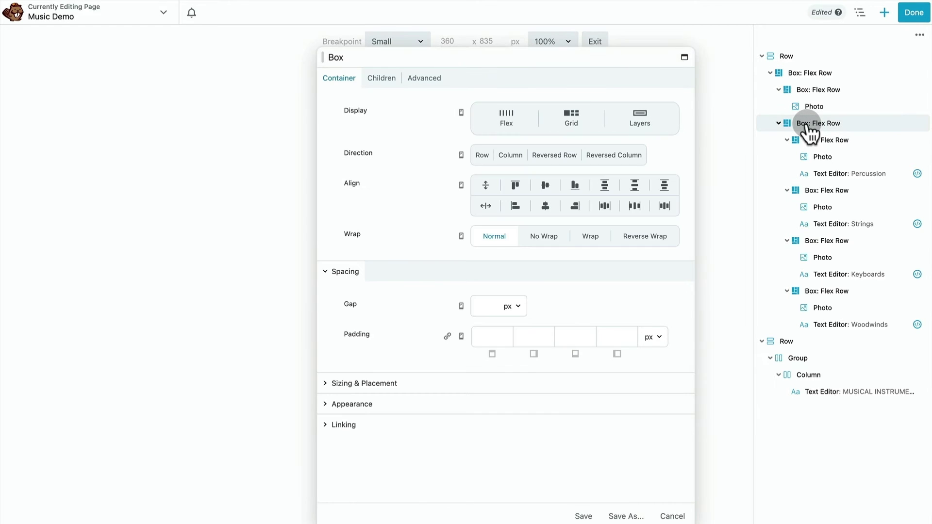
left_click_drag(575, 63, 771, 61)
left_click(707, 153)
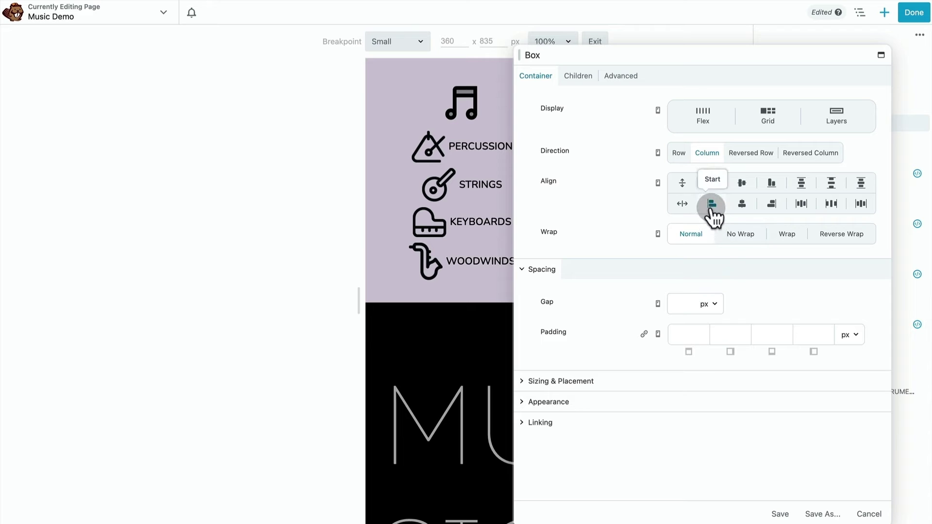
left_click(779, 514)
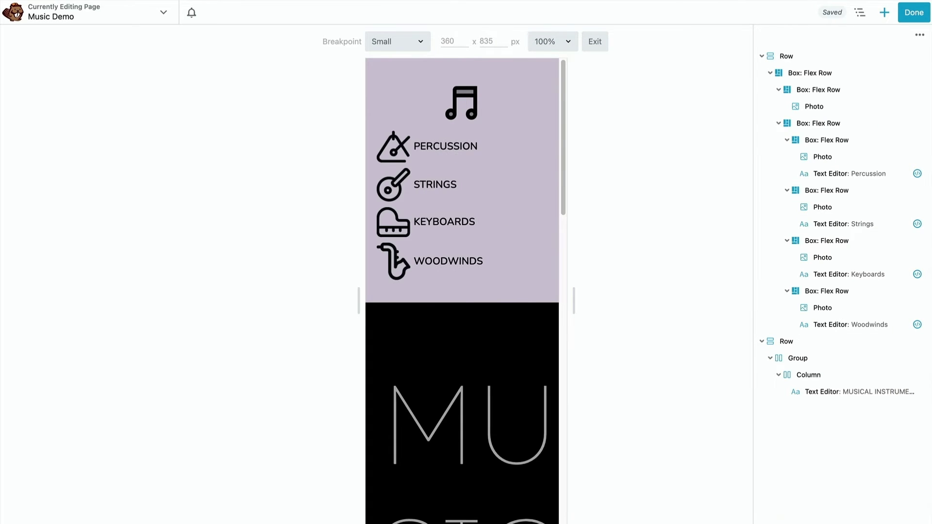
Step: Finish editing the Music Demo page and leave the builder
left_click(913, 12)
left_click(870, 14)
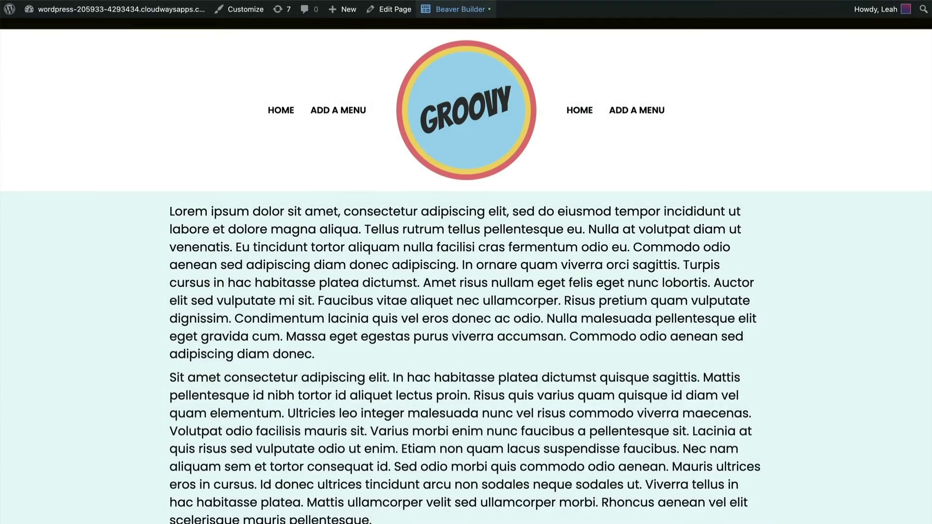
Step: Open the Layers Demo page in Beaver Builder and examine the contents of the Layered box in the page outline
left_click(481, 20)
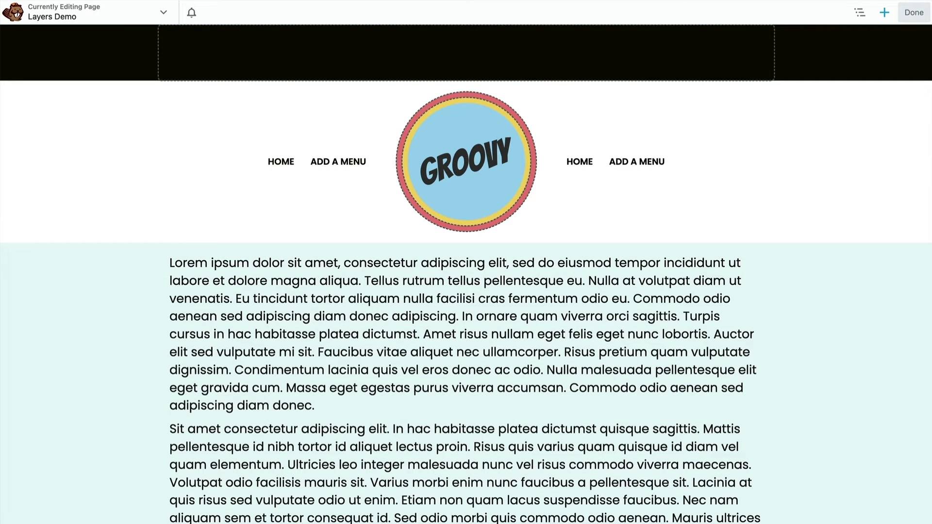
left_click(860, 12)
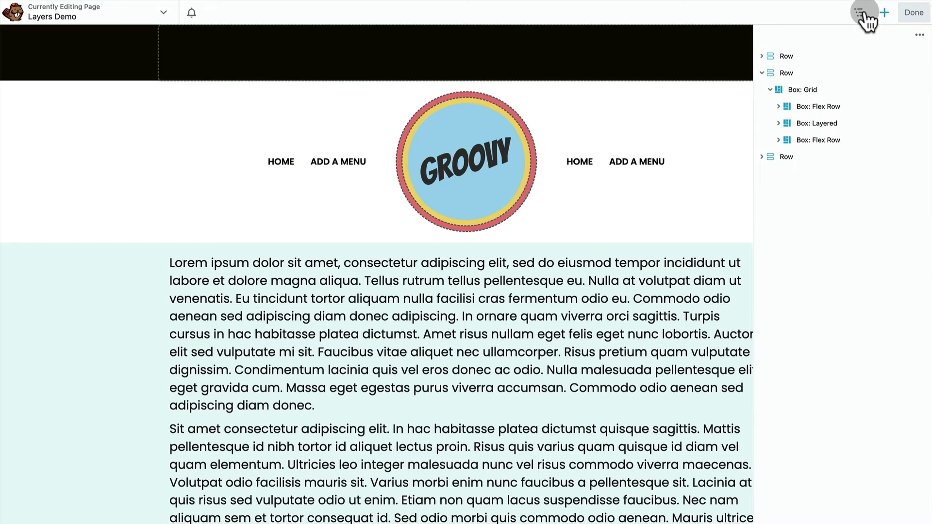
left_click(780, 124)
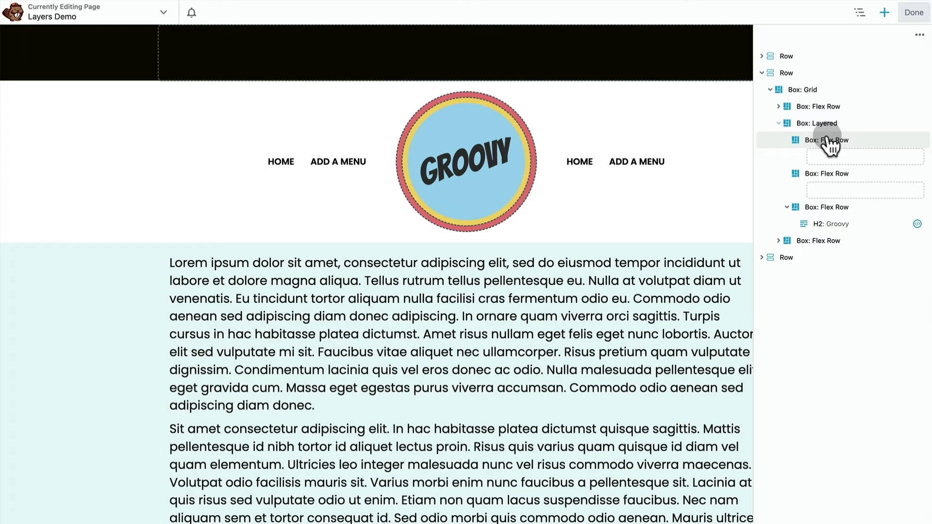
left_click(779, 123)
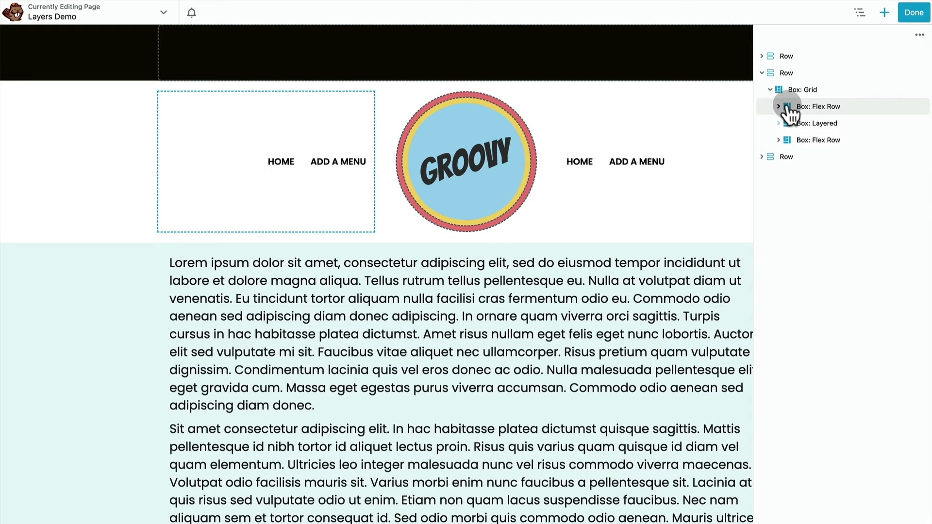
Step: Add a Split Header to the empty Layers Badge Demo page and save its default settings
left_click(885, 13)
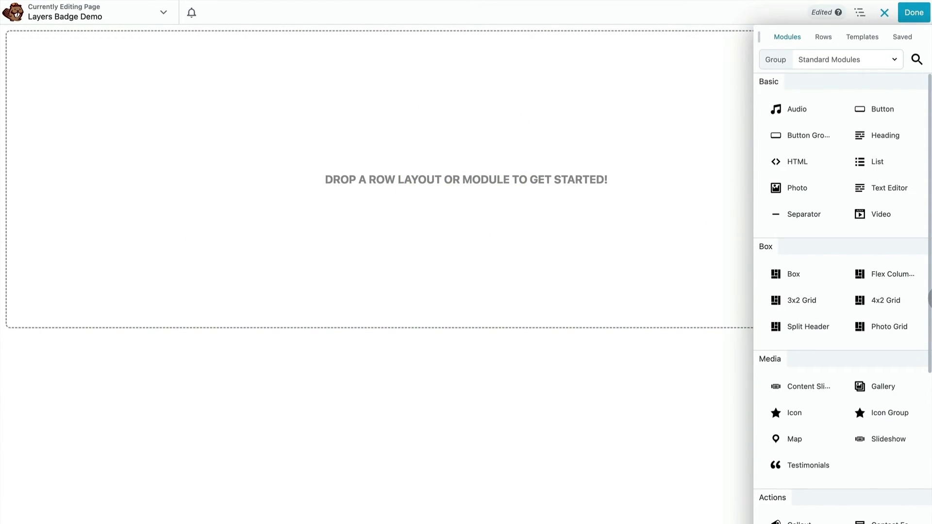
left_click_drag(820, 327, 628, 225)
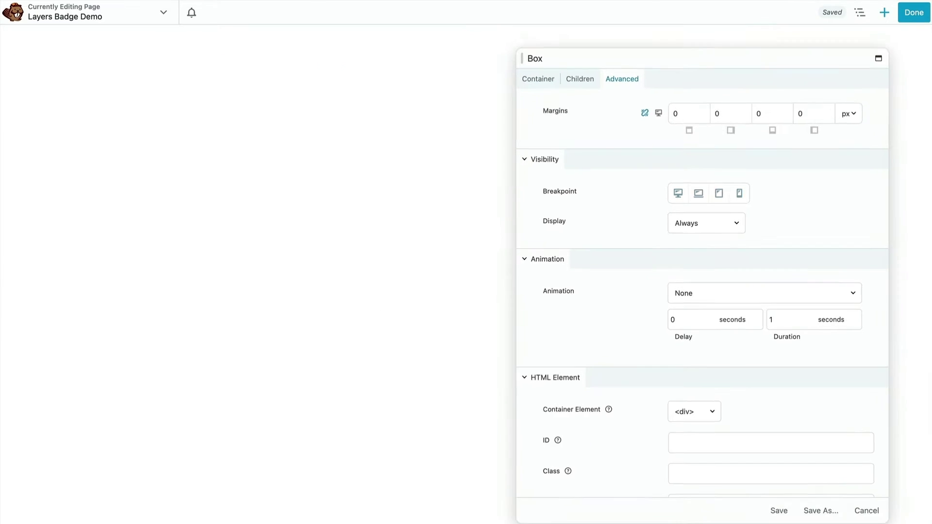
left_click(780, 515)
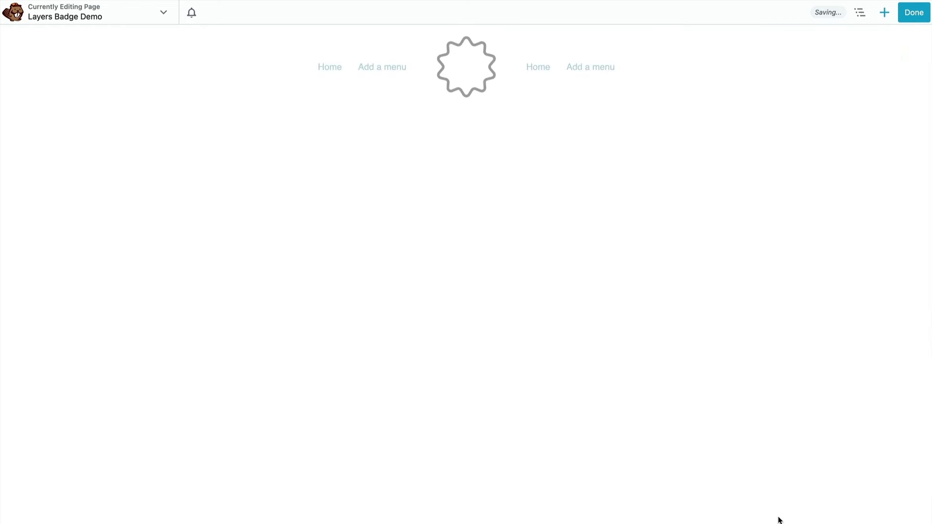
left_click(902, 33)
Step: Add a Box below the split header, set its display to Layers with centered alignment both vertically and horizontally, and save
left_click(884, 13)
left_click_drag(783, 277, 497, 156)
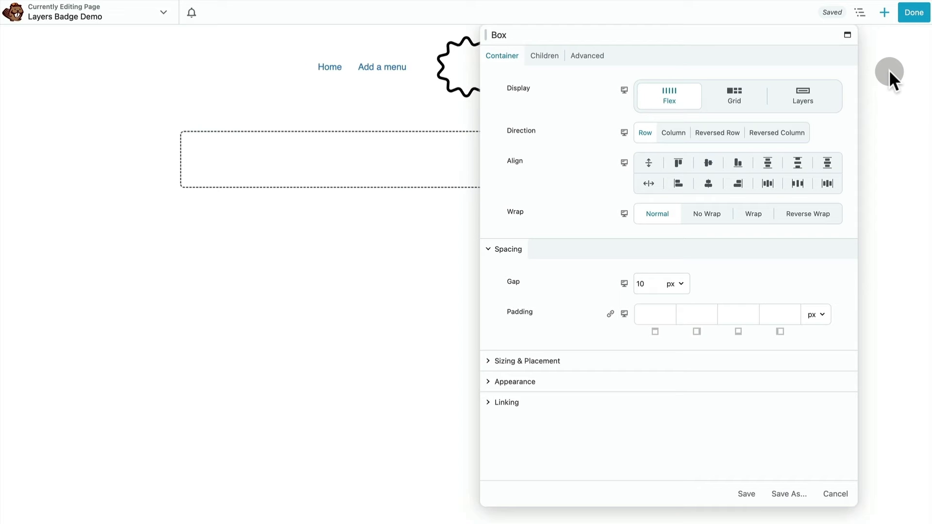
left_click(804, 98)
left_click(709, 132)
left_click(709, 153)
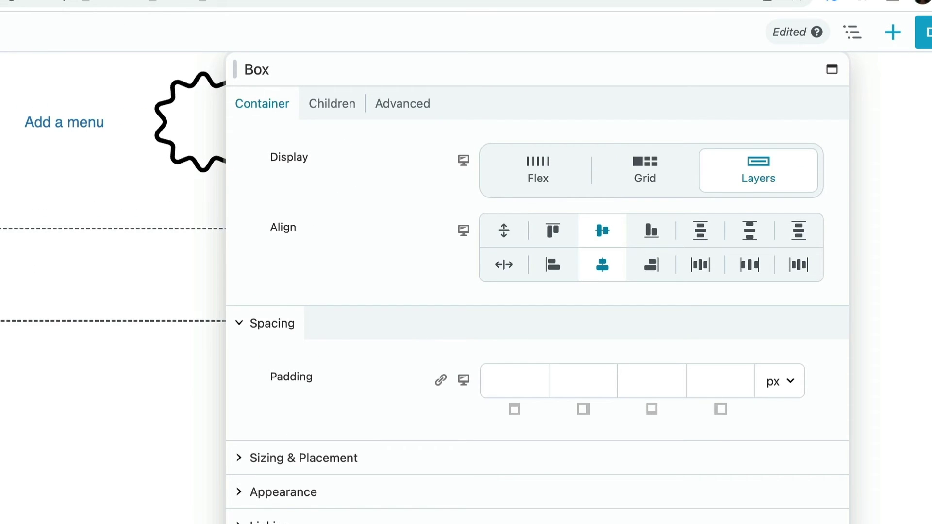
left_click(739, 501)
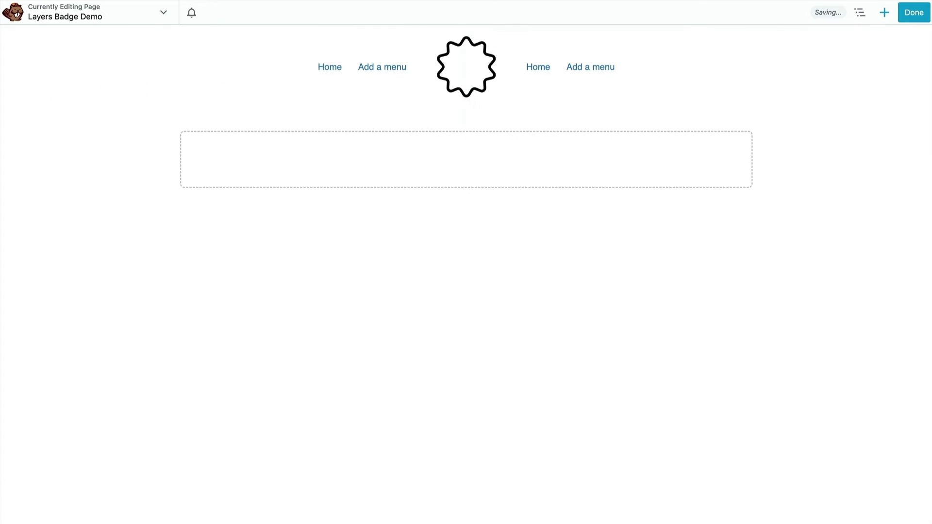
Step: Add a Box inside the empty layered box and give it the background color #e77b79
left_click(884, 14)
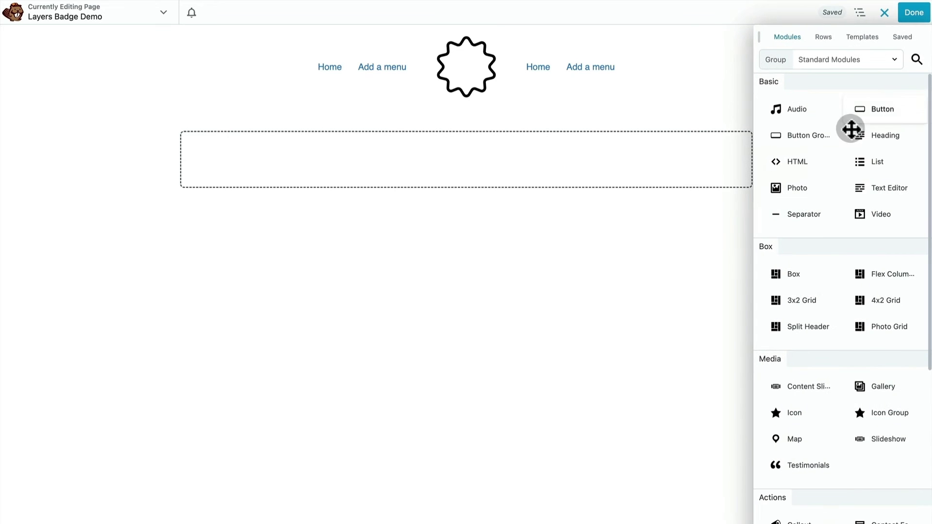
left_click_drag(806, 267, 557, 193)
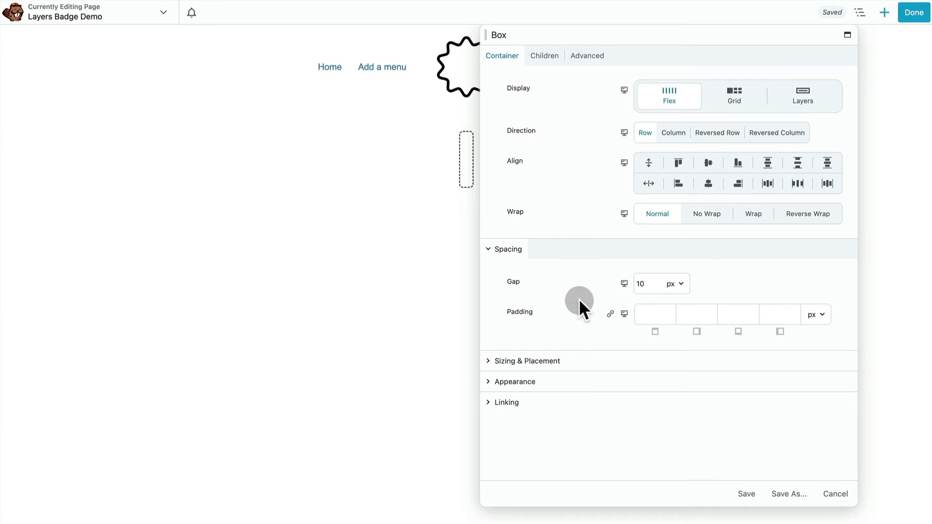
left_click(581, 382)
scroll(719, 374, "down", 3)
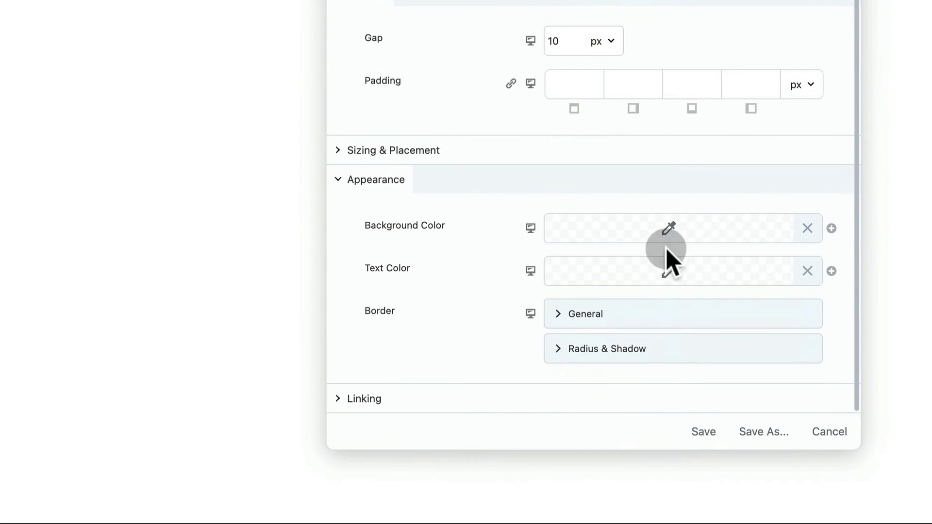
left_click(688, 232)
left_click(643, 474)
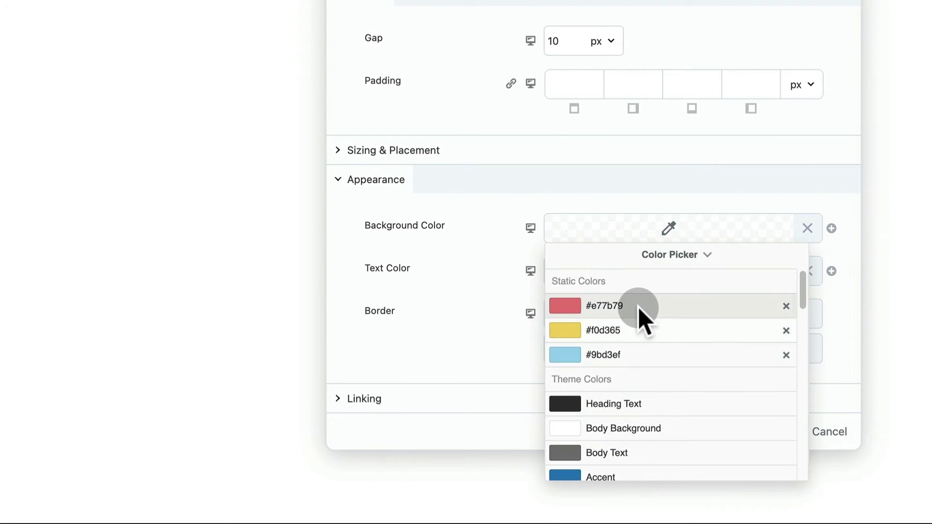
left_click(643, 311)
Step: Set the red box's width and height to 250 px and save
left_click(623, 151)
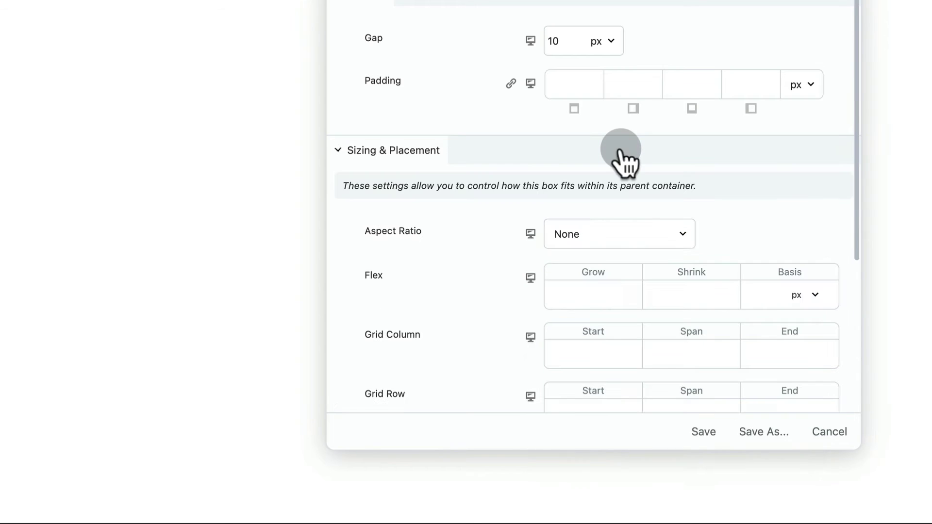
scroll(690, 310, "down", 8)
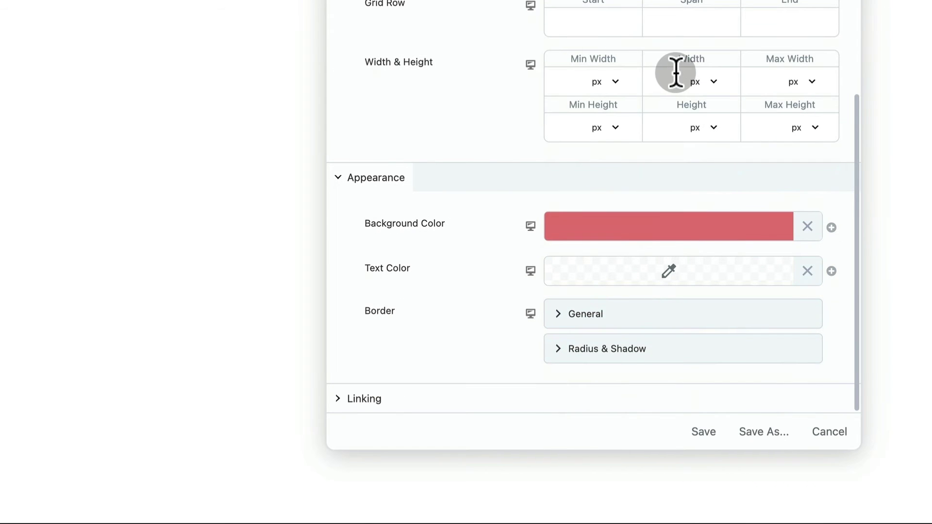
left_click(676, 73)
type("250")
left_click(506, 112)
left_click(669, 129)
type("25")
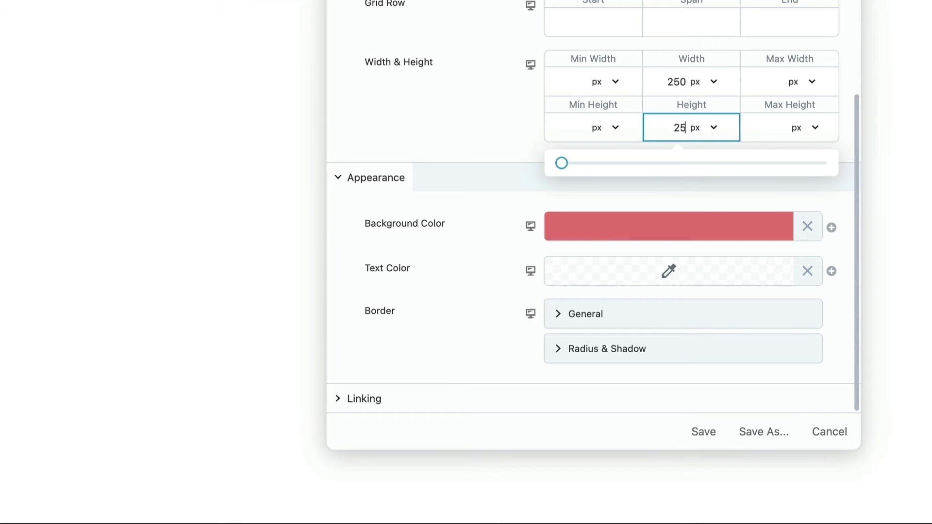
type("0")
left_click(708, 433)
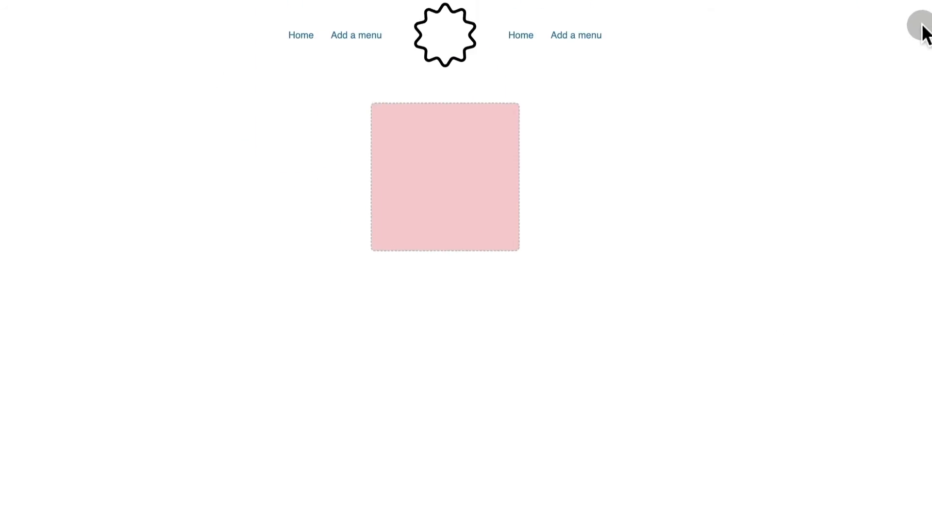
Step: Add a second Box to the layered container over the red square and give it the background color #f0d365
left_click(884, 12)
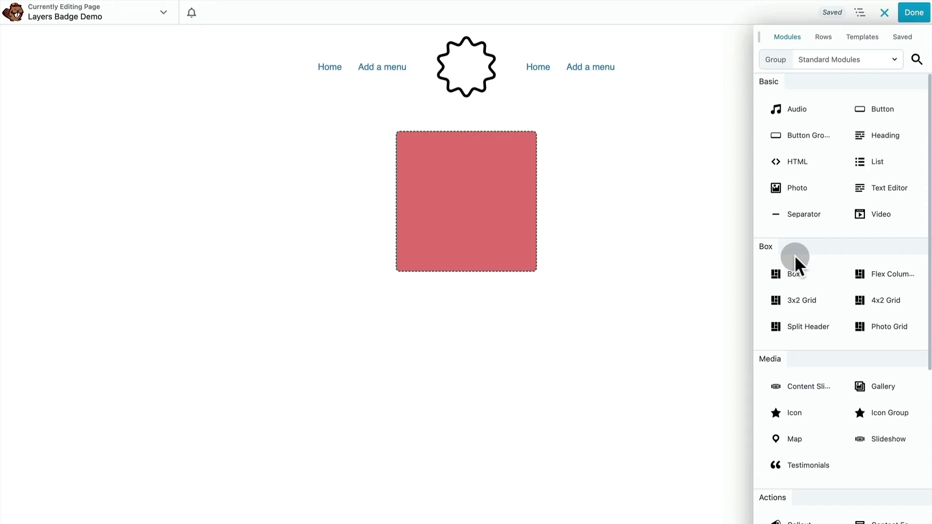
left_click_drag(796, 265, 541, 249)
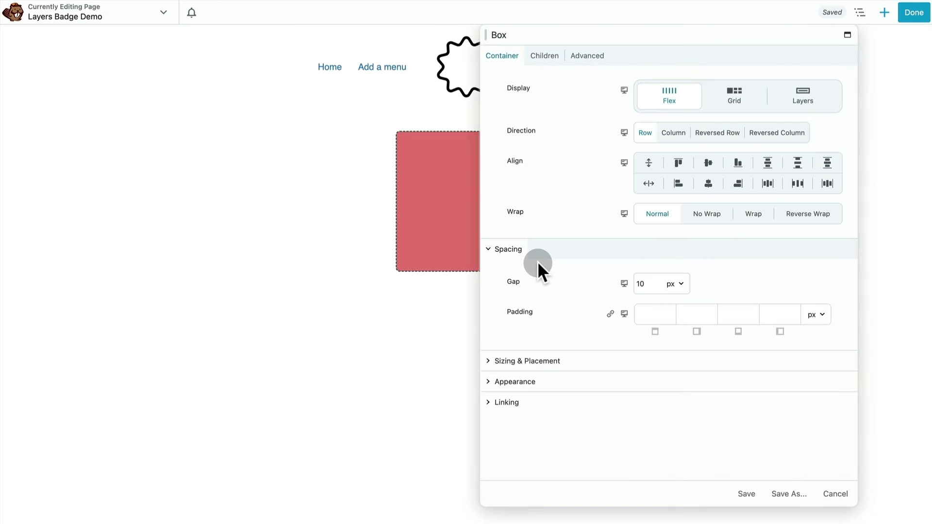
left_click(493, 297)
scroll(621, 340, "down", 1)
left_click(629, 321)
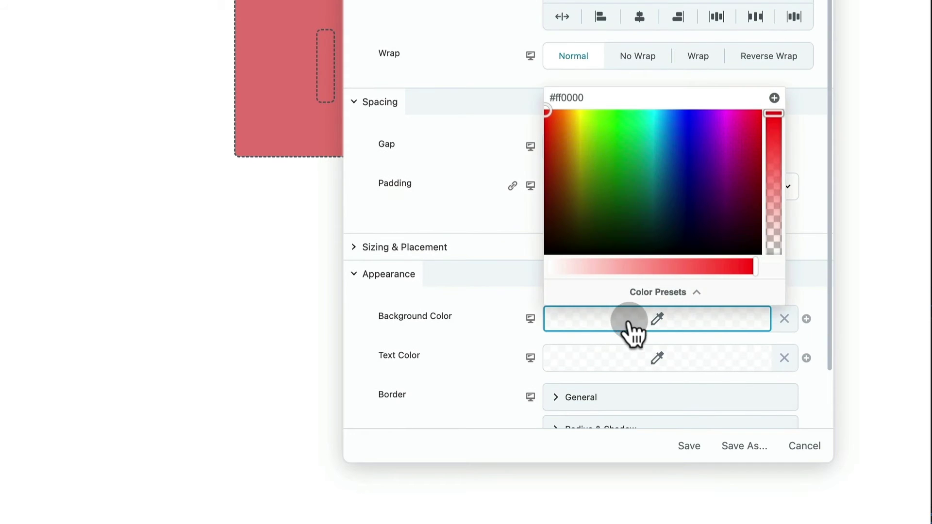
left_click(631, 292)
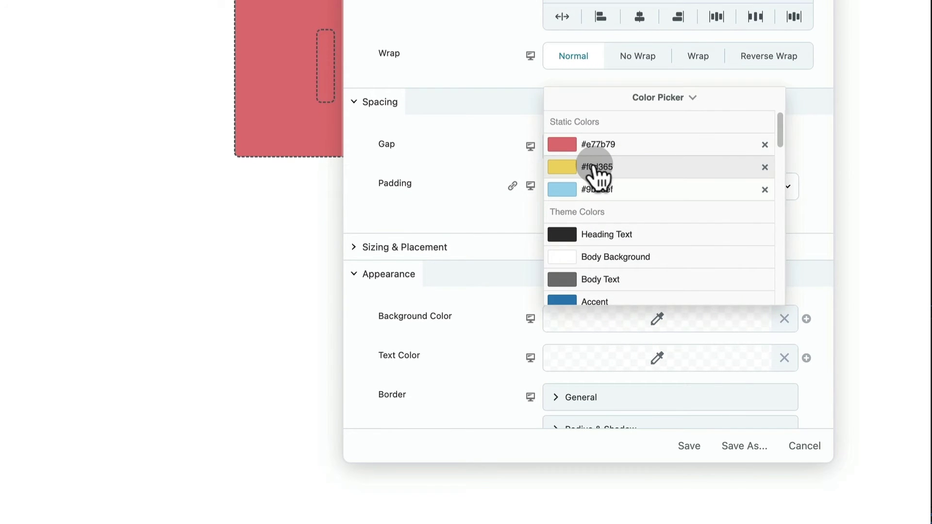
left_click(597, 167)
left_click(502, 349)
Step: Set the yellow box's width and height to 230 px and save
left_click(631, 247)
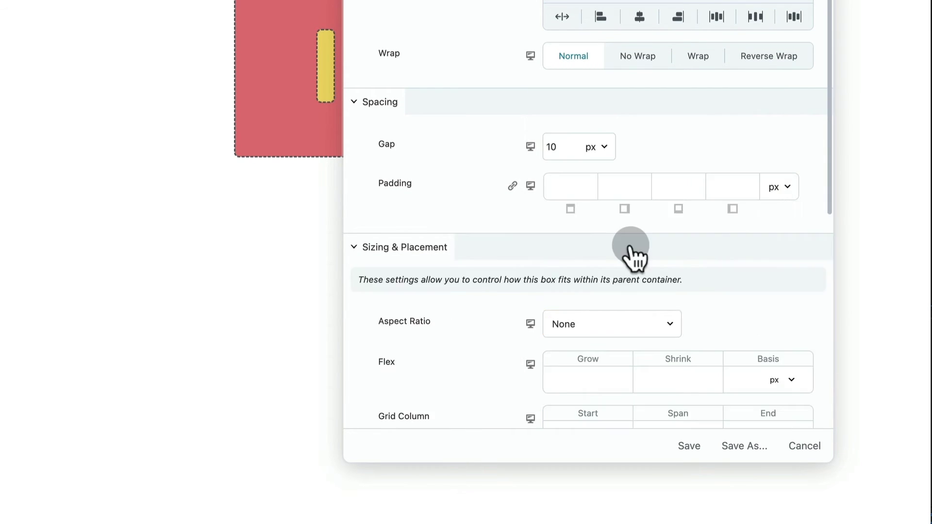
scroll(631, 247, "down", 4)
left_click(667, 348)
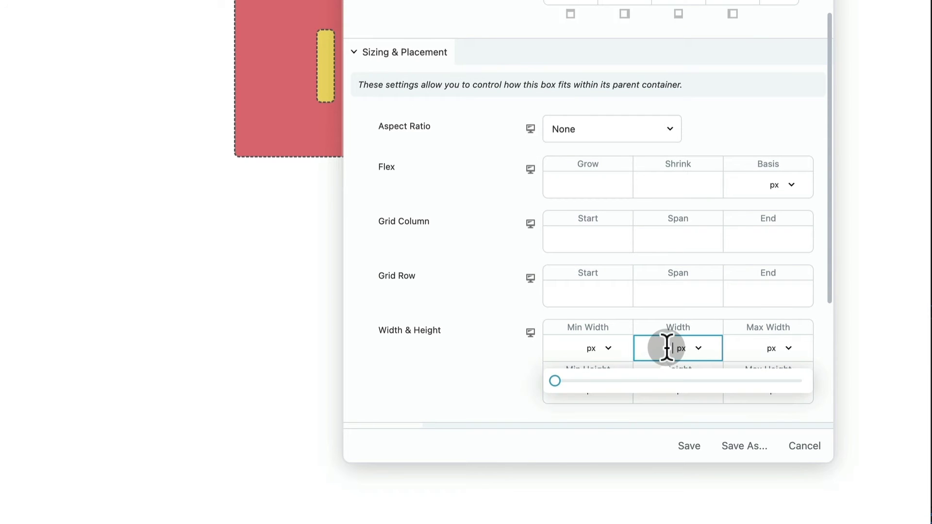
type("230")
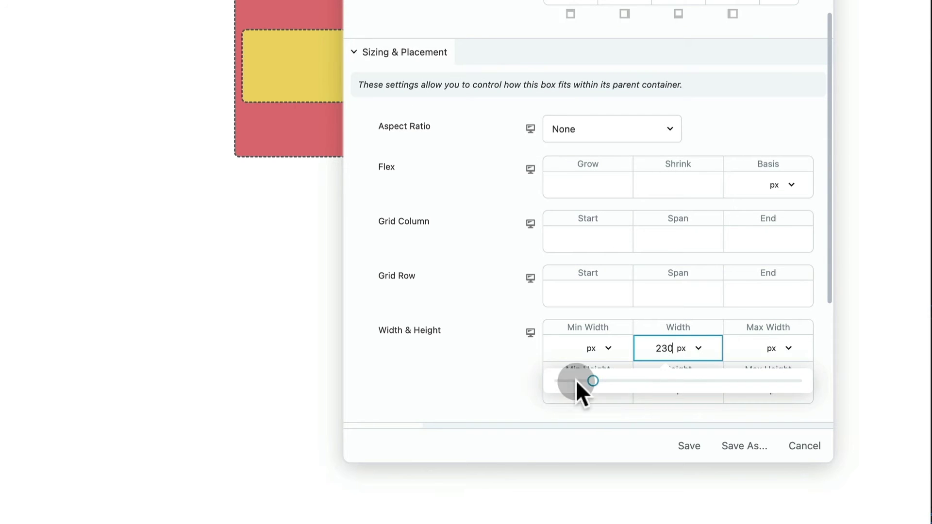
left_click(663, 391)
type("230")
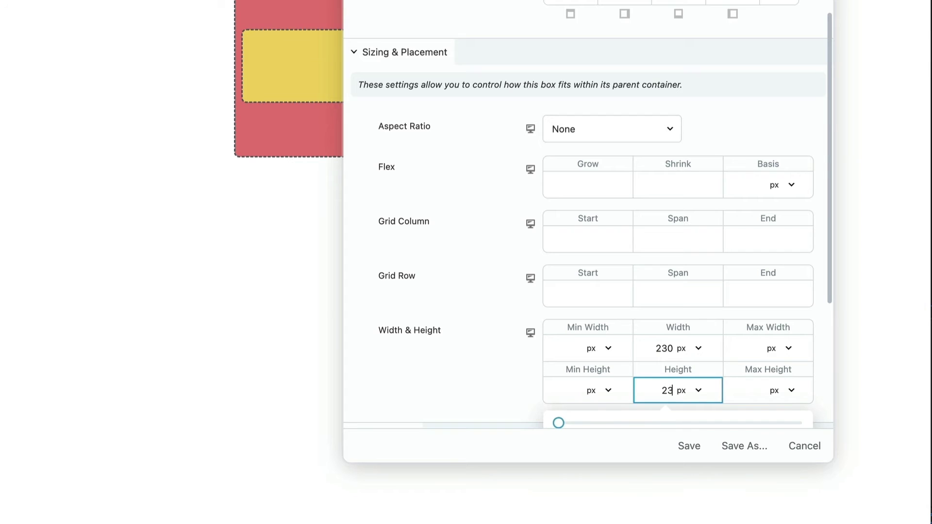
left_click(699, 446)
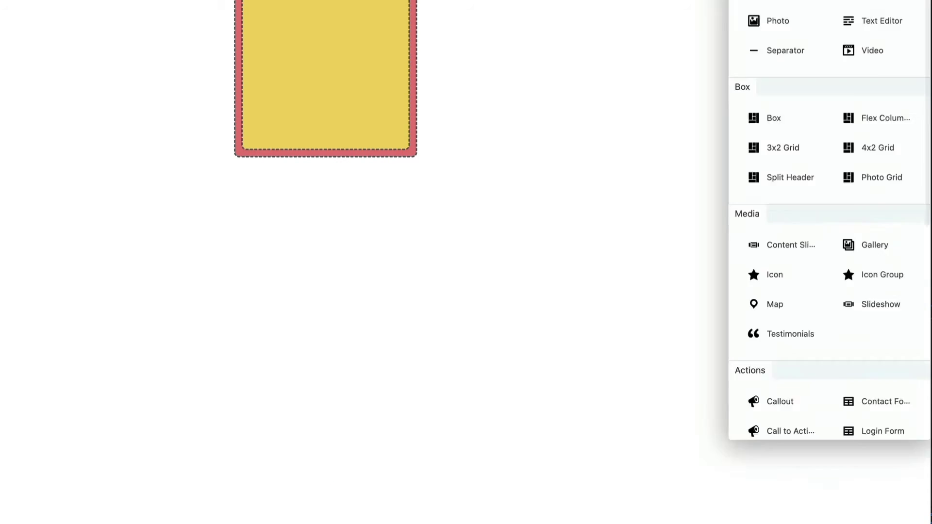
Step: Add a third Box to the layered container over the yellow square and give it the background color #9bd3ef
key("j")
left_click_drag(726, 160, 479, 139)
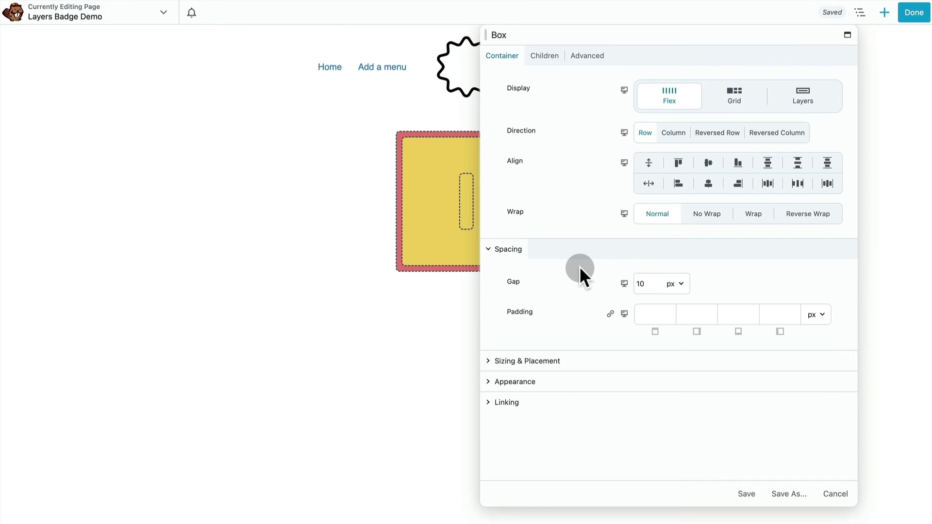
left_click(565, 377)
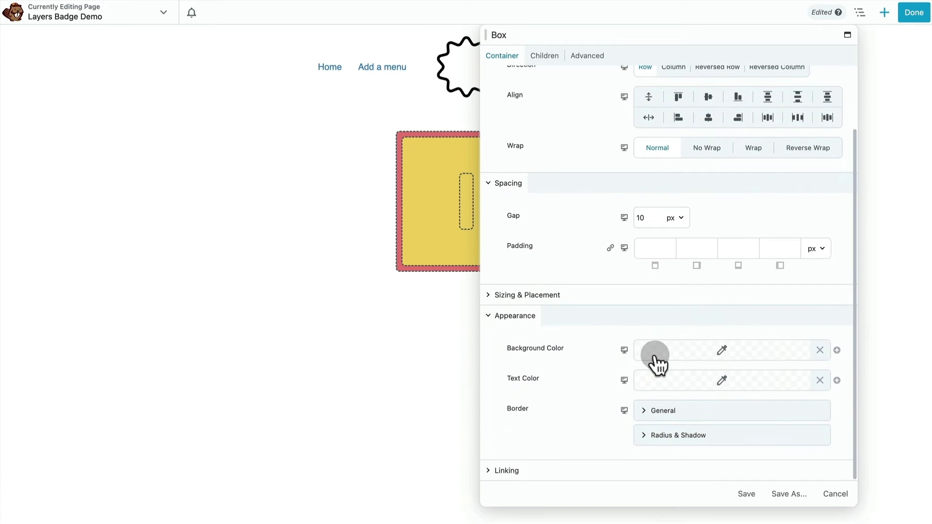
left_click(650, 352)
left_click(668, 444)
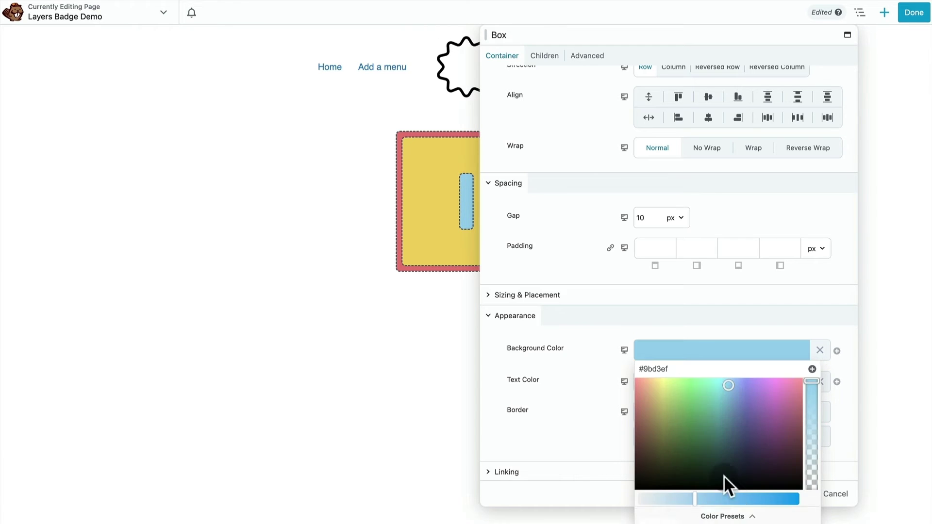
left_click(590, 449)
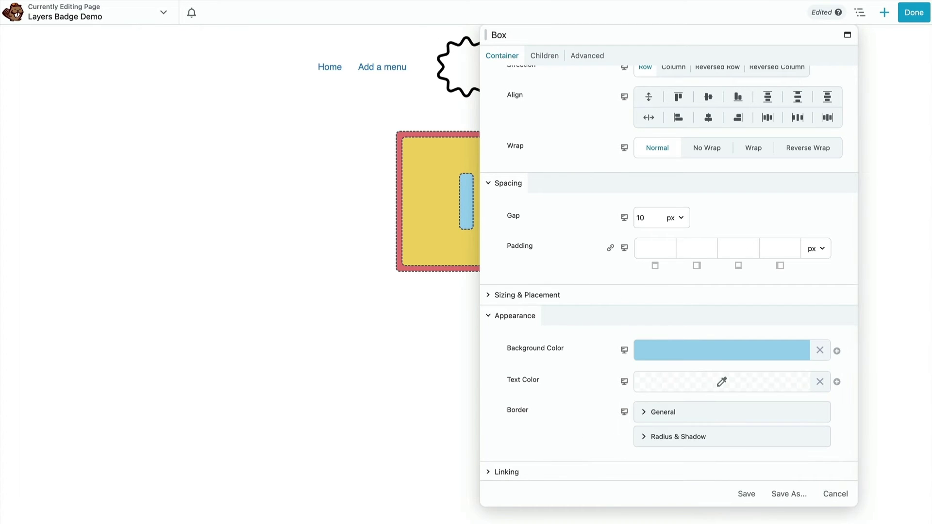
Step: Set the blue box's width and height to 210 px and save
left_click(665, 314)
left_click(610, 360)
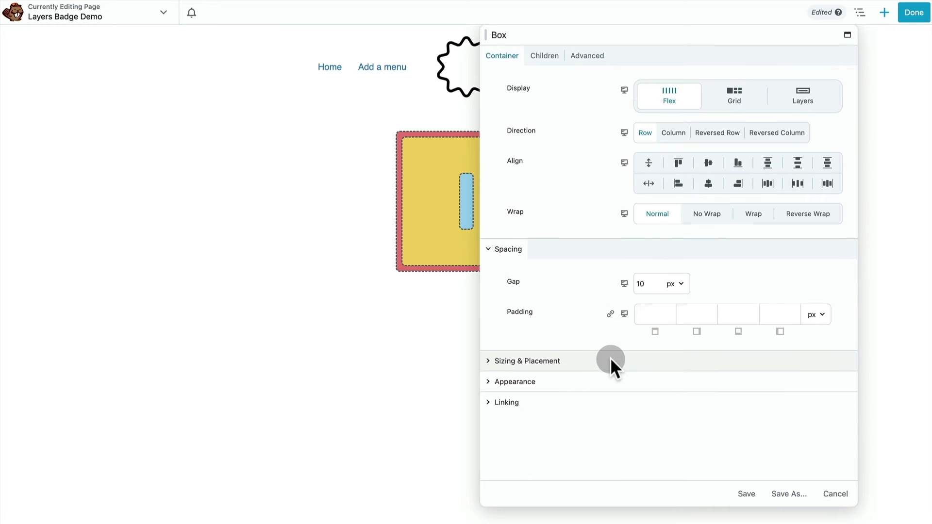
scroll(790, 411, "down", 4)
left_click(730, 383)
type("210")
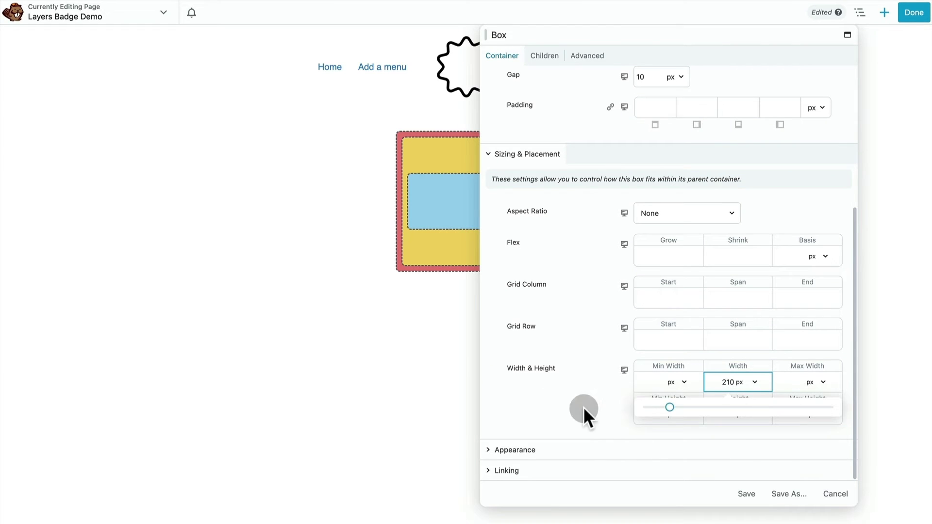
left_click(728, 414)
type("210")
left_click(750, 494)
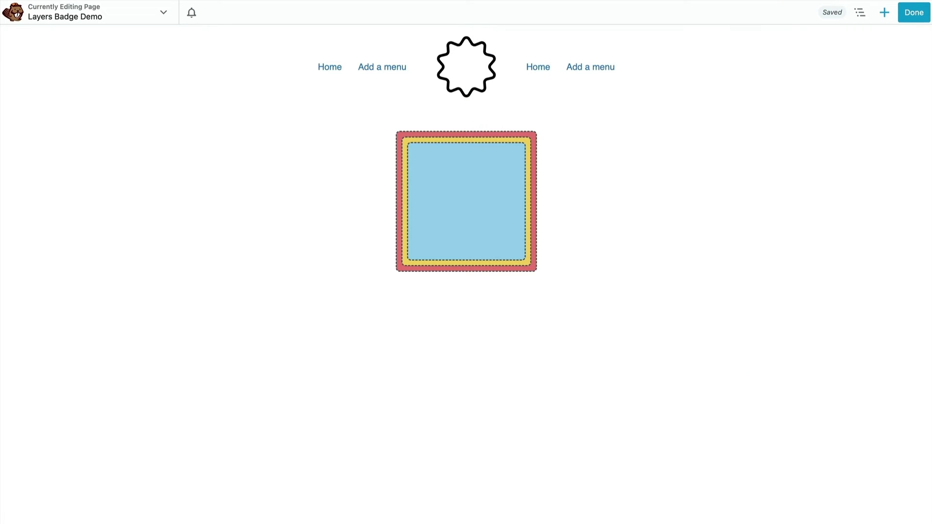
Step: Add a Text Editor module inside the blue box with the text "Groovy"
left_click(884, 13)
left_click_drag(866, 194, 502, 237)
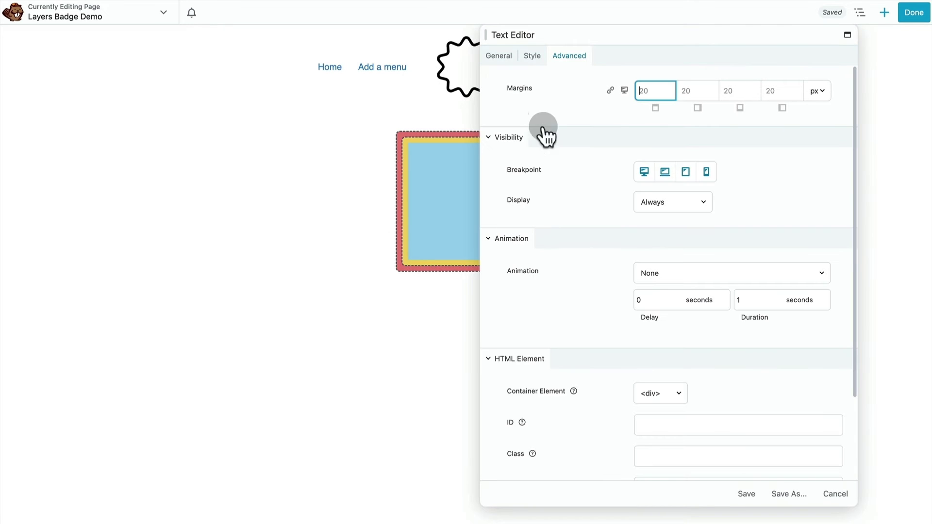
left_click(510, 58)
type("Groovy")
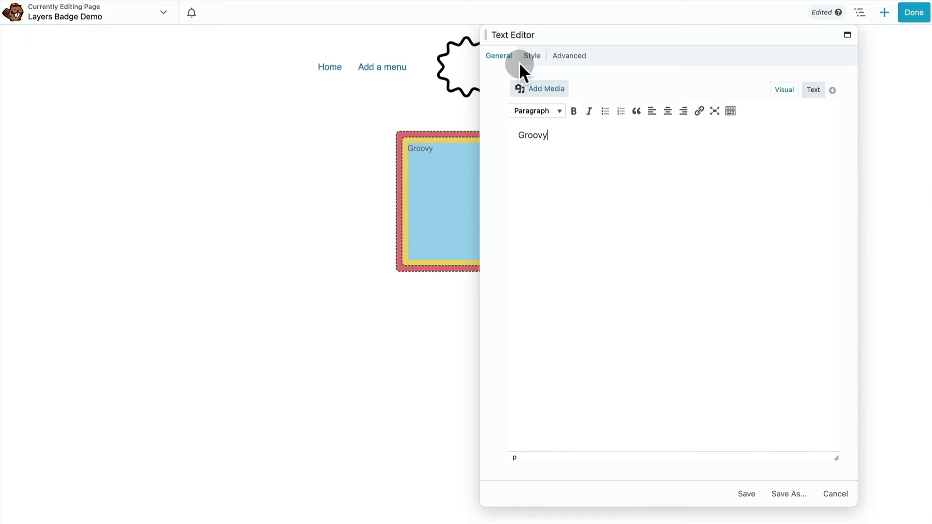
Step: Style the Groovy text with the Bangers font at 60 px and the color #003744
left_click(527, 59)
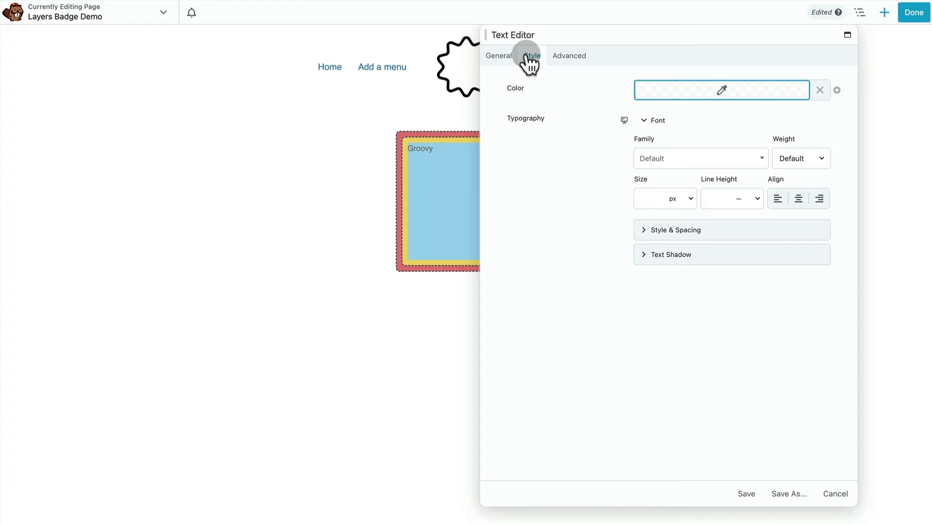
left_click(653, 158)
left_click(663, 234)
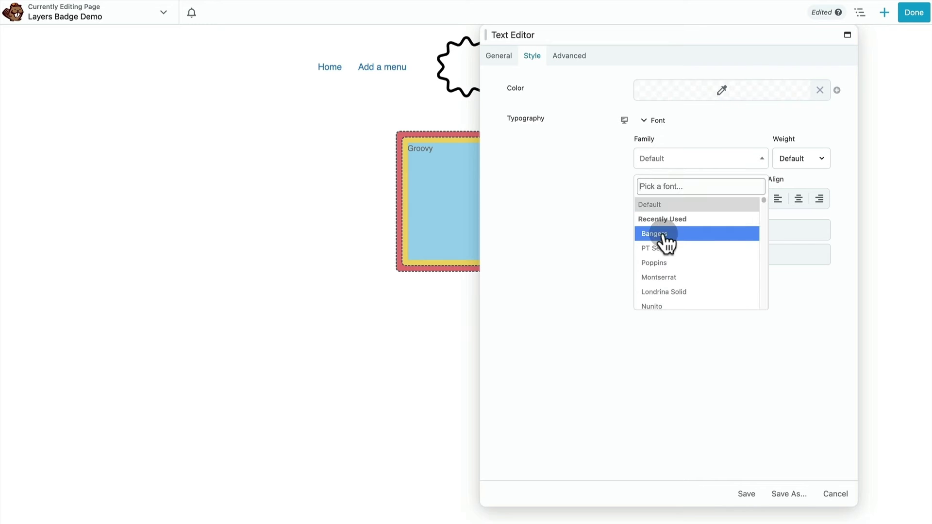
left_click(651, 199)
left_click_drag(645, 224, 694, 224)
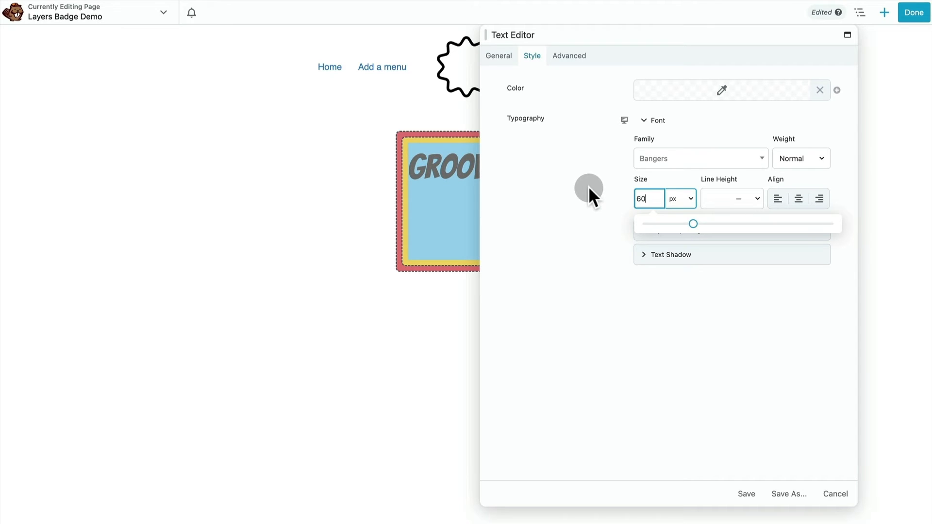
left_click(661, 93)
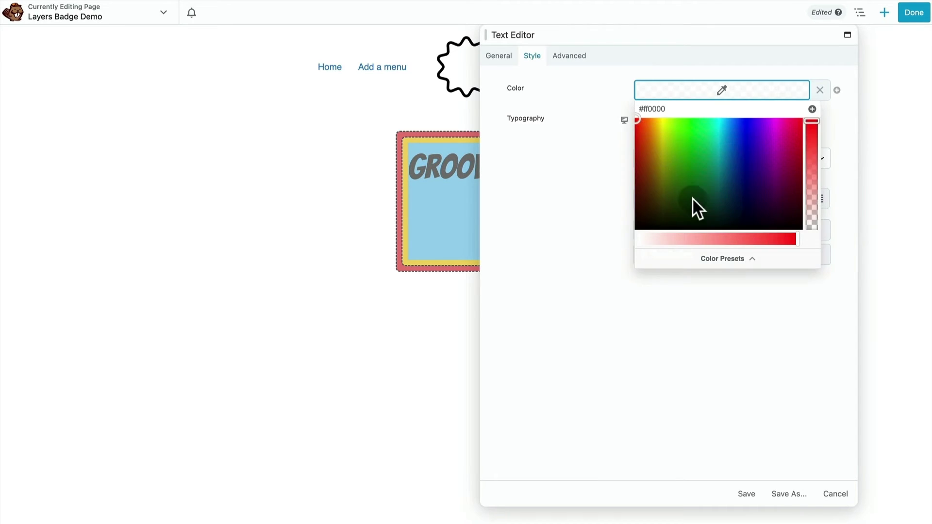
left_click(725, 201)
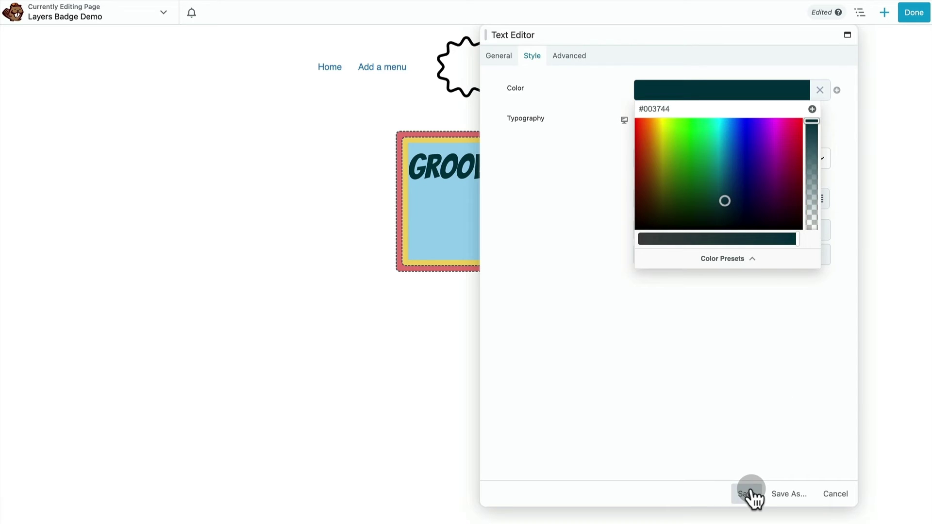
Step: Add custom CSS to the Groovy text module that tilts the text counterclockwise, and save
left_click(557, 39)
left_click(569, 55)
scroll(578, 268, "down", 2)
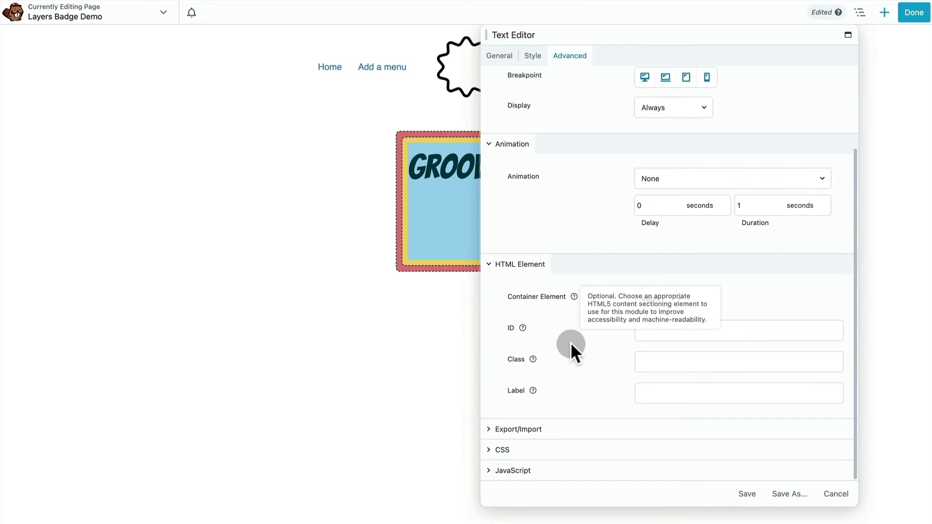
left_click(562, 447)
scroll(558, 418, "down", 3)
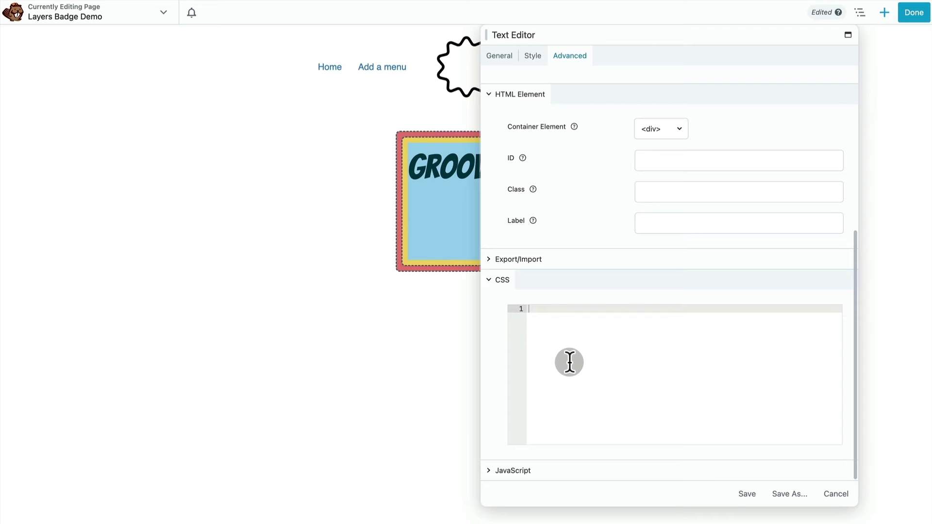
left_click(741, 493)
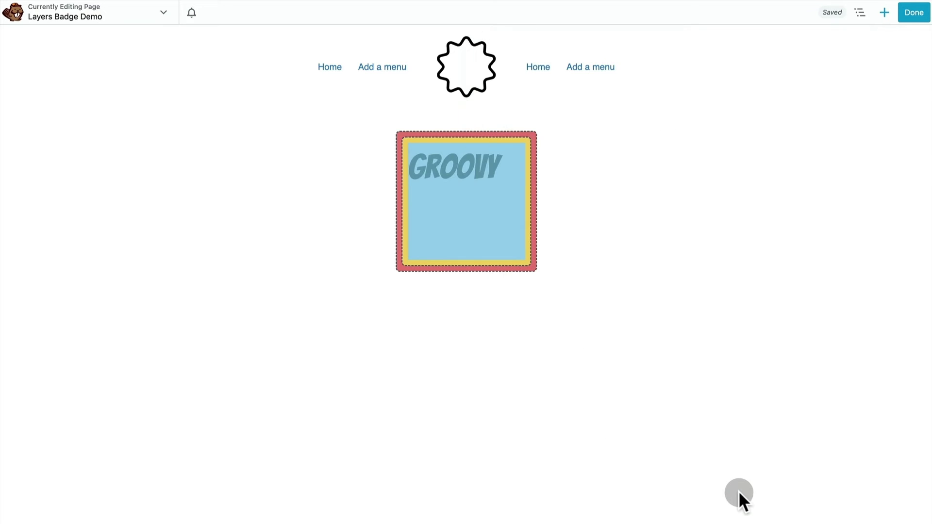
Step: Center the content of the blue box vertically and horizontally and save
left_click(859, 13)
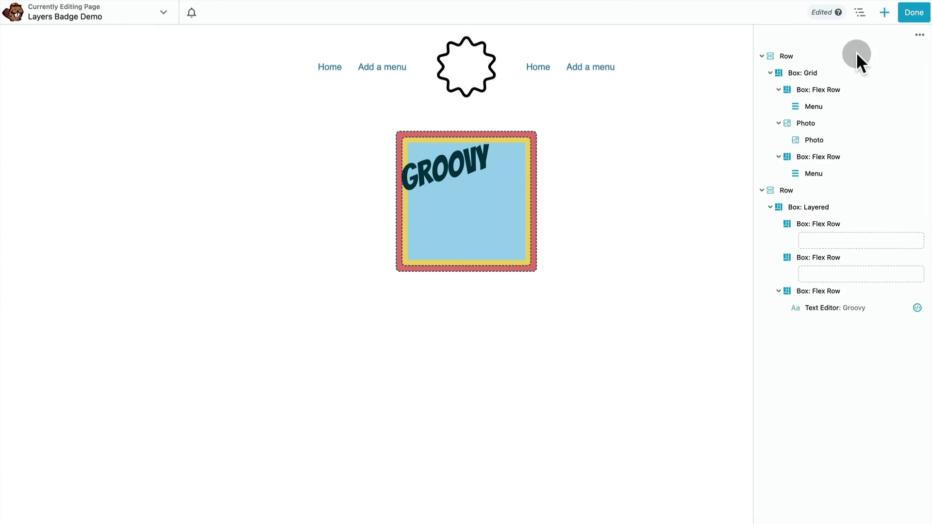
left_click(841, 293)
left_click(502, 55)
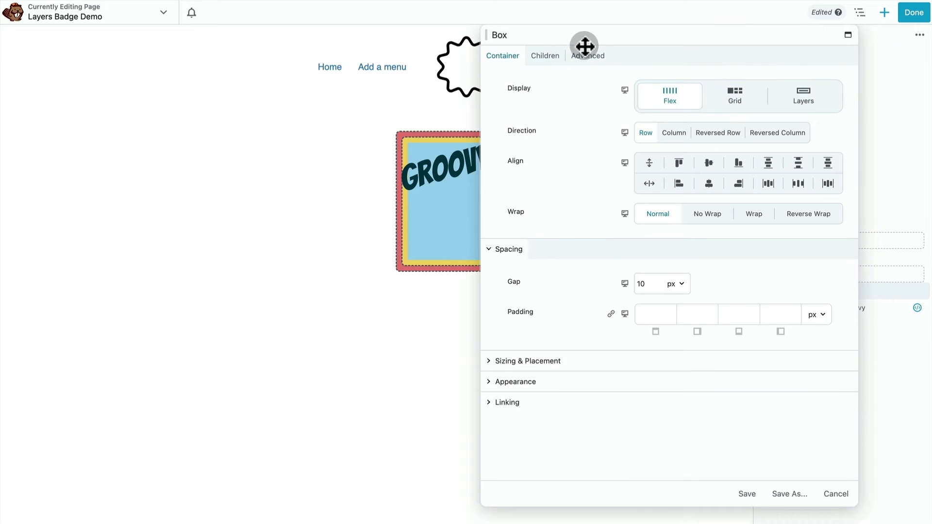
left_click_drag(581, 37, 644, 115)
left_click_drag(743, 115, 609, 51)
left_click(732, 248)
left_click(732, 269)
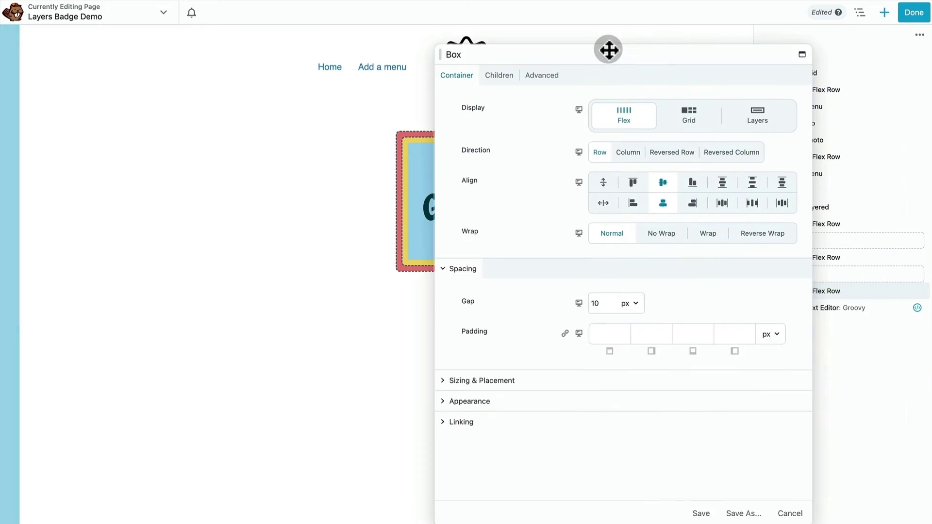
left_click(706, 518)
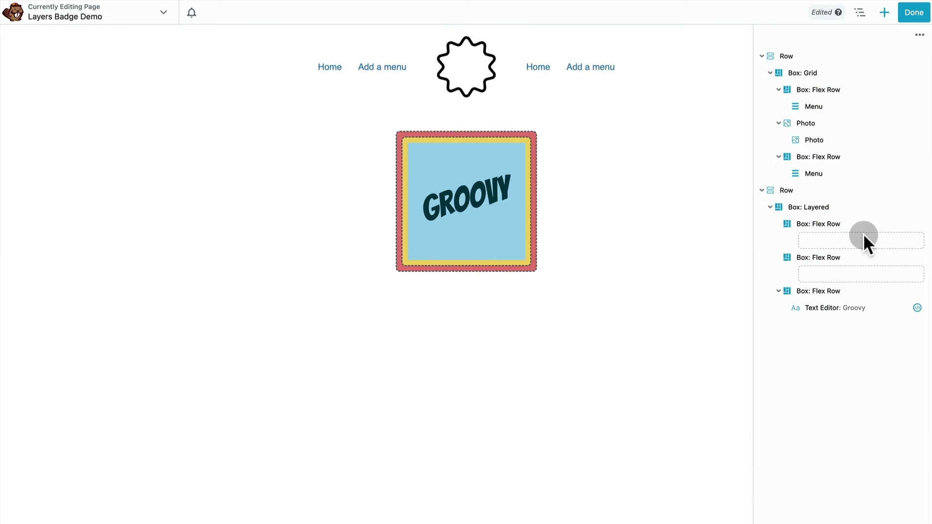
Step: Give the red box a border radius of 125 px on all four corners and save
left_click(832, 227)
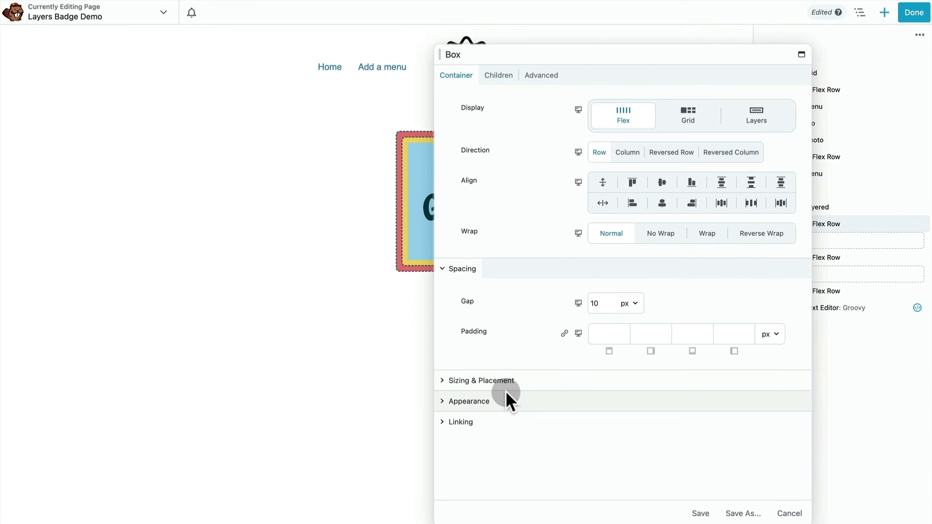
left_click(513, 381)
scroll(515, 381, "down", 5)
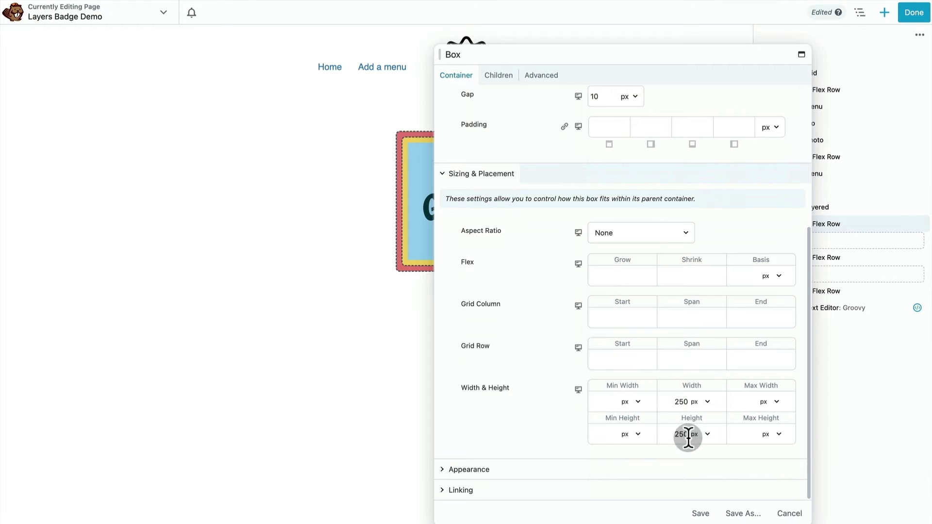
left_click(628, 471)
left_click(617, 455)
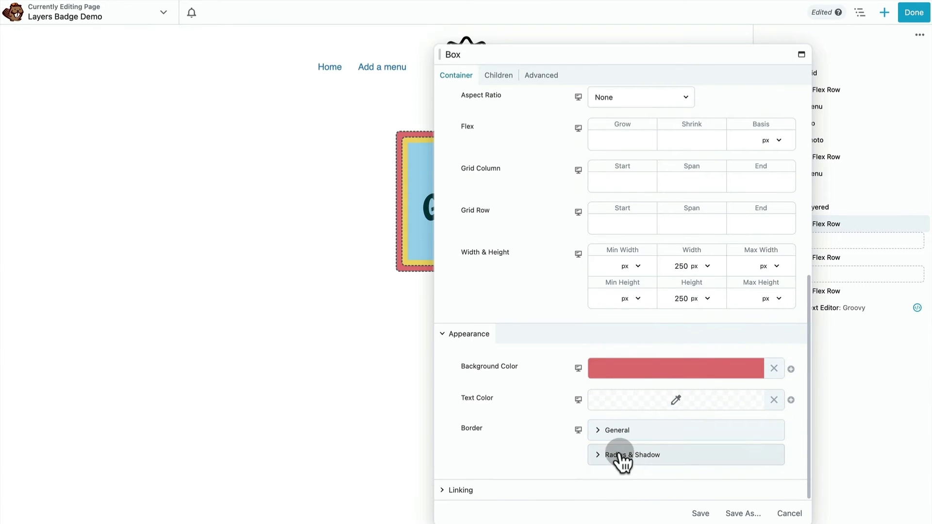
left_click(613, 385)
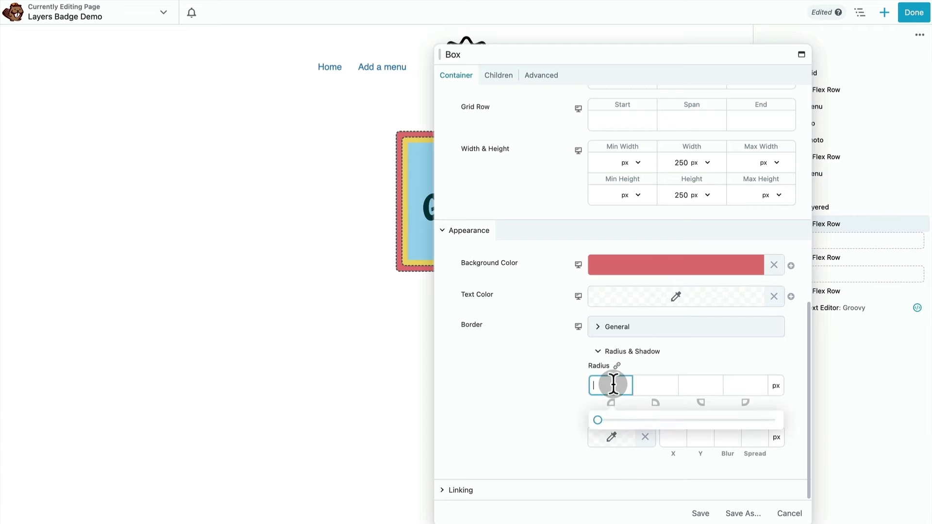
type("12")
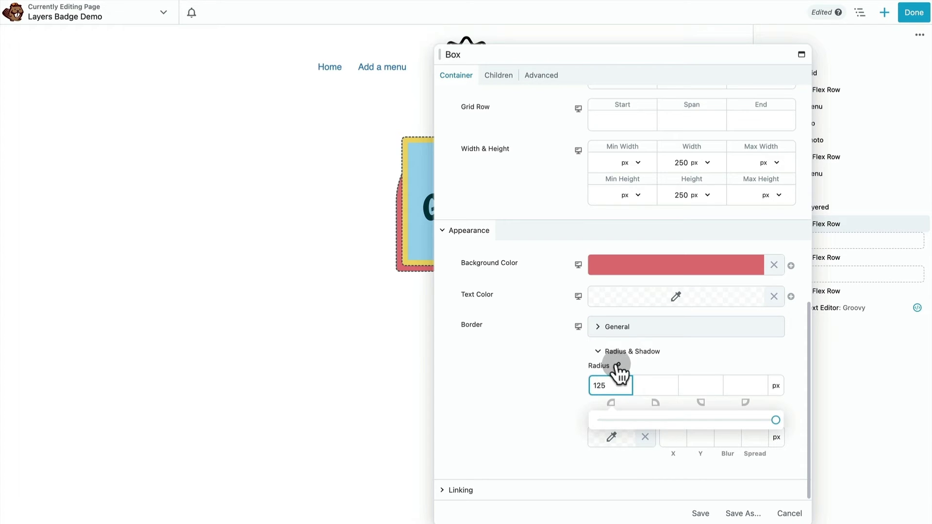
type("5")
left_click(618, 365)
left_click(699, 512)
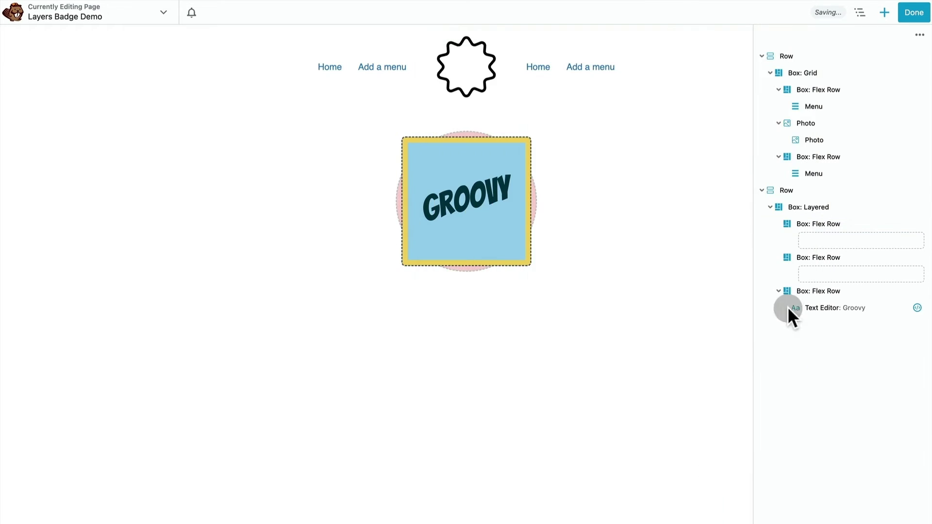
Step: Give the yellow box a border radius of 115 px on all four corners and save
left_click(825, 259)
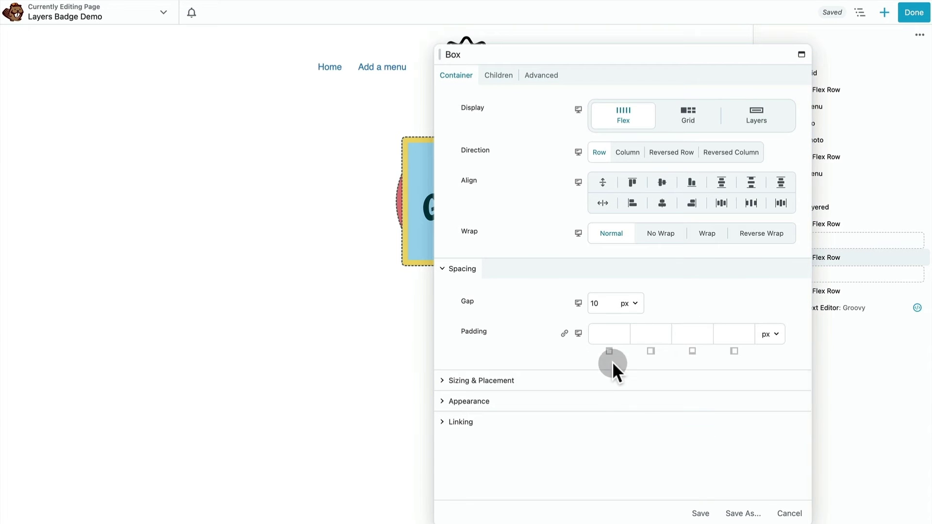
left_click(616, 381)
scroll(618, 413, "down", 5)
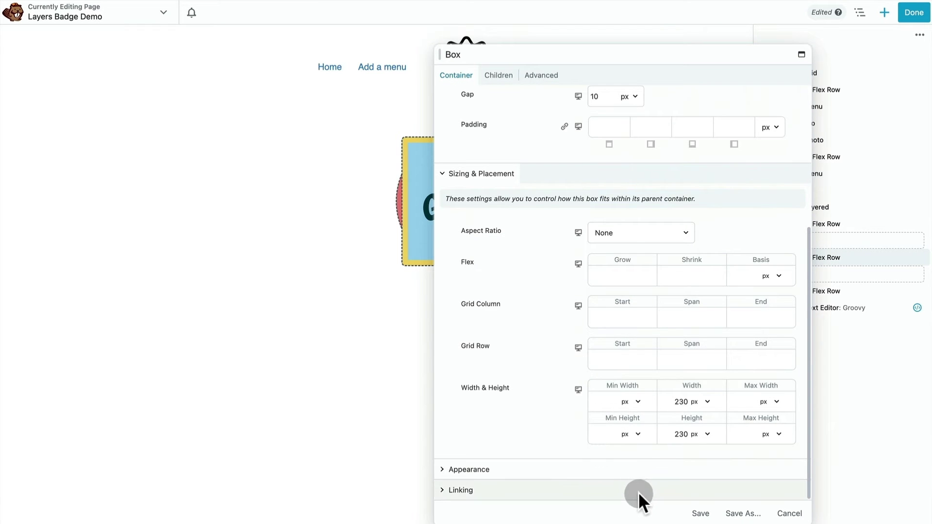
left_click(641, 476)
scroll(646, 466, "down", 3)
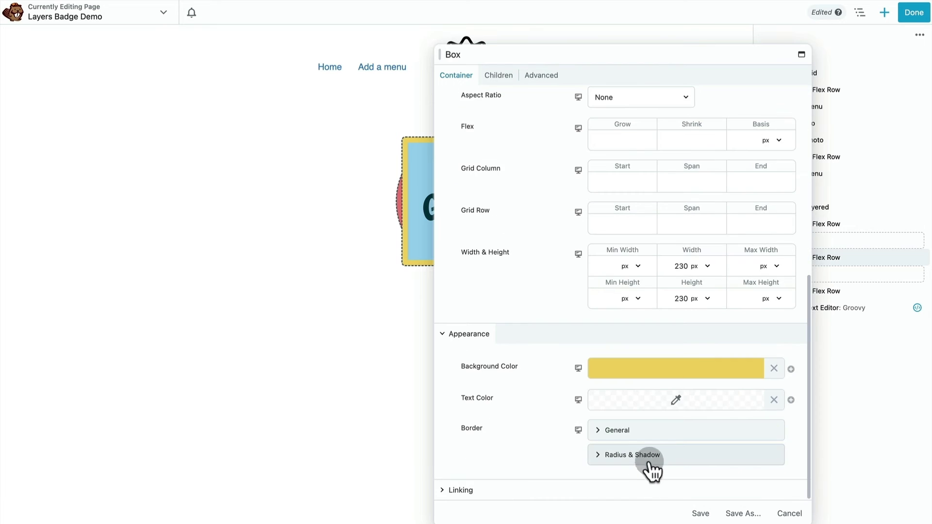
left_click(647, 459)
scroll(650, 456, "down", 2)
left_click(610, 386)
type("115")
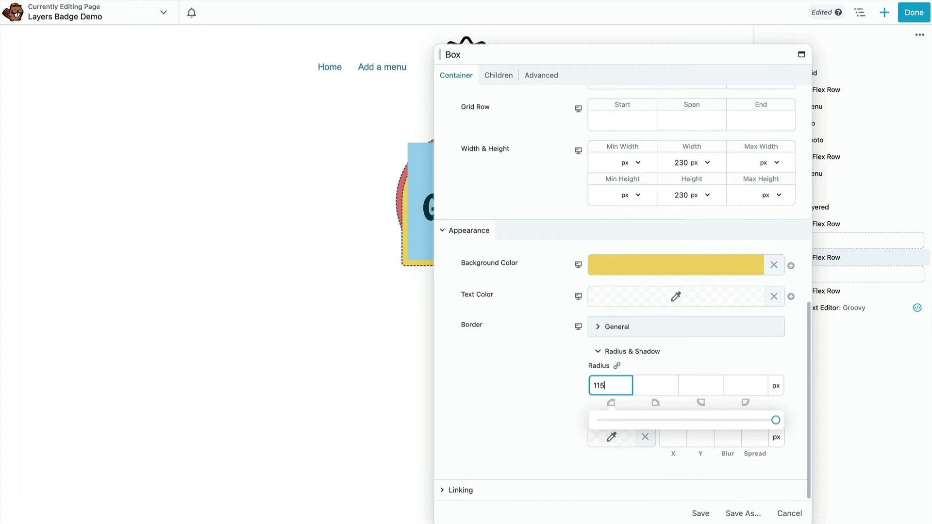
left_click(618, 366)
left_click(699, 512)
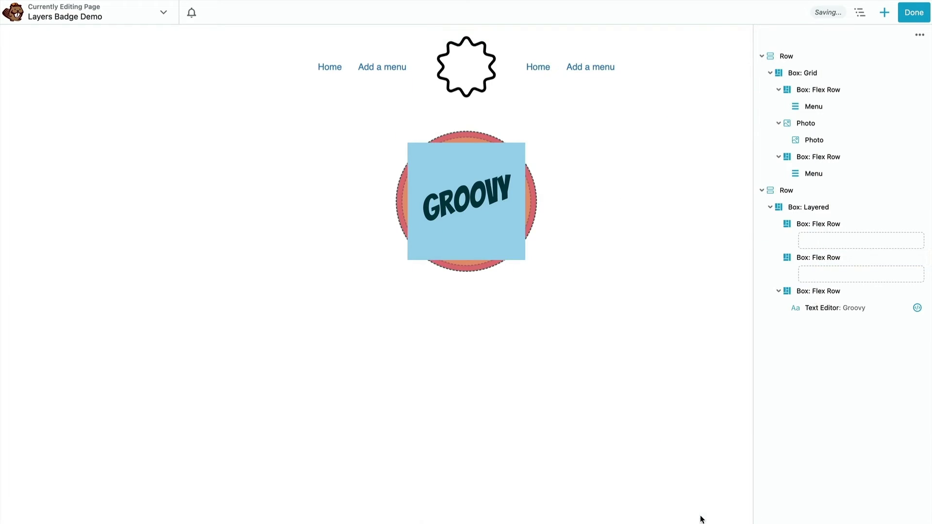
Step: Give the blue box a border radius of 105 px on all four corners and save
left_click(826, 294)
left_click(578, 381)
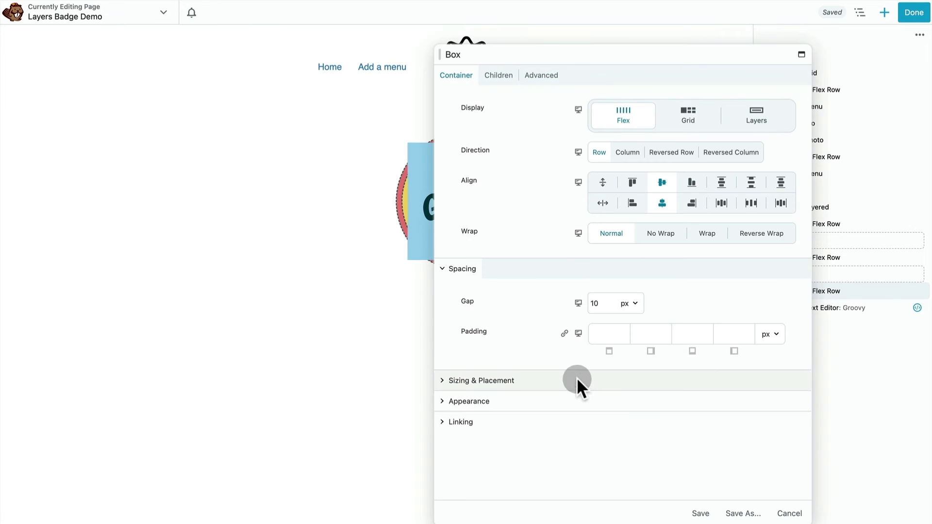
left_click(678, 410)
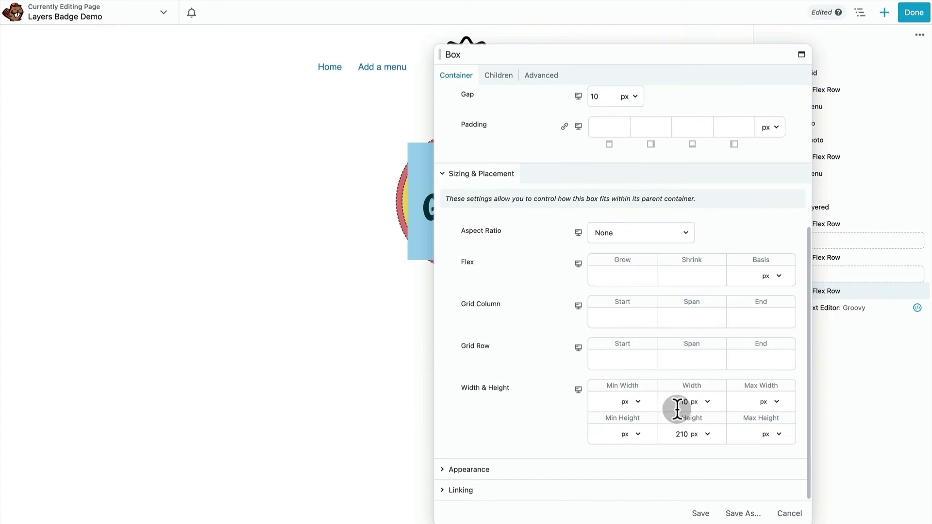
left_click(713, 470)
left_click(704, 461)
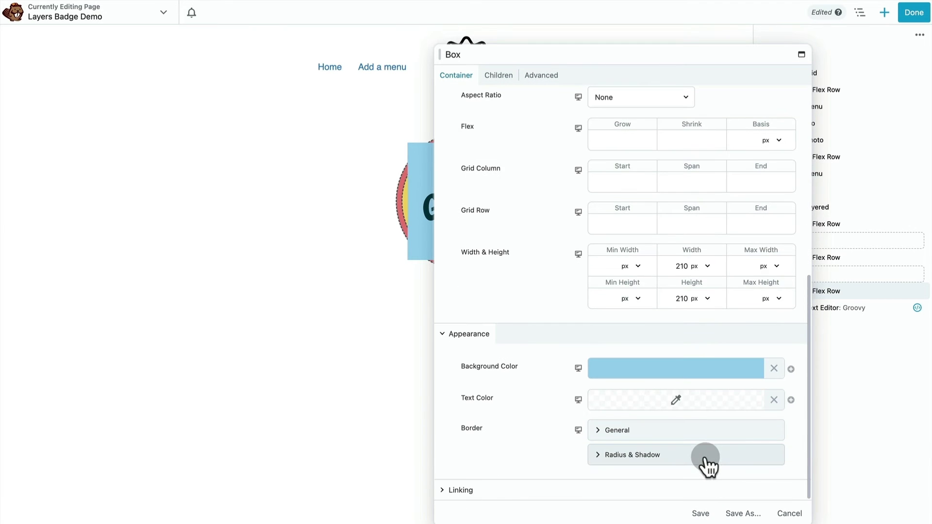
left_click(606, 385)
type("105")
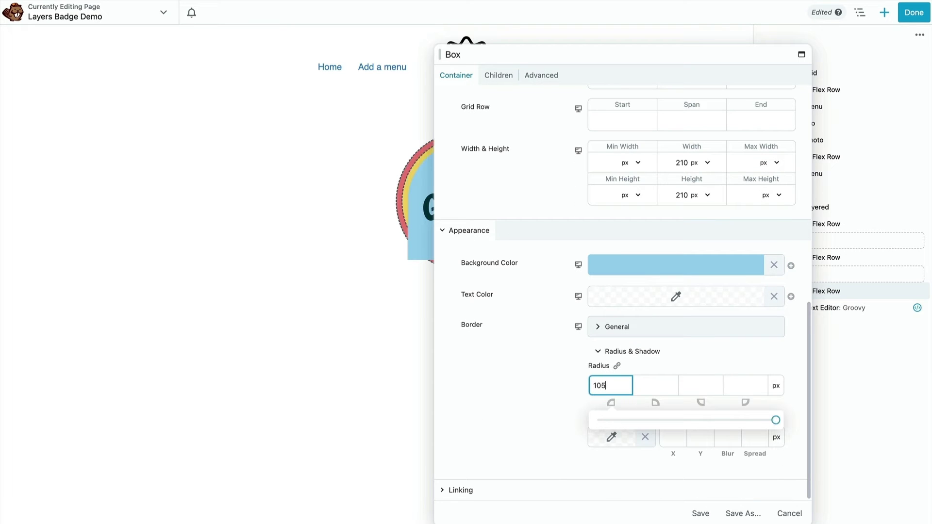
left_click(616, 366)
left_click(700, 513)
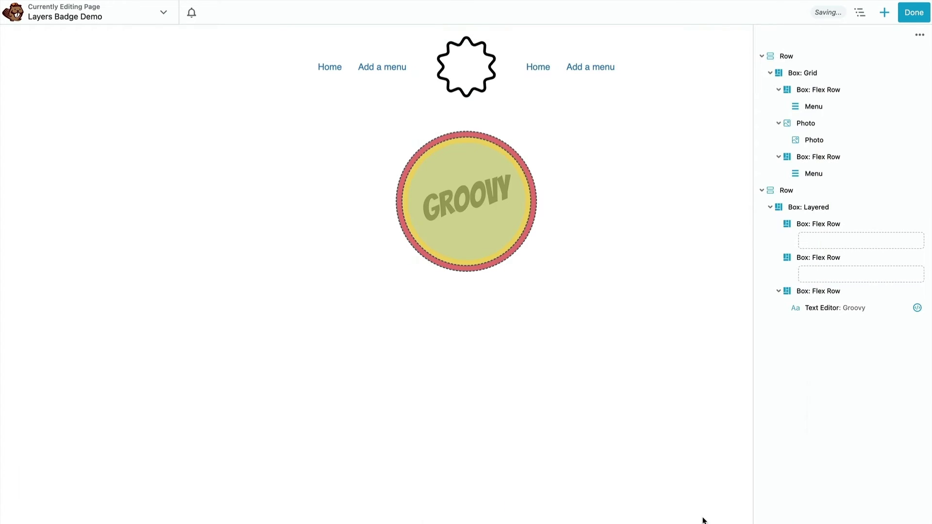
Step: Move the layered badge box into the header grid between the two menus and remove the old photo module
left_click(770, 207)
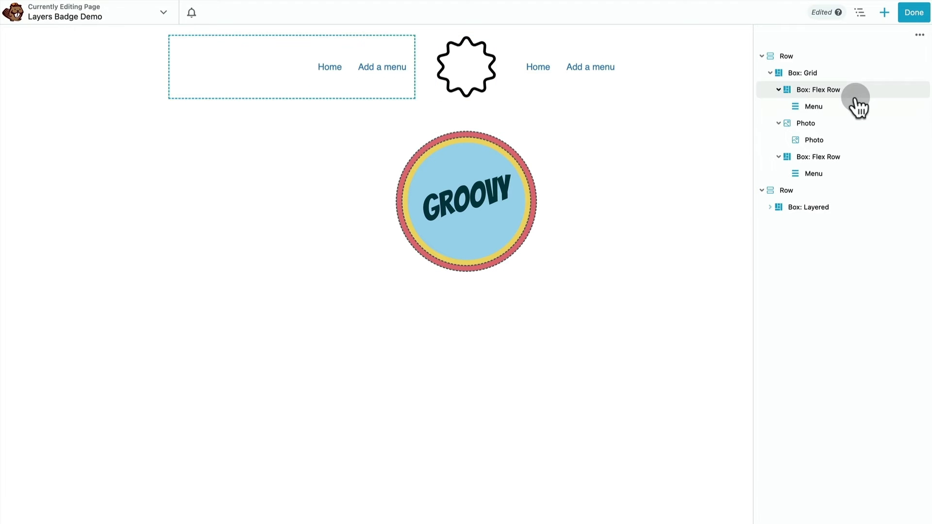
left_click_drag(780, 210, 790, 120)
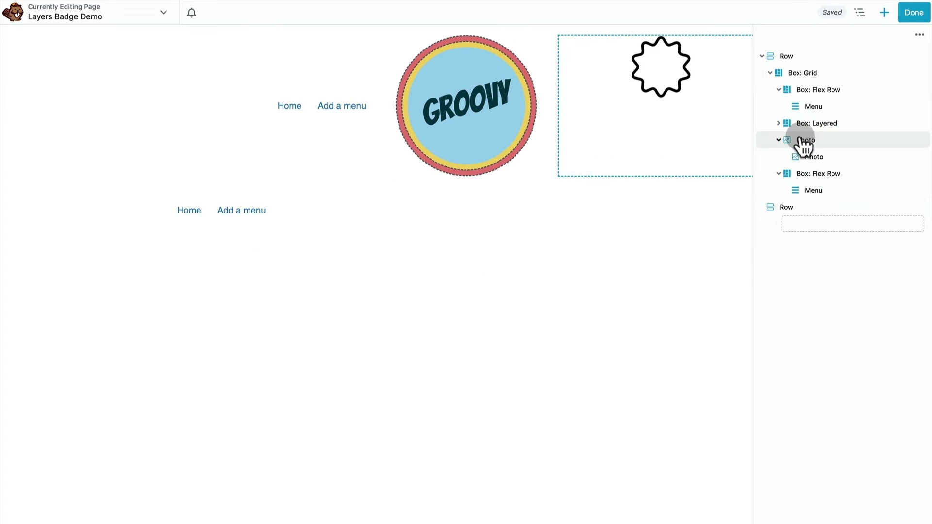
right_click(828, 141)
left_click(851, 194)
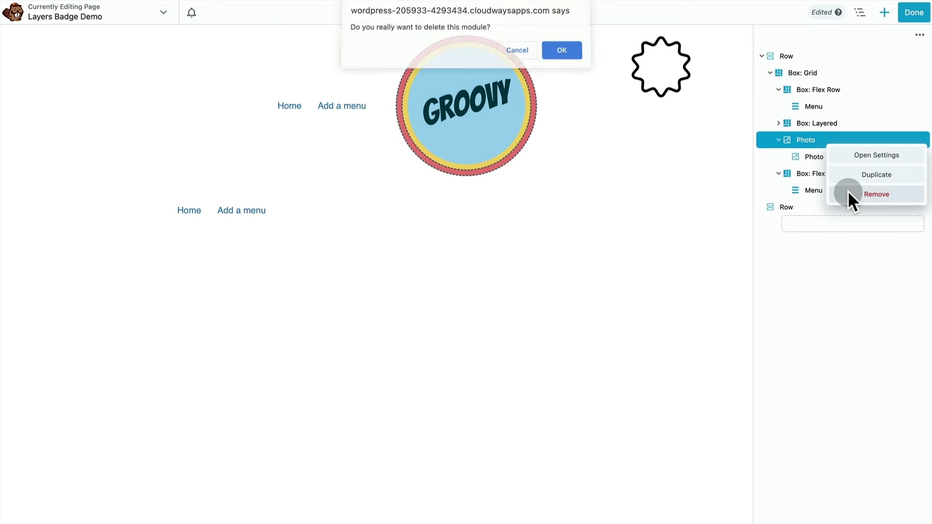
left_click(563, 53)
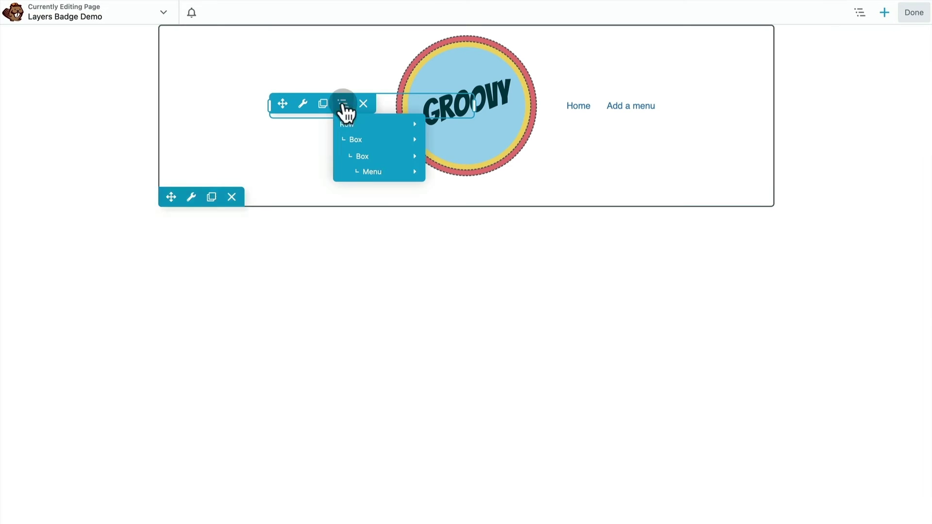
Step: Set the link color of the menu before the badge to black
left_click(383, 113)
left_click(522, 196)
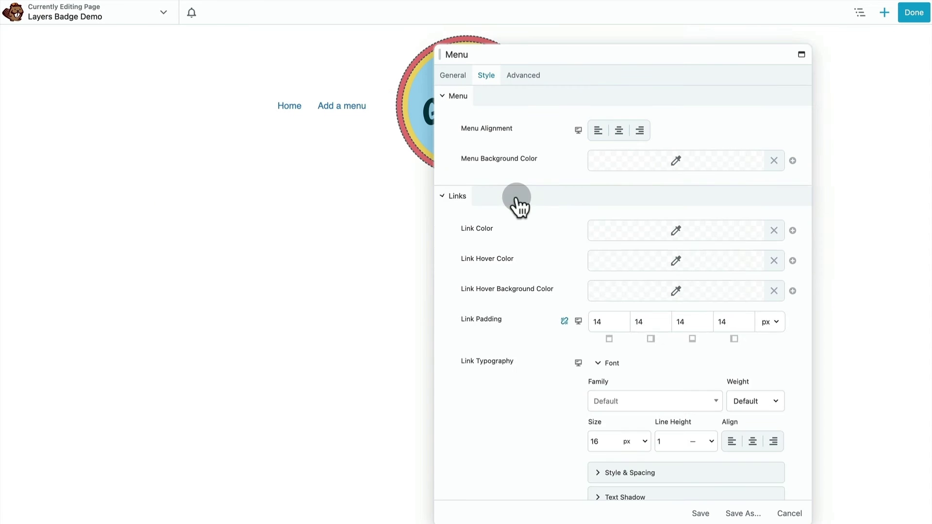
scroll(516, 202, "down", 1)
left_click(647, 184)
left_click_drag(593, 292, 603, 360)
left_click(565, 386)
Step: Set that menu's link typography to Poppins, Semi-Bold, in uppercase and save
left_click(610, 354)
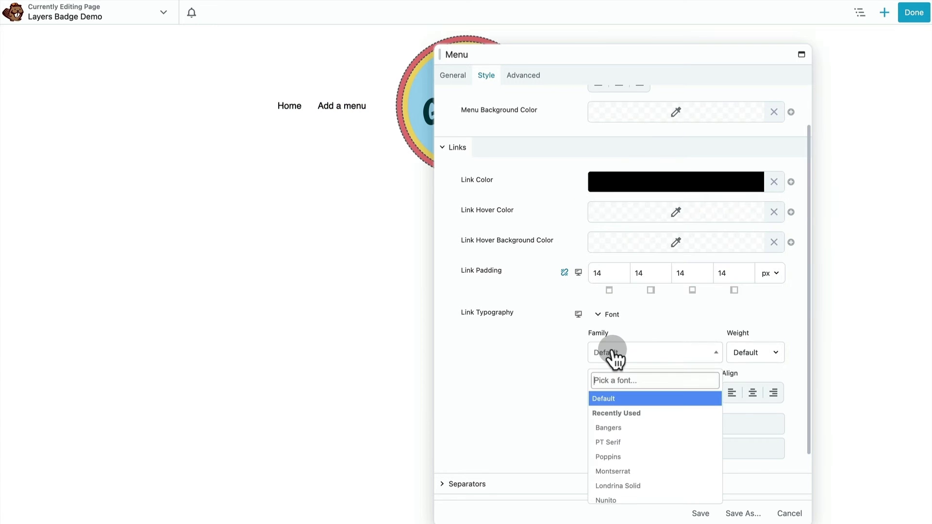
left_click(610, 441)
left_click(743, 354)
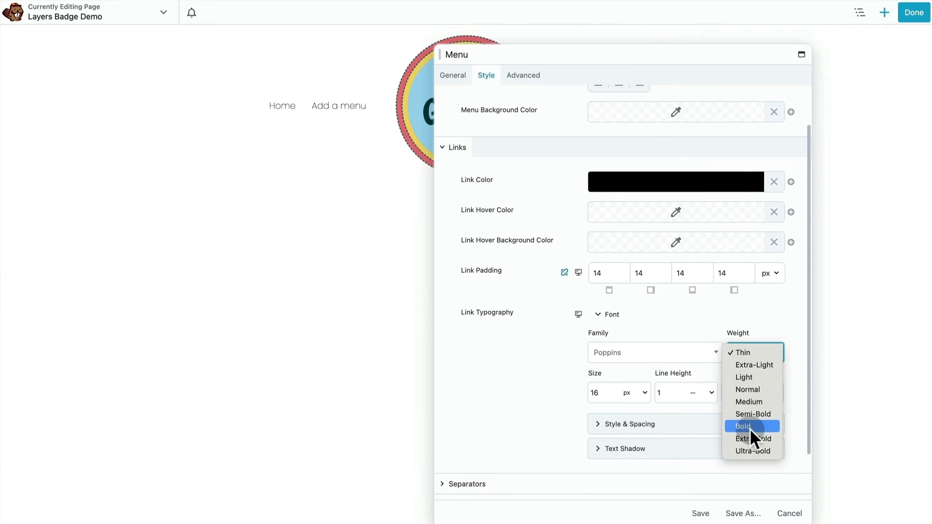
left_click(755, 414)
left_click(758, 424)
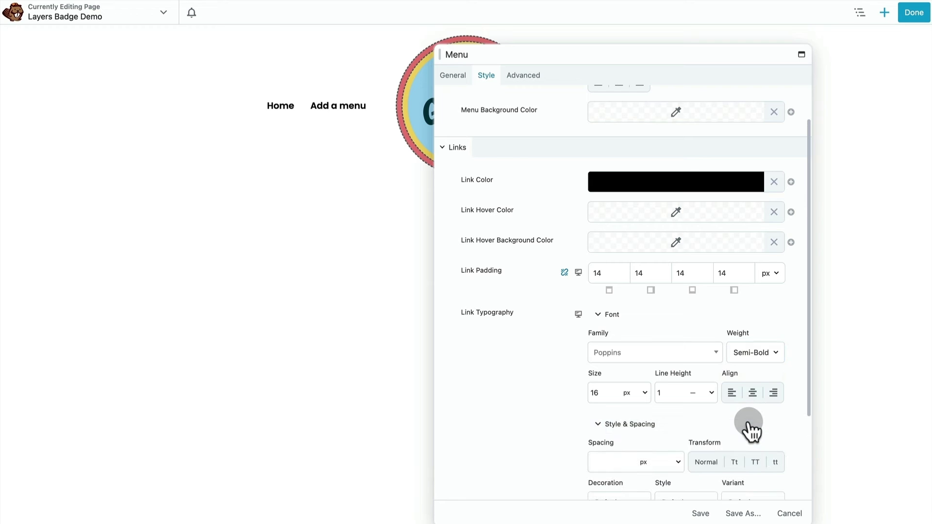
scroll(752, 428, "down", 1)
left_click(756, 423)
left_click(701, 513)
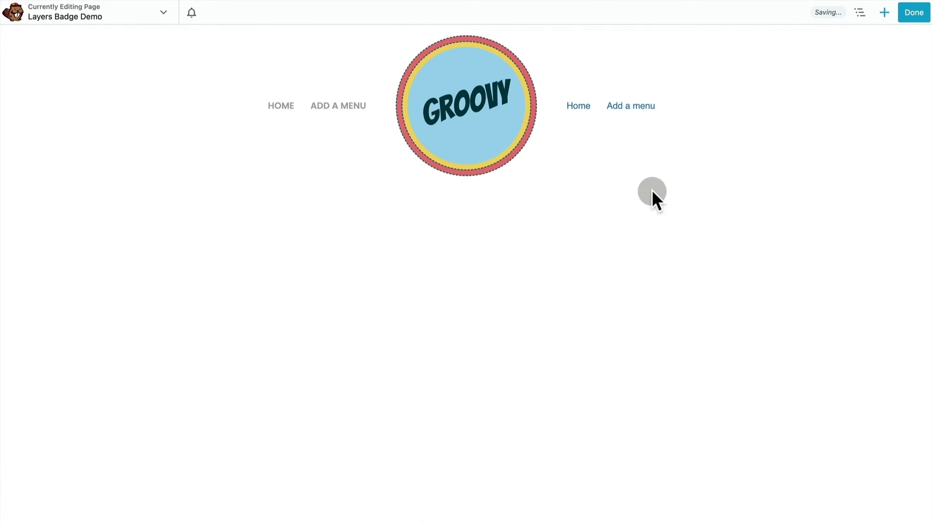
Step: Set the link color of the menu after the badge to black
left_click(660, 116)
left_click(490, 80)
left_click(476, 197)
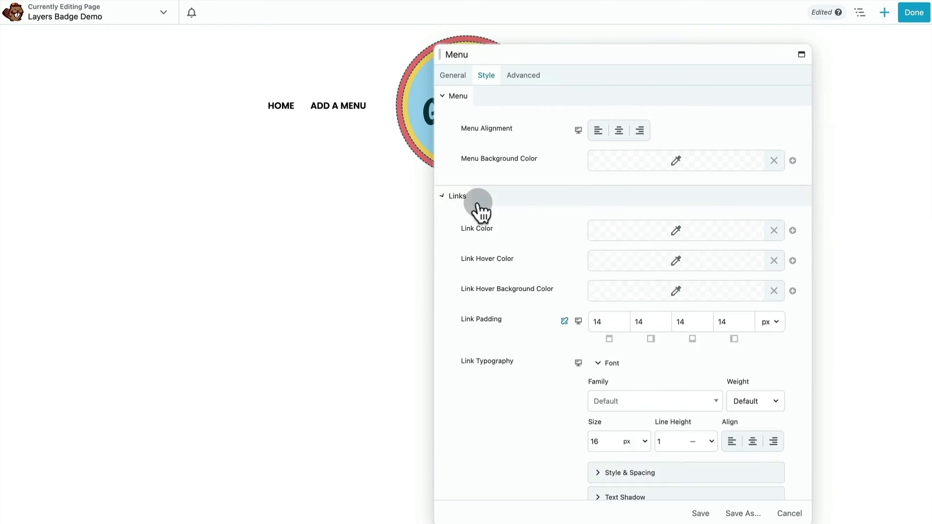
left_click(601, 232)
left_click_drag(595, 271, 586, 413)
left_click(528, 420)
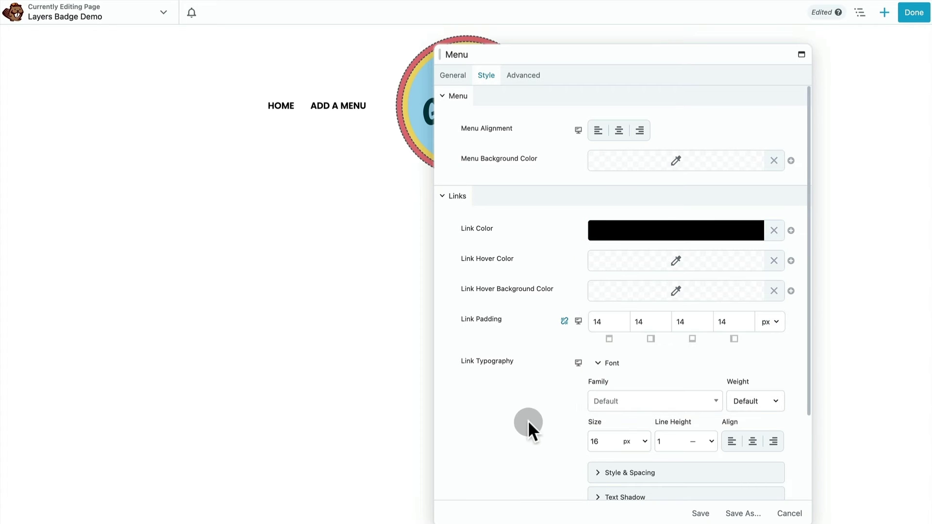
Step: Match the second menu's link typography to the first with Poppins, Semi-Bold and uppercase, and save
left_click(603, 401)
left_click(603, 505)
left_click(757, 402)
left_click(750, 462)
left_click(651, 472)
scroll(751, 366, "down", 4)
left_click(701, 513)
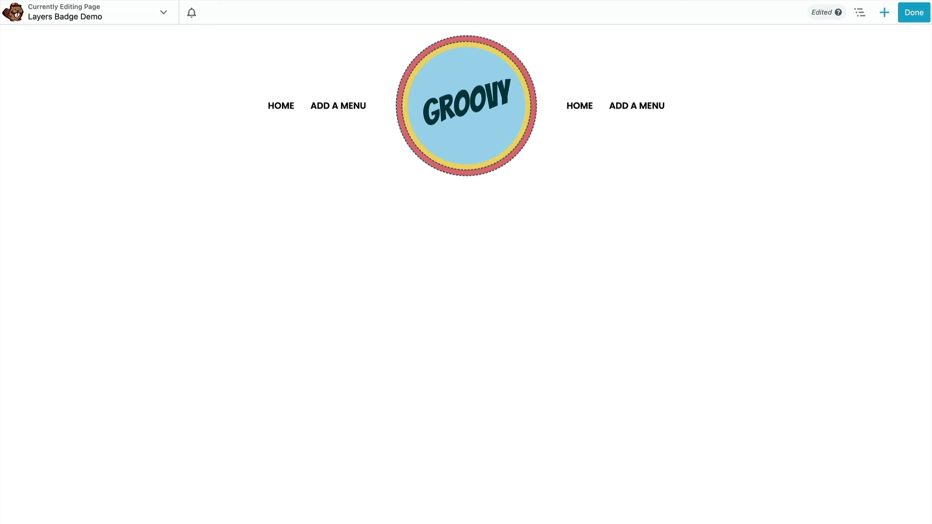
Step: Insert the saved rows Rainbow Badge Demo Top above the header and Rainbow Badge Demo Body below it
left_click(886, 13)
left_click(824, 38)
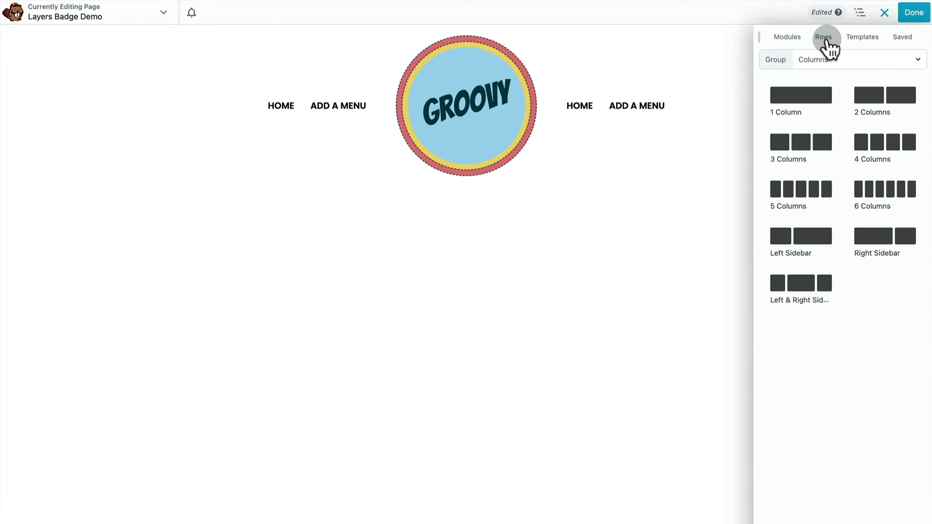
left_click(825, 59)
left_click(802, 183)
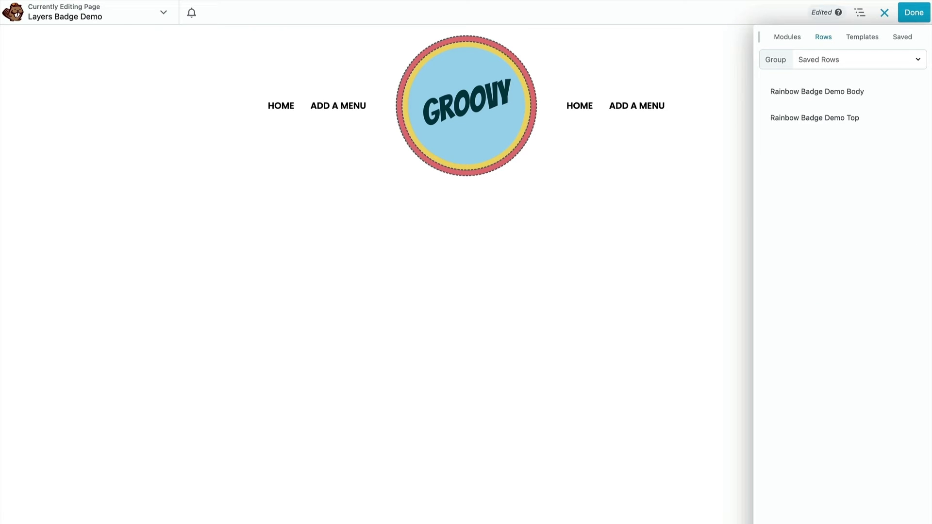
left_click_drag(849, 121, 581, 37)
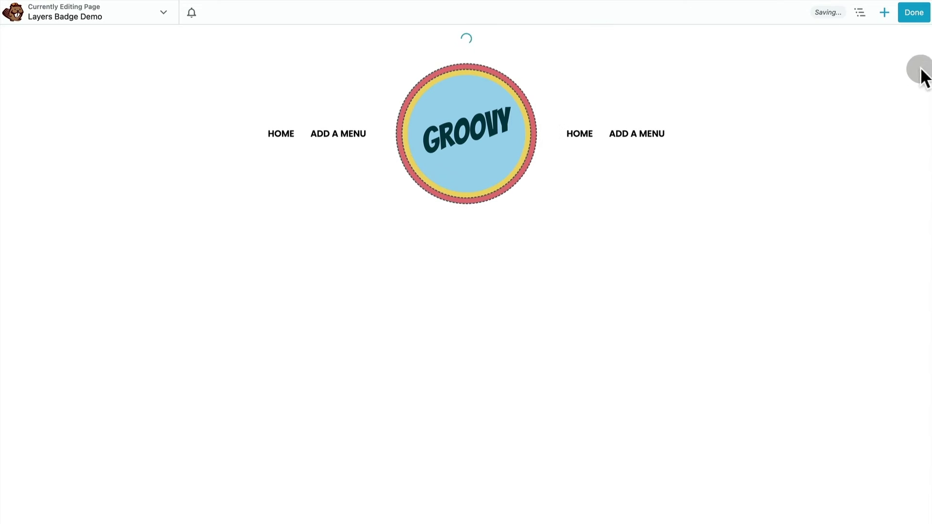
left_click(885, 13)
left_click_drag(854, 93, 546, 348)
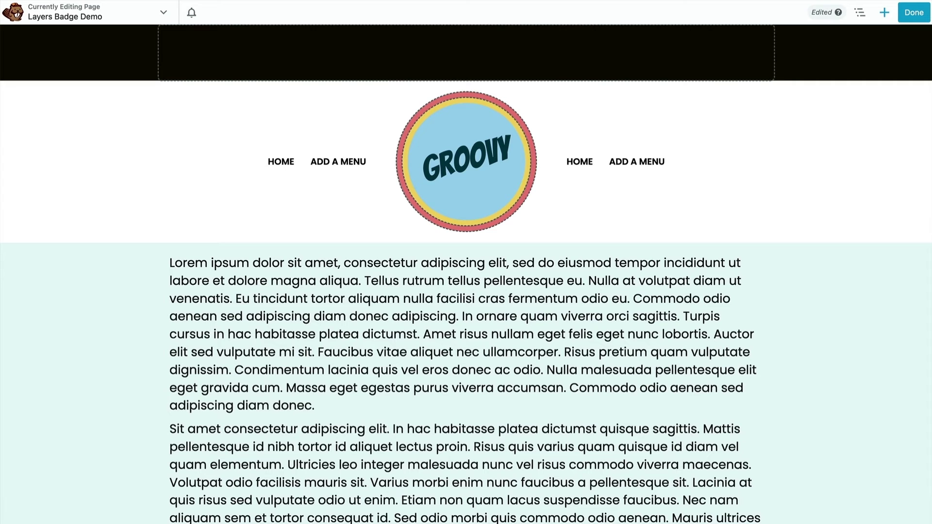
Step: Give the Groovy text module a 13 px right margin, save it, and publish the page
left_click(460, 191)
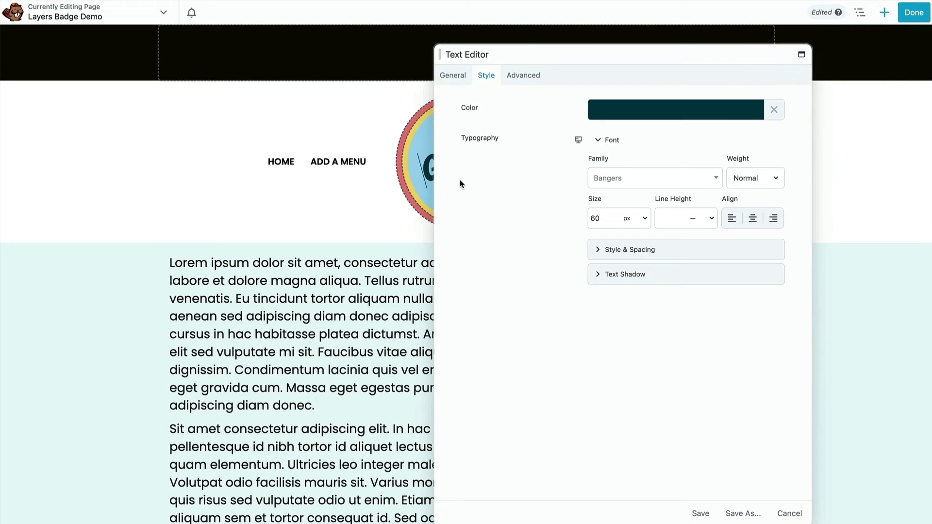
left_click(524, 74)
left_click_drag(528, 58, 170, 241)
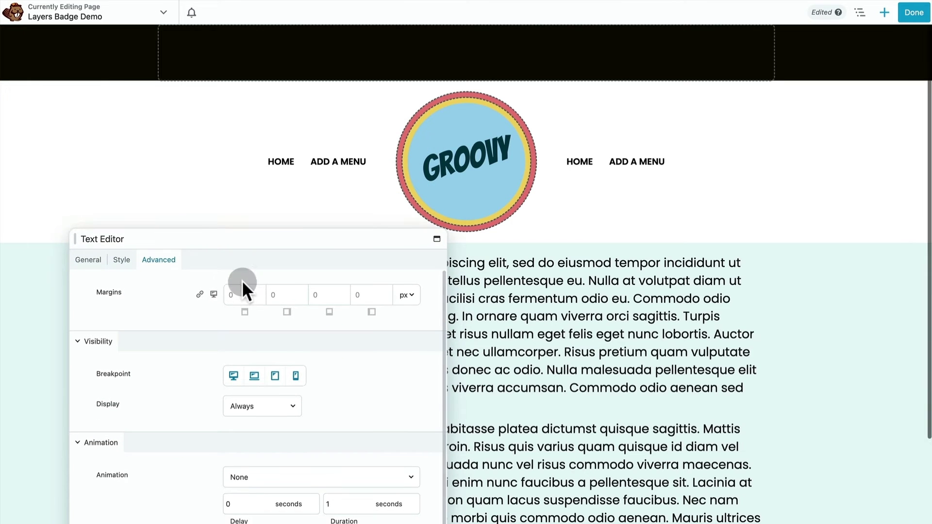
left_click(276, 294)
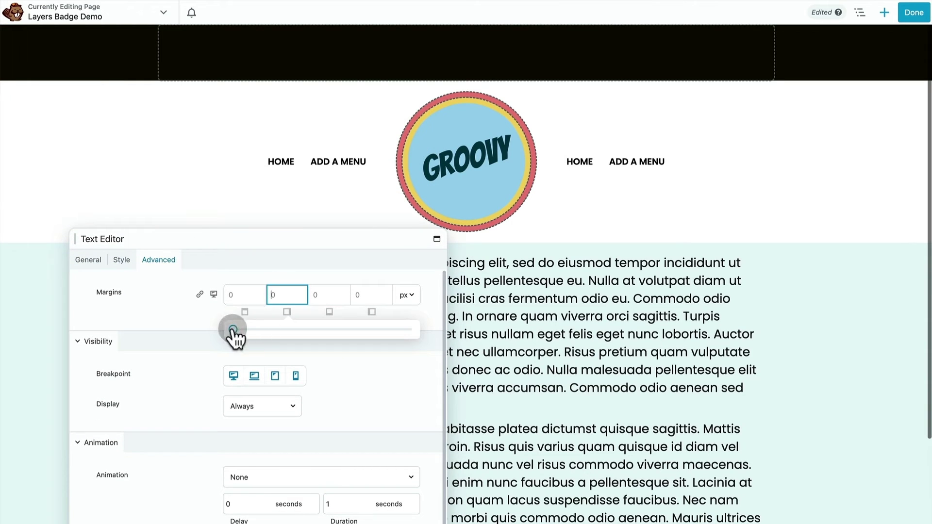
left_click_drag(233, 329, 256, 330)
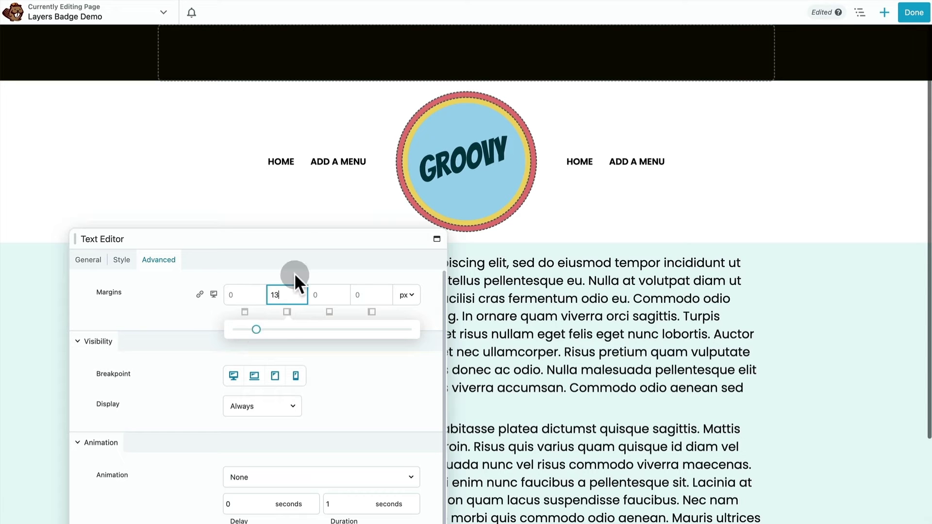
left_click_drag(297, 233, 462, 63)
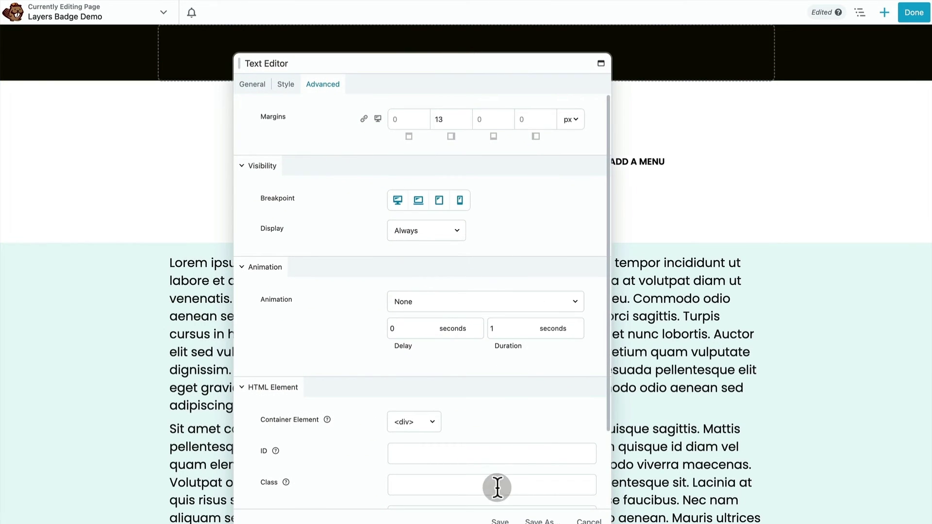
left_click(500, 520)
left_click(911, 14)
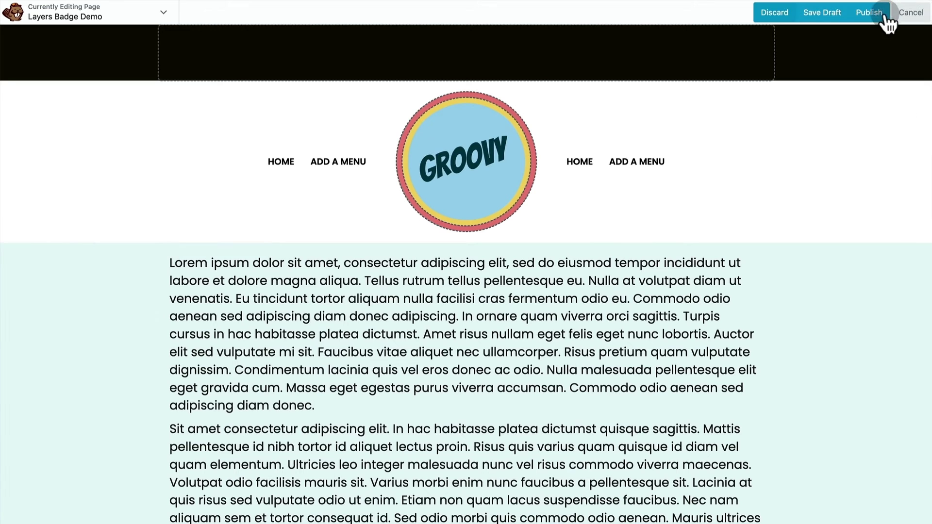
left_click(880, 13)
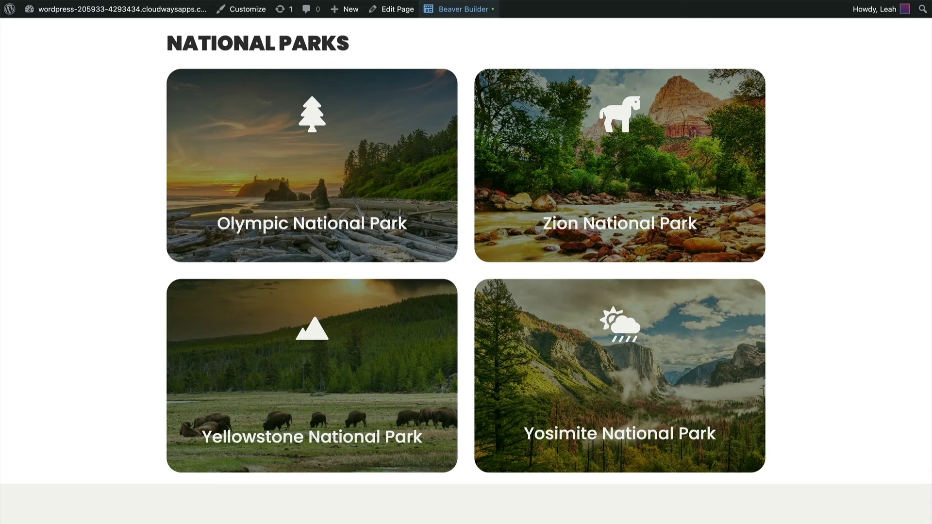
Step: Open the National Parks cards page for editing and examine the outline structure of its first layered card box
left_click(463, 9)
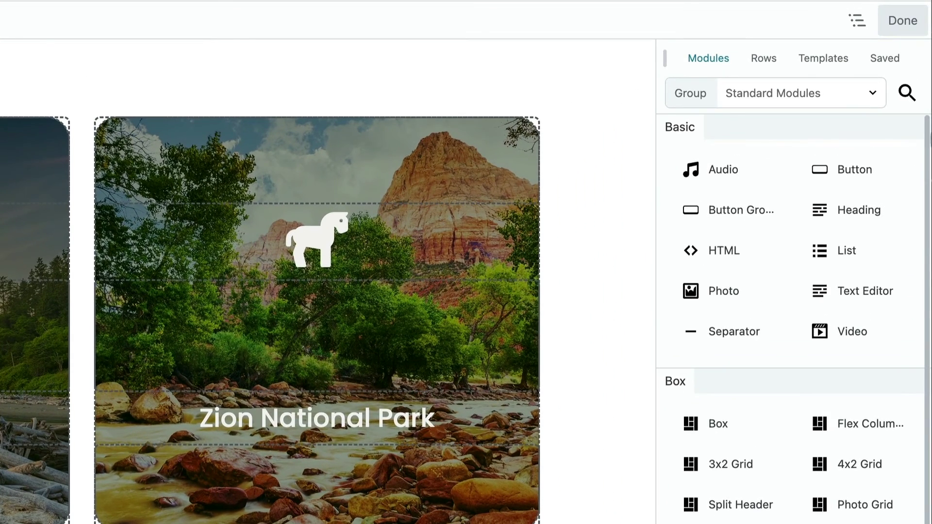
left_click(857, 22)
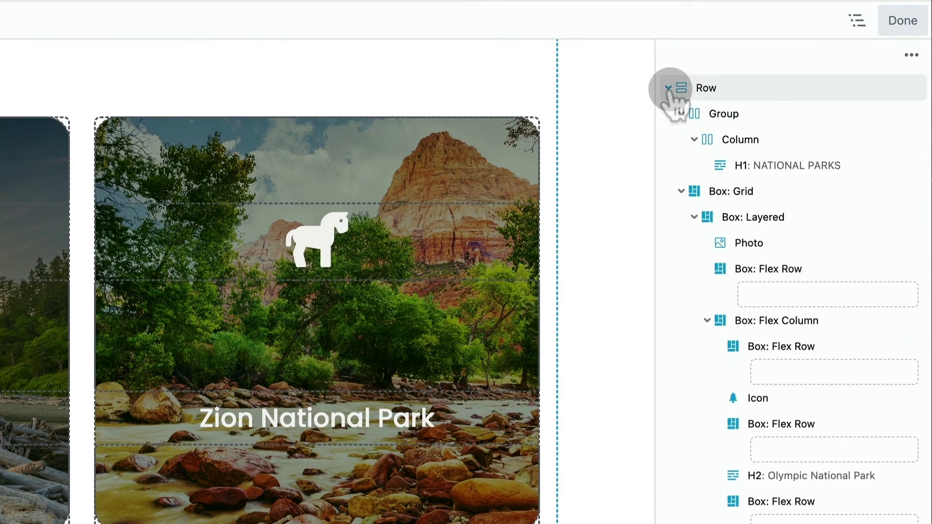
left_click(682, 113)
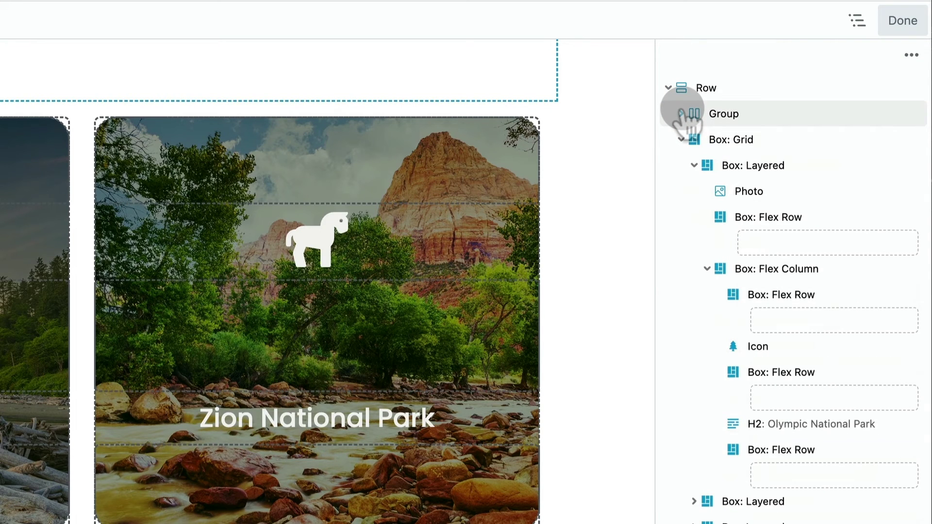
left_click(695, 165)
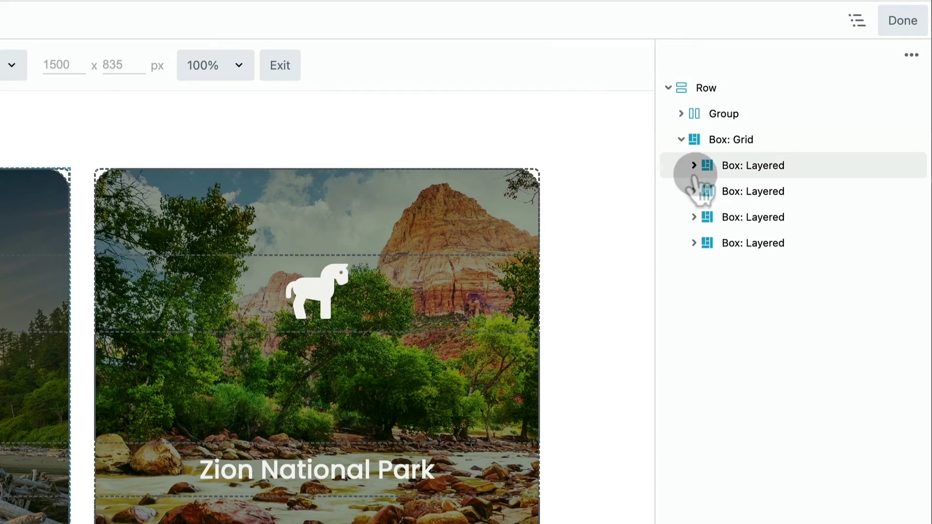
left_click(693, 166)
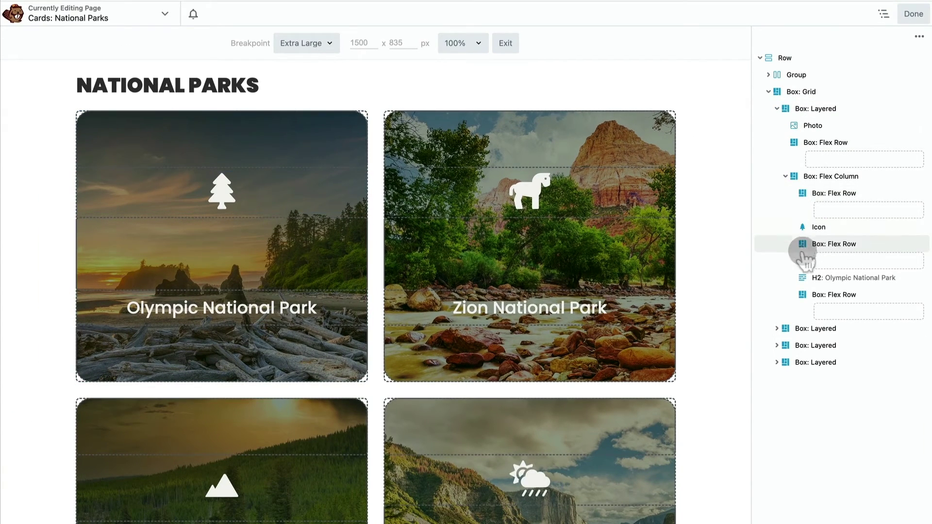
Step: Try raising the flex grow to 4 on the empty spacer box above the Olympic card's tree icon, then reduce it again
left_click(807, 194)
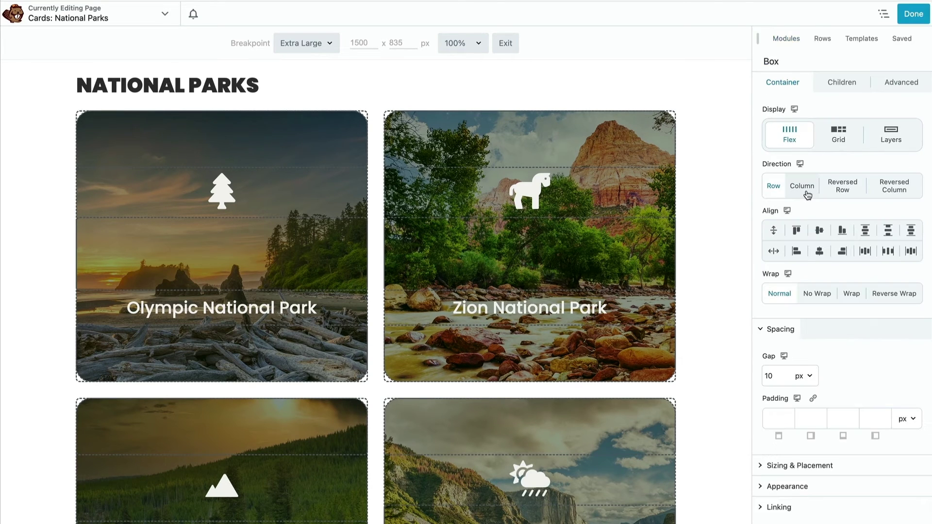
left_click(864, 468)
scroll(862, 471, "down", 6)
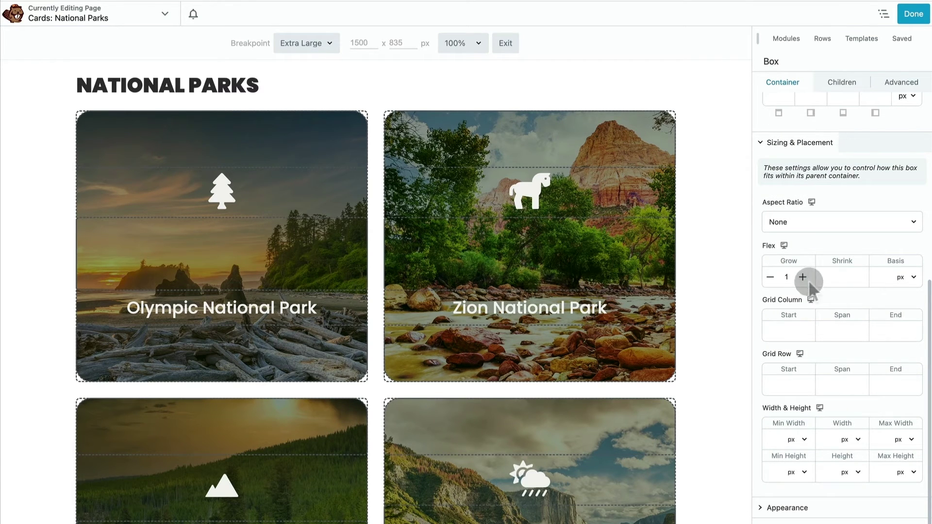
left_click(803, 277)
left_click(803, 277)
left_click(803, 278)
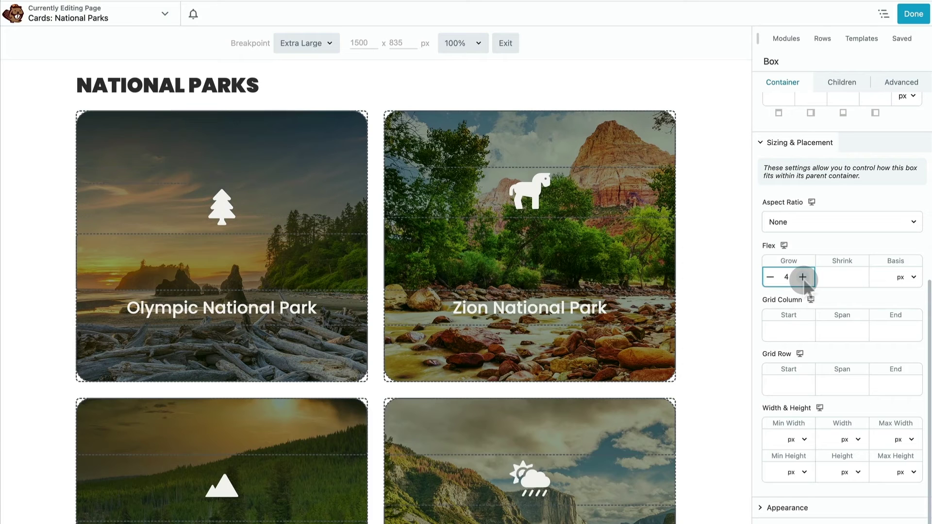
left_click(771, 277)
left_click(771, 277)
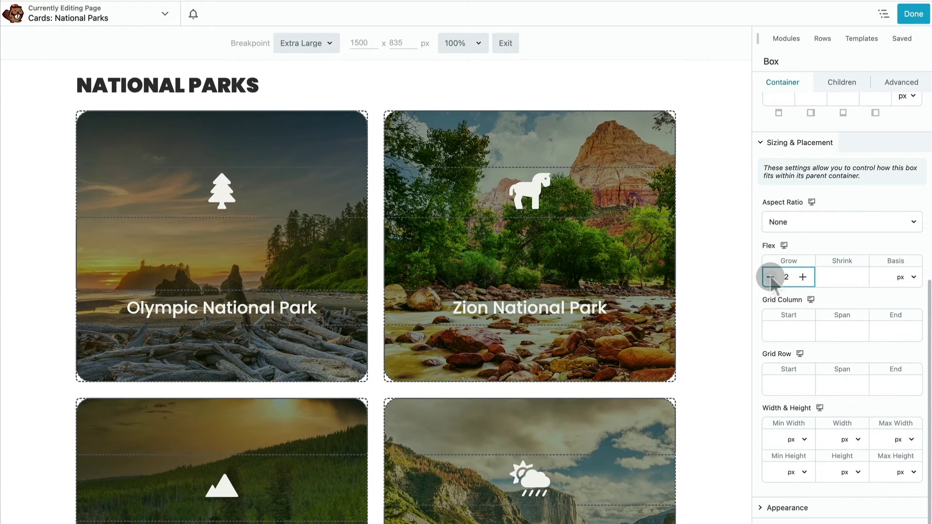
Step: Try a flex grow of 1 on the spacer box between the Olympic card's icon and heading, then return it to 3
left_click(280, 270)
left_click(806, 464)
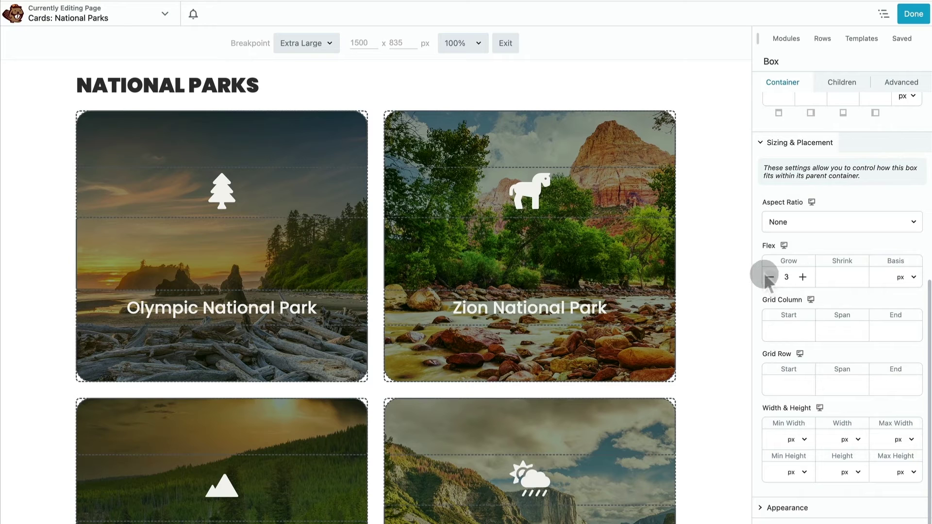
left_click(770, 277)
left_click(770, 277)
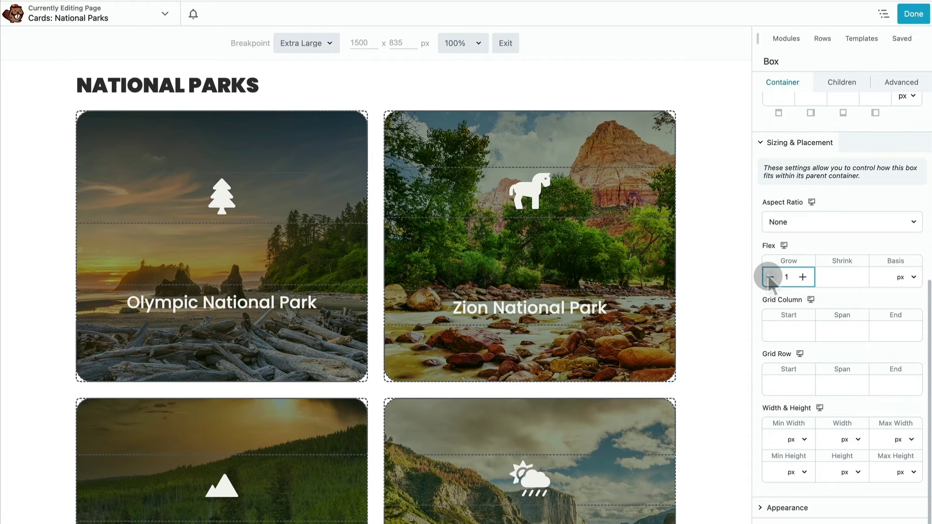
left_click(802, 278)
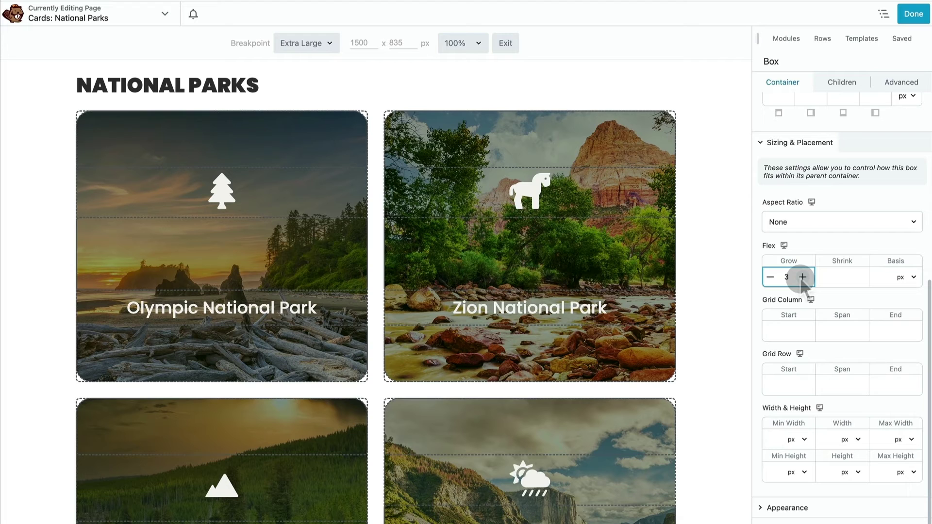
Step: Try a larger flex grow on the spacer box below the Olympic heading, return it to 1, and finish editing
mouse_move(248, 376)
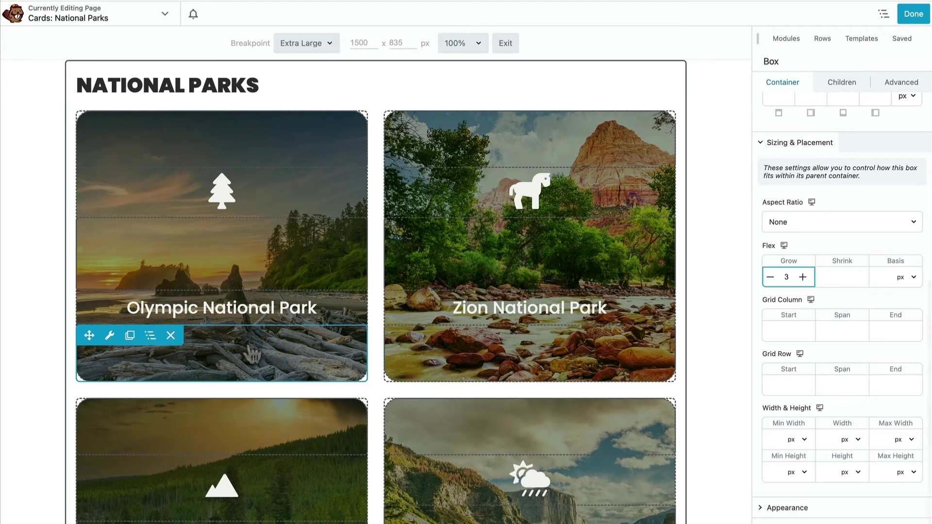
left_click(249, 377)
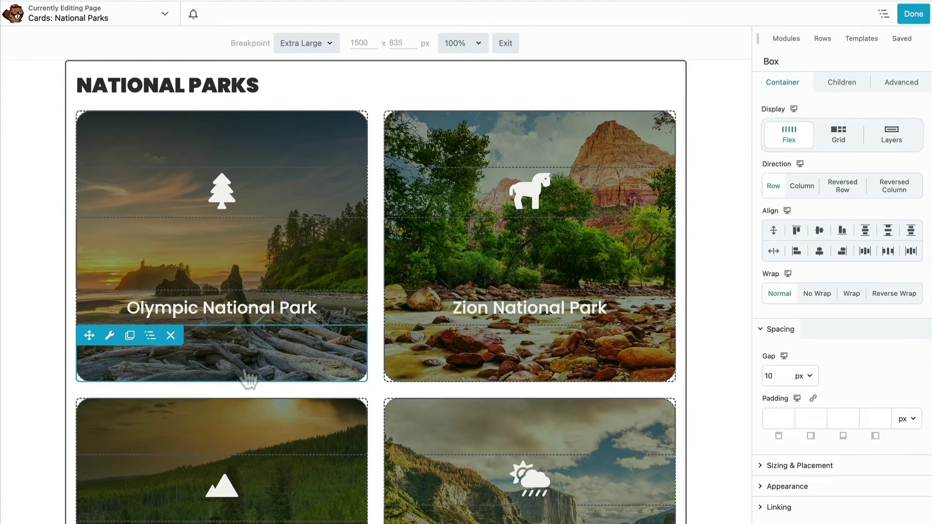
left_click(801, 466)
scroll(799, 478, "down", 6)
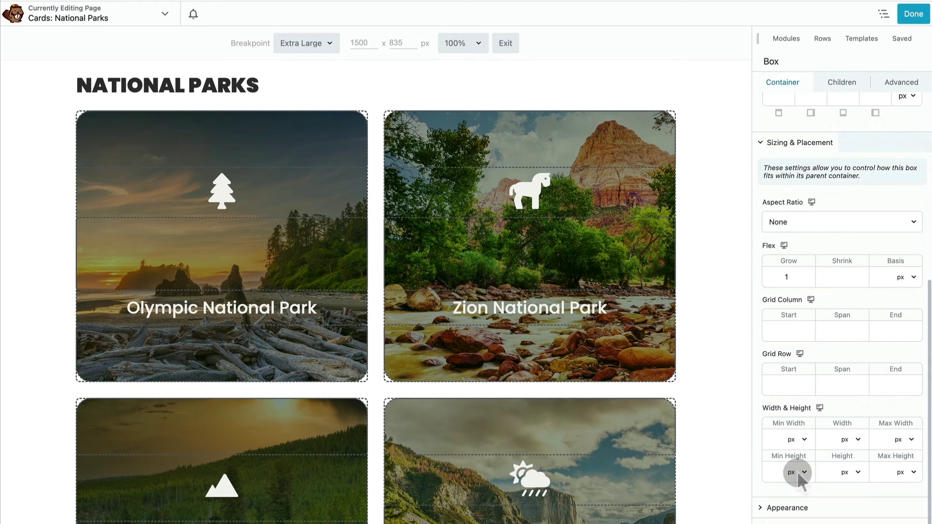
left_click(803, 277)
left_click(802, 276)
left_click(770, 276)
left_click(771, 276)
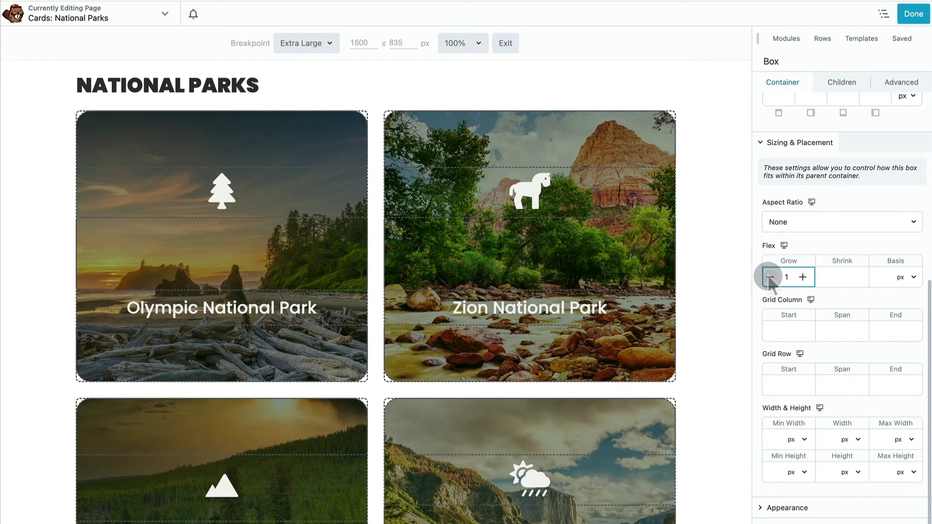
left_click(920, 20)
Step: Add a Box module to the empty Cards Demo page, set it to Grid with 2 columns and 2 rows, and save
left_click(877, 20)
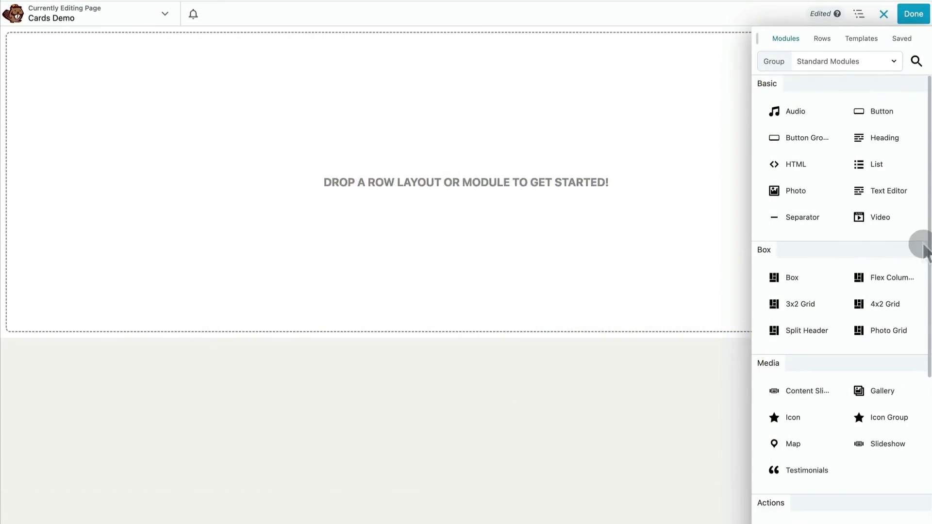
left_click_drag(777, 277, 585, 233)
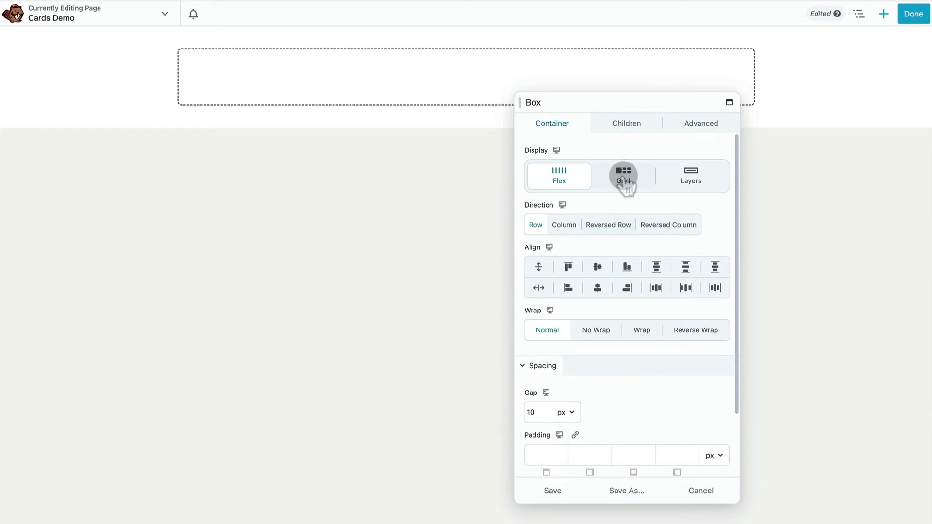
left_click(621, 173)
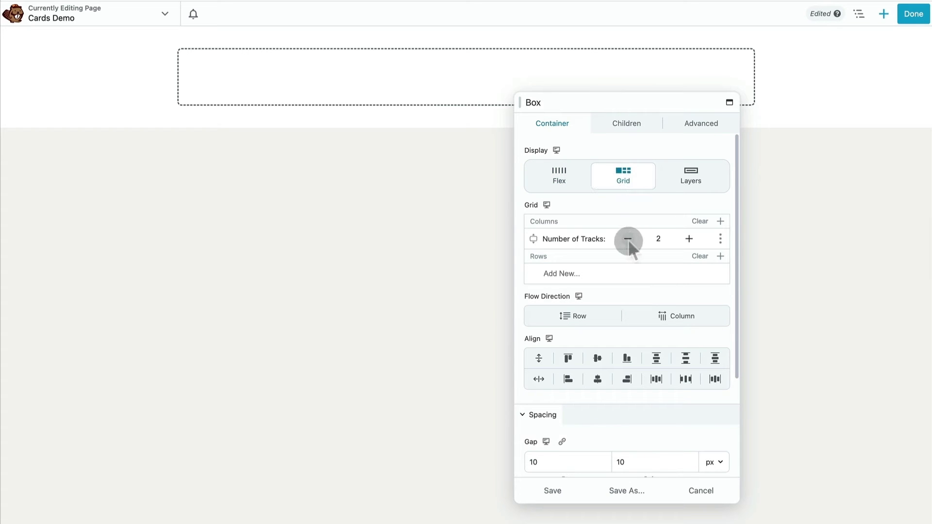
left_click(721, 256)
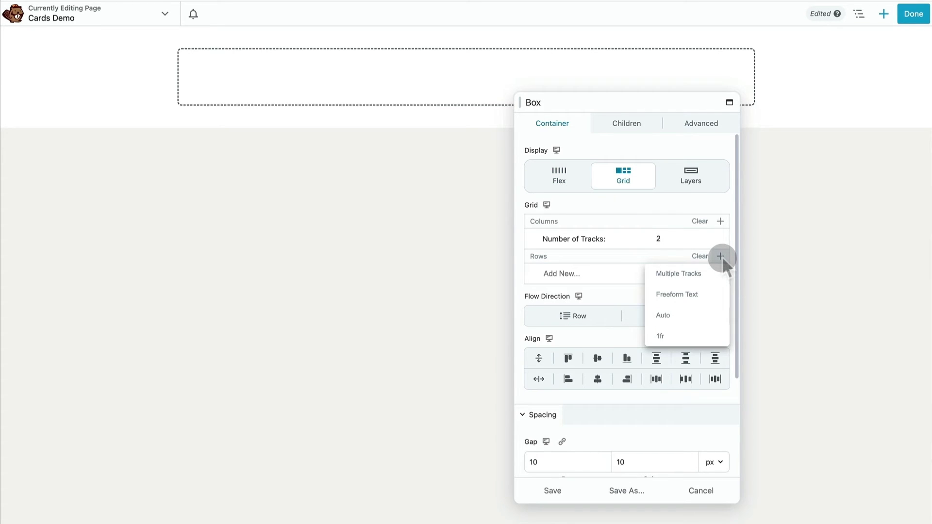
left_click(699, 273)
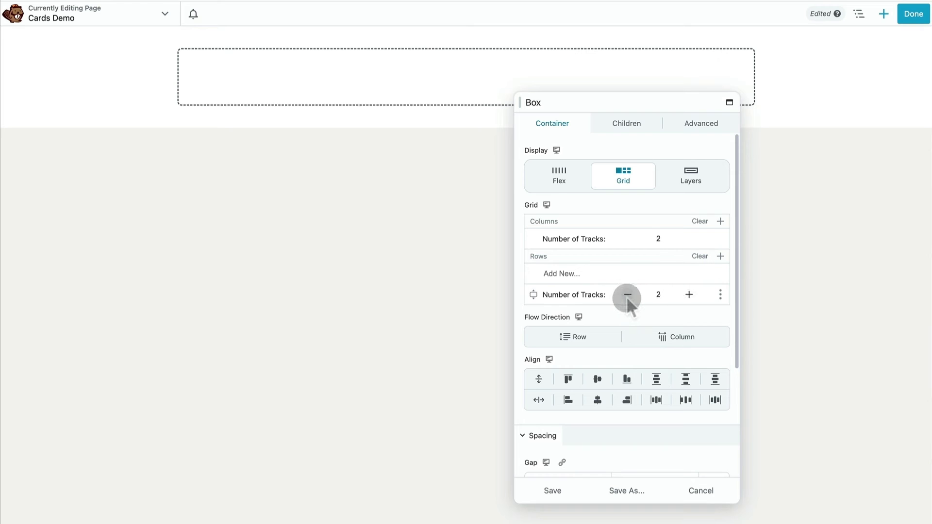
left_click(564, 493)
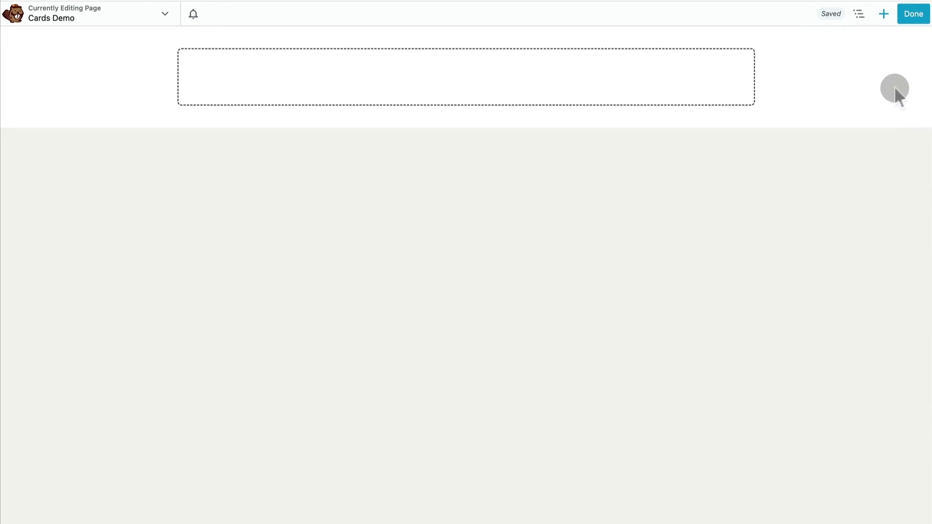
Step: Insert a Box module into the first cell of the grid and set its display to Layers
left_click(884, 14)
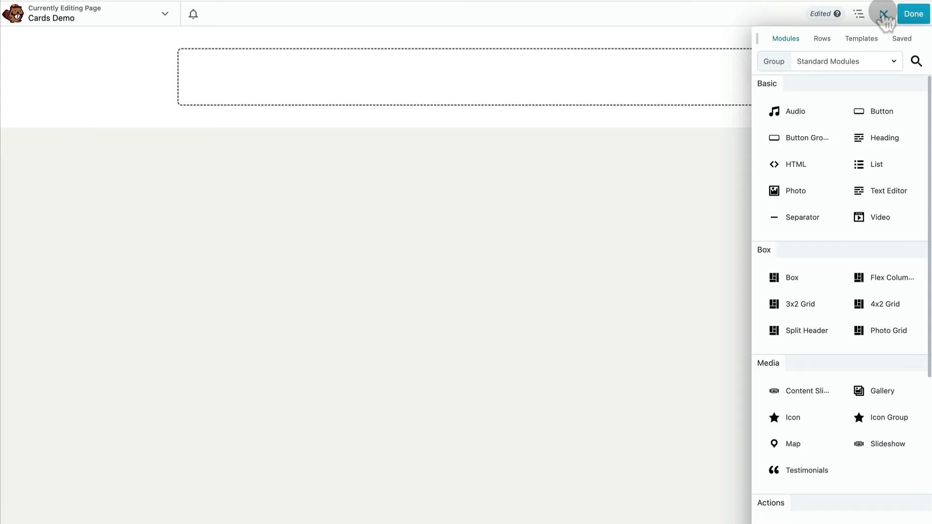
left_click_drag(792, 267, 217, 92)
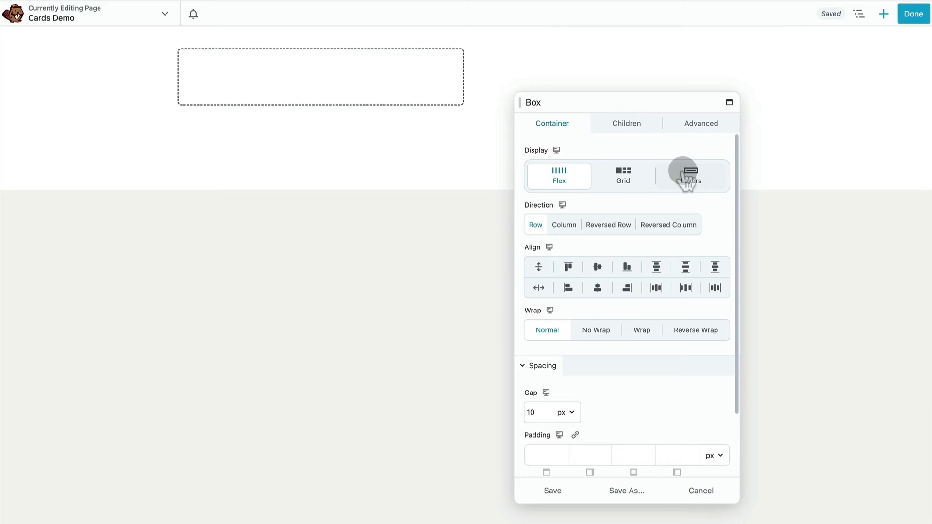
left_click(687, 178)
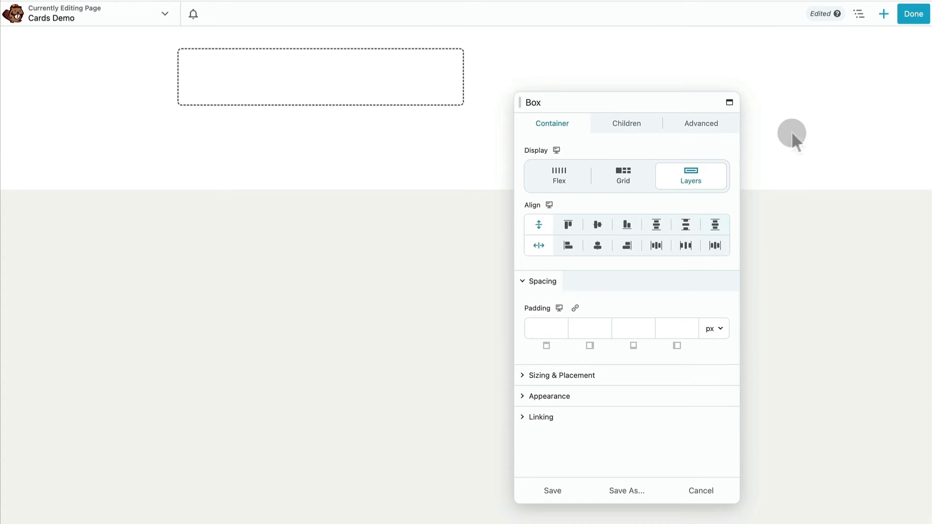
Step: Place a Photo module in the layered box and choose the driftwood beach sunset image from the media library at full size
left_click(883, 14)
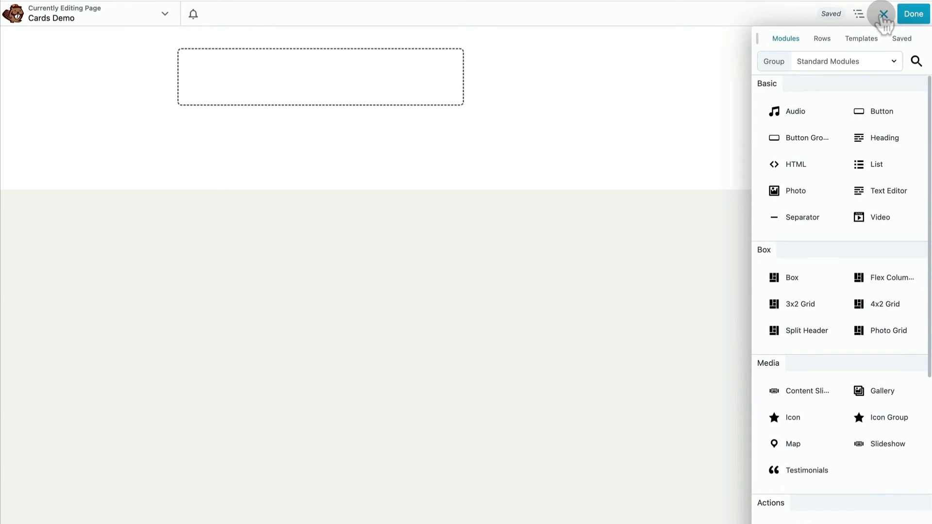
left_click_drag(766, 189, 364, 99)
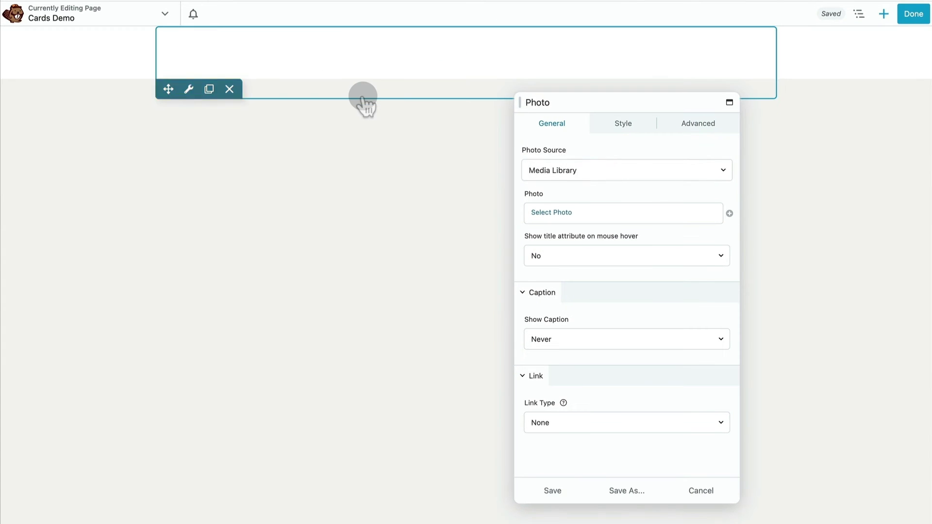
left_click(576, 213)
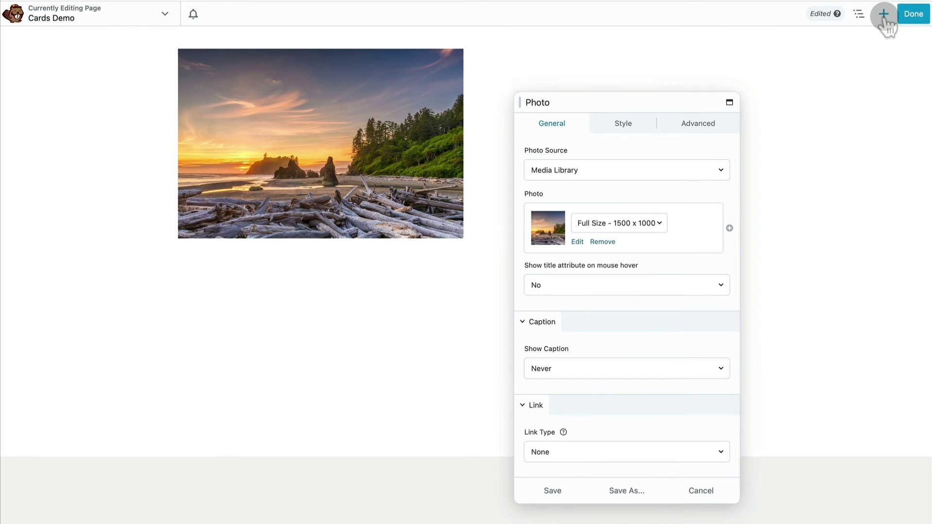
Step: Add a Box module over the beach photo and give it a black 000000 background at 0.21 opacity
left_click(883, 14)
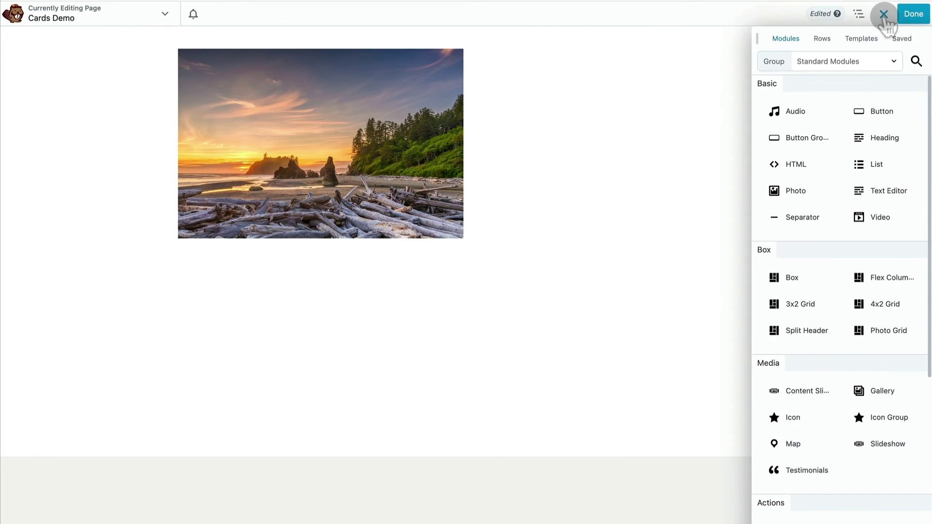
left_click_drag(798, 278, 332, 200)
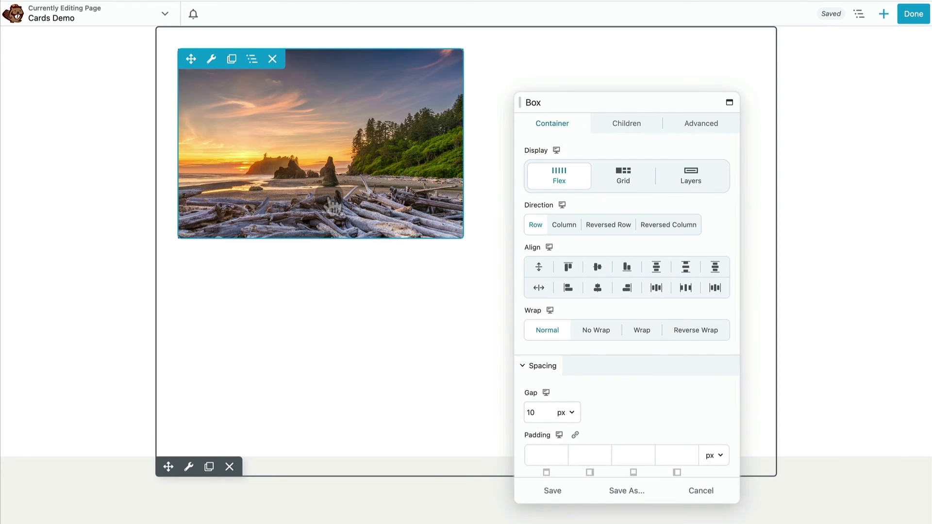
scroll(651, 405, "down", 3)
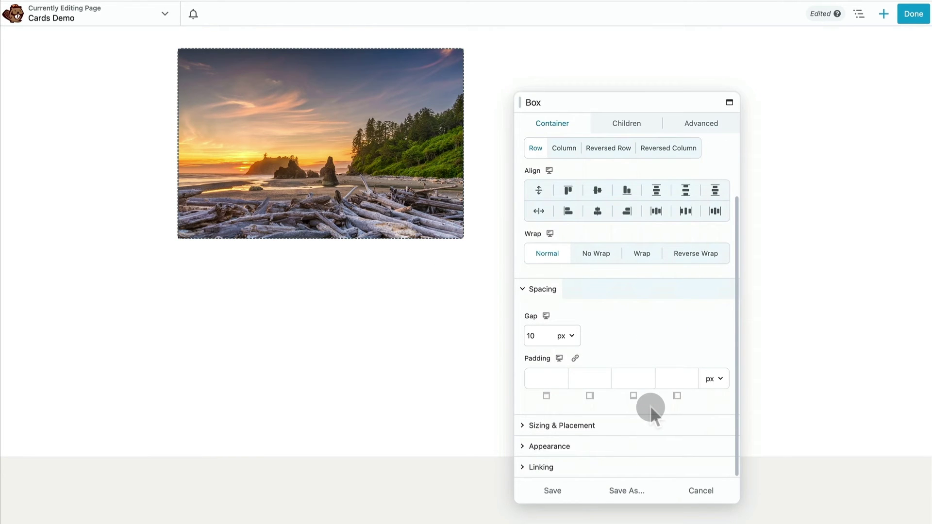
left_click(594, 446)
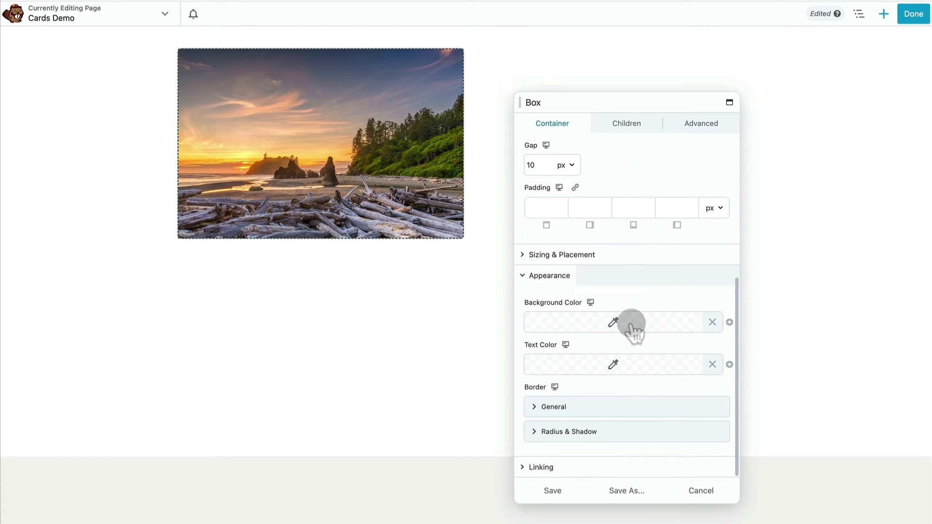
left_click(629, 325)
double_click(638, 340)
type("000000")
left_click_drag(703, 355, 705, 439)
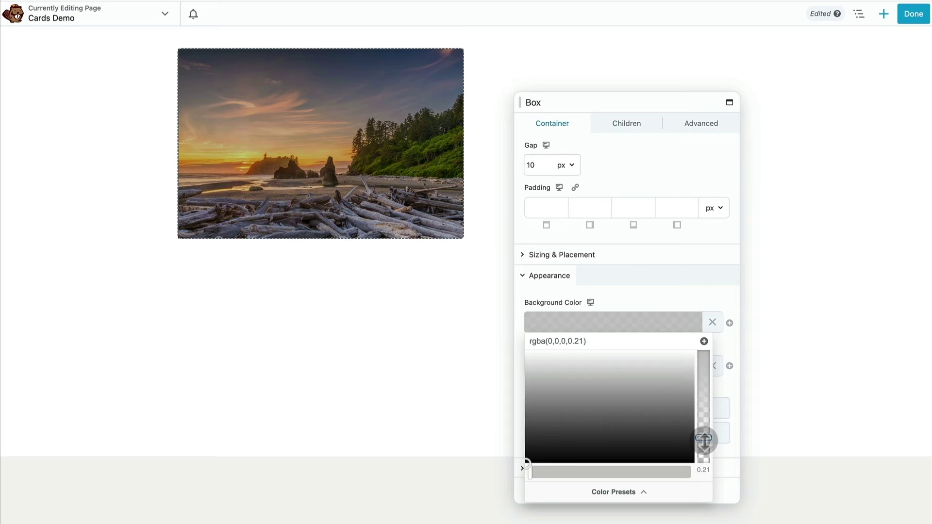
left_click(686, 275)
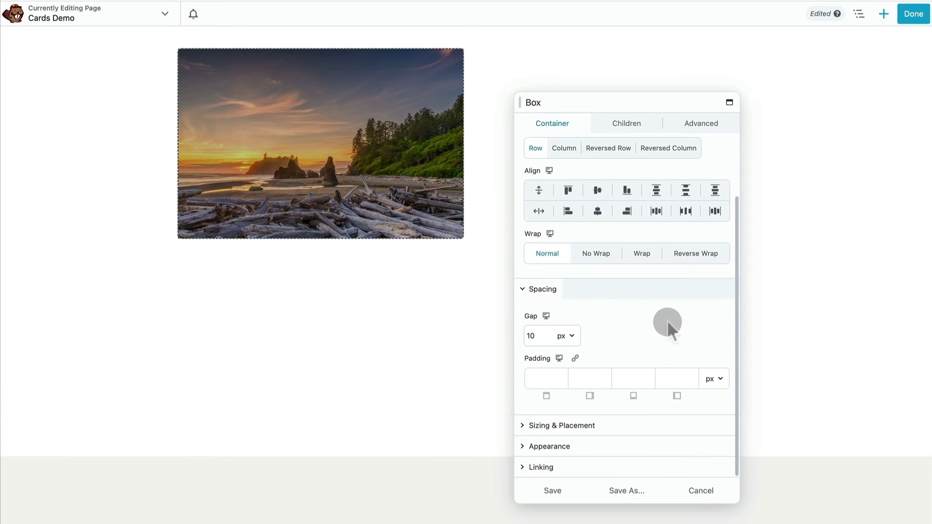
Step: Round all four corners of the overlay box with a linked 26 px border radius
left_click(626, 447)
scroll(625, 446, "down", 4)
left_click(625, 436)
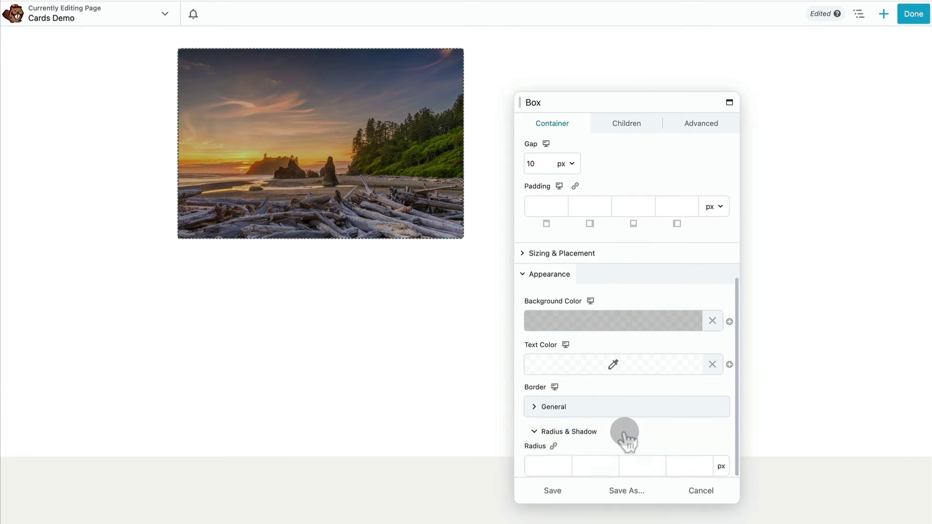
scroll(625, 434, "down", 2)
left_click(557, 362)
type("26")
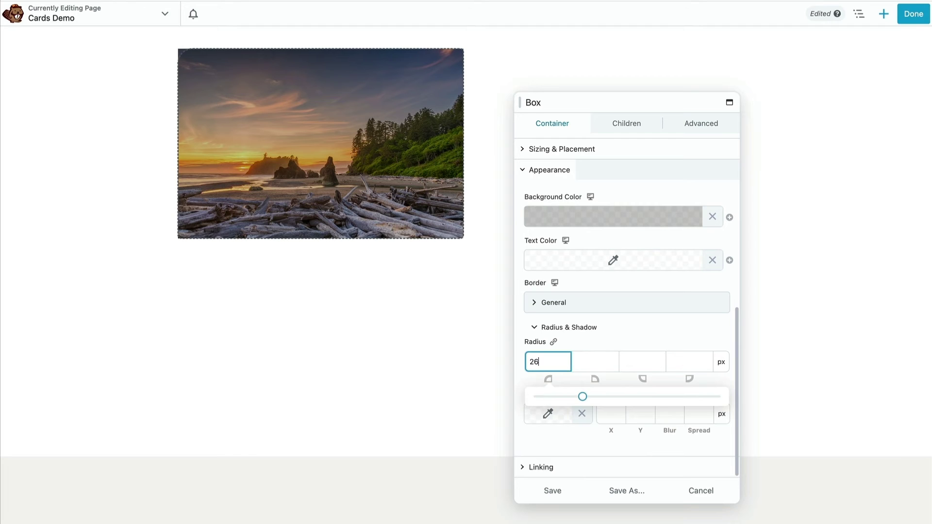
left_click(554, 342)
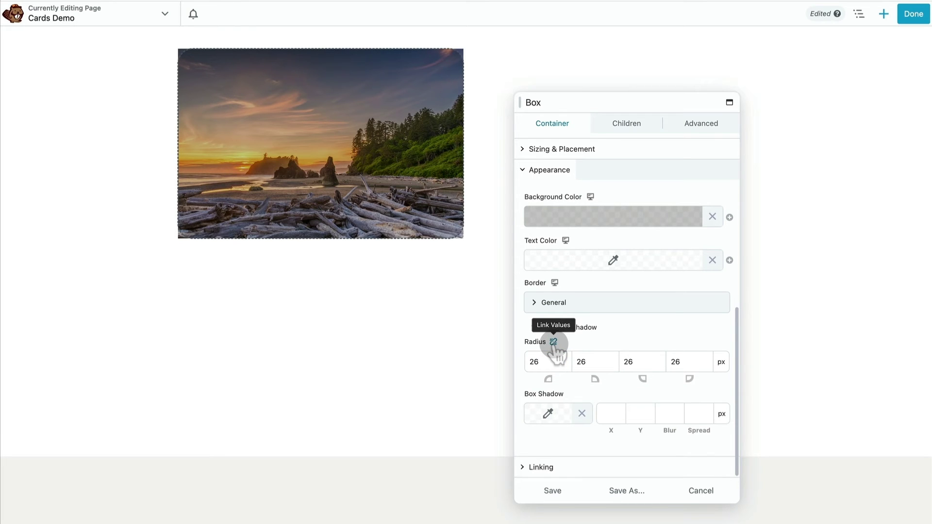
Step: Round all four corners of the beach photo with a linked 26 px border radius and save the Photo module
left_click(859, 14)
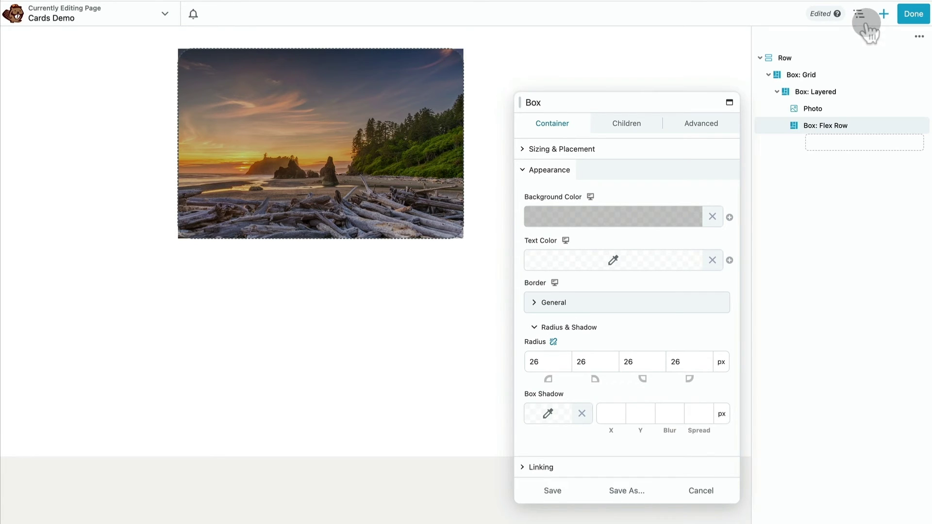
left_click(809, 108)
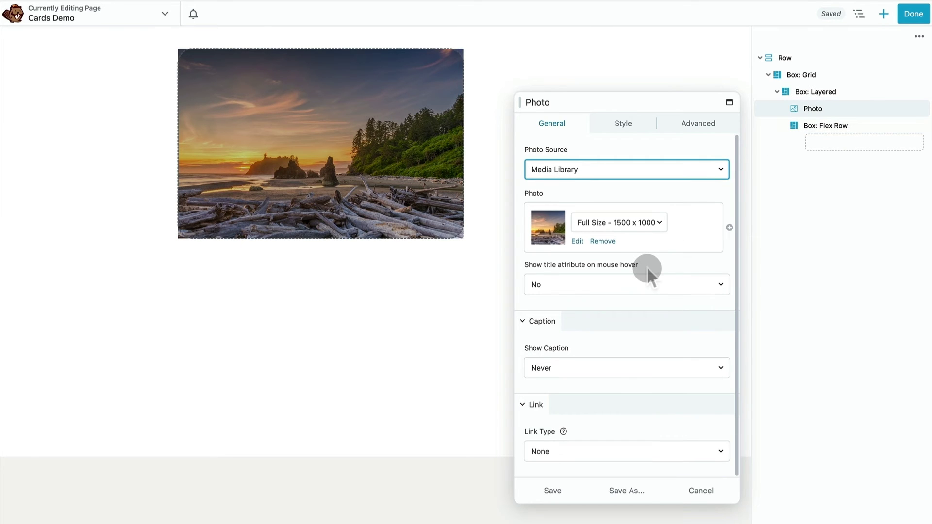
left_click(523, 321)
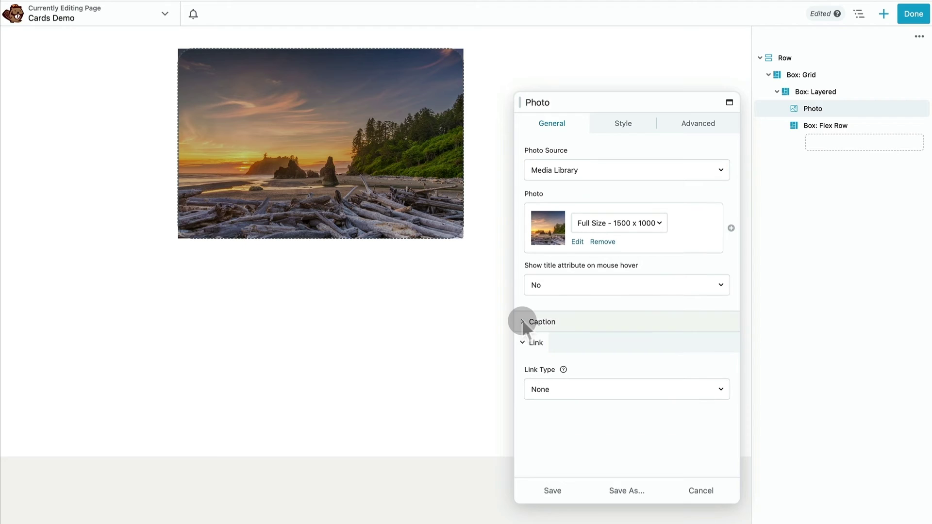
left_click(626, 125)
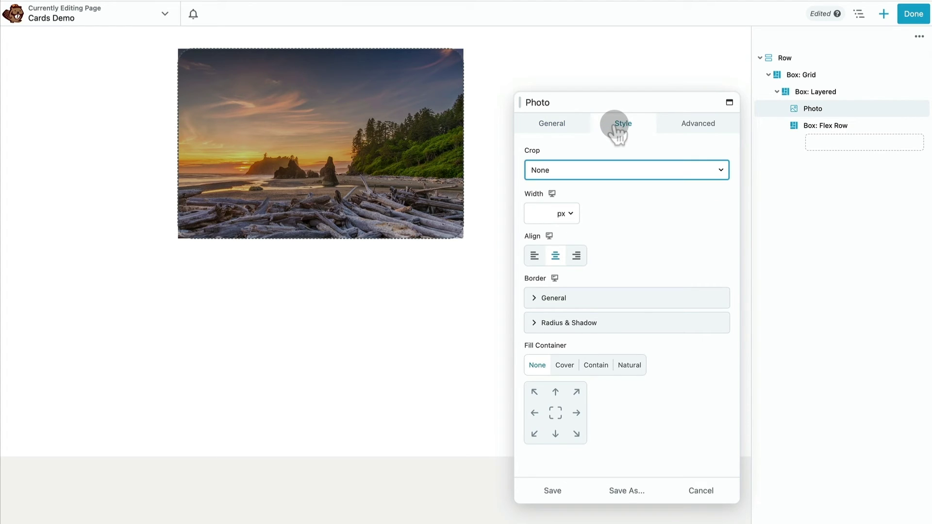
left_click(589, 325)
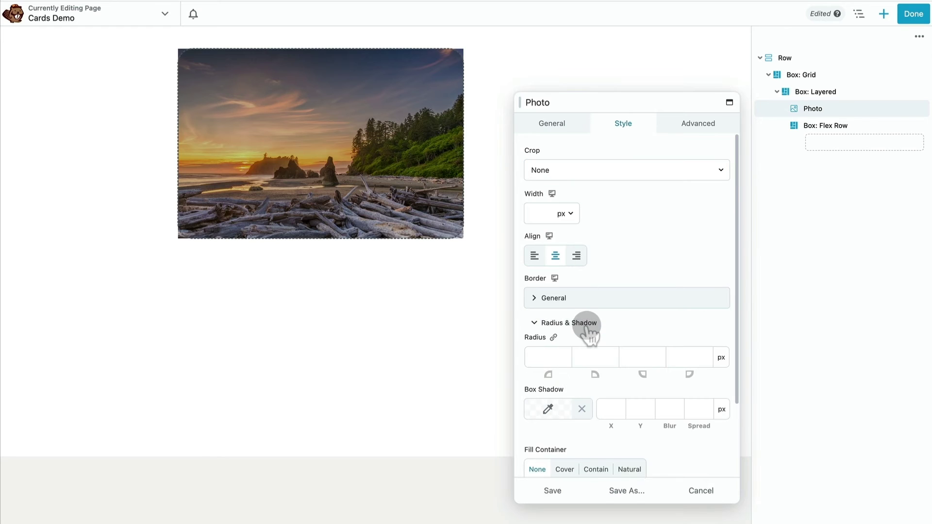
scroll(588, 330, "down", 2)
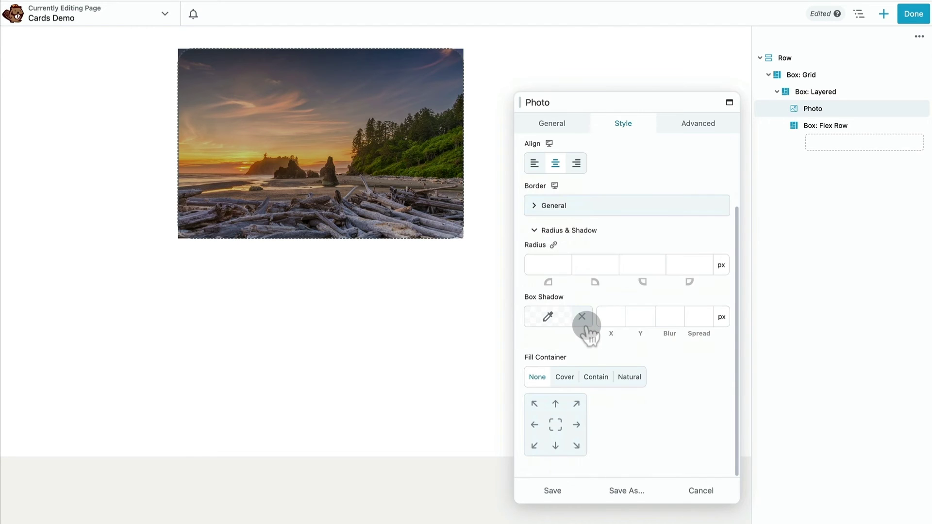
left_click(549, 267)
type("26")
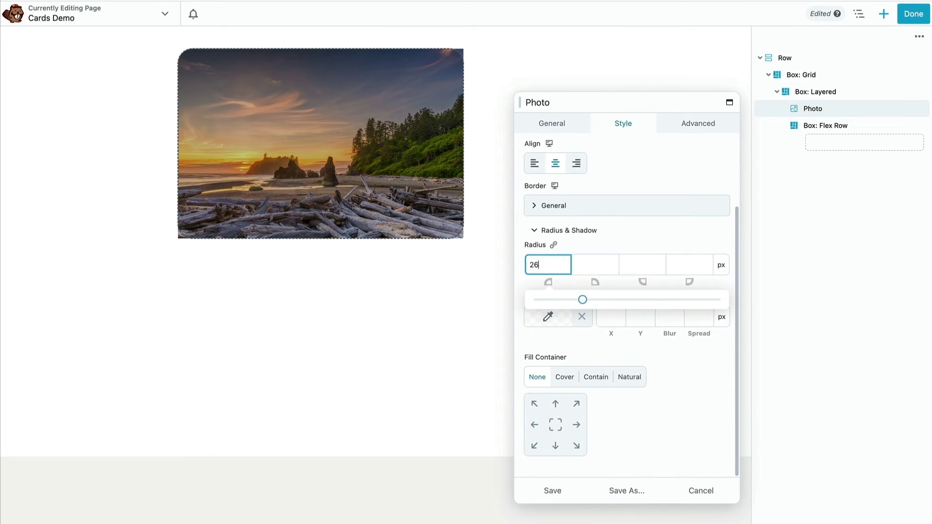
left_click(554, 244)
left_click(555, 489)
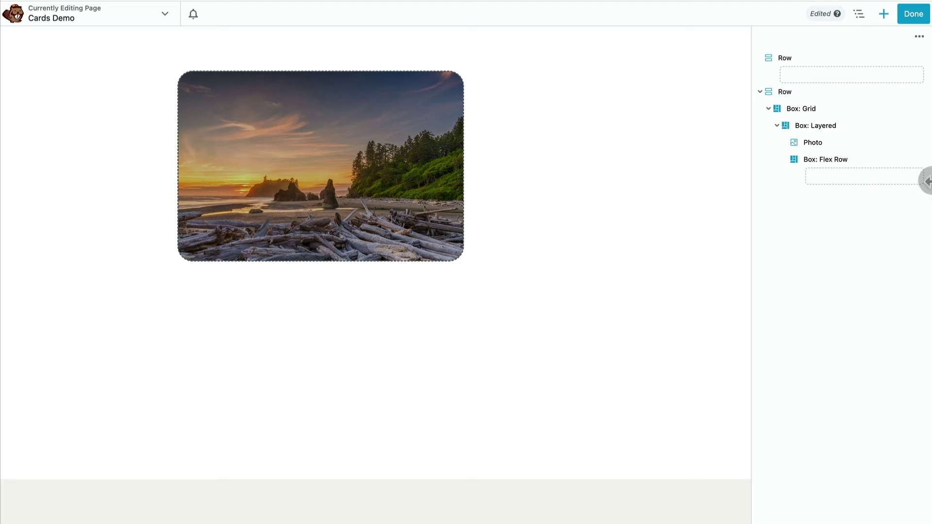
Step: Set the overlay box's flex direction to Column and center its content
left_click(822, 161)
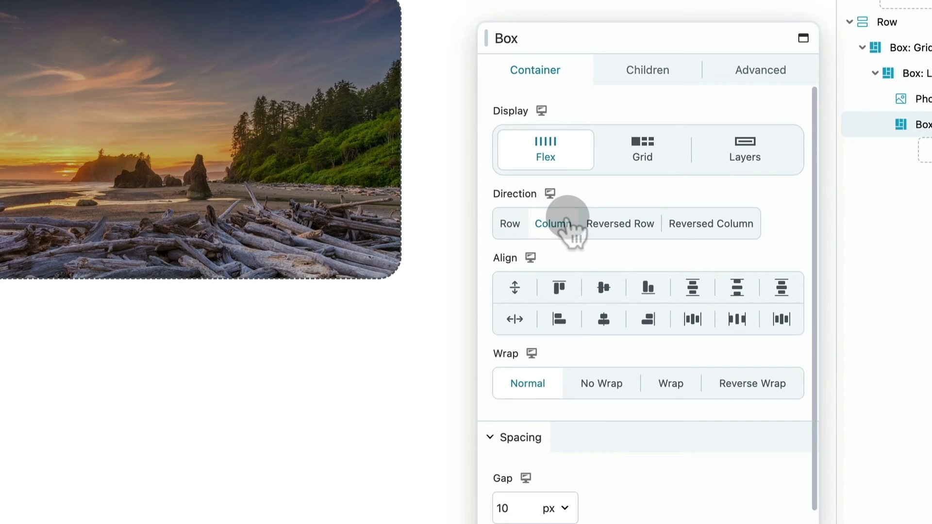
left_click(572, 227)
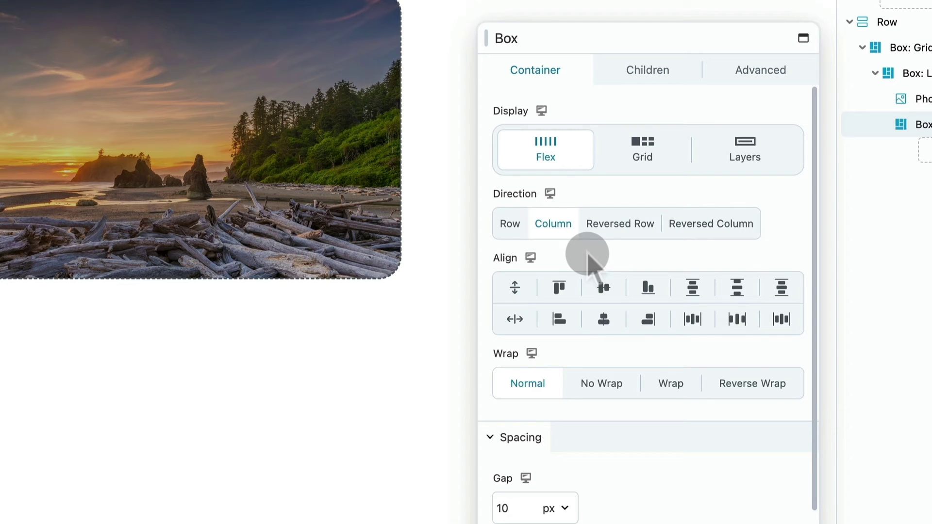
left_click(604, 319)
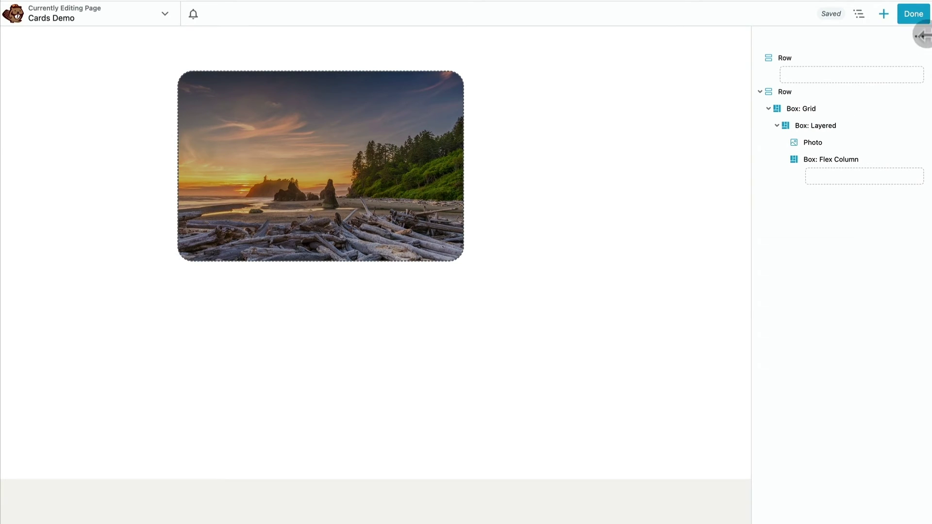
Step: Add an Icon module inside the overlay box and choose the solid tree icon
left_click(883, 14)
left_click_drag(777, 418, 371, 235)
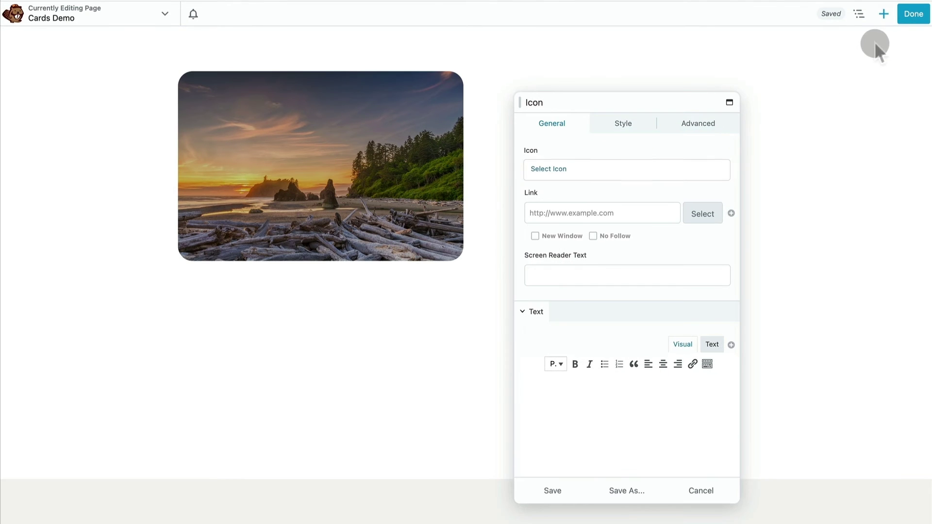
left_click(561, 167)
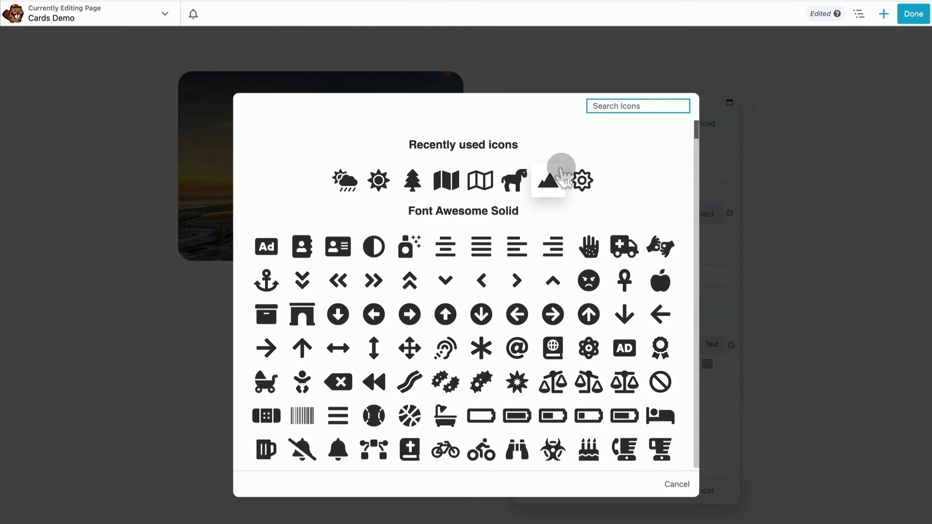
left_click(410, 181)
Step: Set the tree icon's size to 65 px and its color to #dddddd, and save the module
left_click(628, 125)
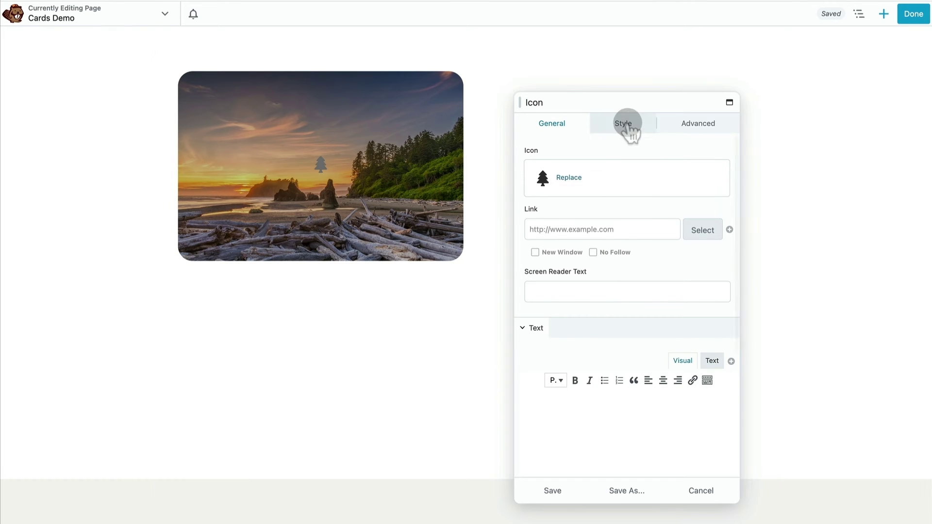
left_click(539, 190)
left_click_drag(590, 216, 656, 222)
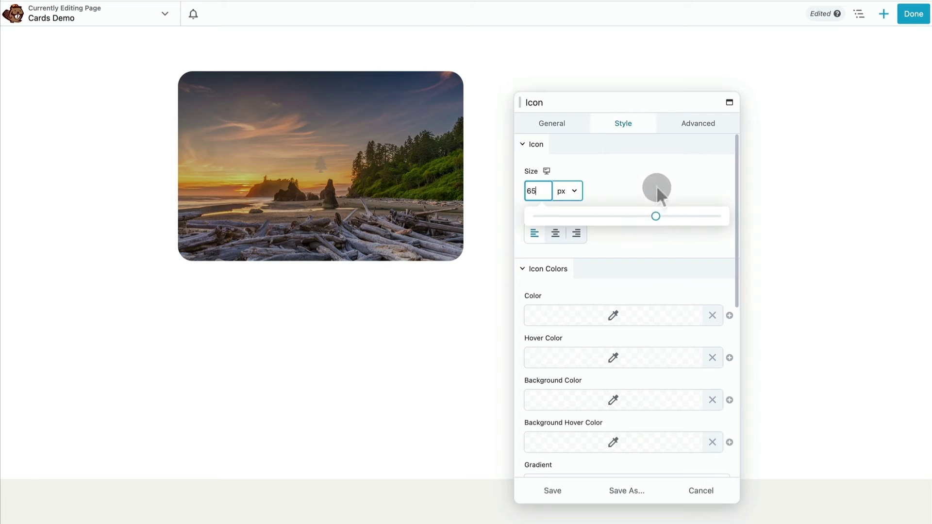
left_click(610, 316)
double_click(581, 334)
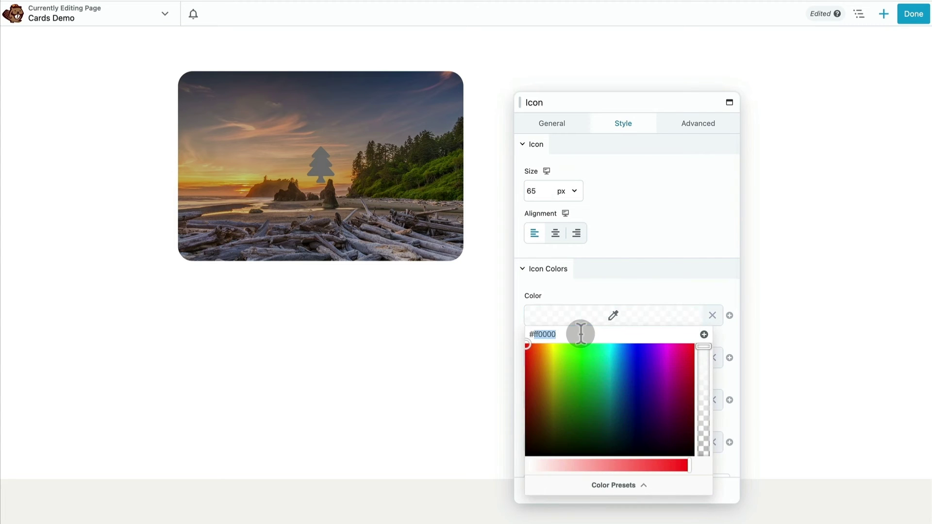
type("dddddd")
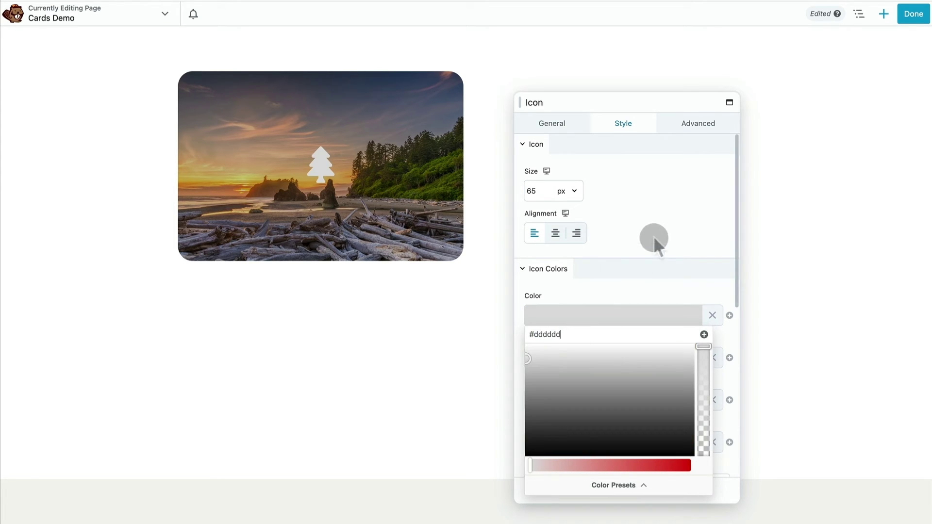
left_click(654, 239)
left_click(542, 492)
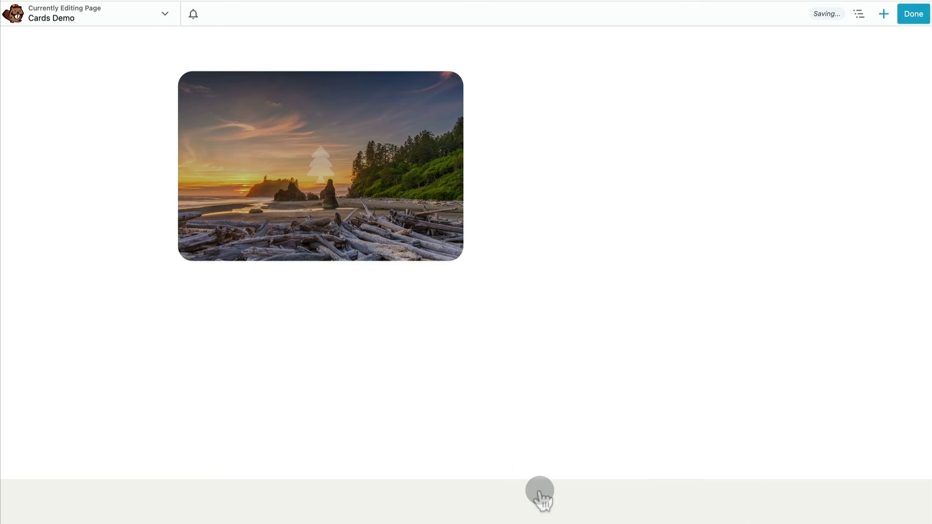
Step: Add a Heading module below the tree icon with the text "Olympic National Park"
left_click(885, 14)
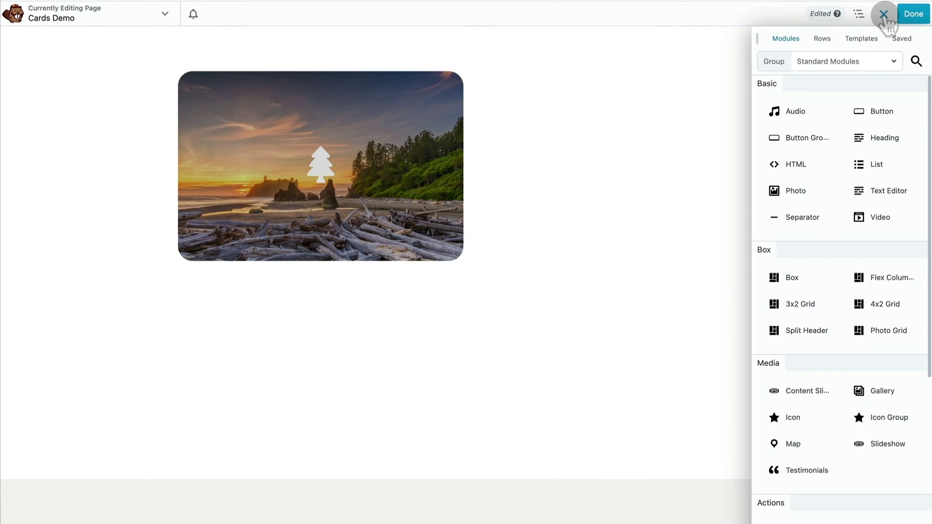
left_click_drag(860, 141, 349, 264)
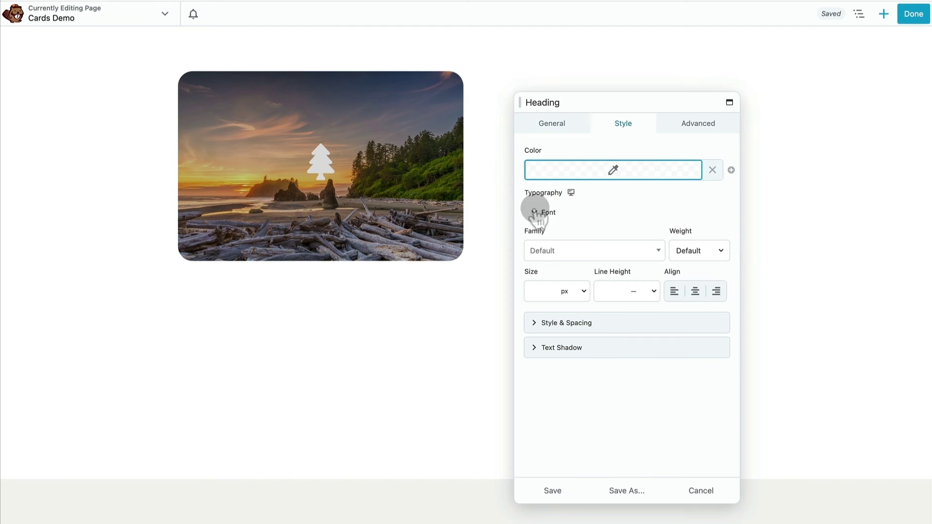
left_click(566, 168)
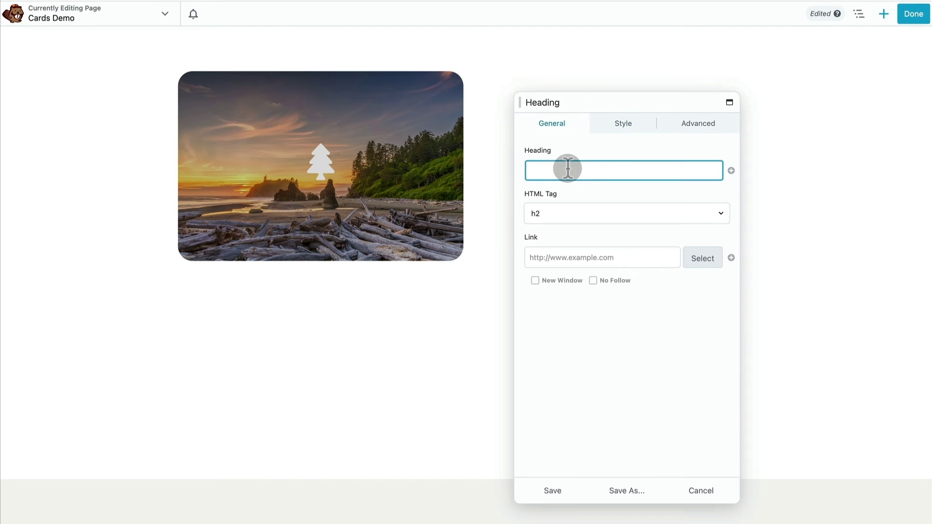
type("Olympic National Park")
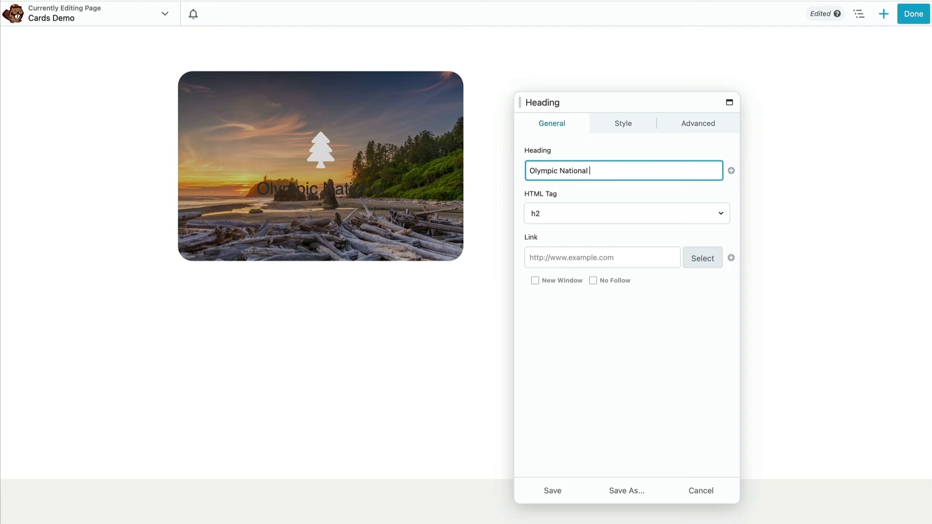
Step: Style the heading with color #dddddd, the Poppins font family and Semi-Bold weight, and save it
left_click(609, 168)
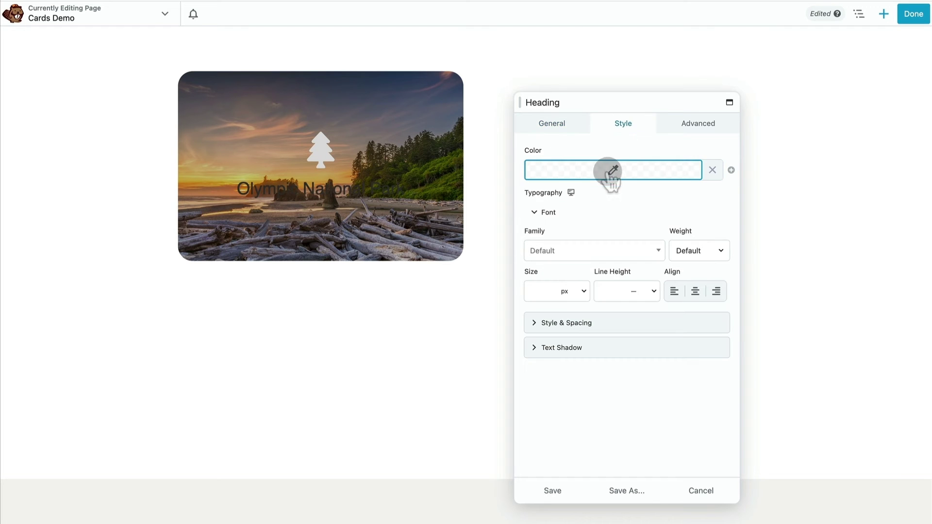
left_click(565, 187)
type("eeeeee")
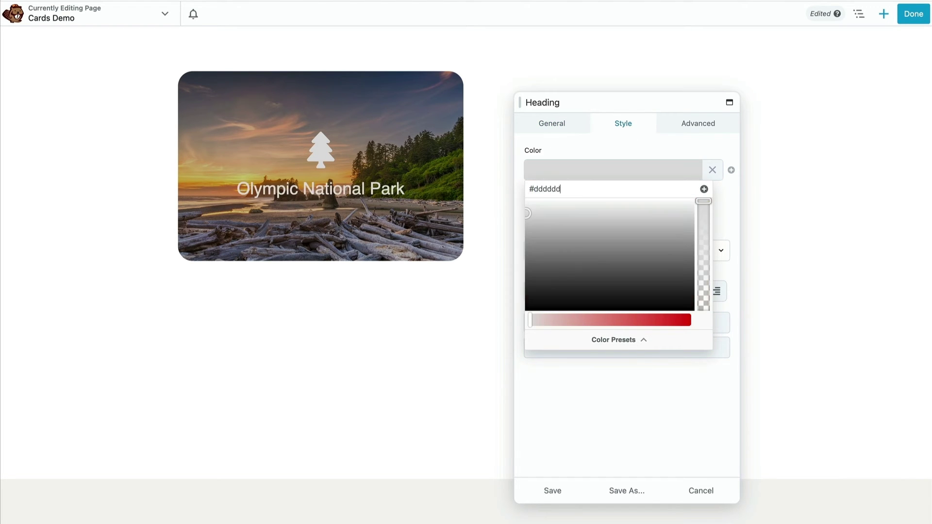
left_click(587, 147)
left_click(582, 250)
left_click(552, 327)
left_click(687, 246)
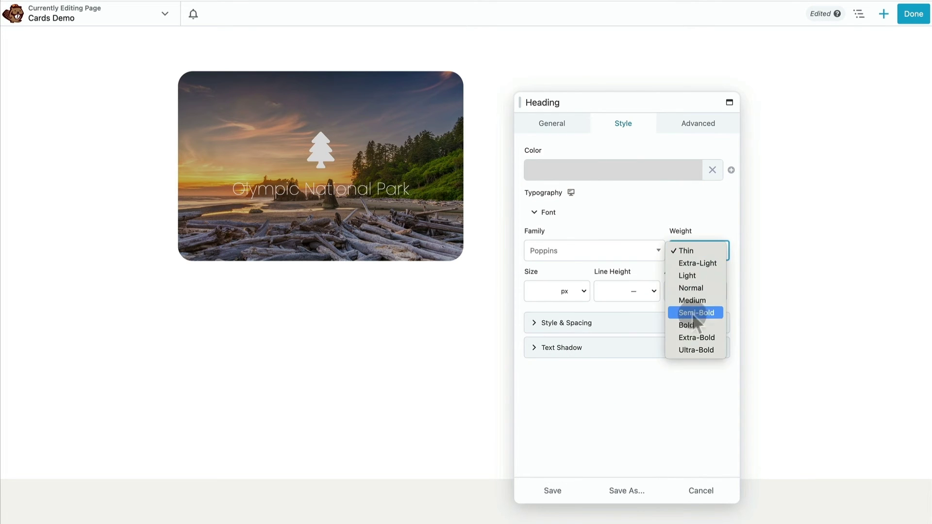
left_click(692, 313)
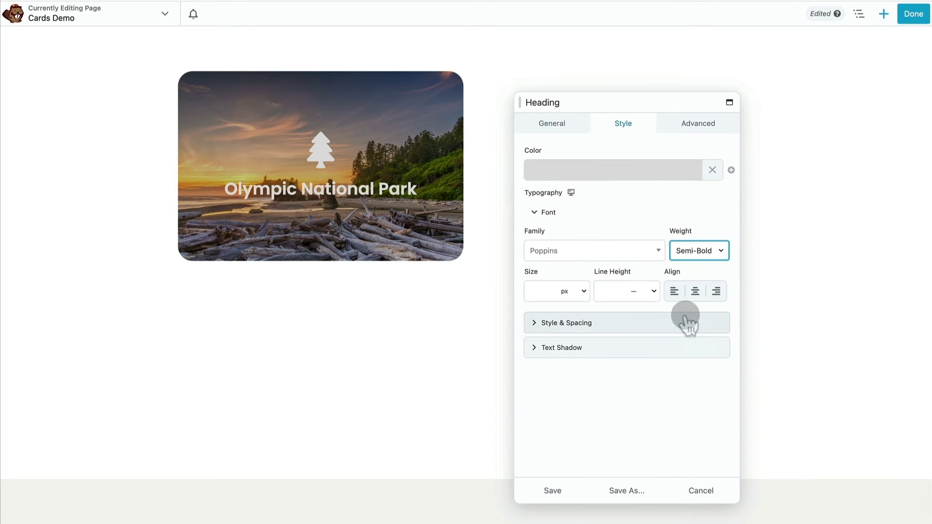
left_click(556, 490)
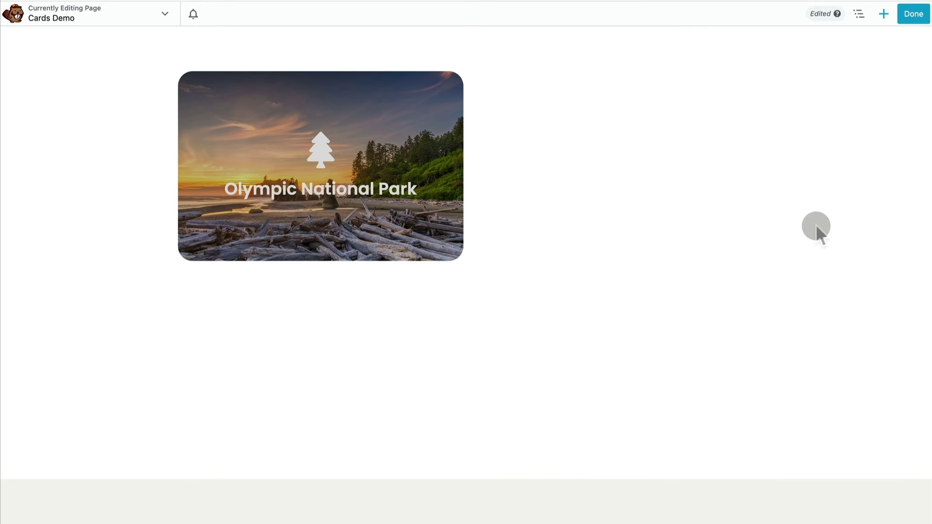
Step: Publish the Cards Demo page and reopen it in the Beaver Builder editor
left_click(911, 14)
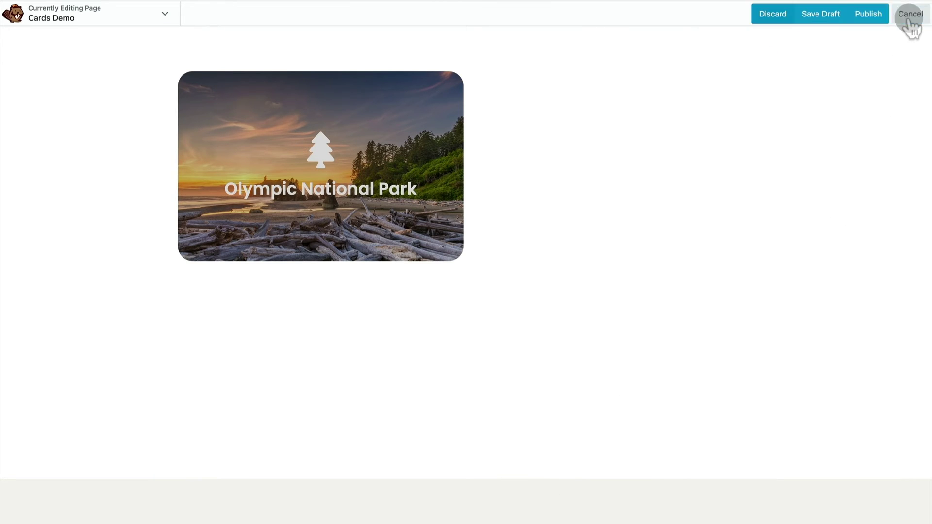
left_click(867, 13)
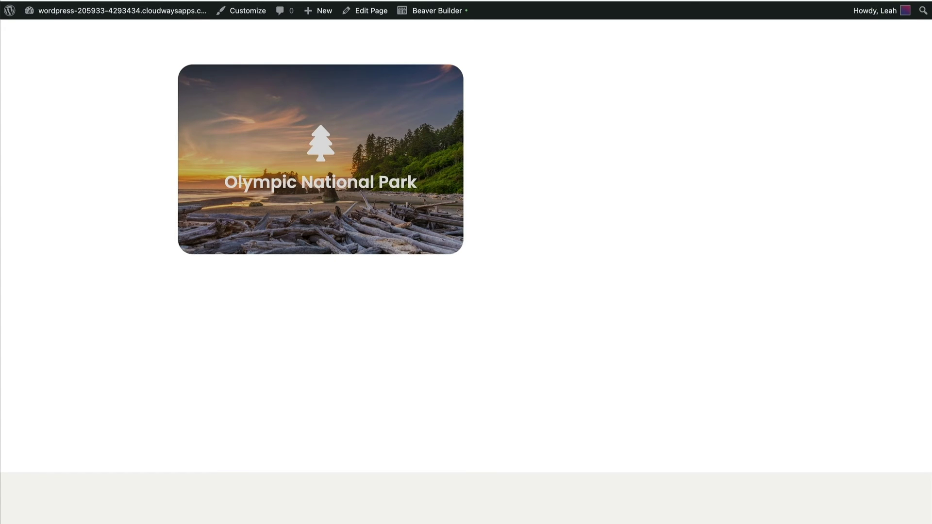
left_click(459, 13)
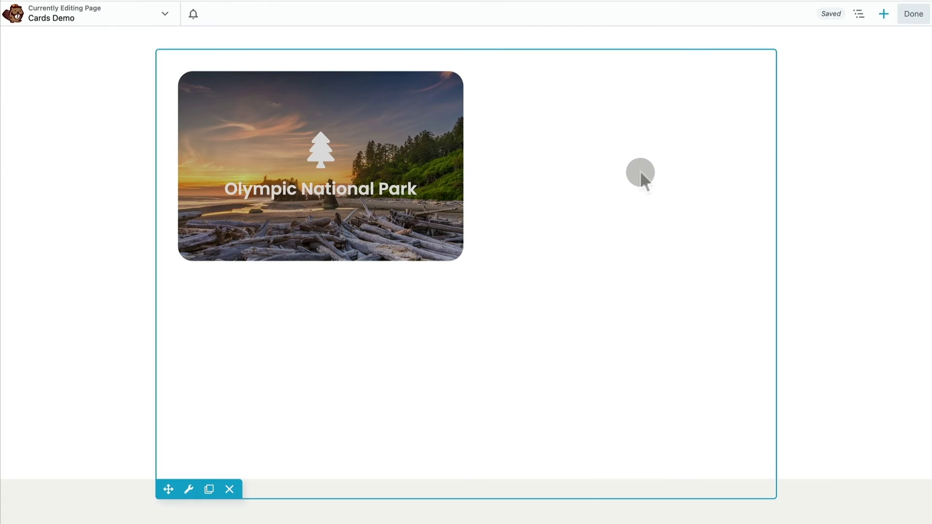
Step: Insert empty spacer Box modules above the tree icon, between the icon and the heading, and below the heading
left_click(884, 14)
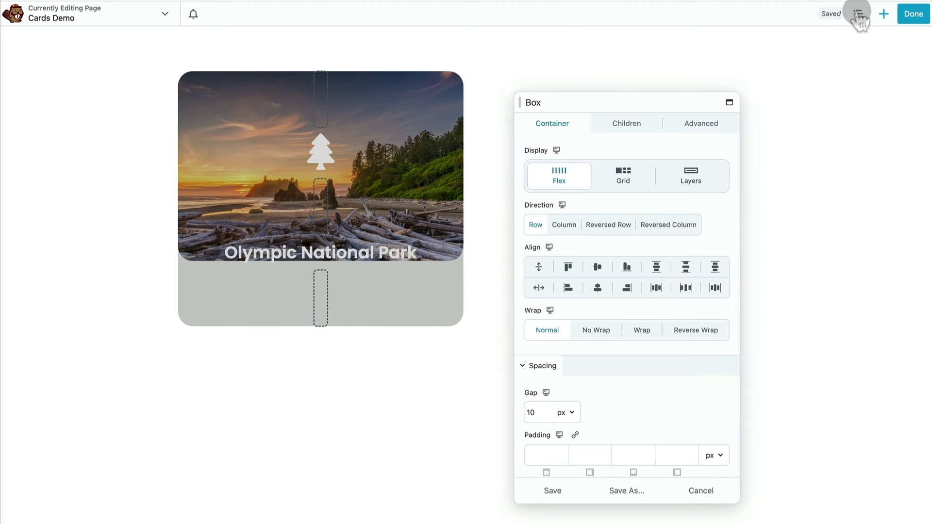
left_click(553, 490)
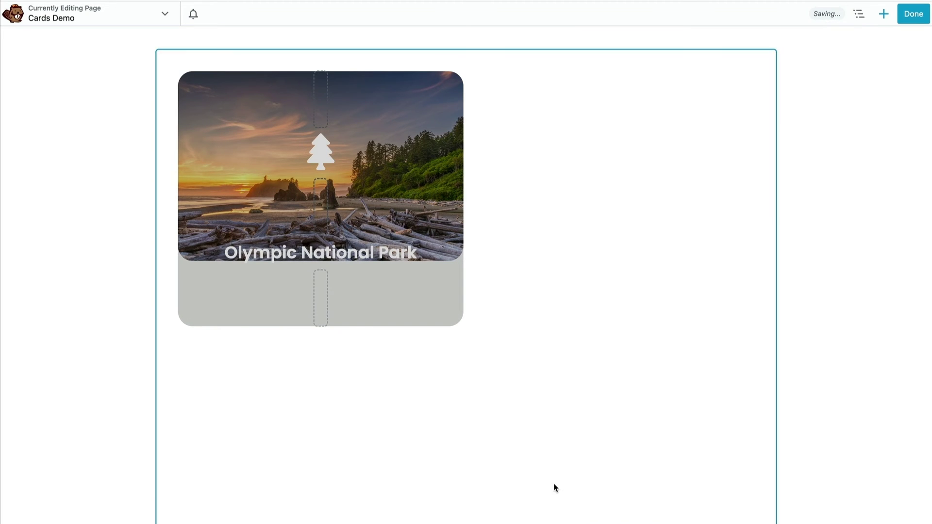
Step: Set the beach photo's Fill Container option to Cover and save the Photo module
left_click(857, 14)
left_click(812, 142)
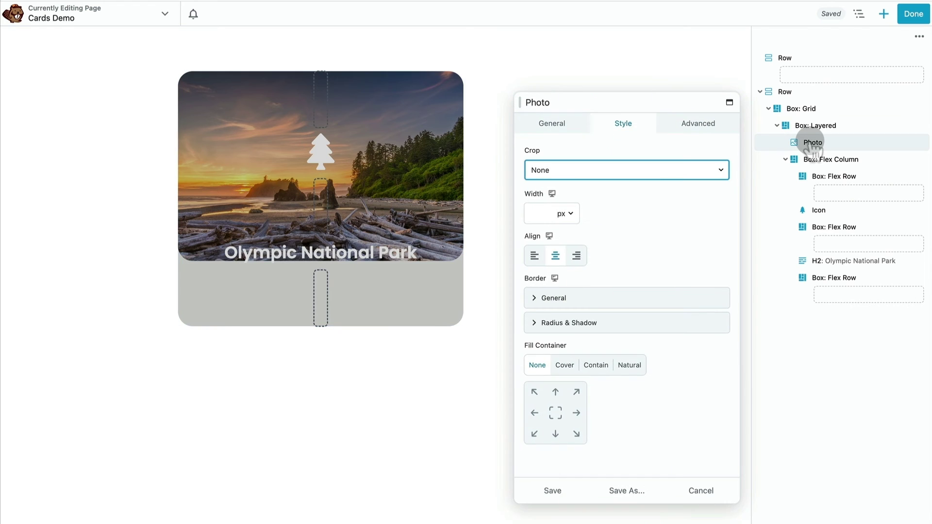
left_click(565, 365)
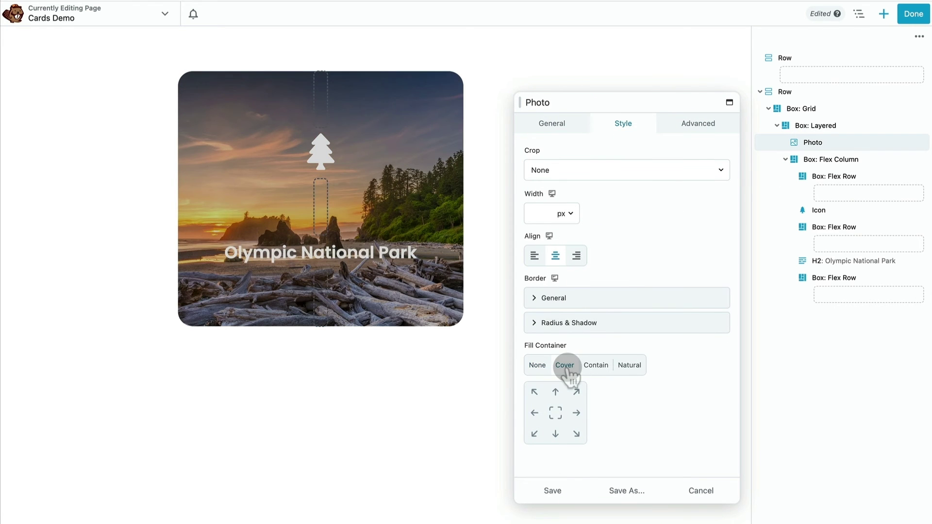
left_click(538, 490)
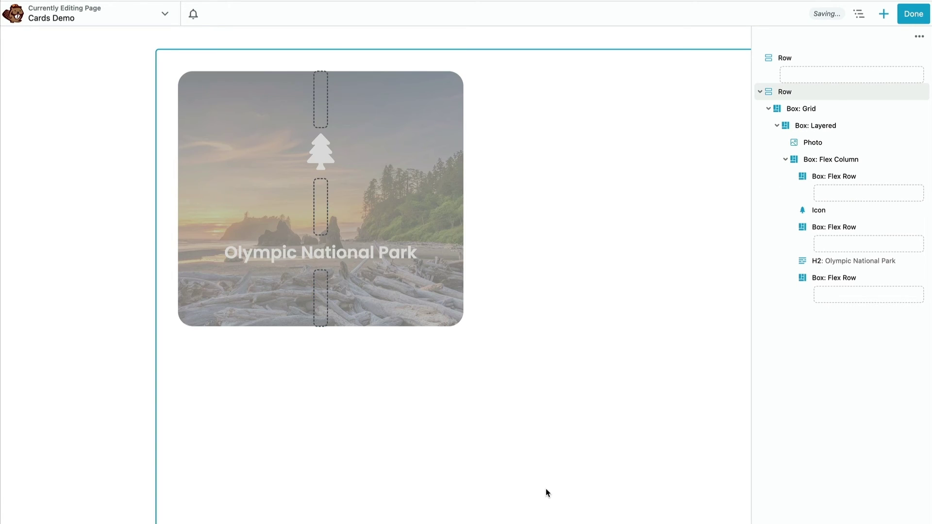
Step: Publish the Cards Demo page and reopen it in the Beaver Builder editor
left_click(912, 14)
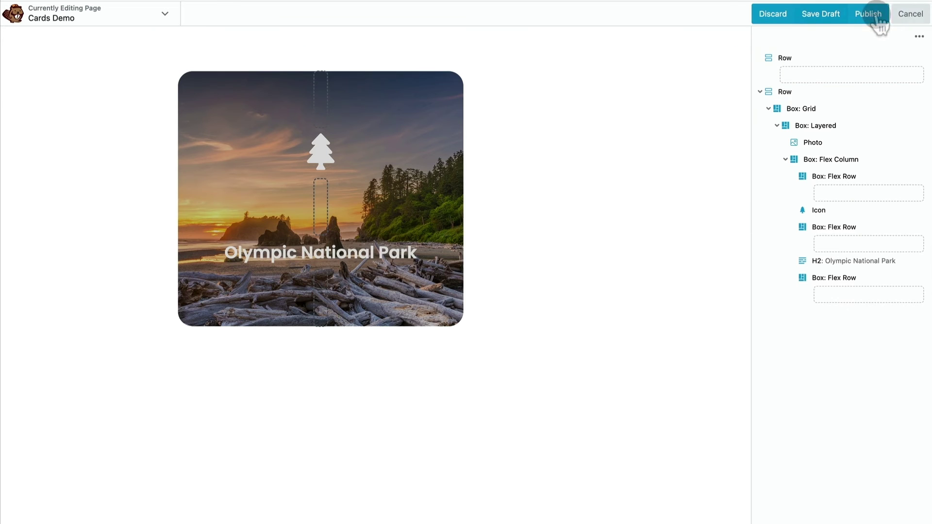
left_click(871, 14)
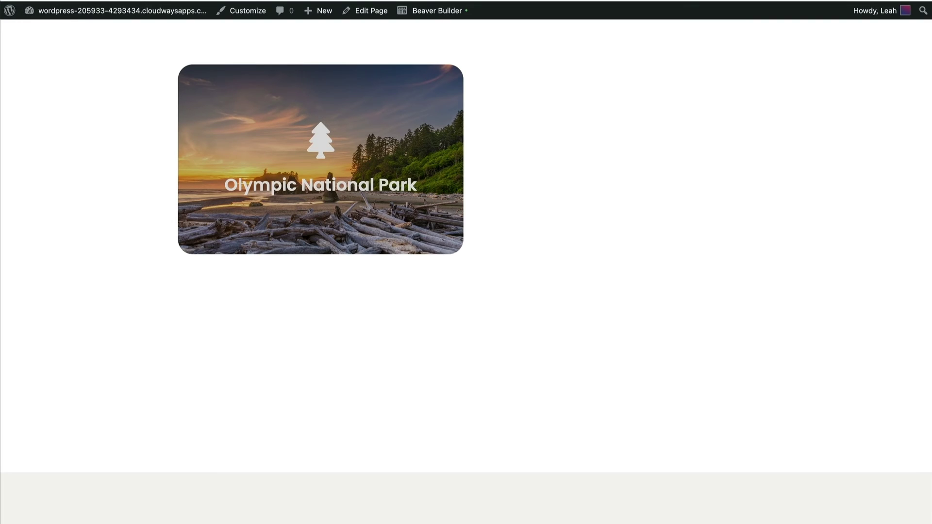
left_click(422, 15)
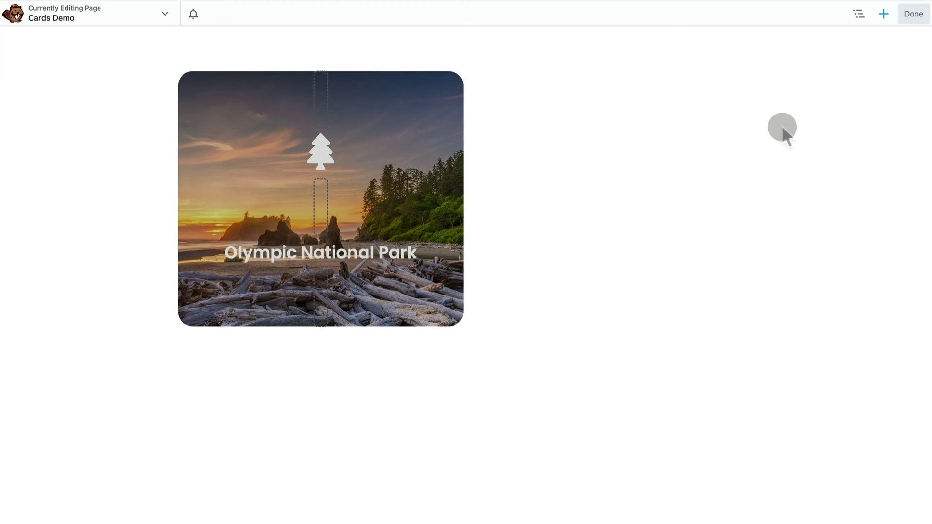
Step: Set the Flex Grow value of the spacer box above the tree icon to 1 and save it
left_click(322, 107)
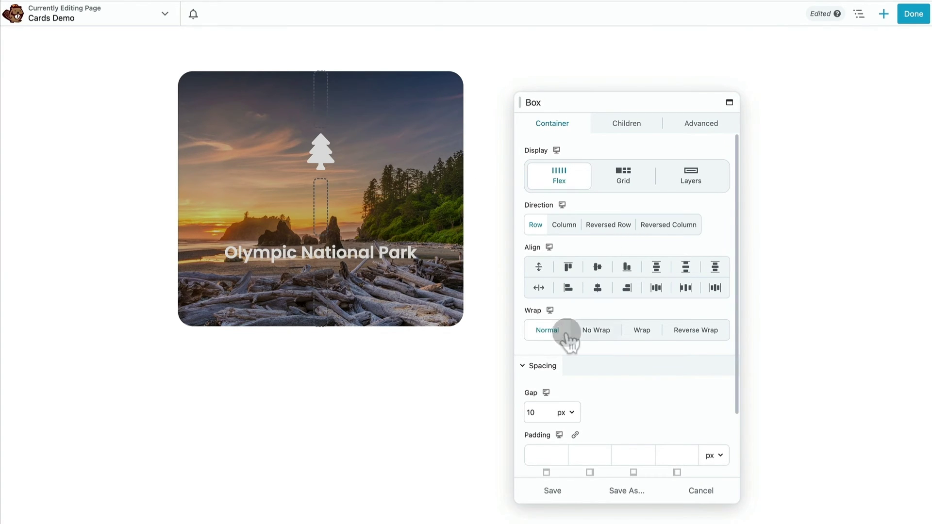
left_click(522, 365)
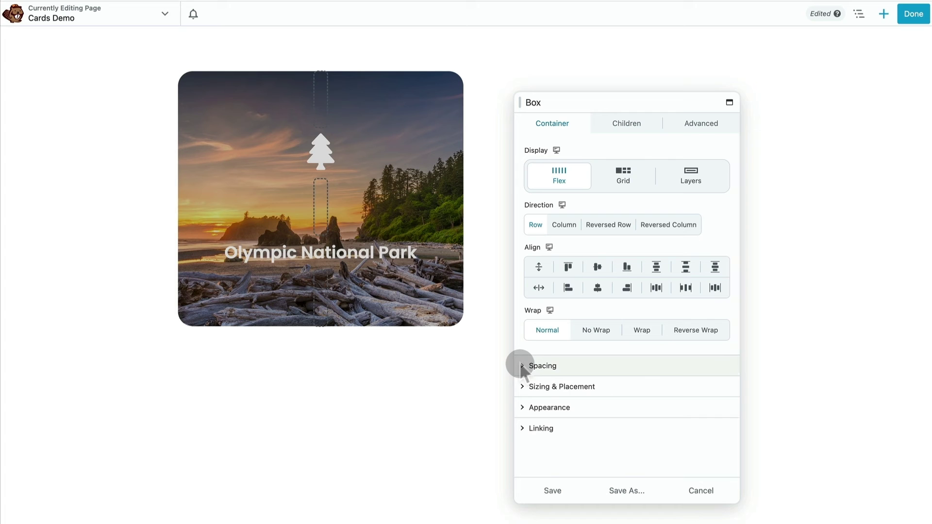
left_click(540, 387)
scroll(590, 348, "down", 5)
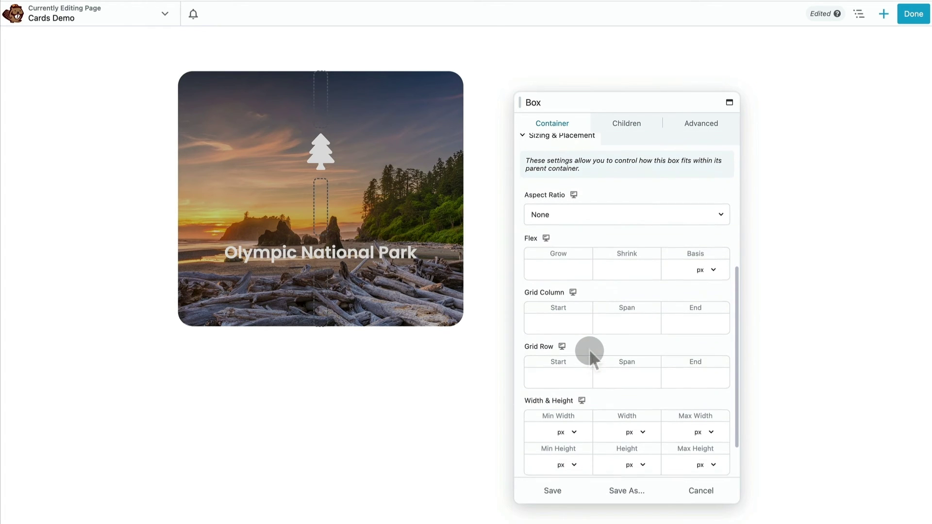
left_click(575, 266)
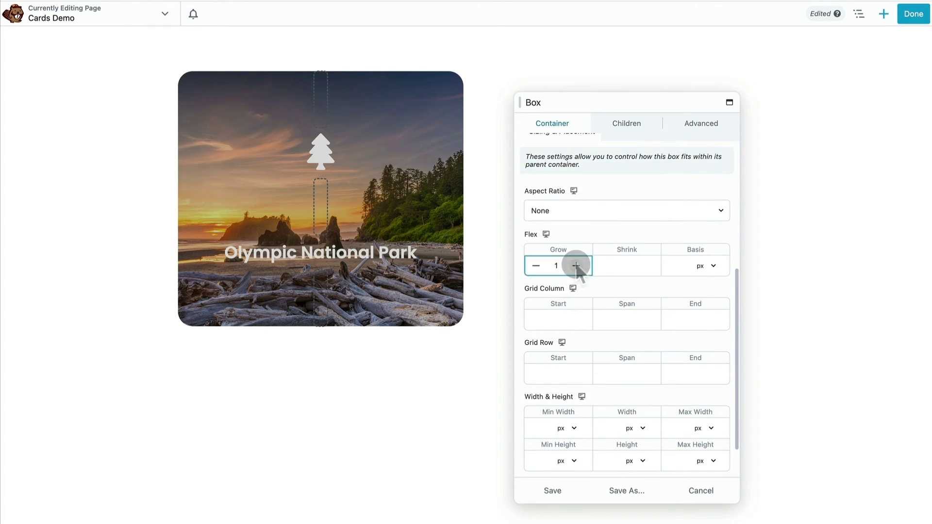
left_click(558, 490)
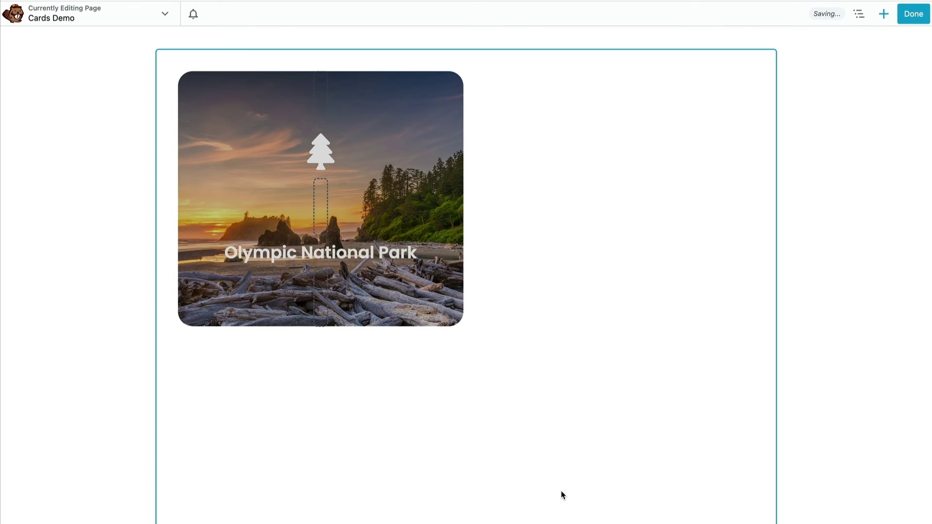
Step: Publish the page to check the live card layout, and reopen it in the editor
left_click(915, 14)
left_click(882, 15)
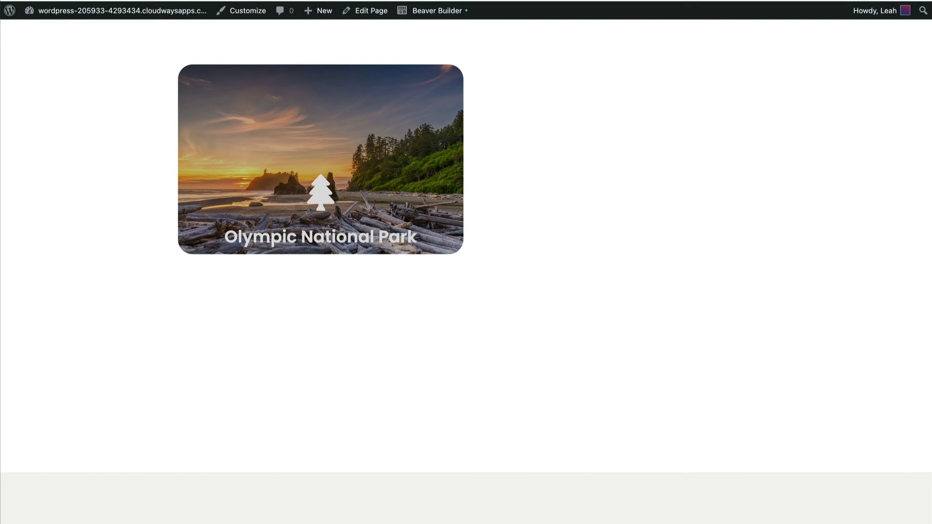
left_click(461, 13)
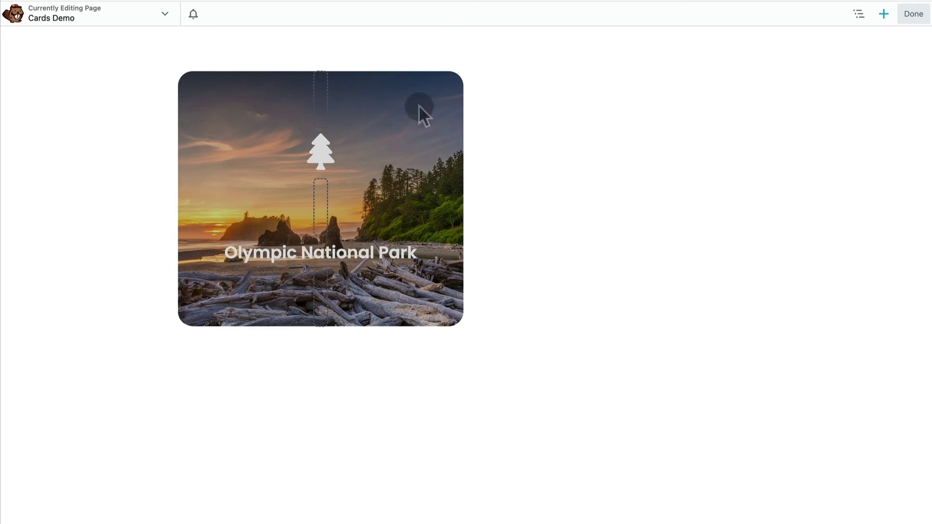
Step: Set the Flex Grow value of the spacer box below the heading to 1, save it and publish the page
left_click(321, 307)
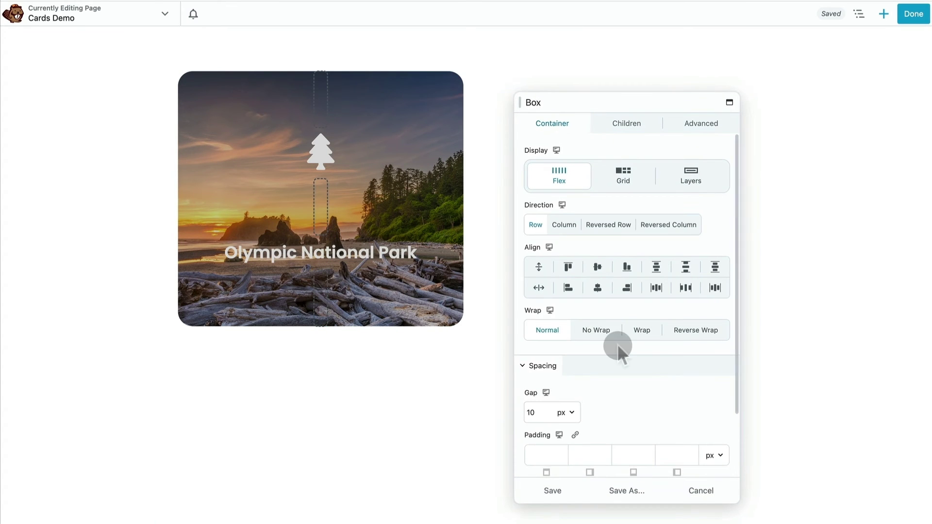
scroll(619, 346, "down", 2)
left_click(578, 426)
scroll(580, 429, "down", 7)
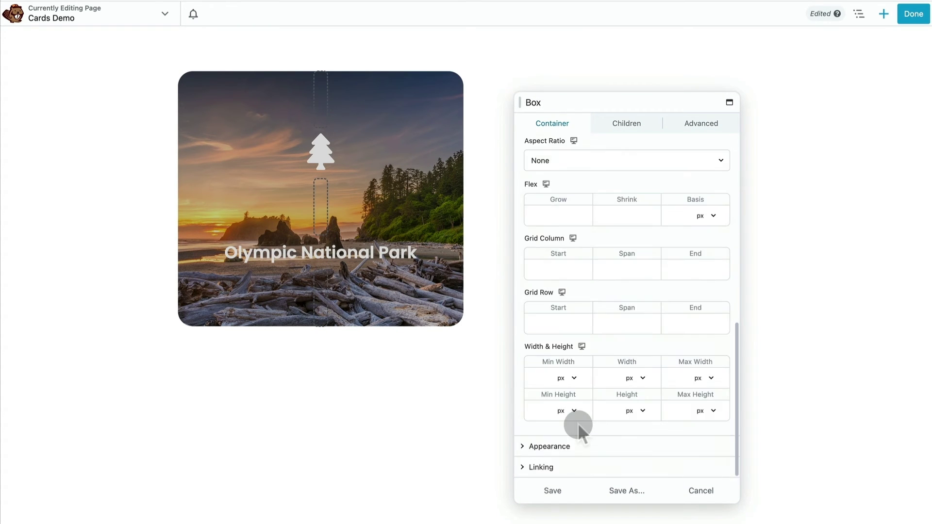
mouse_move(574, 218)
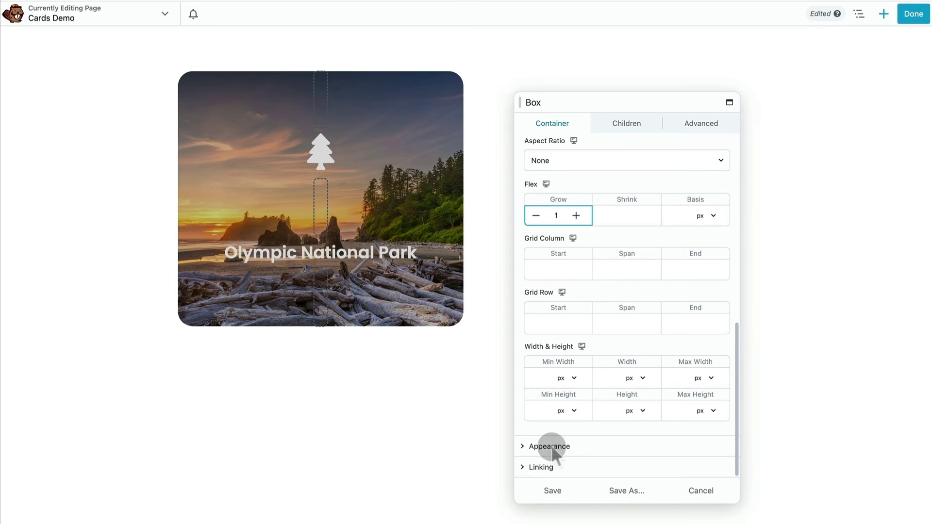
left_click(552, 491)
left_click(911, 18)
left_click(873, 13)
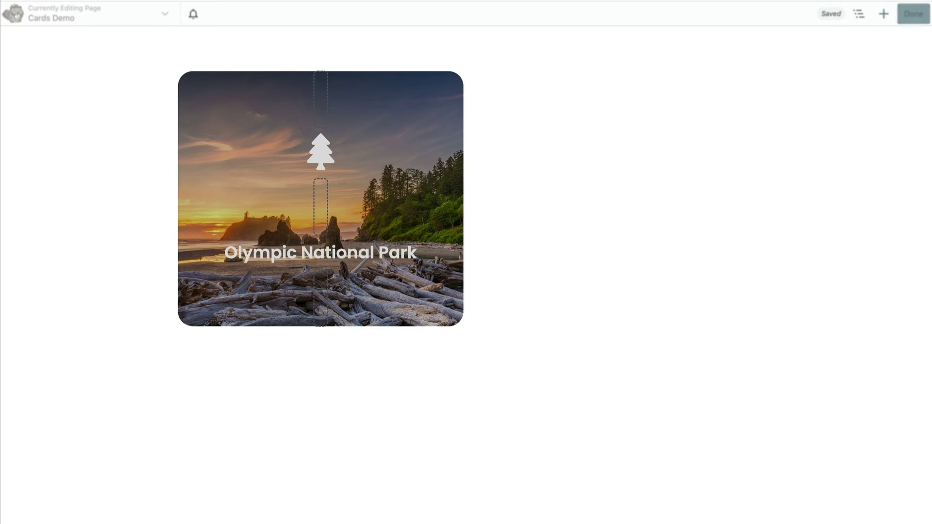
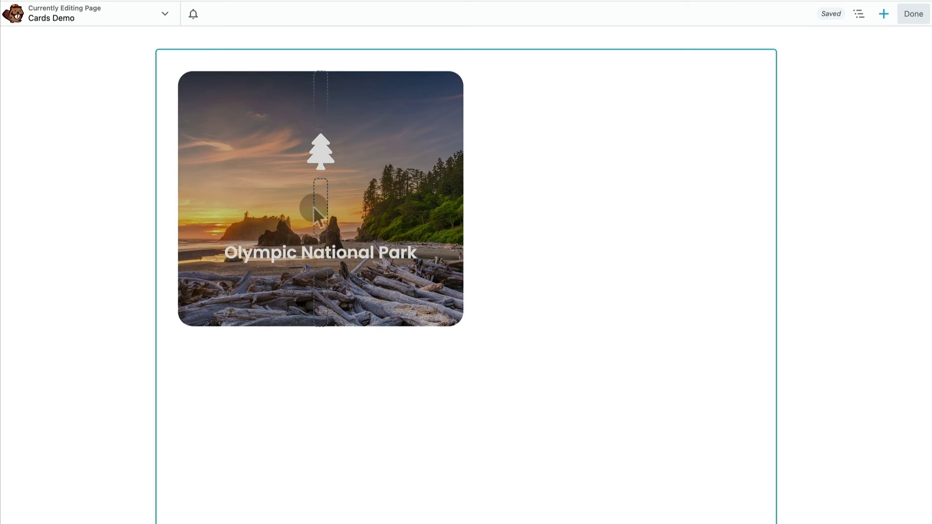
Step: Set the Flex Grow value of the spacer box between the icon and the heading to 1 and save it
left_click(320, 210)
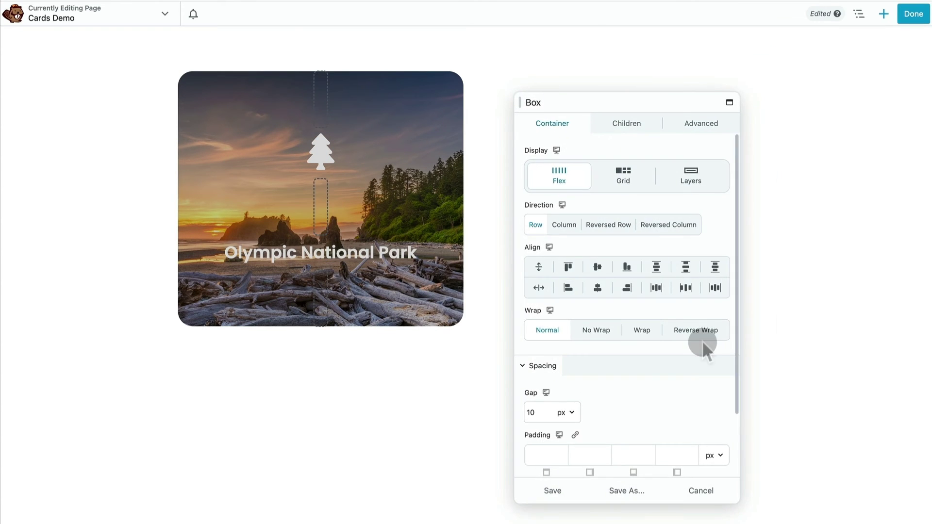
scroll(611, 376, "down", 2)
left_click(566, 425)
scroll(616, 416, "down", 6)
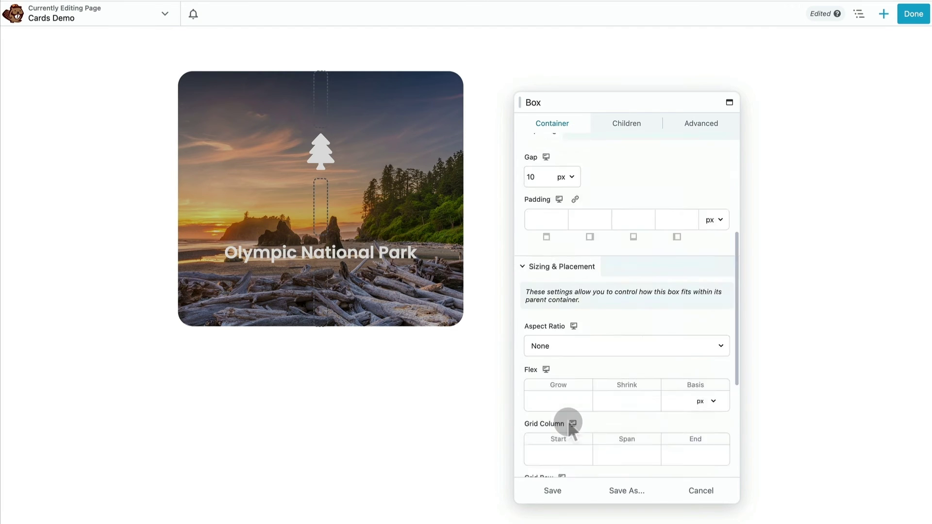
left_click(577, 214)
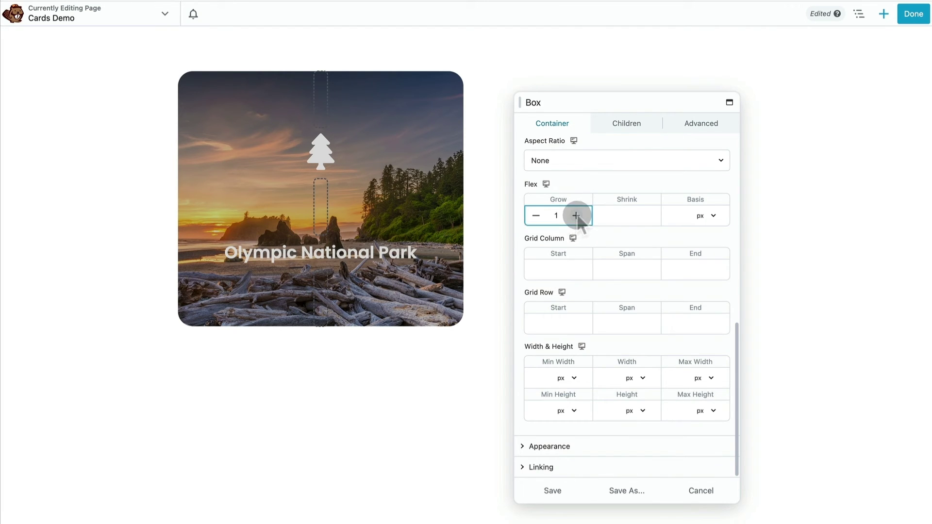
left_click(539, 492)
Step: Publish the page with the adjusted middle spacer and reopen it in the editor
left_click(913, 14)
left_click(874, 14)
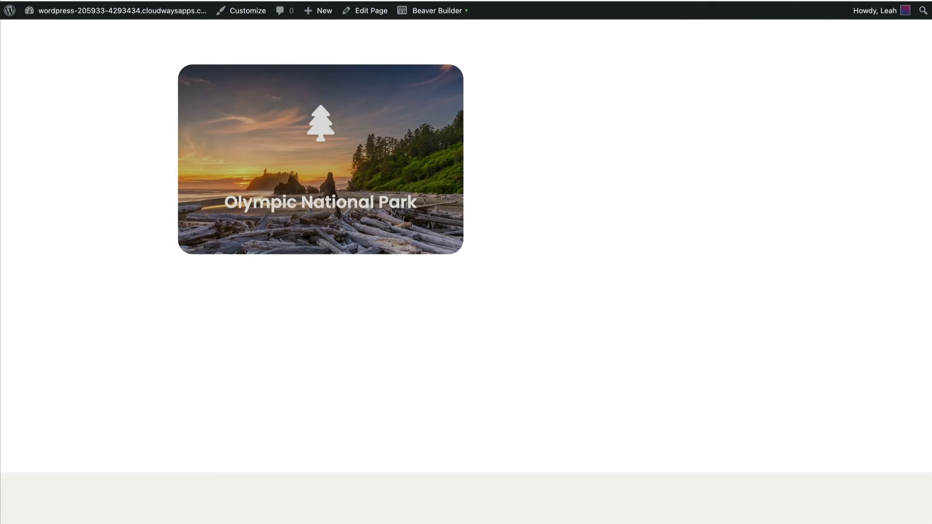
left_click(433, 12)
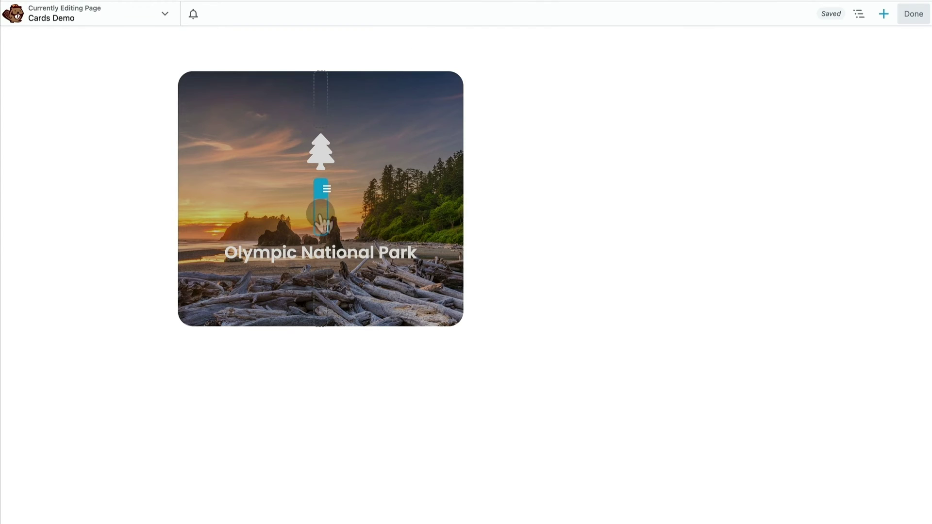
Step: Set the Flex Grow value of the spacer box between the icon and the heading to 2 and save it
left_click(319, 210)
scroll(607, 362, "down", 2)
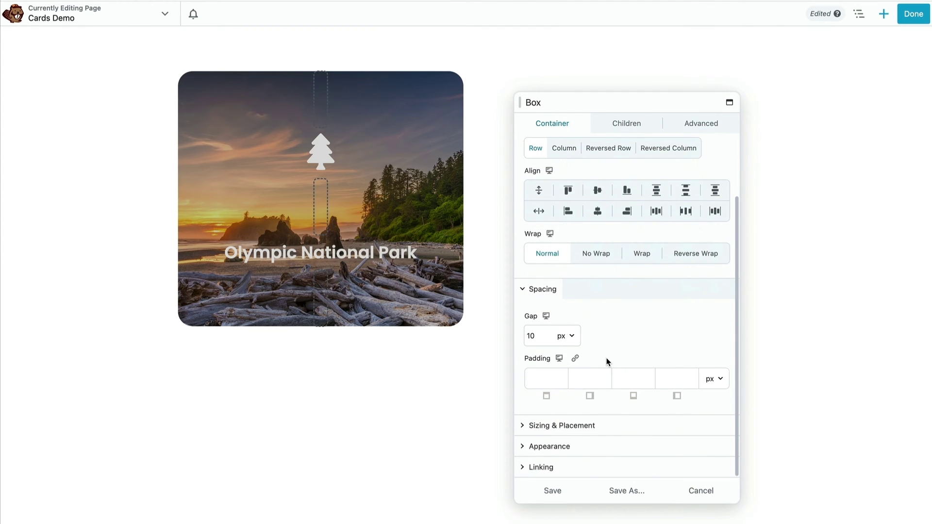
left_click(575, 428)
scroll(576, 430, "down", 6)
left_click(576, 215)
left_click(577, 215)
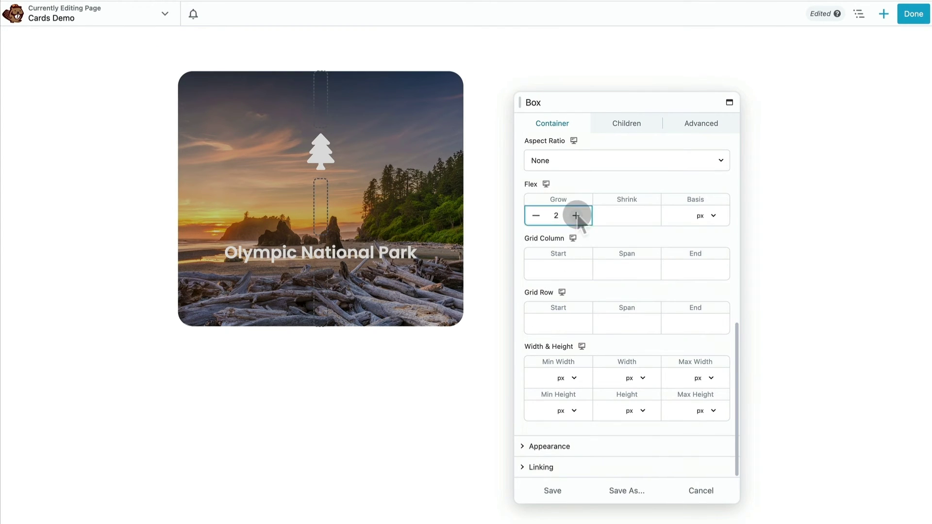
left_click(566, 492)
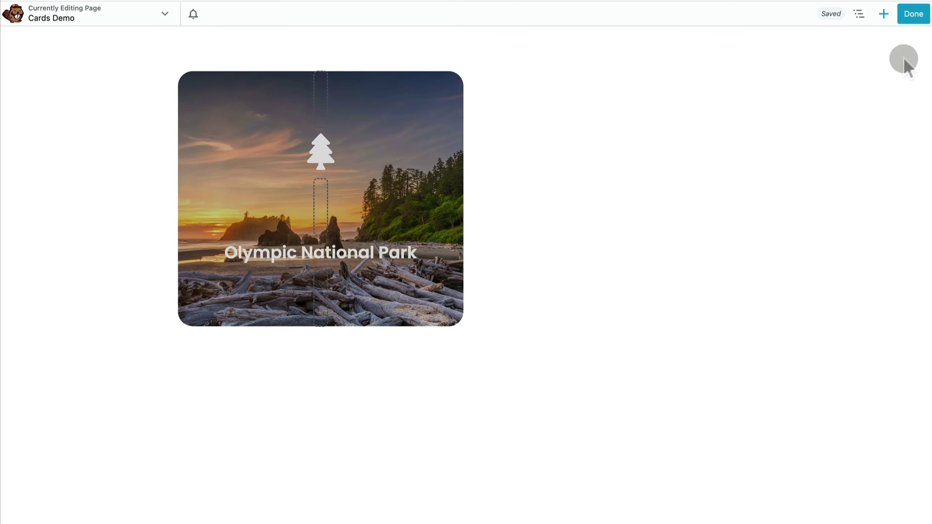
Step: Publish the Cards Demo page and reopen it in the Beaver Builder editor
left_click(901, 22)
left_click(863, 14)
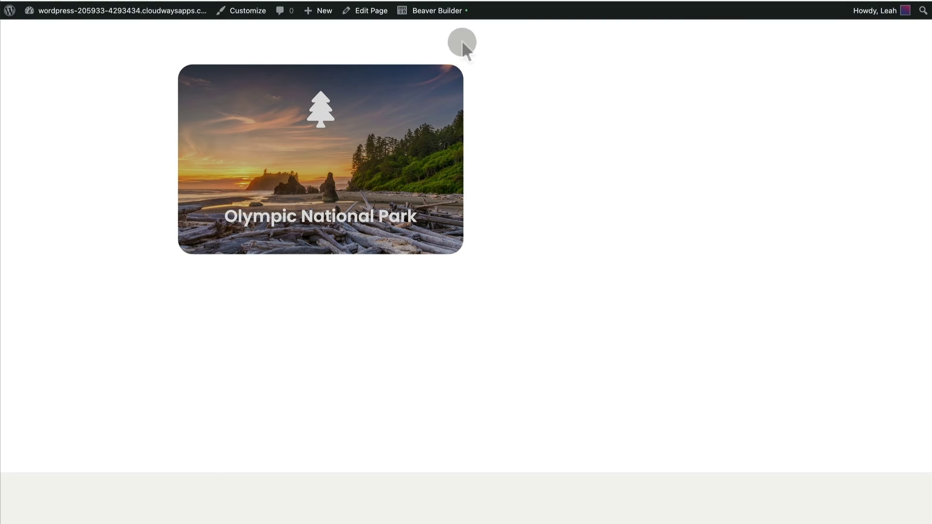
left_click(437, 15)
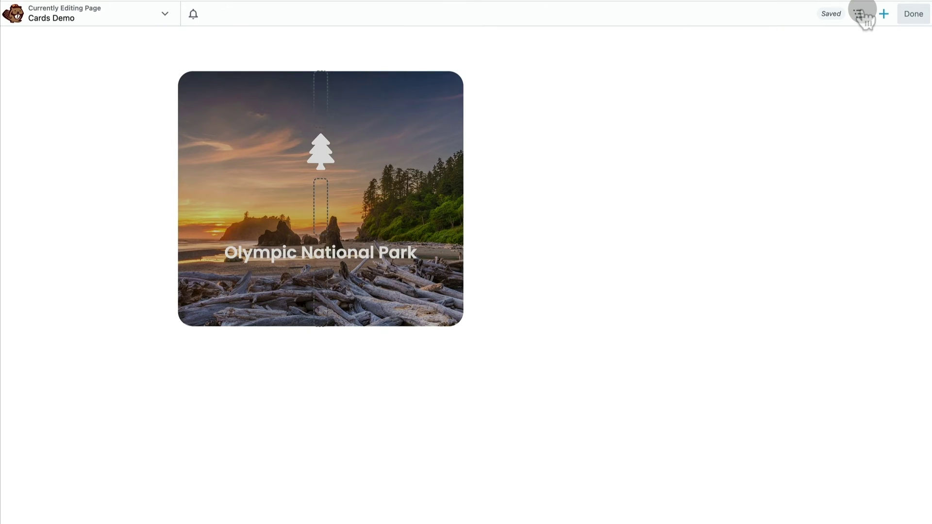
Step: Duplicate the Layered card box three times inside the Grid box, collapsing each card in the outline
left_click(863, 14)
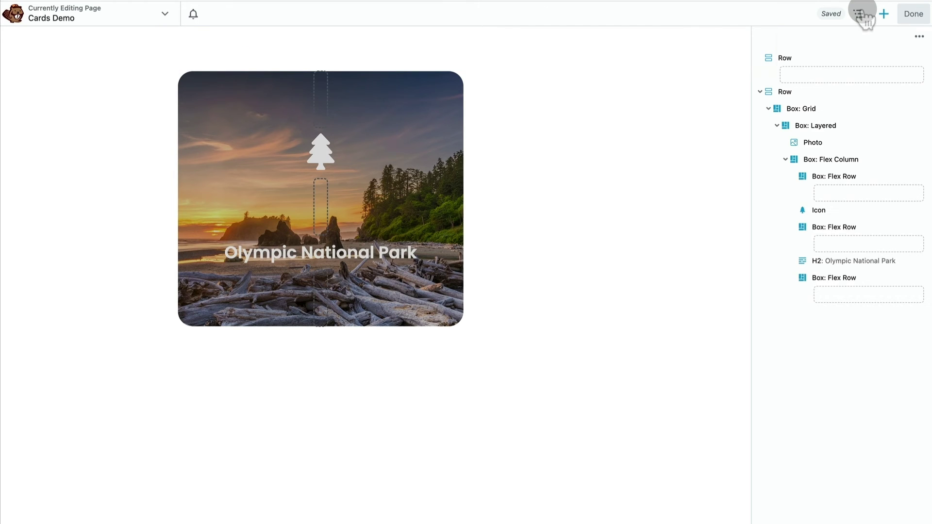
left_click(785, 160)
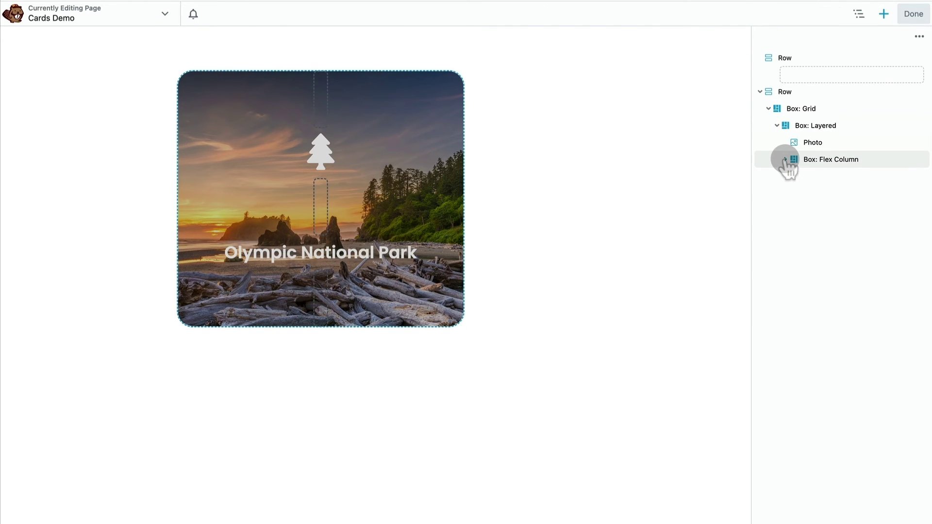
left_click(777, 125)
right_click(807, 127)
left_click(822, 154)
left_click(779, 141)
right_click(802, 145)
left_click(820, 174)
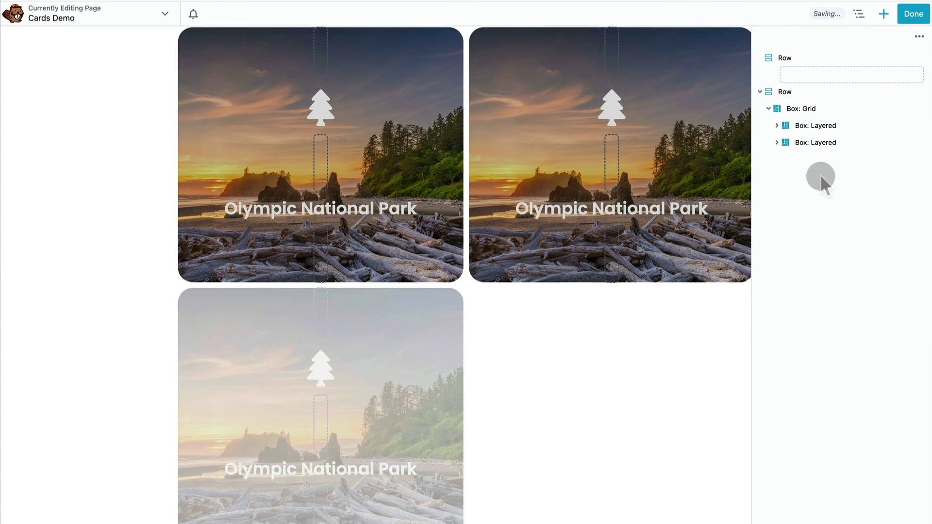
left_click(777, 159)
right_click(801, 162)
left_click(851, 193)
left_click(777, 176)
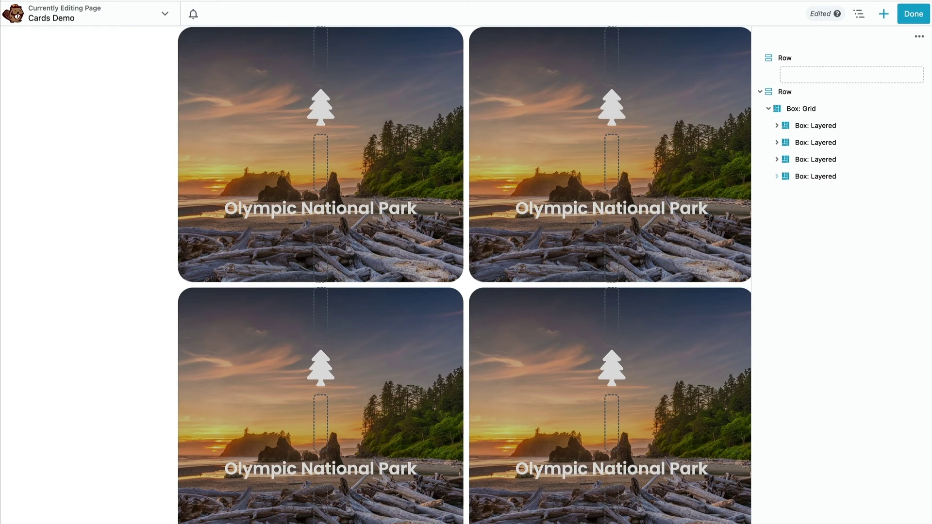
Step: Delete the empty row above the card grid row
right_click(838, 57)
left_click(833, 105)
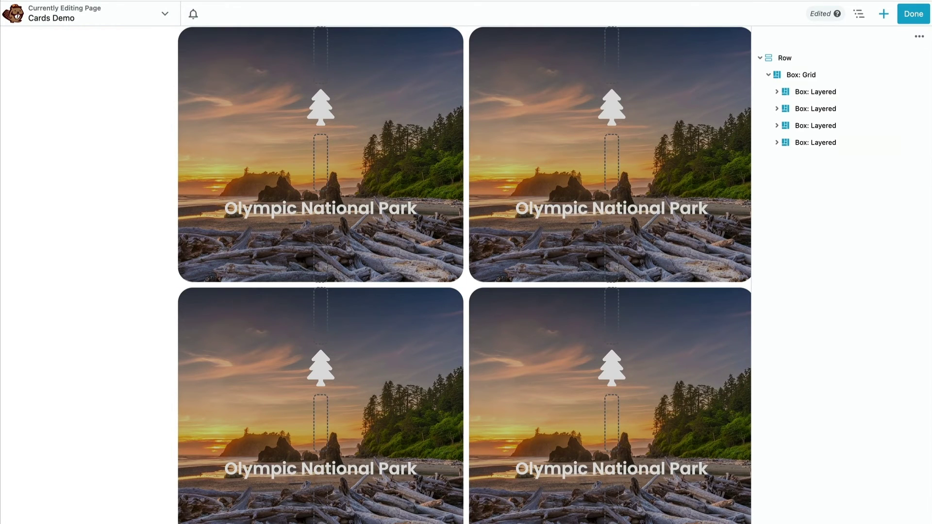
Step: Replace the tree icons on the three duplicated cards with the horse, mountain and sun-with-rain-cloud icons, and save
left_click(614, 115)
left_click(578, 131)
left_click(569, 180)
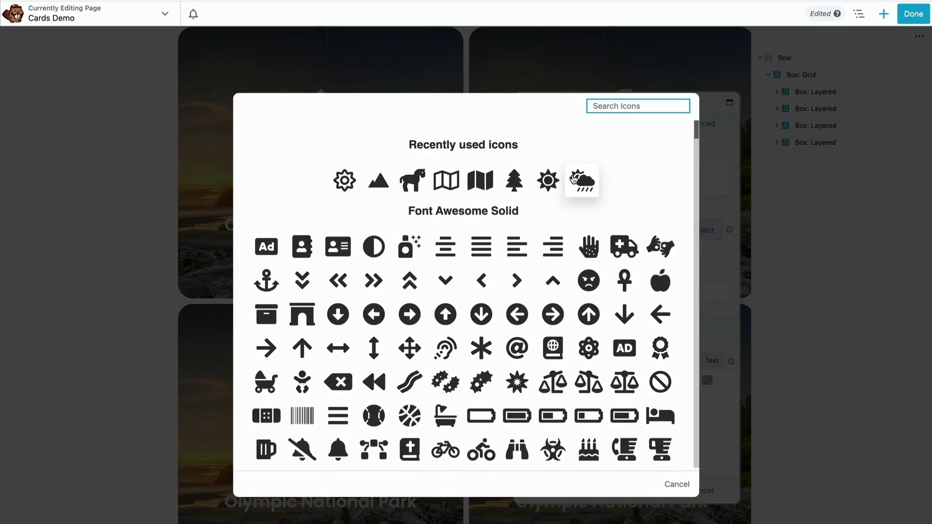
left_click(572, 180)
left_click(550, 489)
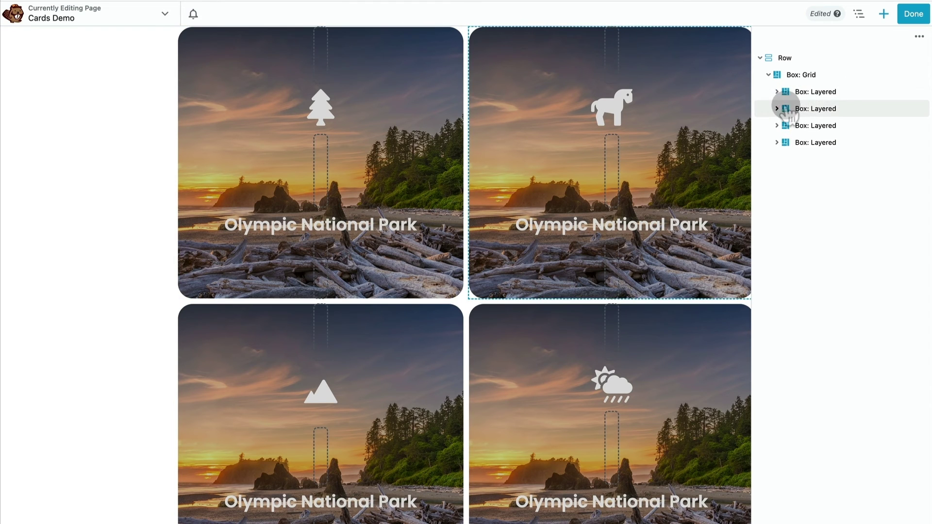
Step: Replace the beach photo in the second card with the red rock river photo from the Media Library
left_click(787, 108)
left_click(809, 194)
left_click(786, 127)
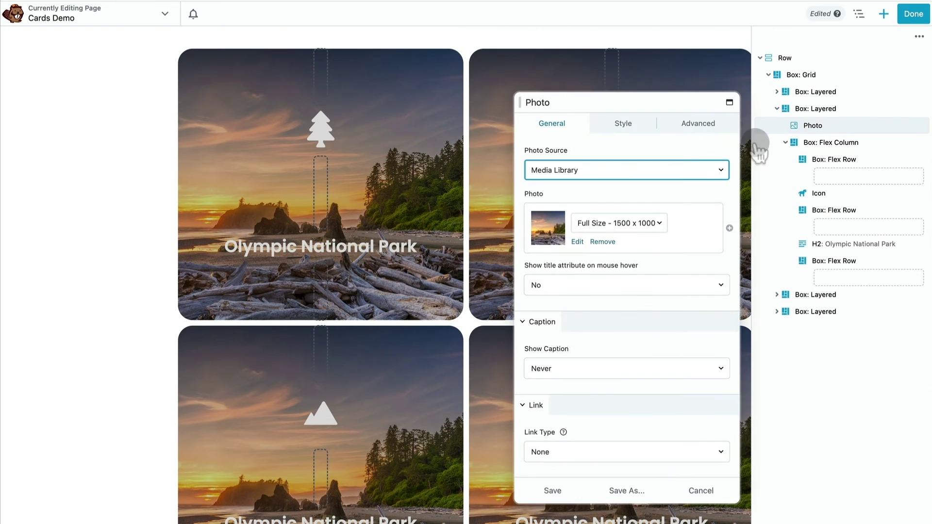
left_click(548, 170)
left_click(245, 153)
left_click(878, 521)
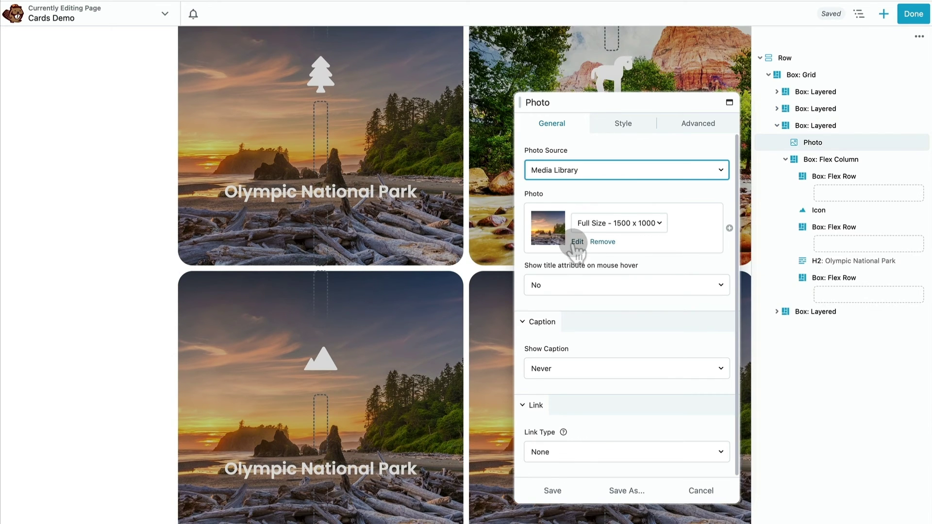
Step: Replace the beach photo in the third card with the photo of bison grazing in a forest meadow
left_click(577, 241)
left_click(165, 165)
left_click(878, 521)
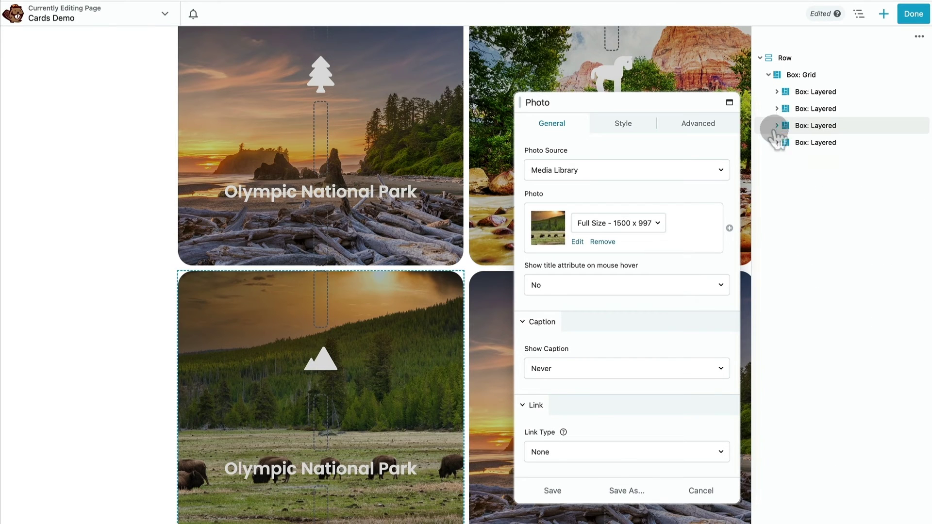
Step: Replace the beach photo in the fourth card with the misty valley and cliffs photo from the Media Library, and save
left_click(791, 159)
left_click(577, 241)
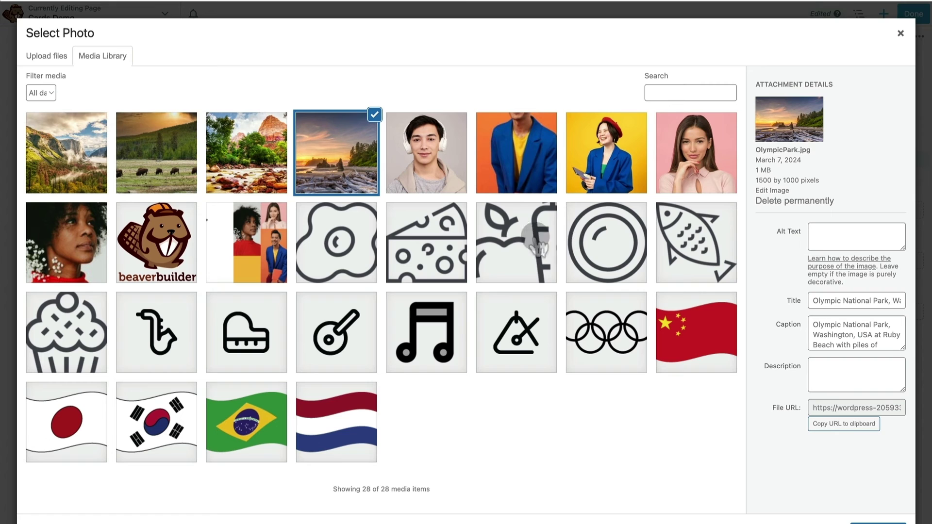
left_click(878, 522)
left_click(559, 490)
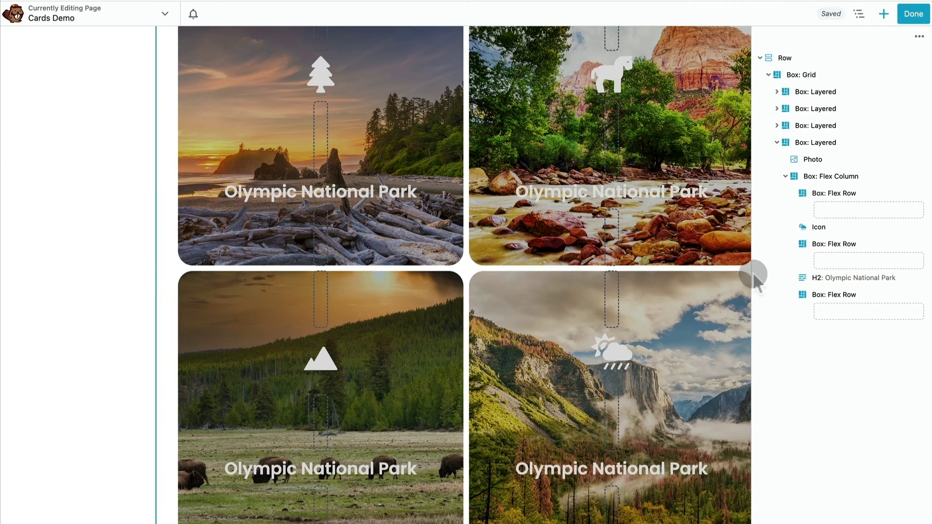
Step: Change the headings of the three duplicated cards to Zion, Yellowstone and Yosimite National Park, saving each heading
left_click(672, 195)
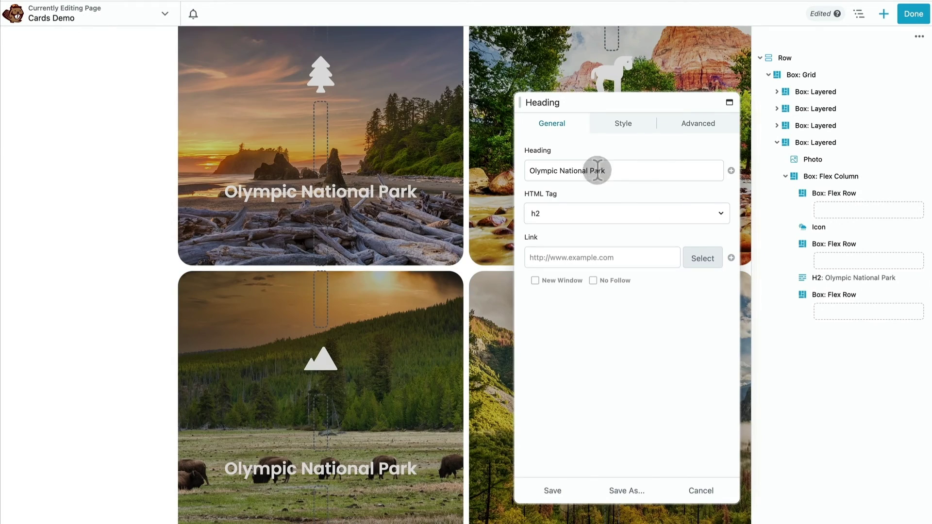
double_click(540, 171)
type("Zion")
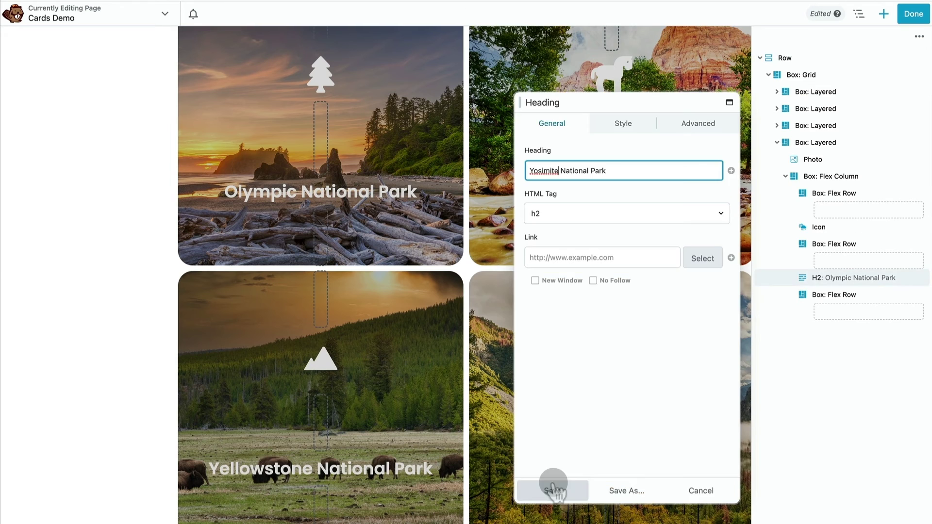
left_click(553, 490)
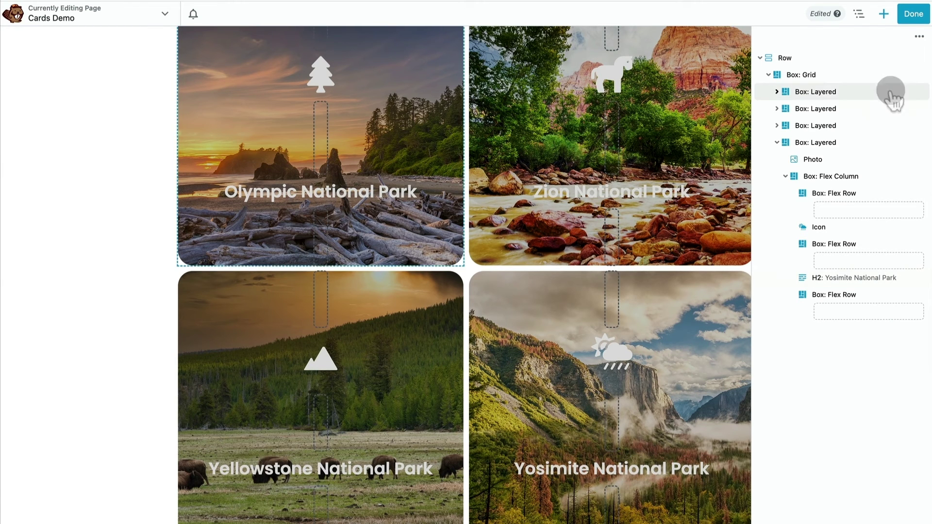
Step: Set the card grid's linked row and column gap to 31 px and save the grid box settings
left_click(824, 77)
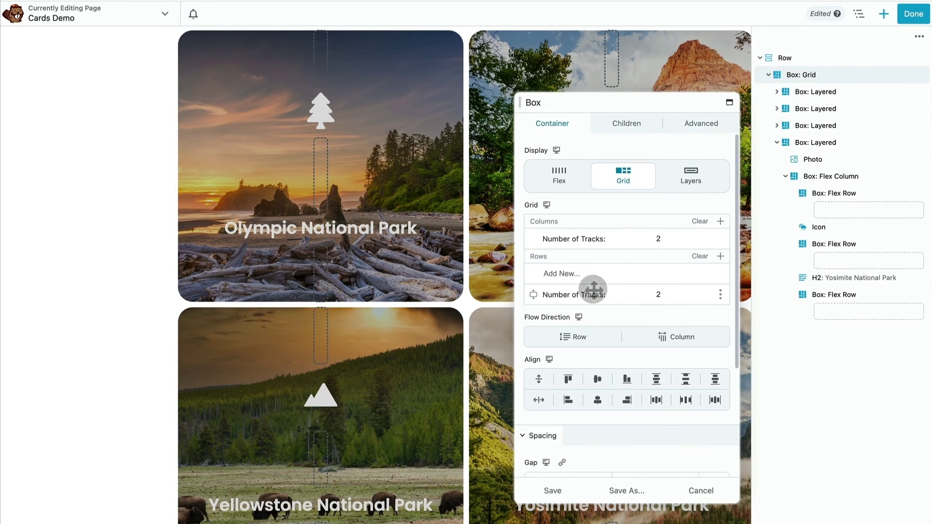
scroll(593, 292, "down", 5)
left_click(545, 318)
left_click_drag(553, 359, 589, 358)
left_click(562, 304)
left_click(535, 325)
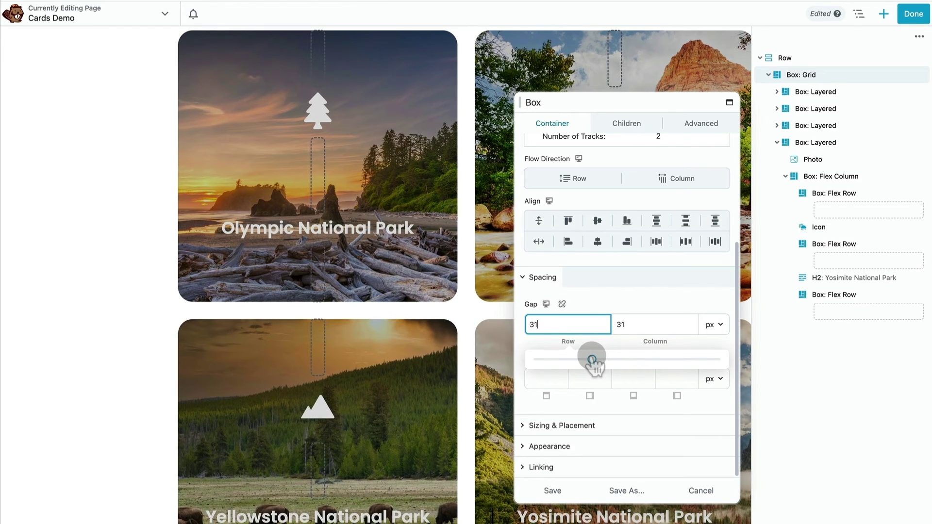
left_click(547, 486)
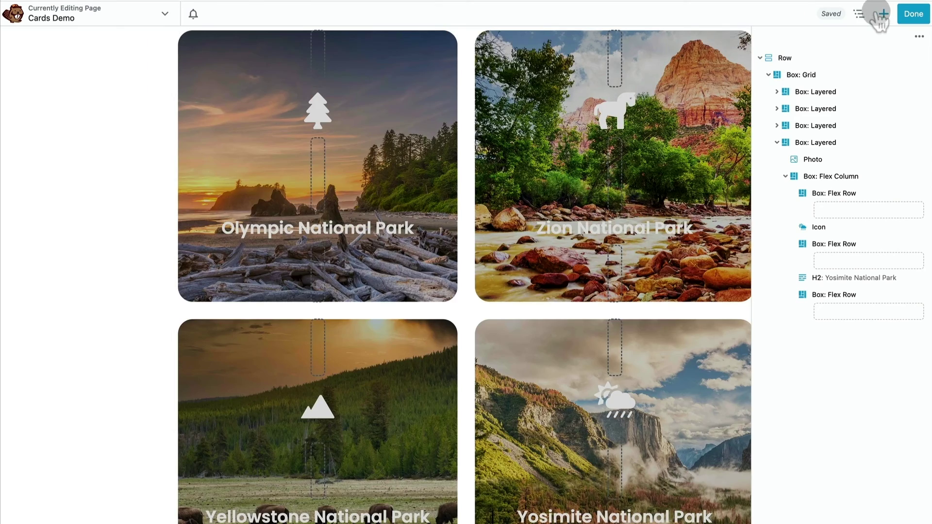
Step: Insert the saved column Parks Heading above the card grid
left_click(883, 15)
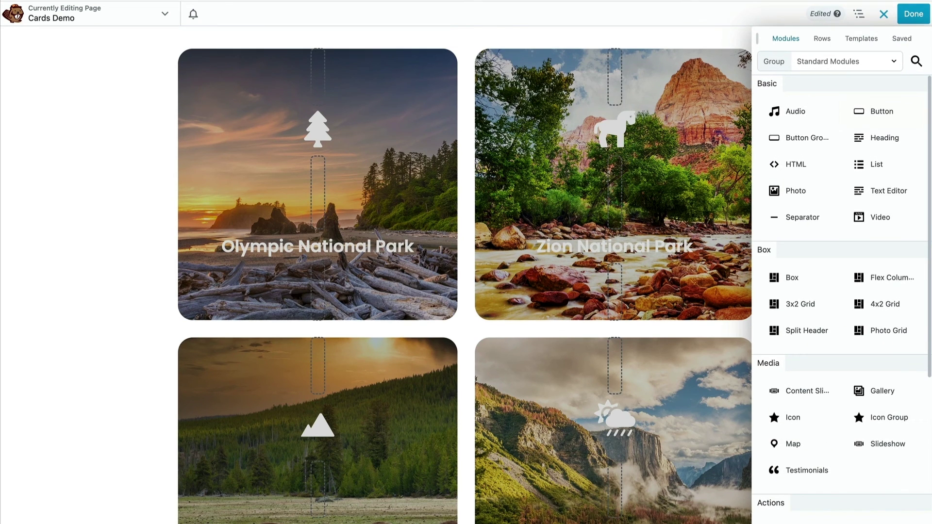
left_click(822, 39)
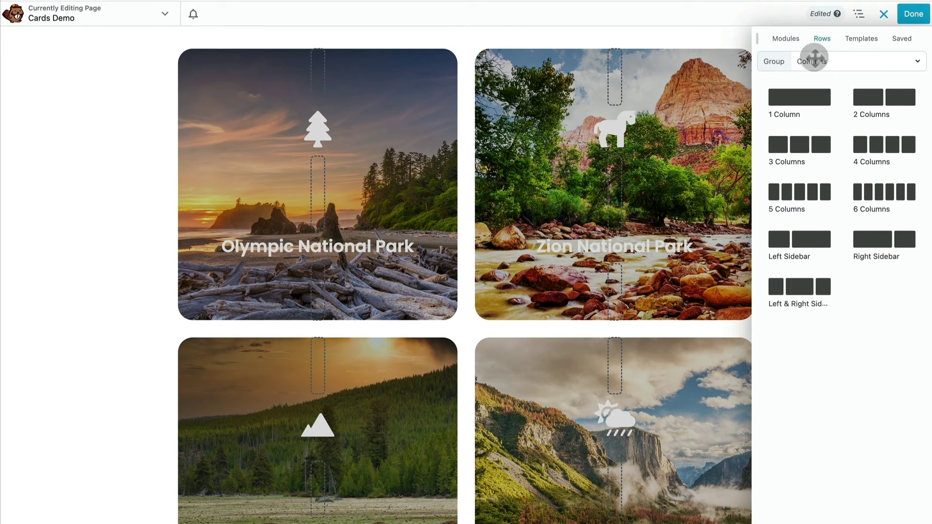
left_click(812, 62)
left_click(812, 154)
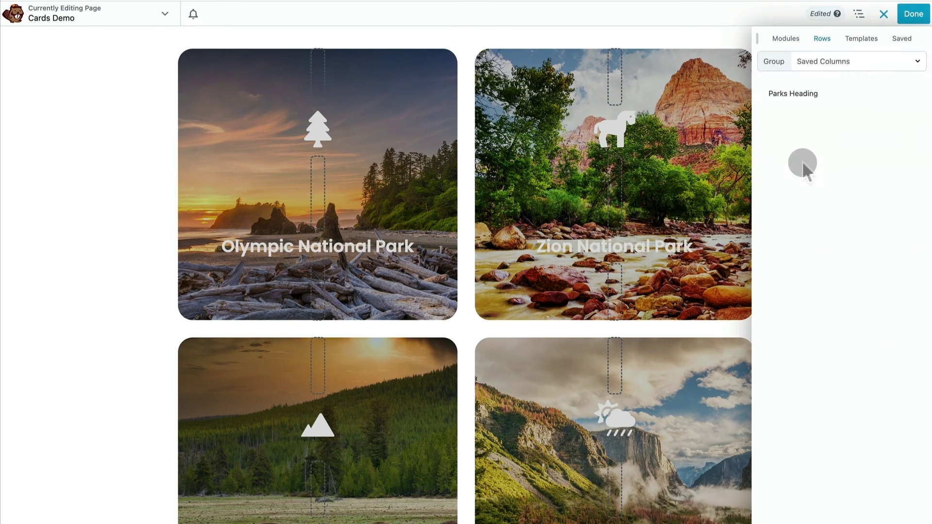
left_click_drag(791, 97, 418, 52)
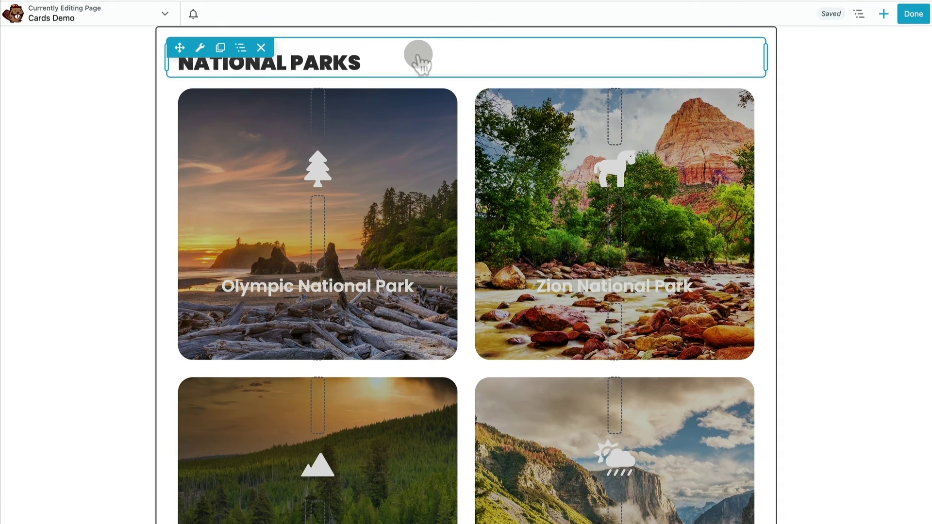
Step: Publish the Cards Demo page and reopen it in the page builder
left_click(913, 14)
left_click(863, 15)
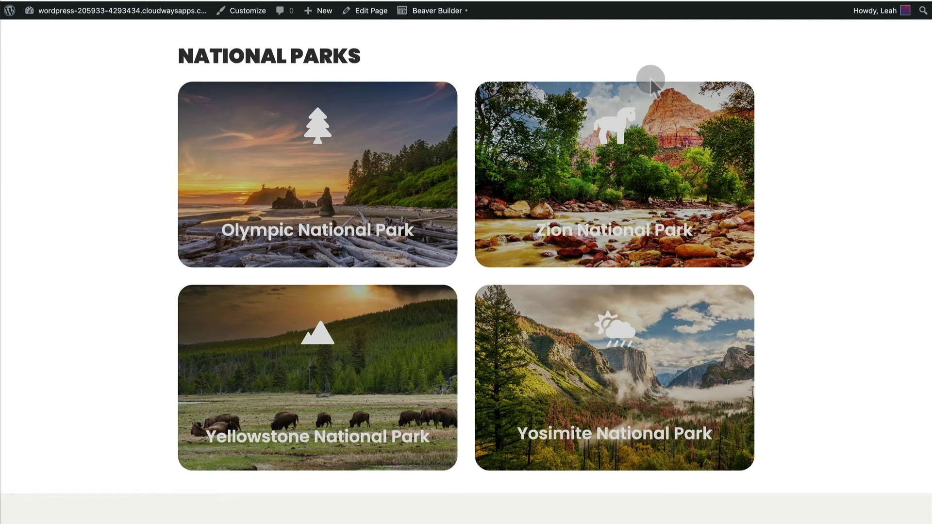
left_click(450, 12)
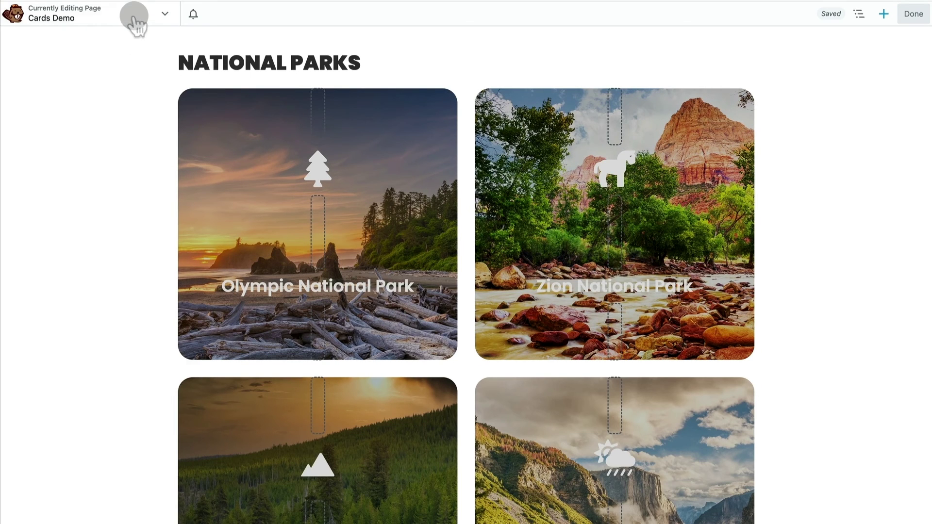
Step: Preview the page's card layout at the Small breakpoint, return to Large, and exit responsive editing
left_click(133, 20)
left_click(84, 170)
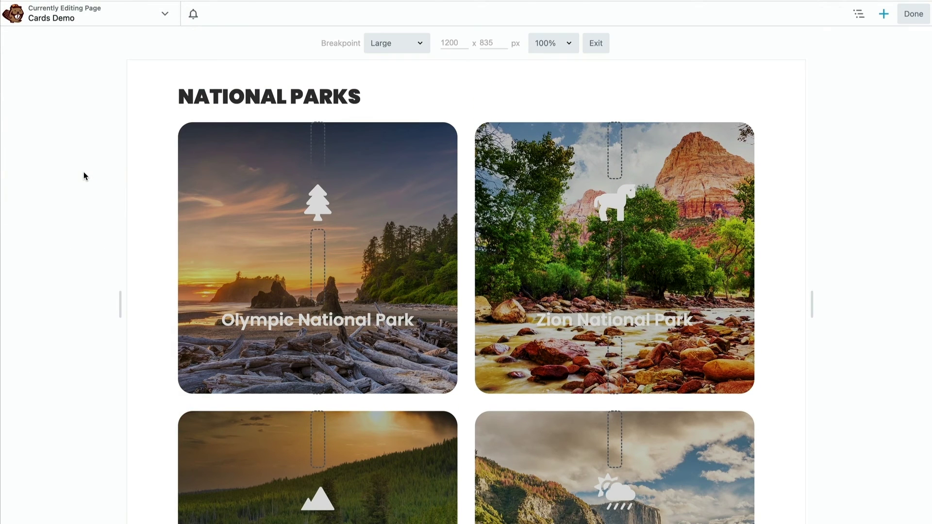
left_click(393, 47)
left_click(392, 69)
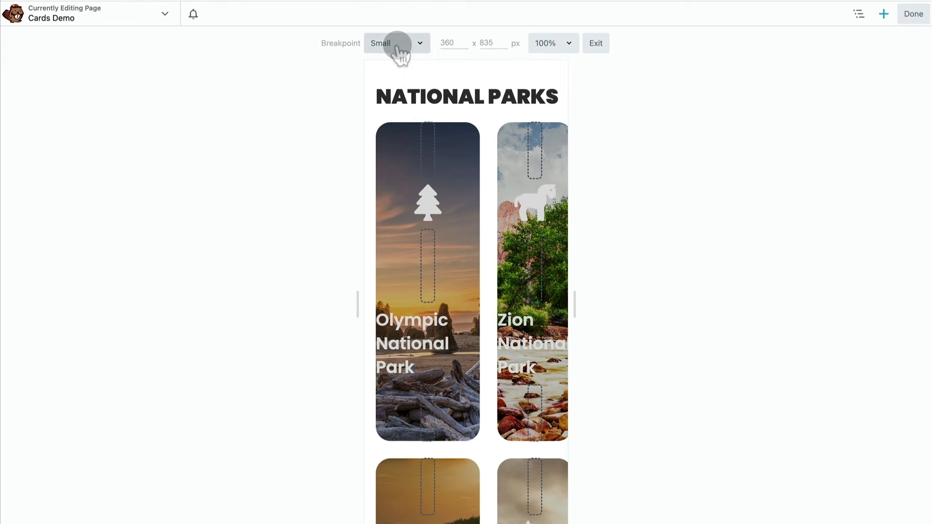
left_click(397, 46)
left_click(398, 20)
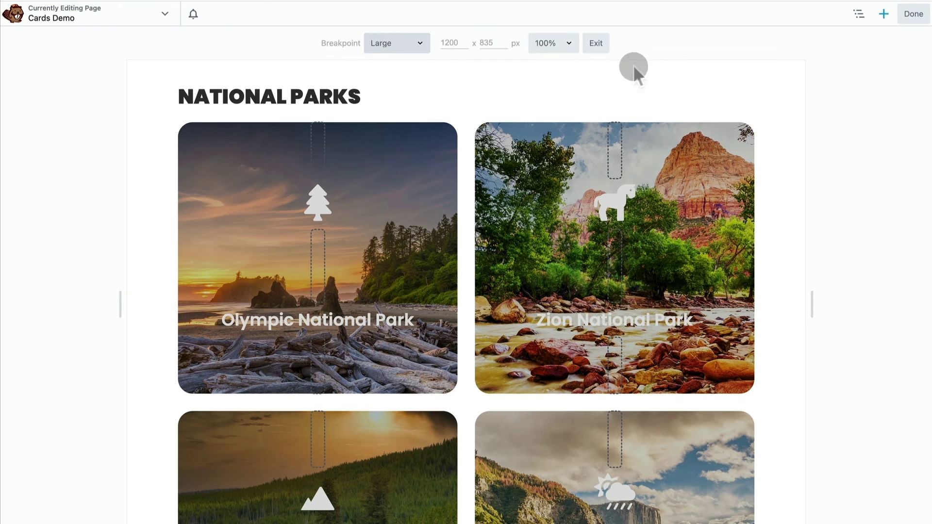
left_click(602, 45)
Step: Give the card grid box a single column track at the Small breakpoint
left_click(858, 15)
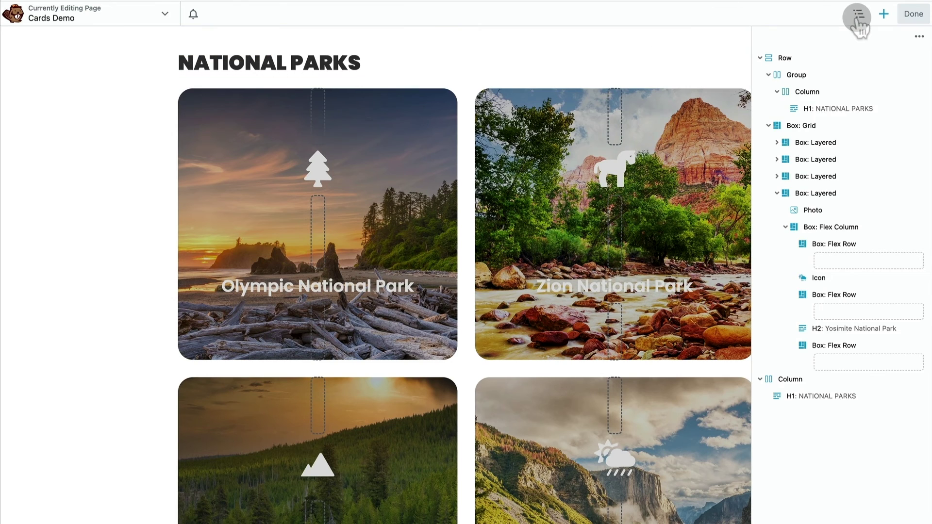
left_click(820, 126)
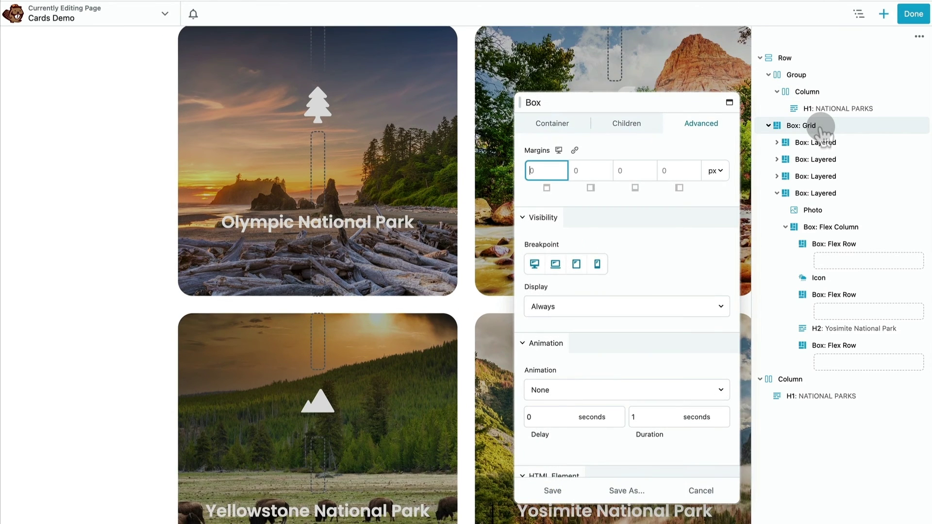
left_click(539, 127)
left_click(547, 205)
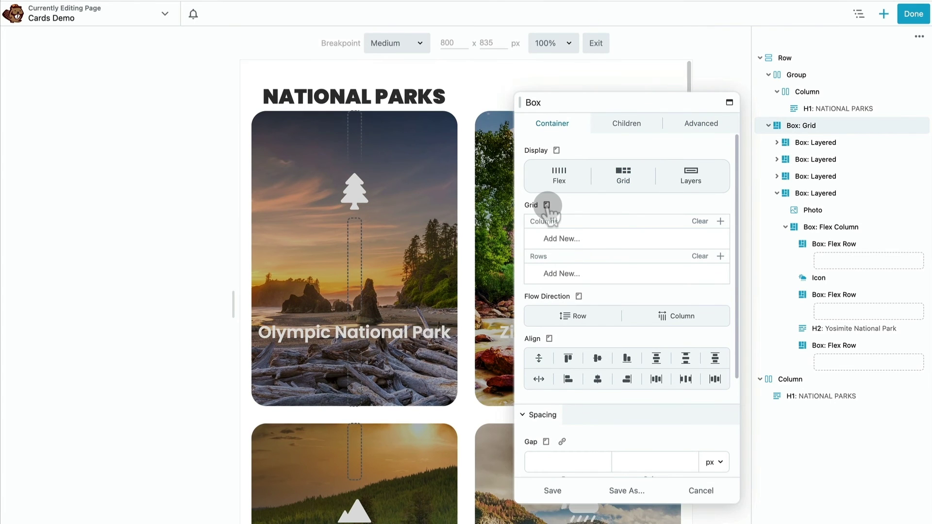
left_click(547, 205)
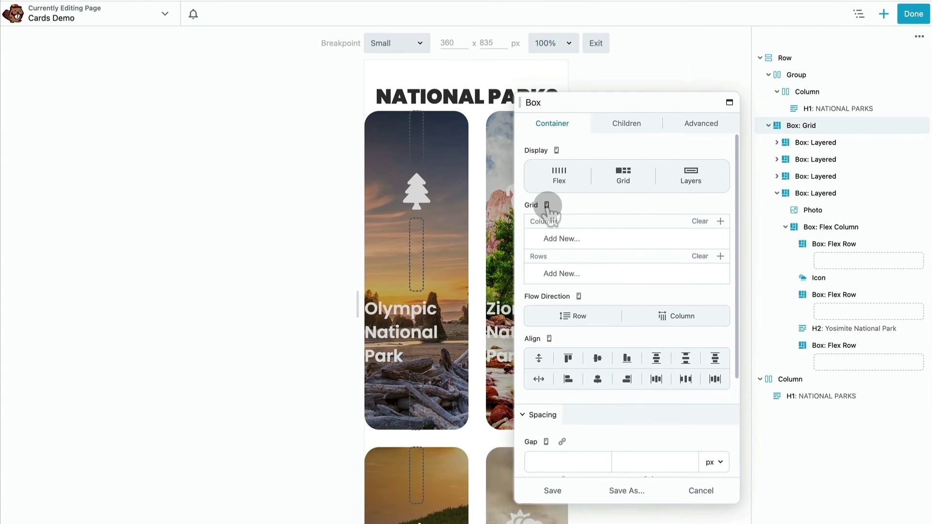
left_click(721, 221)
left_click(695, 237)
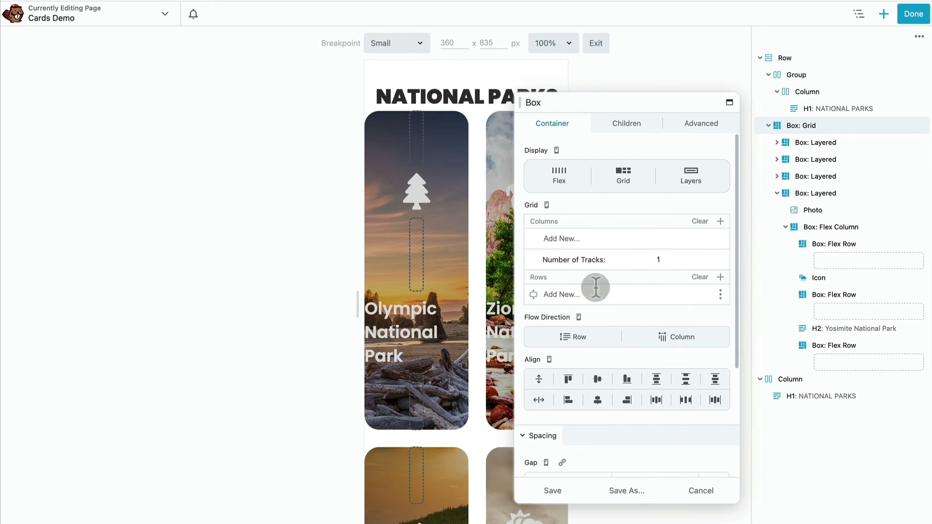
Step: Set the card grid's rows to four tracks at the Small breakpoint, save the settings and publish the page
left_click(720, 277)
left_click(699, 294)
left_click(689, 316)
left_click(689, 316)
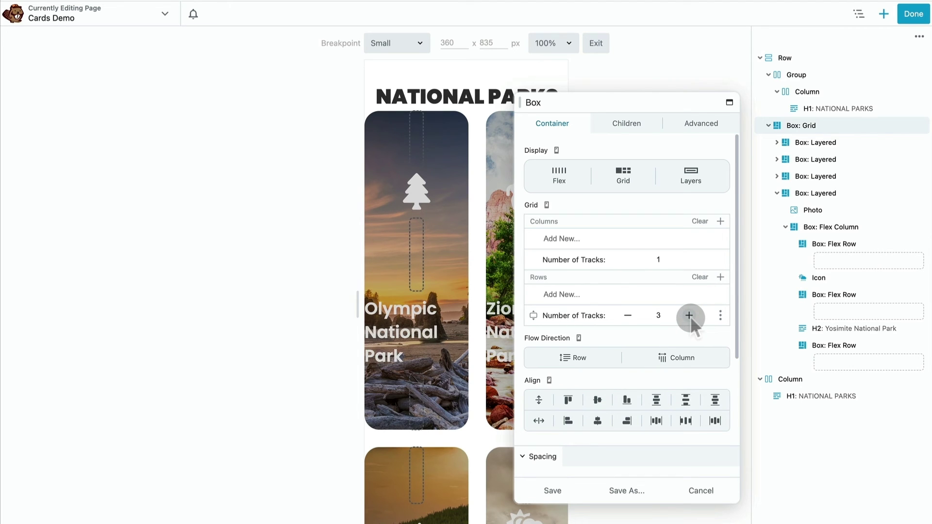
left_click(689, 316)
left_click(560, 491)
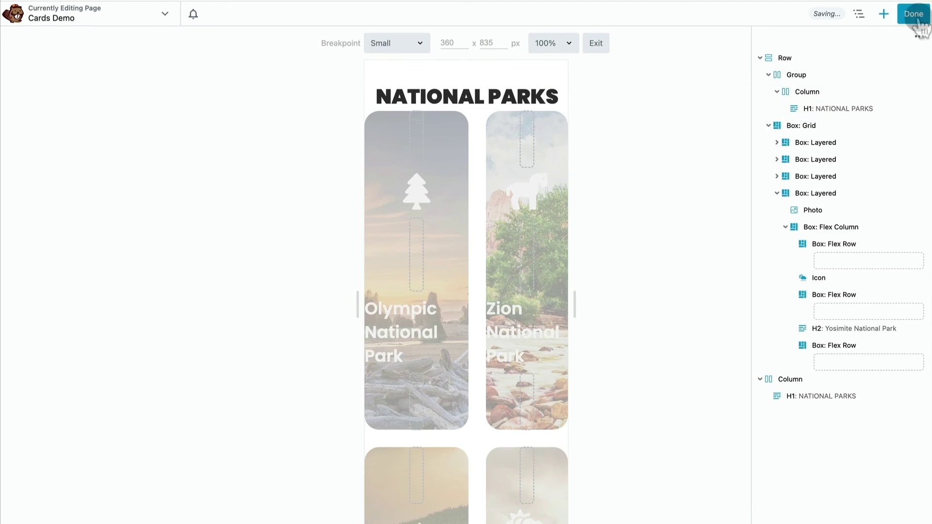
left_click(914, 17)
left_click(866, 15)
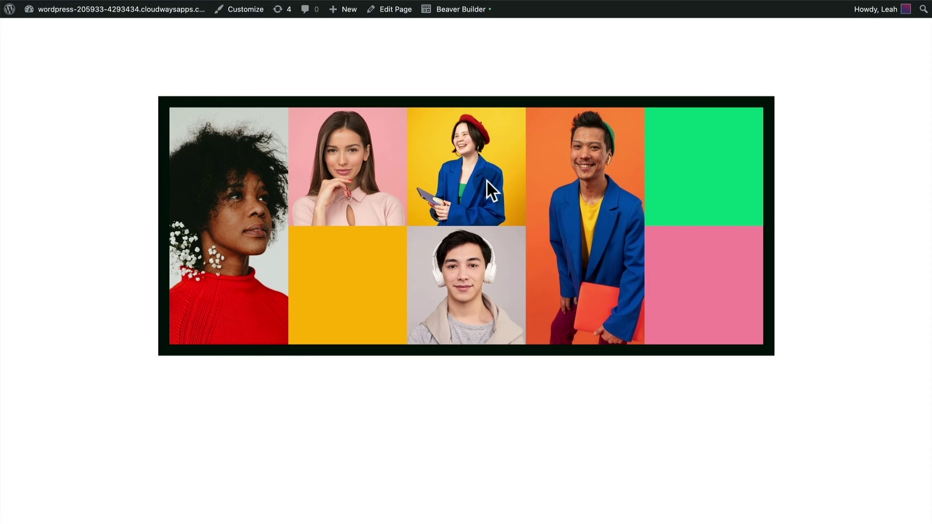
Step: Inspect the colorful photo grid's container in the browser developer tools with its grid overlay shown, then close the tools
right_click(486, 179)
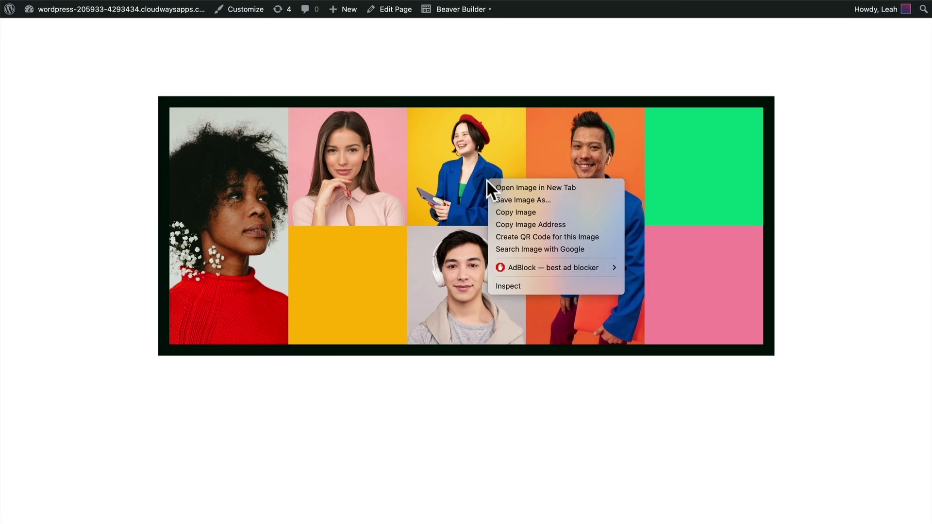
left_click(517, 286)
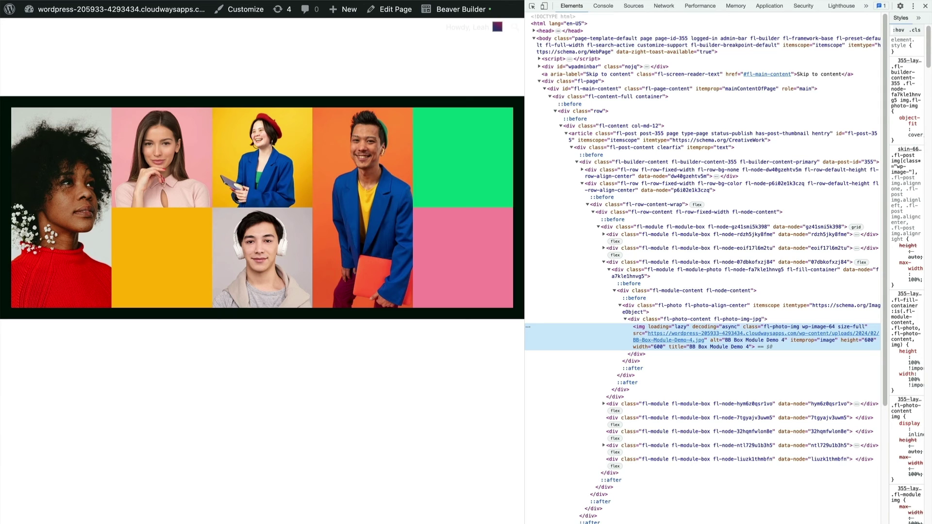
left_click(860, 227)
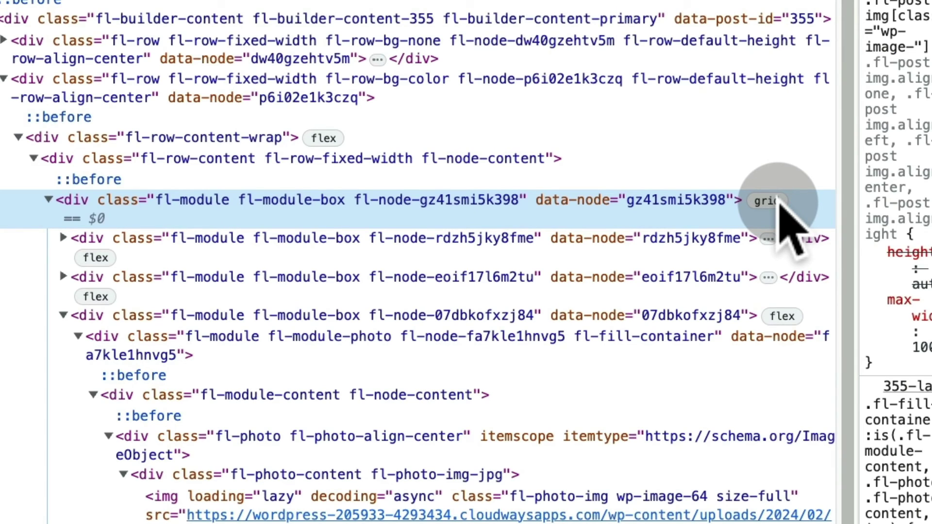
left_click(776, 201)
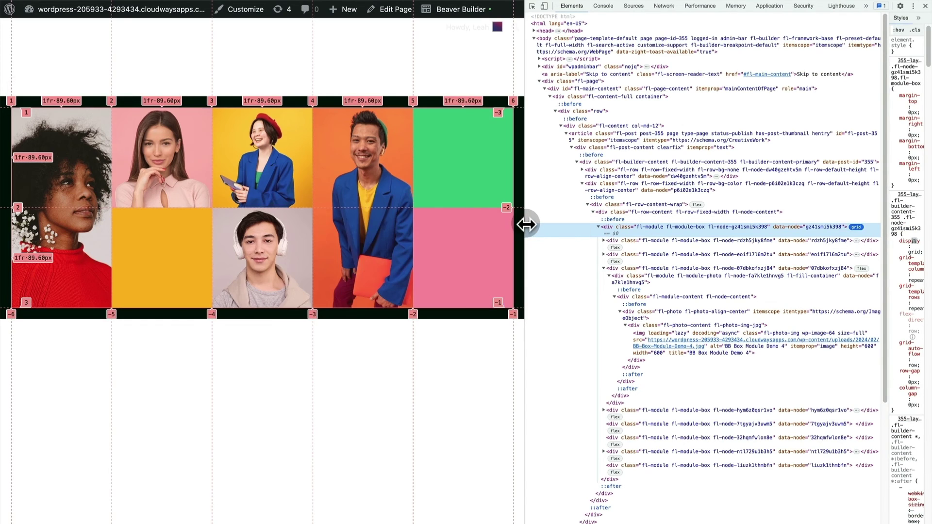
left_click_drag(527, 224, 826, 223)
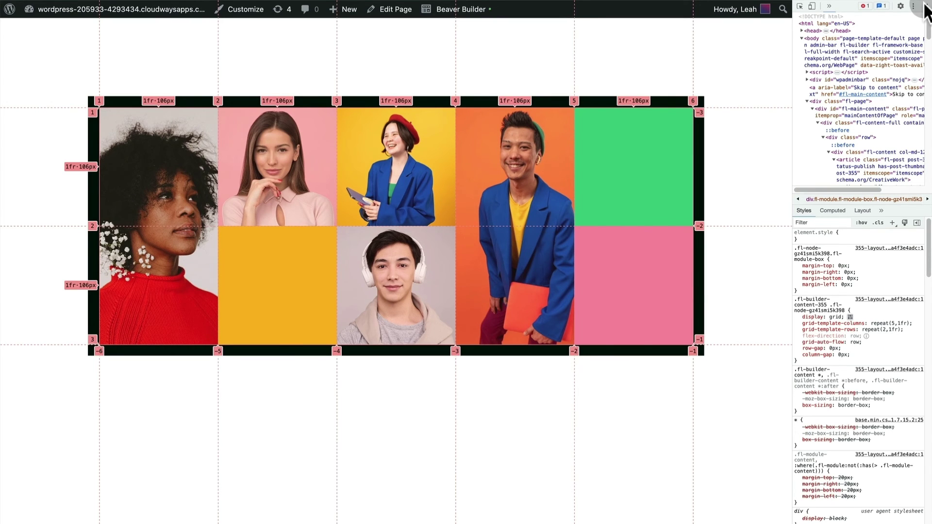
left_click(925, 6)
Step: Open the Colorful Blocks page in the page builder, show its outline and collapse the empty first row
left_click(476, 16)
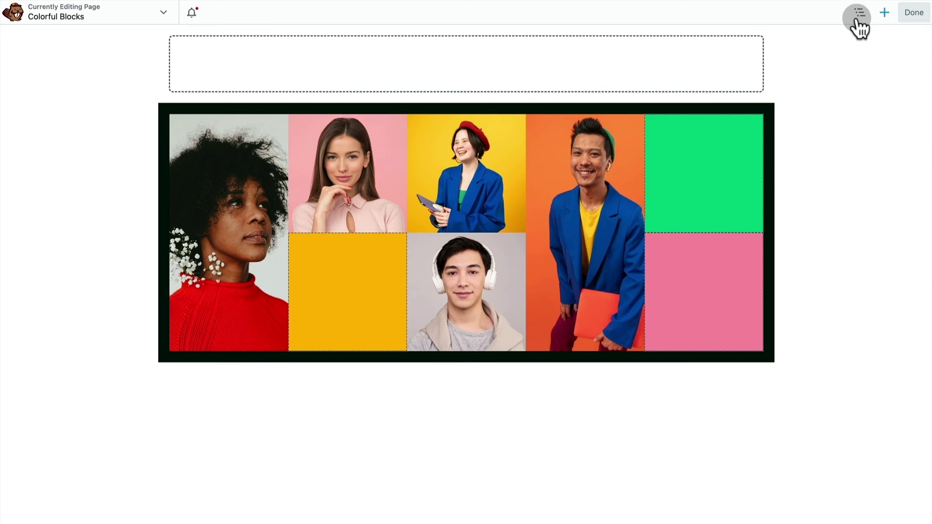
left_click(860, 12)
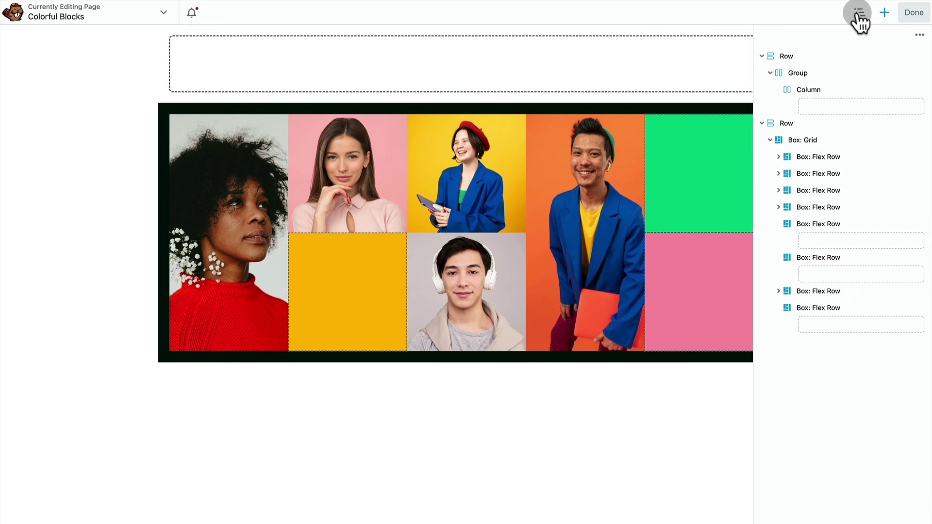
left_click(770, 74)
left_click(762, 56)
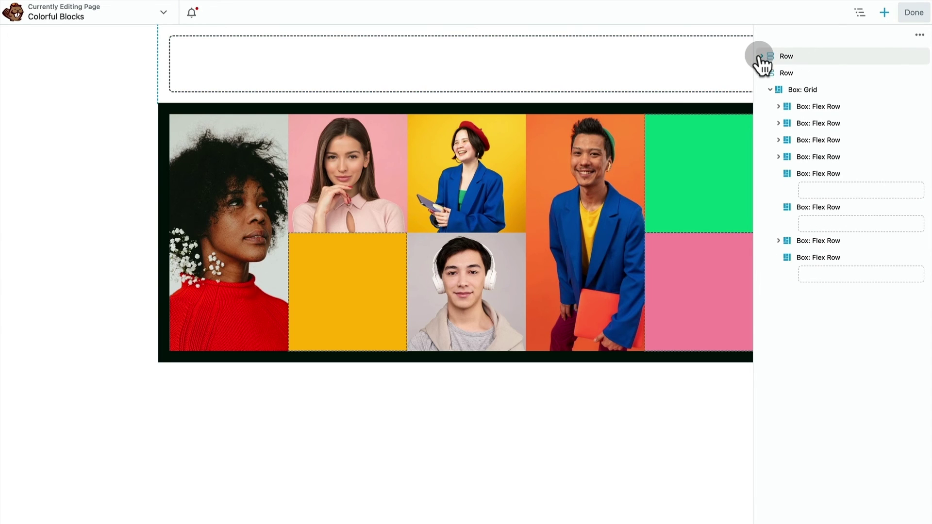
Step: Expand the grid's first four flex row boxes in the outline and examine which photo each one holds
left_click(778, 107)
left_click(779, 140)
left_click(779, 174)
left_click(779, 207)
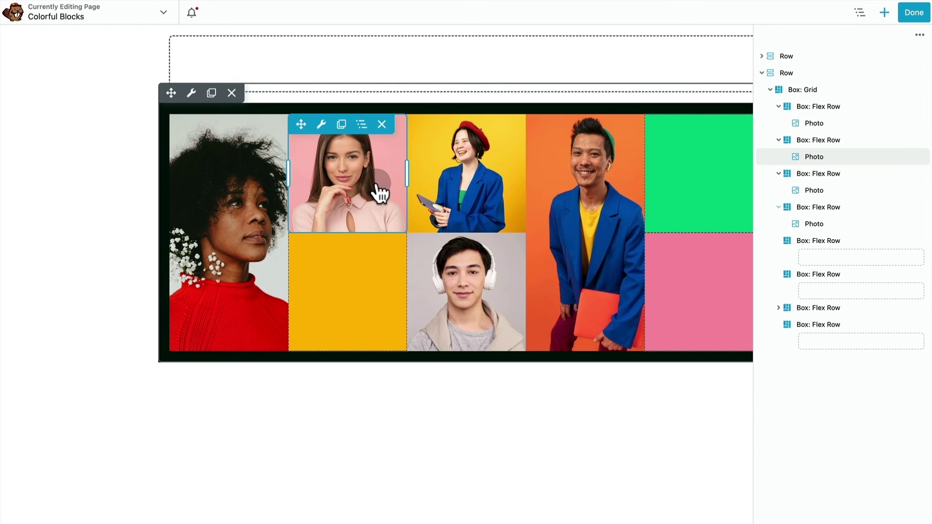
left_click(563, 170)
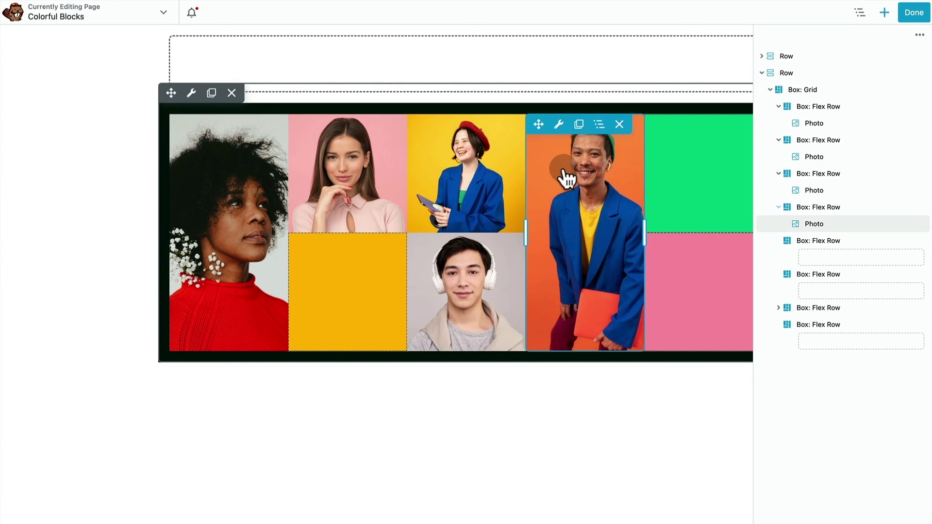
Step: Examine the outline entries of the green, yellow, headphones photo and pink blocks in the colorful photo grid
left_click(690, 168)
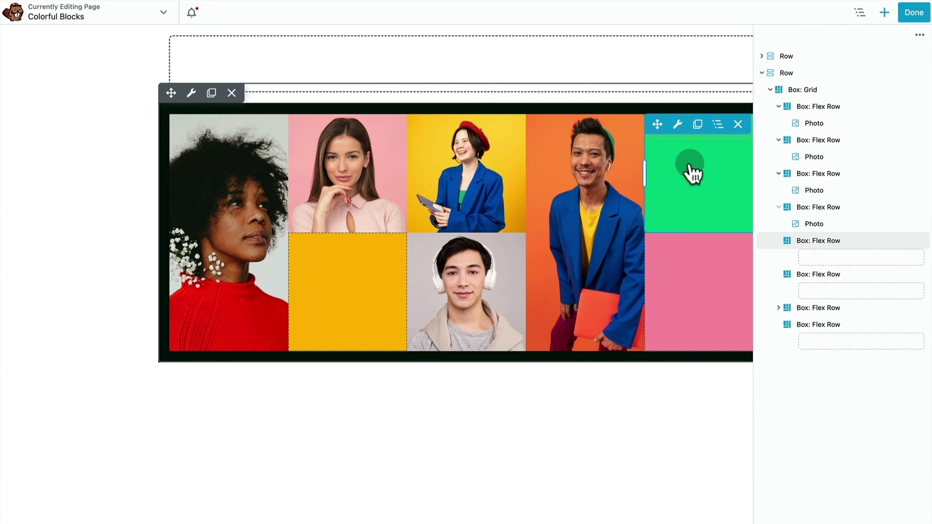
left_click(346, 316)
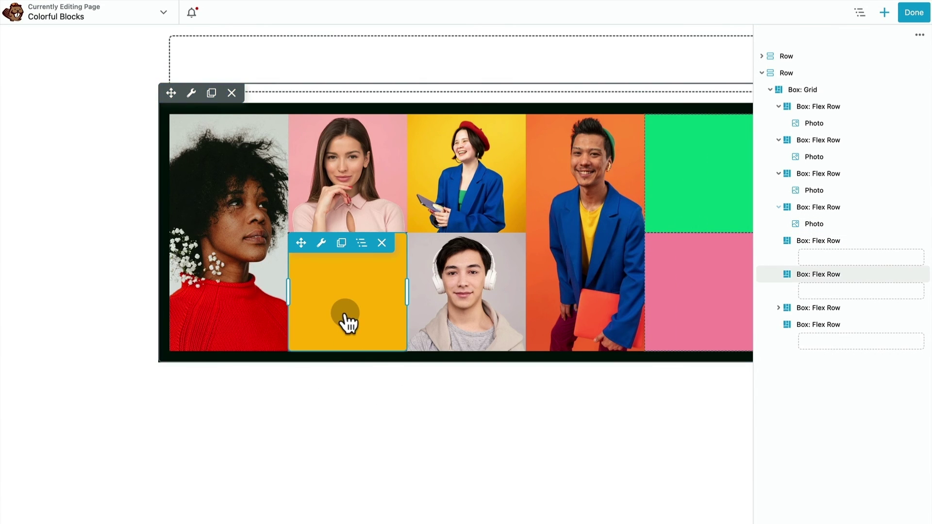
left_click(470, 297)
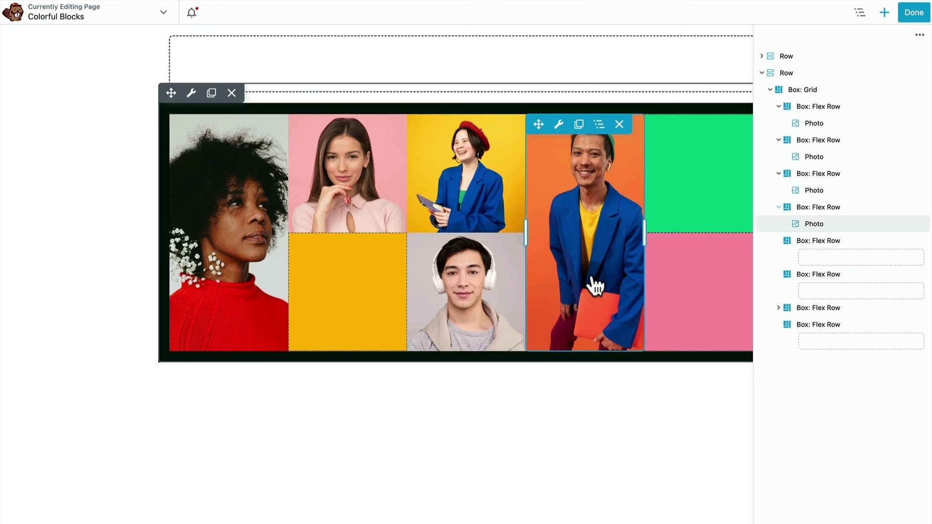
left_click(700, 289)
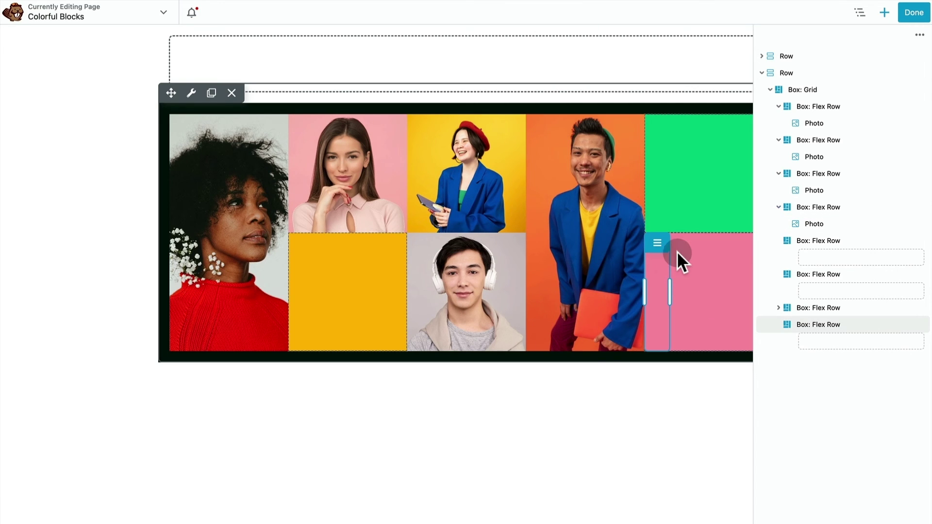
Step: Exit the Colorful Blocks page's editor, create a new page titled "Colorful Blocks Demo" and open it in the page builder
left_click(914, 12)
left_click(783, 19)
left_click(556, 65)
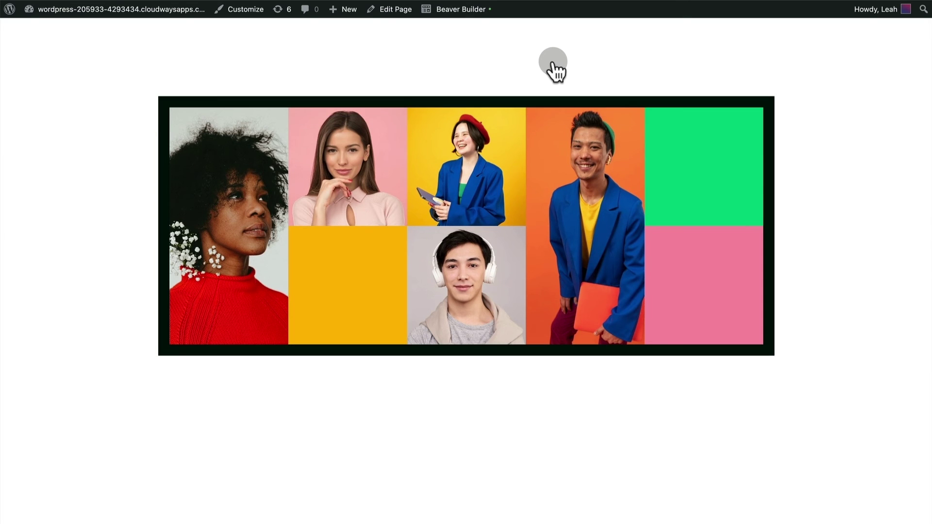
mouse_move(351, 15)
left_click(351, 59)
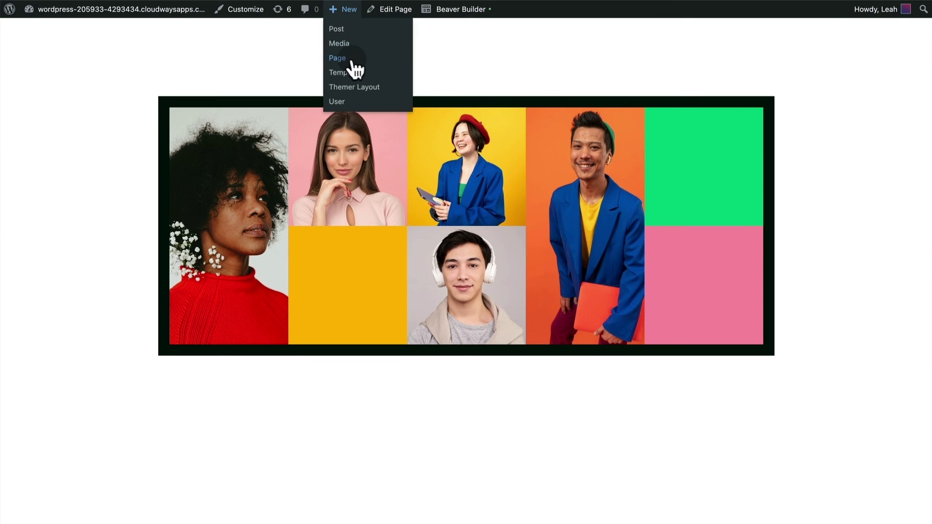
type("Colorful Blocks Demo")
left_click(343, 191)
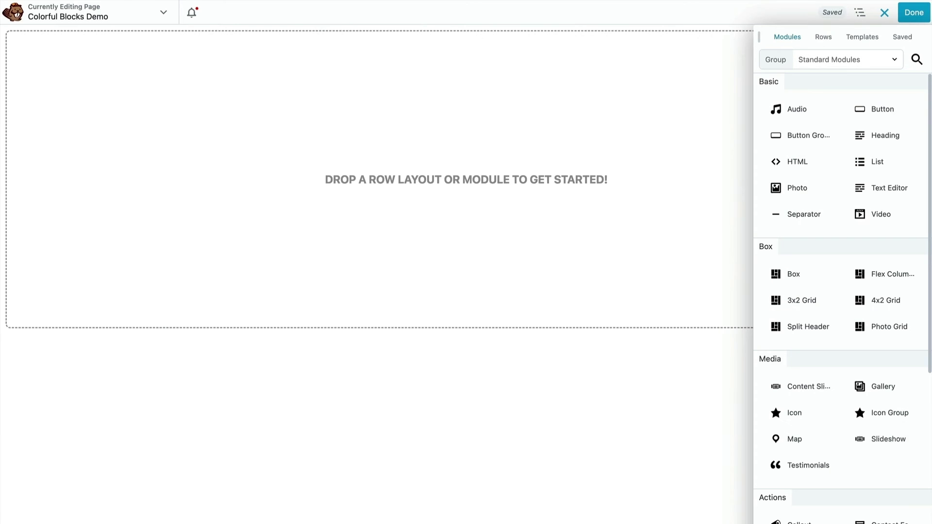
Step: Add a Box module to the empty page and set it to Grid display with four column tracks and two row tracks
left_click_drag(787, 274, 569, 236)
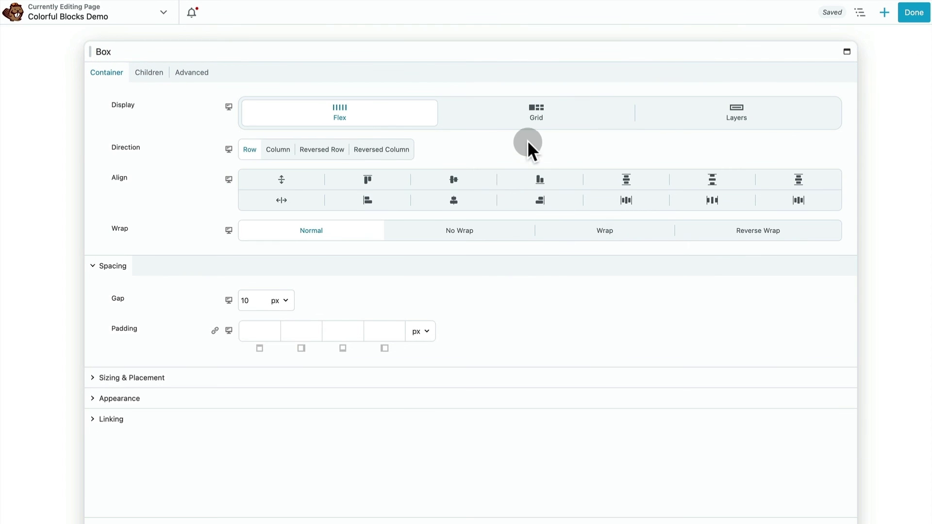
left_click(534, 119)
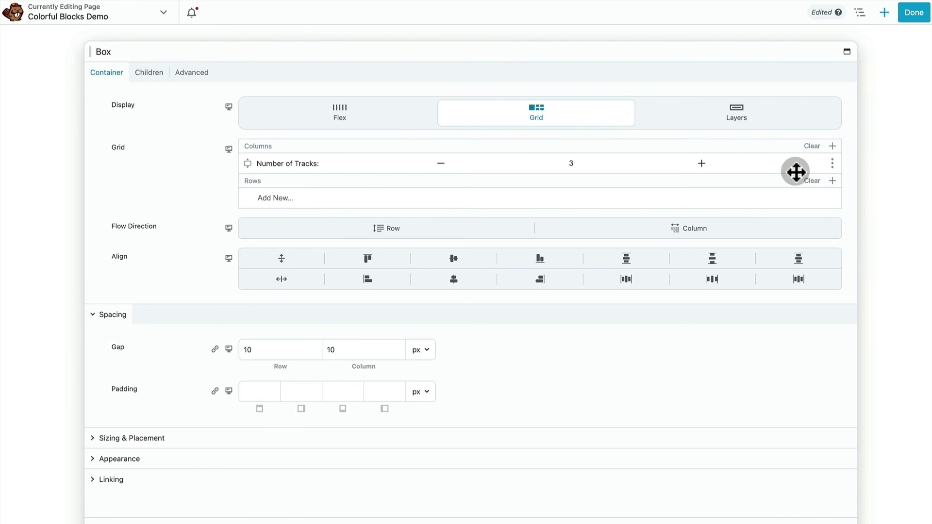
left_click(703, 165)
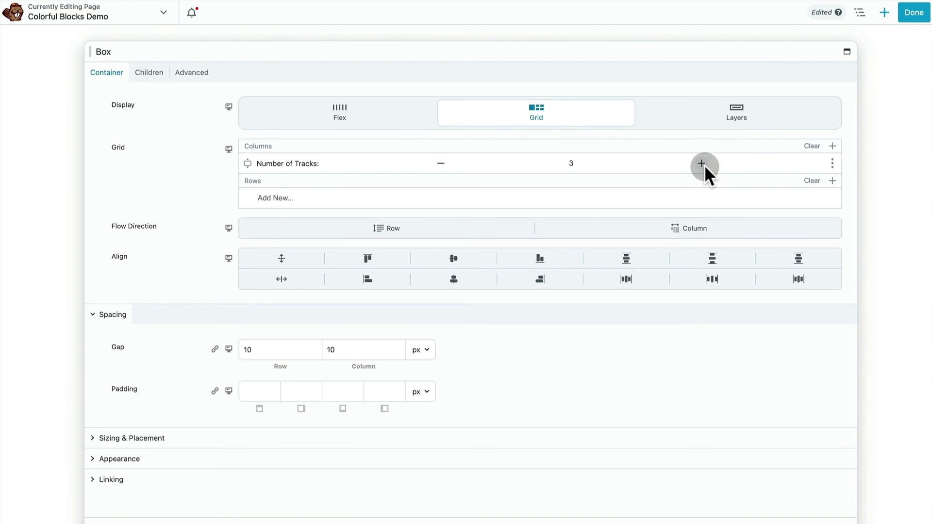
left_click(832, 181)
left_click(815, 197)
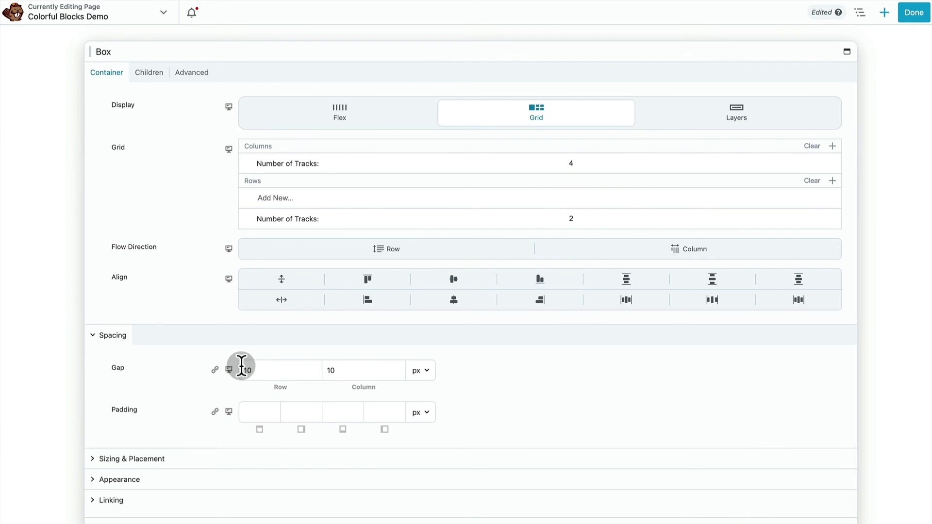
Step: Set the grid box's row and column gap to 0 px as linked values and save the settings
left_click(262, 369)
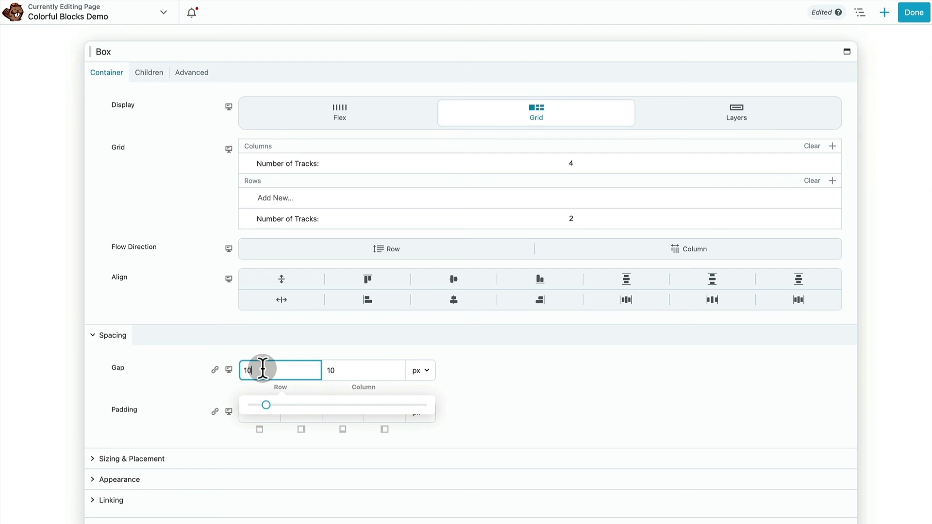
key("BackSpace")
key("BackSpace")
type("0")
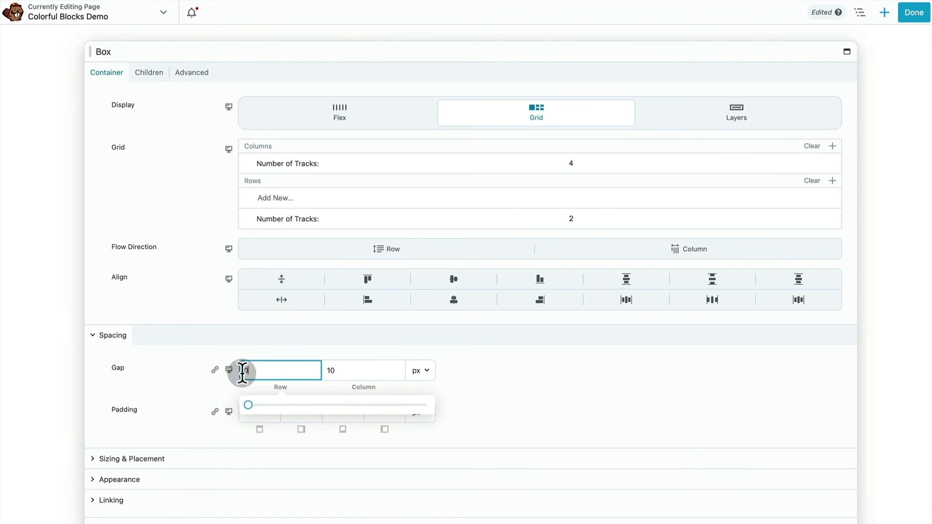
left_click(215, 370)
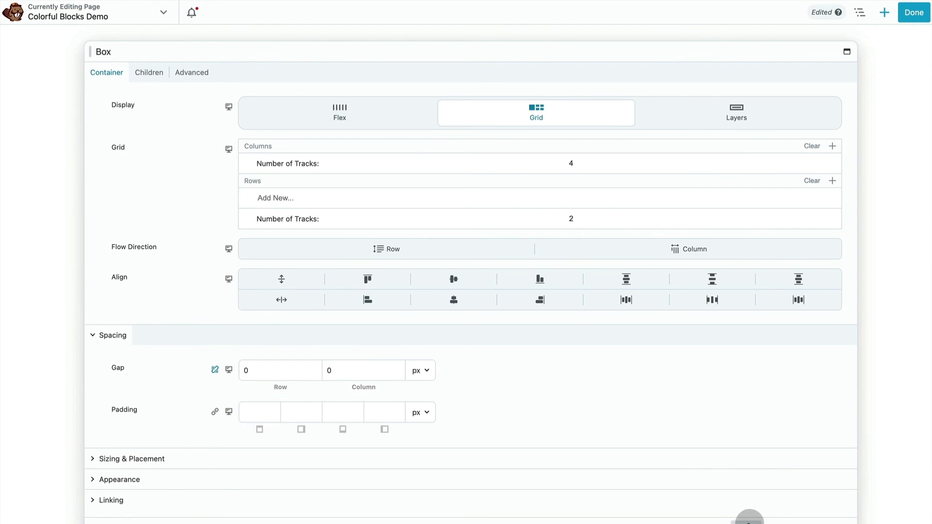
left_click(745, 521)
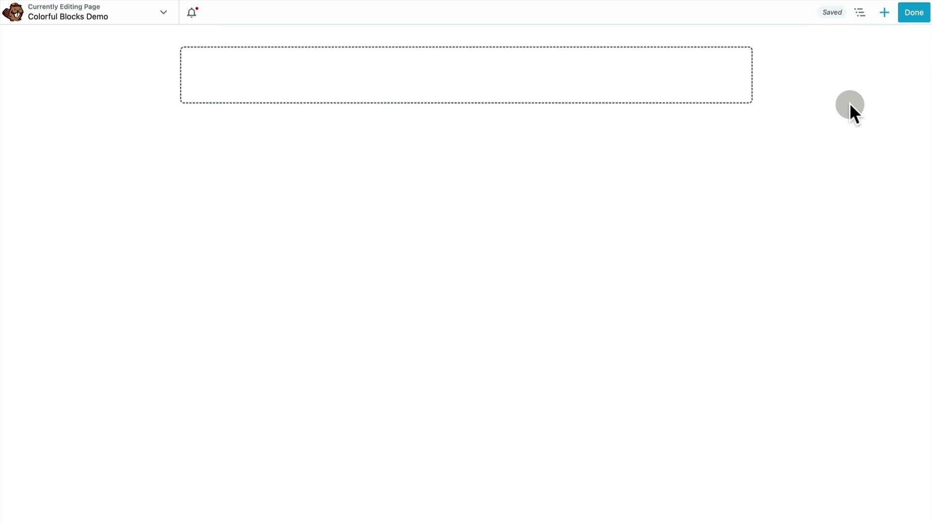
Step: Nest a flex row Box module inside the grid box, save it with its default settings and show the page outline
left_click(885, 12)
left_click_drag(776, 268, 592, 101)
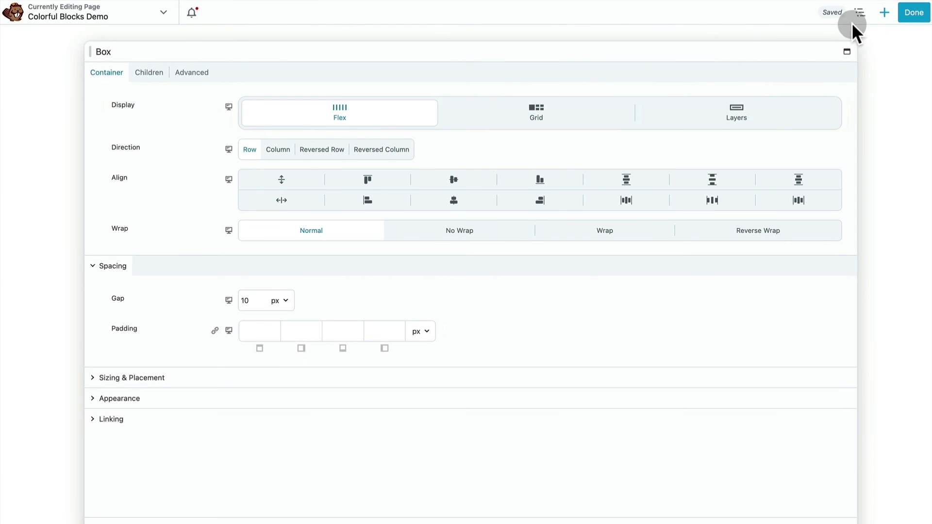
left_click(860, 13)
left_click(745, 523)
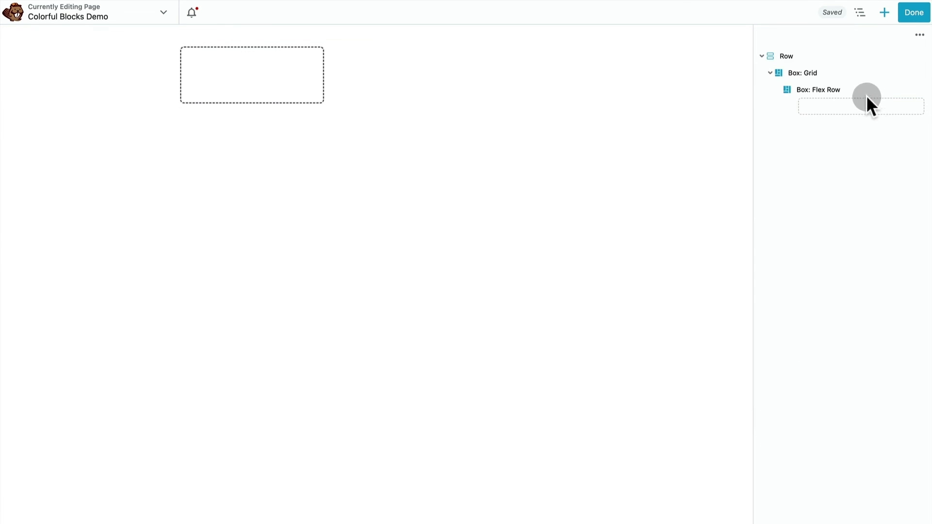
Step: Duplicate the nested flex row box until the grid holds six of them
right_click(849, 90)
left_click(867, 121)
right_click(836, 92)
left_click(848, 123)
right_click(833, 92)
left_click(844, 123)
right_click(828, 90)
left_click(842, 122)
right_click(822, 125)
left_click(833, 153)
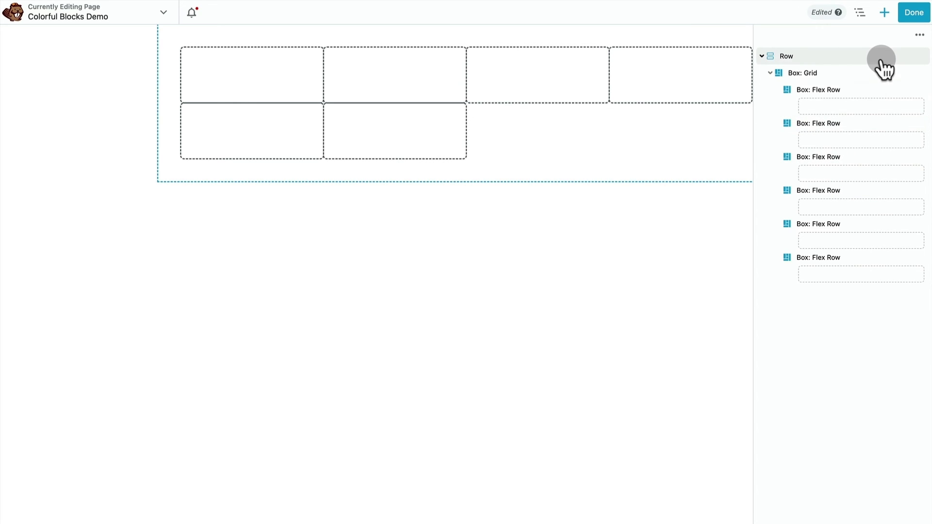
Step: Set the first flex row box's Grid Row span to 2 in its sizing and placement settings
left_click(837, 93)
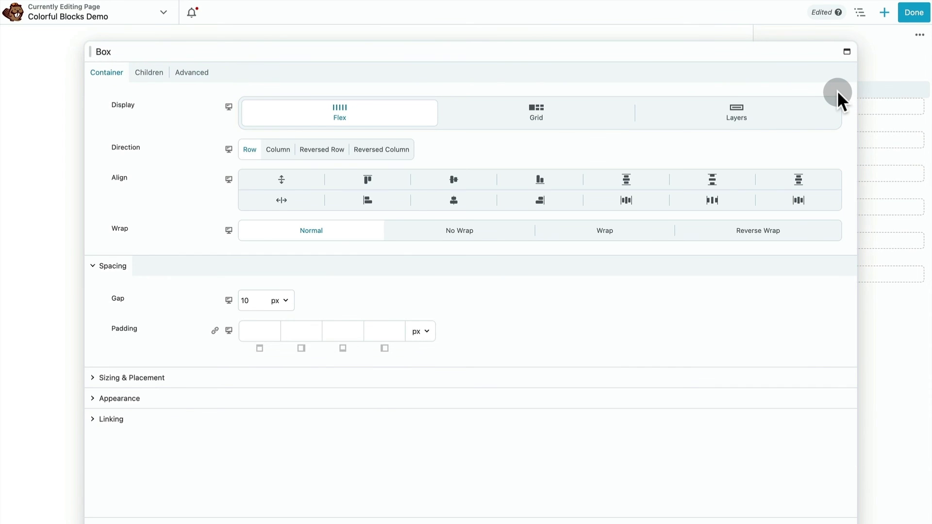
left_click(146, 378)
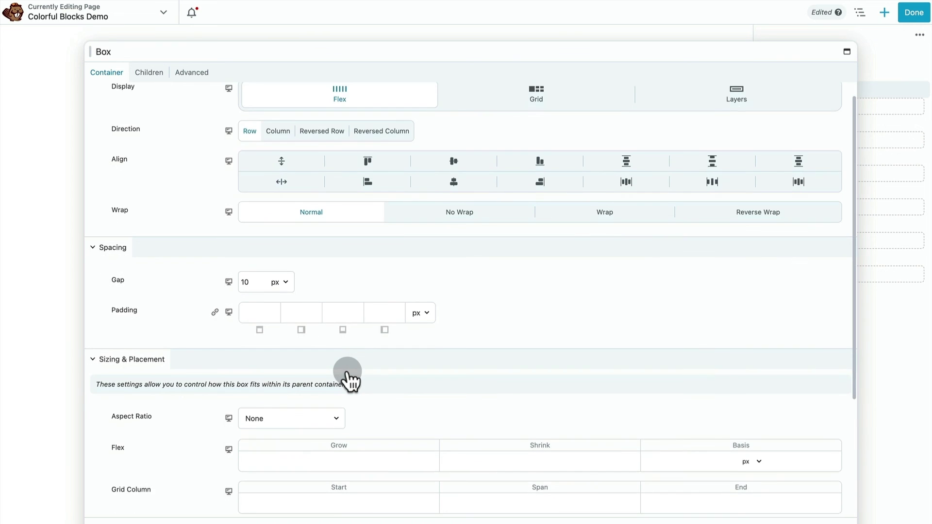
scroll(348, 379, "down", 2)
left_click(590, 389)
left_click(591, 390)
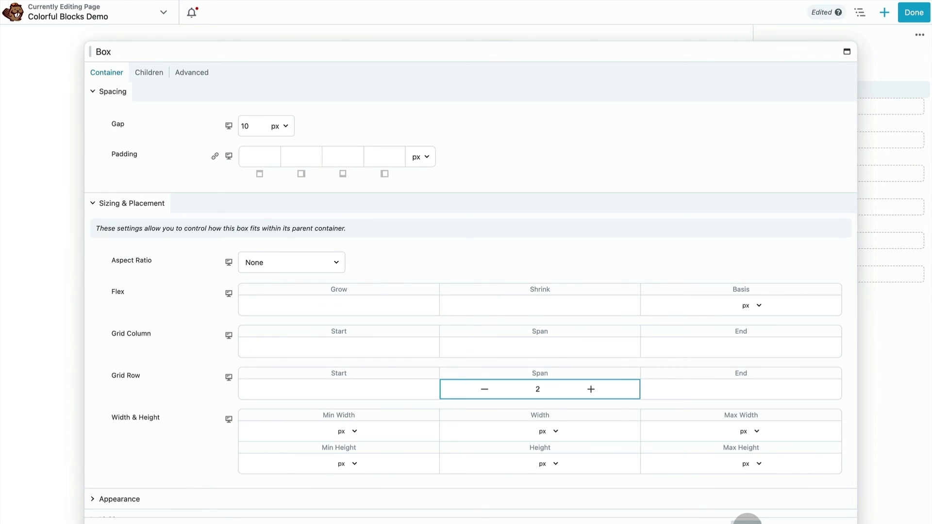
Step: Dock and widen the settings window beside the layout, and hide the page outline
left_click_drag(525, 52, 20, 121)
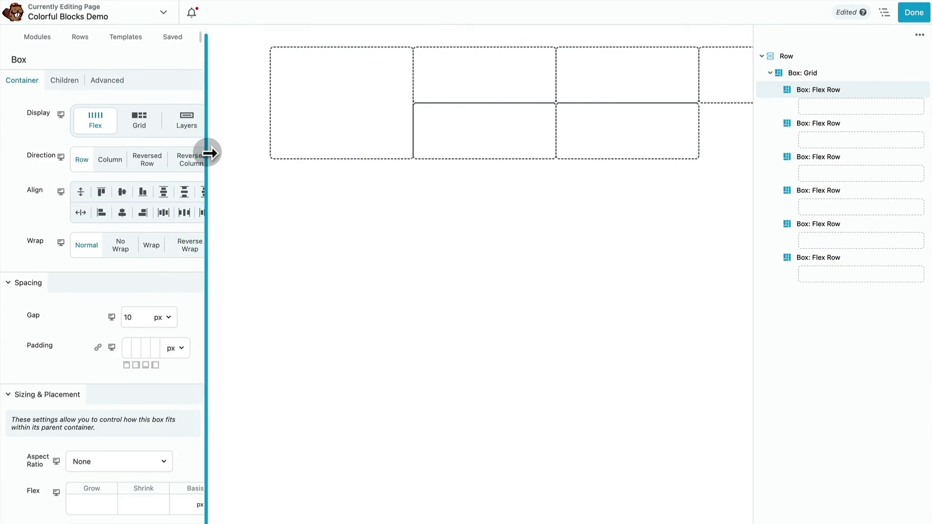
left_click_drag(203, 153, 249, 162)
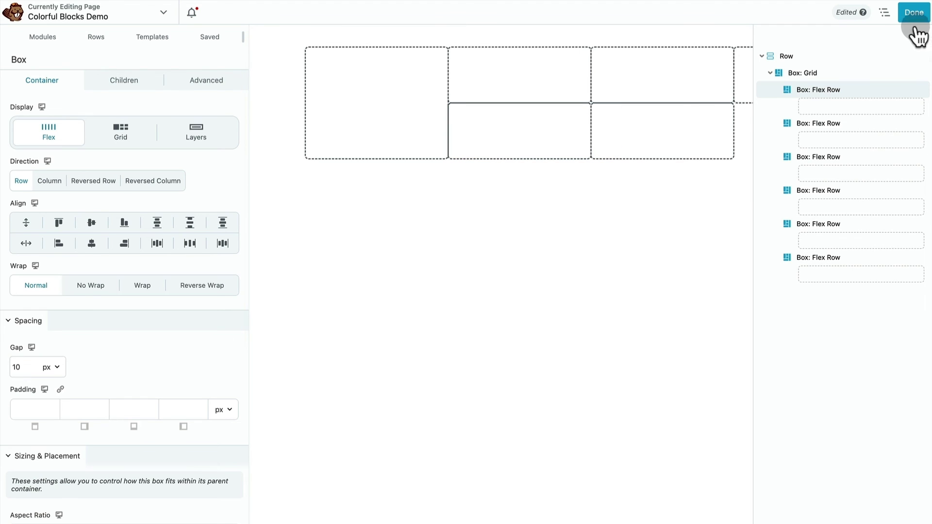
left_click(884, 13)
left_click(266, 77)
Step: Add a Photo module to the tall first box using BB-Box-Module-Demo-1.jpg from the media library and save it
left_click_drag(37, 160, 351, 143)
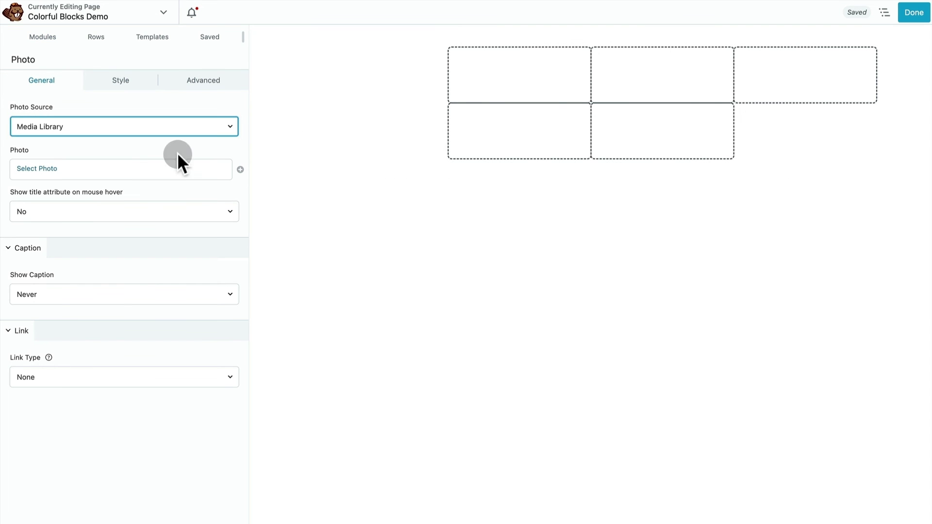
left_click(42, 174)
left_click(62, 239)
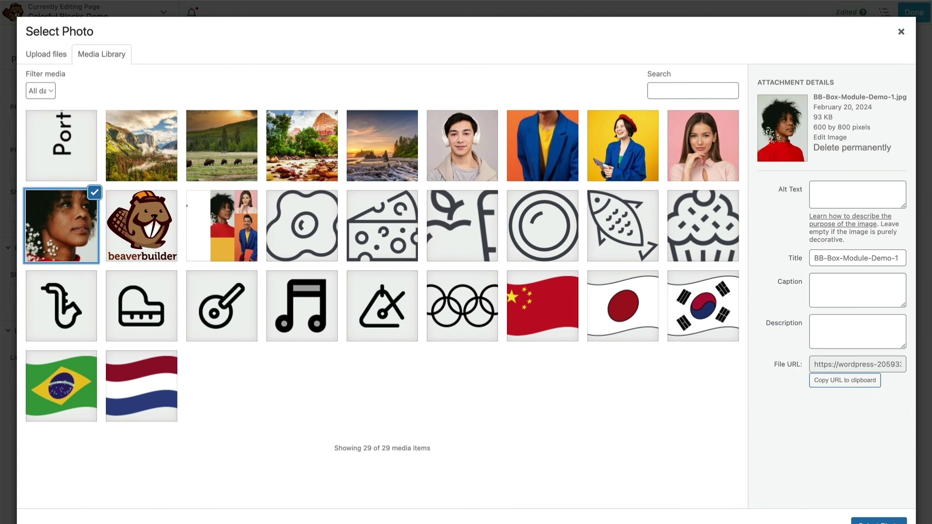
left_click(877, 520)
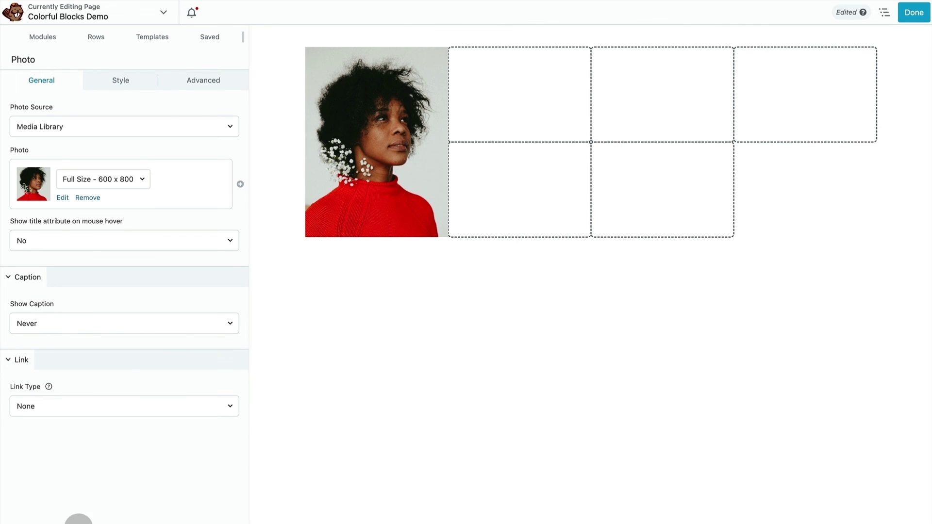
left_click(42, 523)
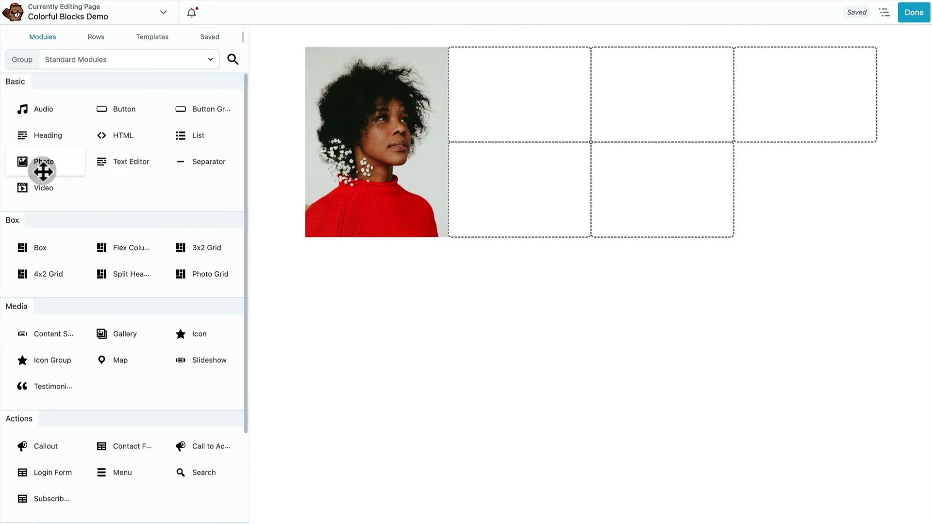
Step: Add a Photo module to the second box with the media library photo of the woman on a pink background
left_click_drag(42, 169, 555, 103)
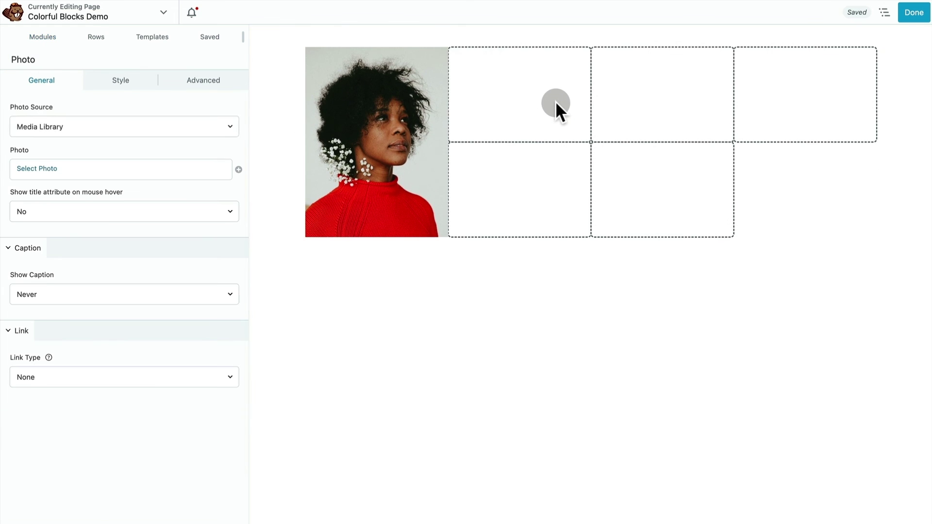
left_click(39, 170)
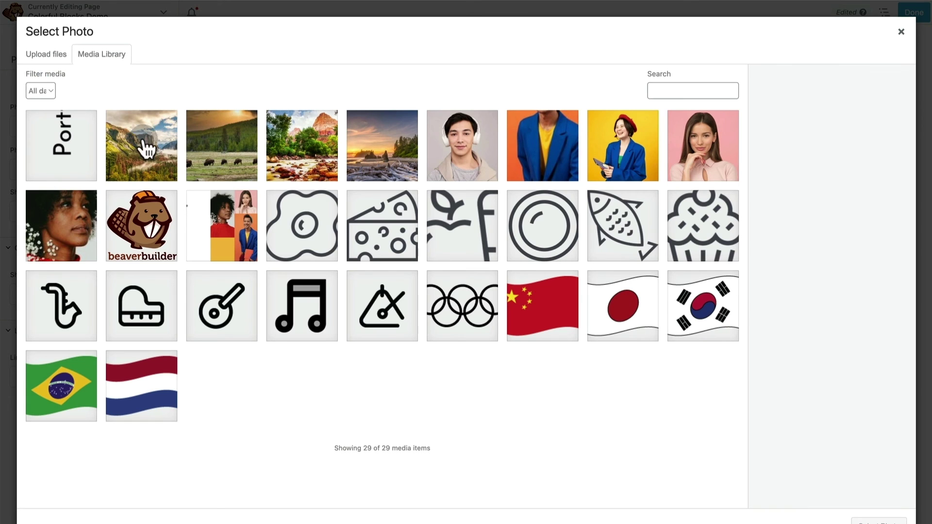
left_click(702, 148)
left_click(876, 521)
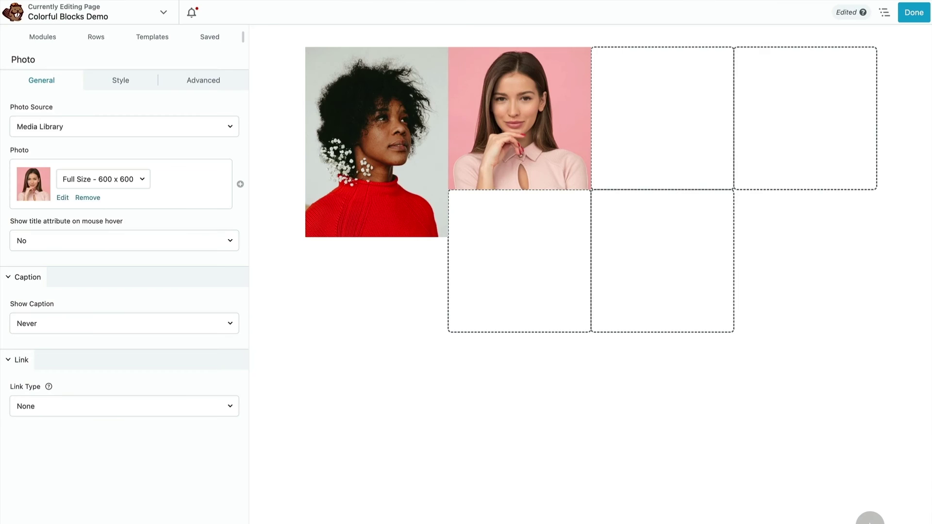
Step: Set the first box's photo to fill its container with the Cover option and save the settings
left_click(388, 219)
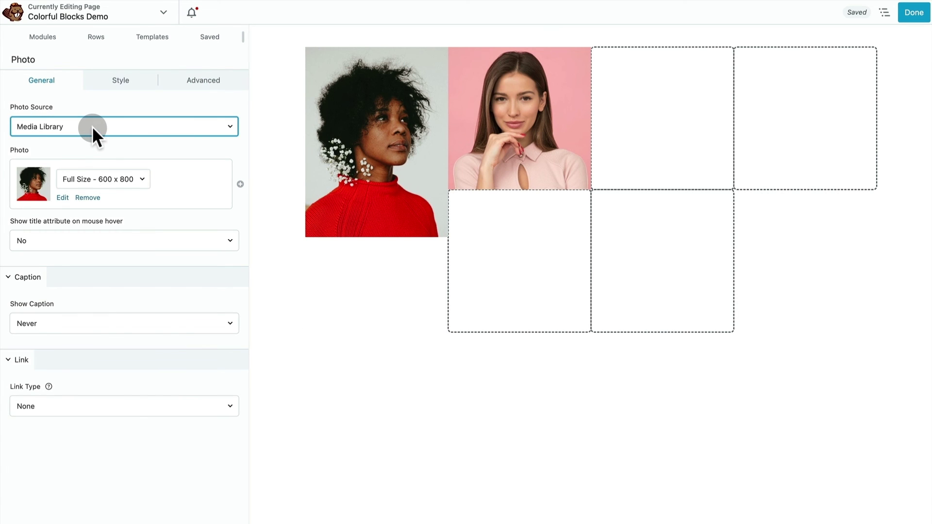
left_click(121, 81)
left_click(50, 321)
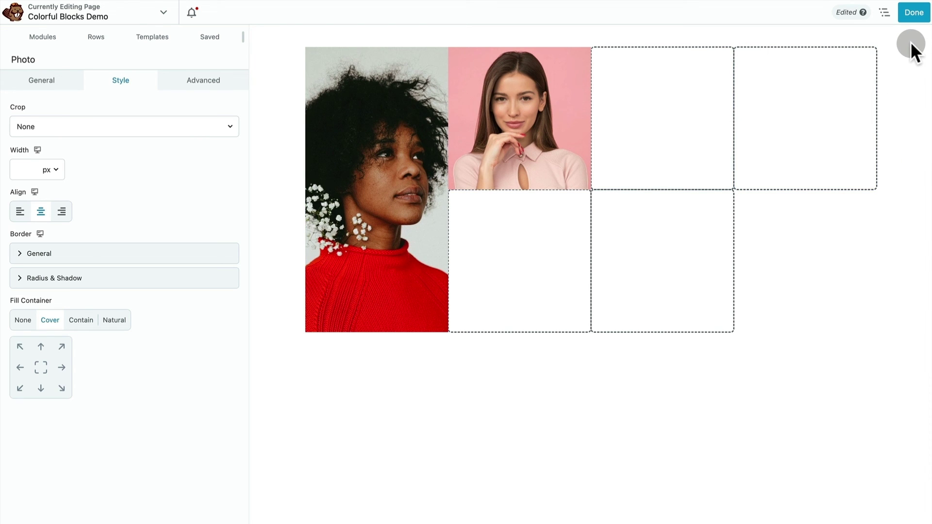
left_click(28, 522)
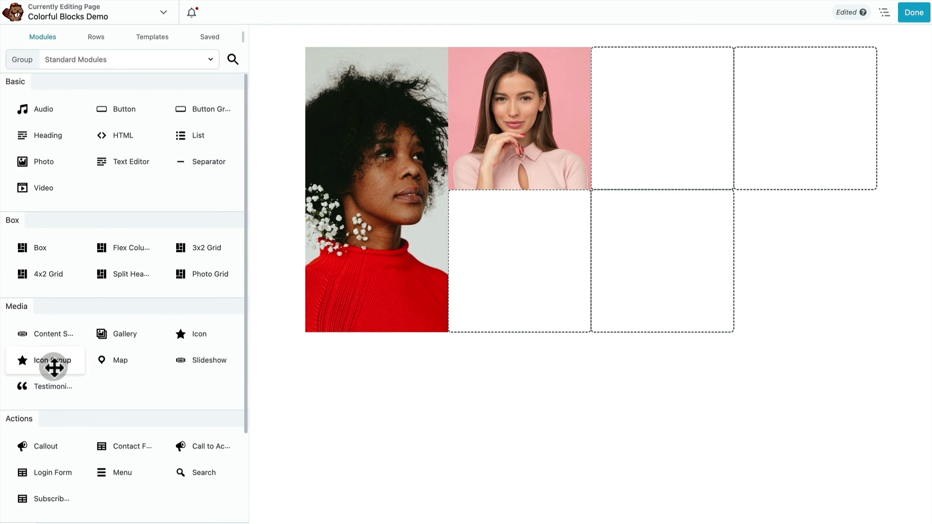
Step: Add a Photo module to the third box using BB-Box-Module-Demo-4.jpg from the media library and save it
left_click_drag(29, 160, 693, 95)
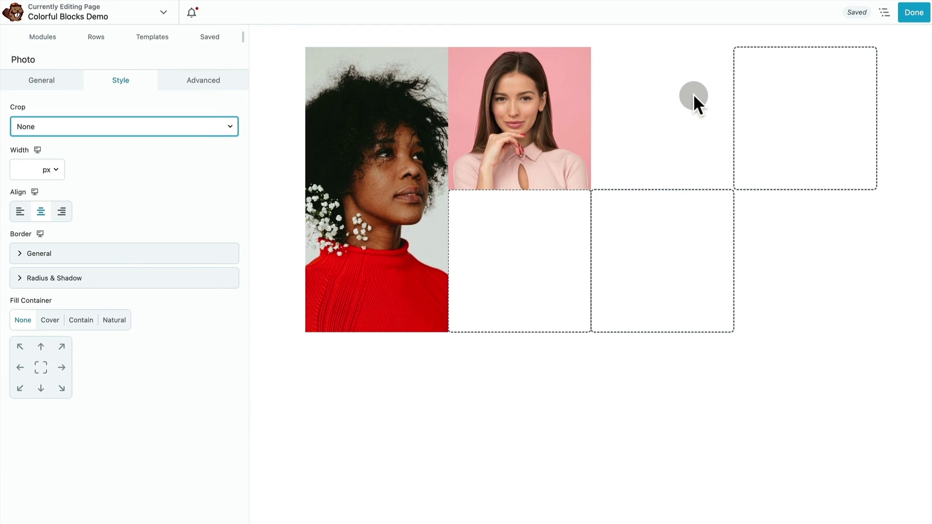
left_click(41, 80)
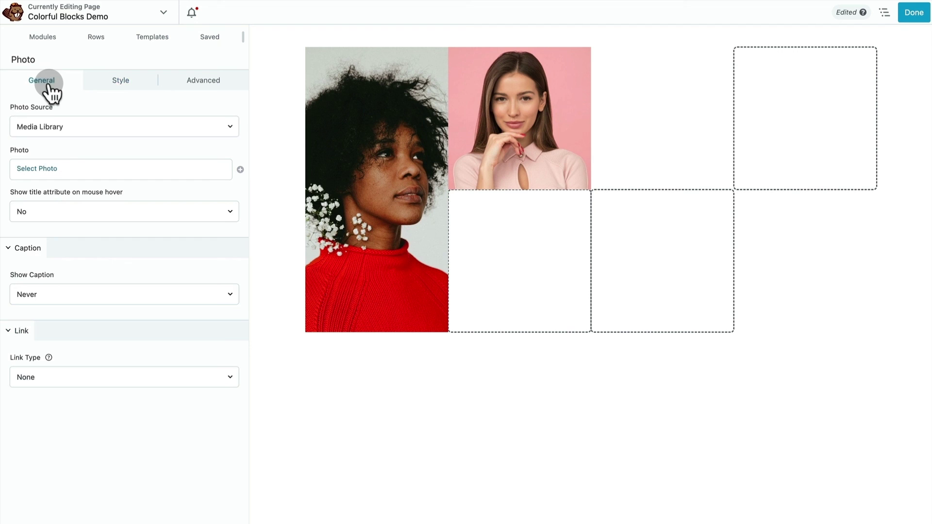
left_click(47, 170)
left_click(649, 142)
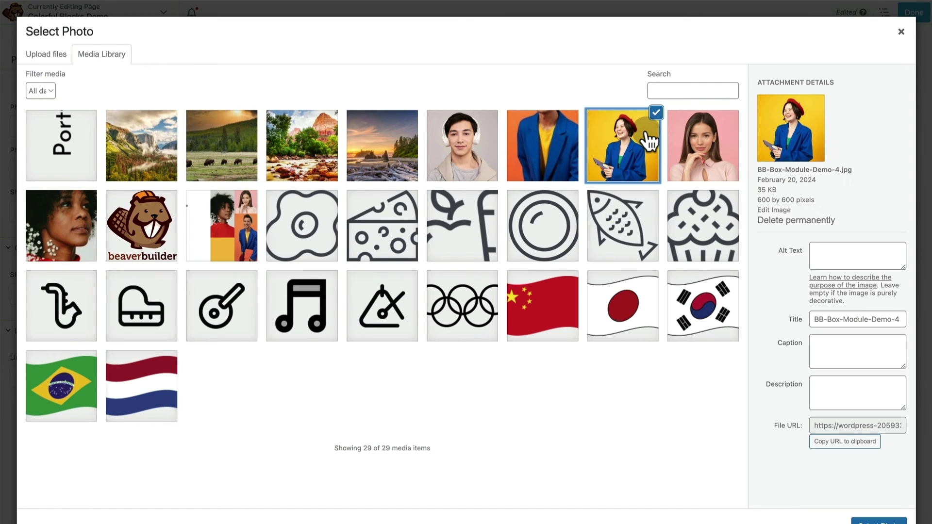
left_click(873, 520)
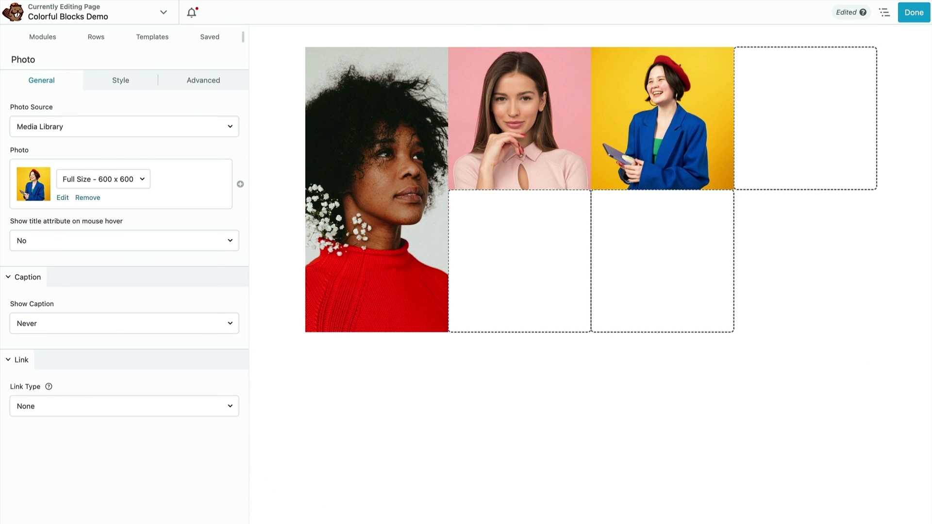
left_click(128, 522)
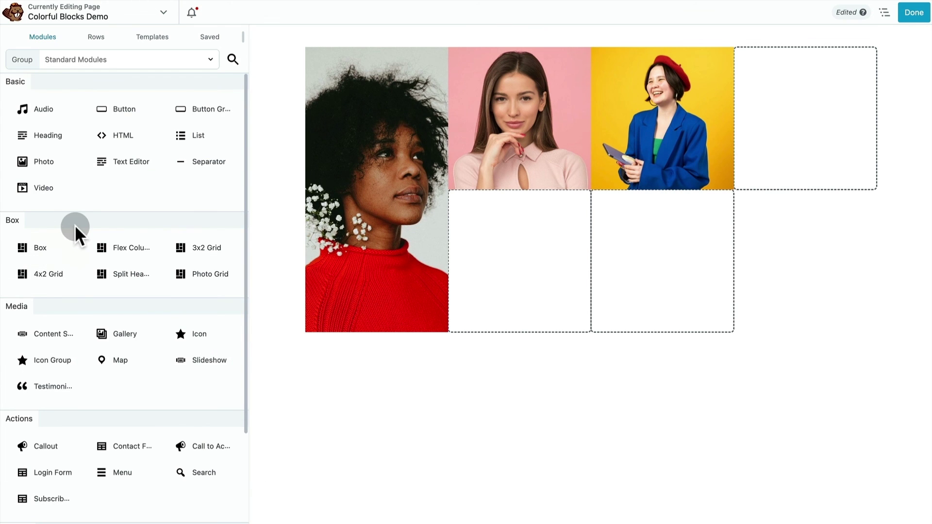
Step: Add a Photo module to the fourth box with the media library photo of the blue suit on an orange background
left_click_drag(22, 163, 784, 105)
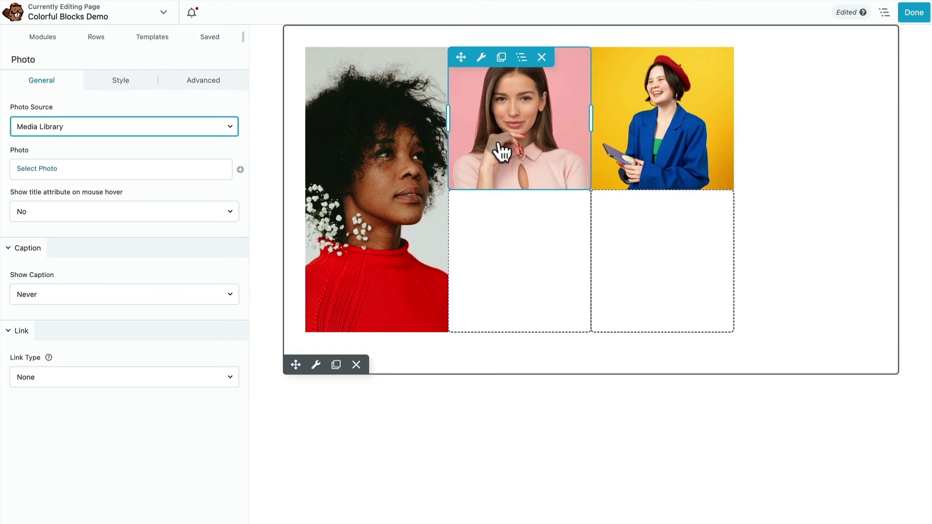
left_click(33, 170)
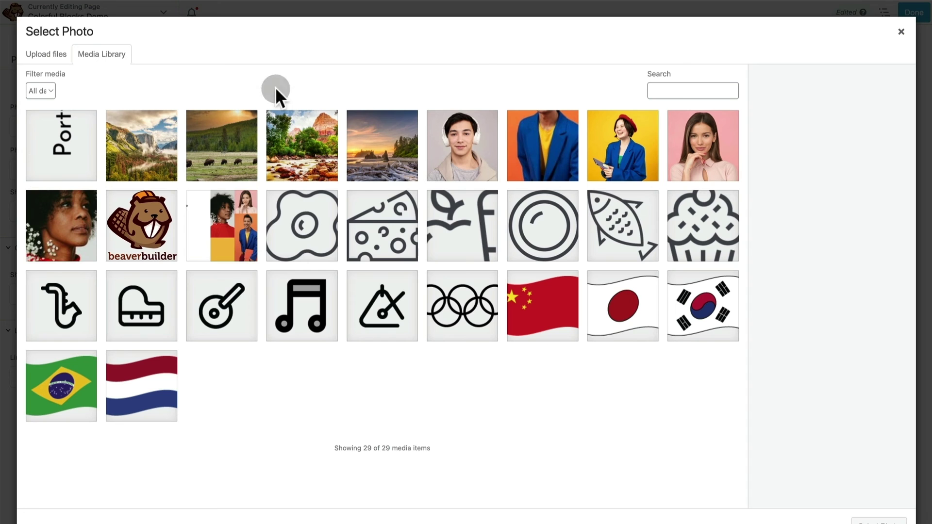
left_click(542, 131)
left_click(869, 521)
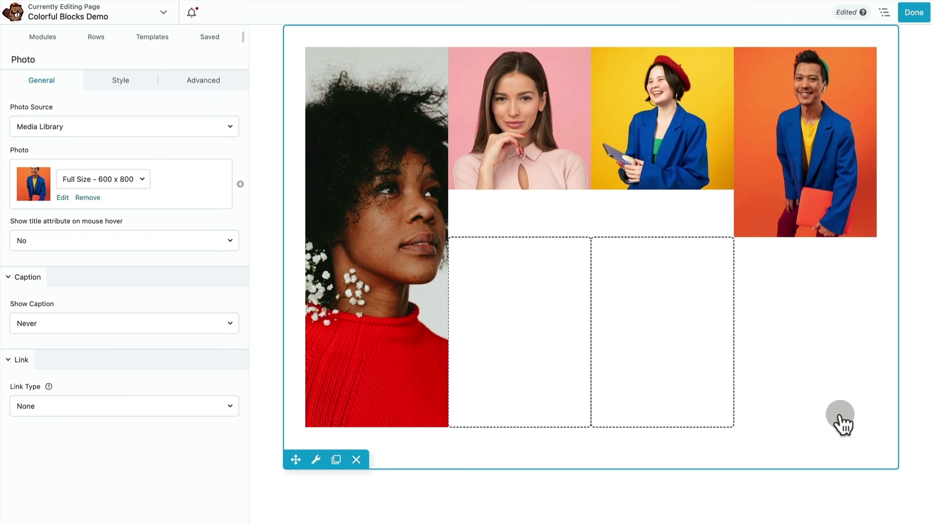
Step: Set the fourth box's grid row span to 2 and save the box settings
left_click(884, 12)
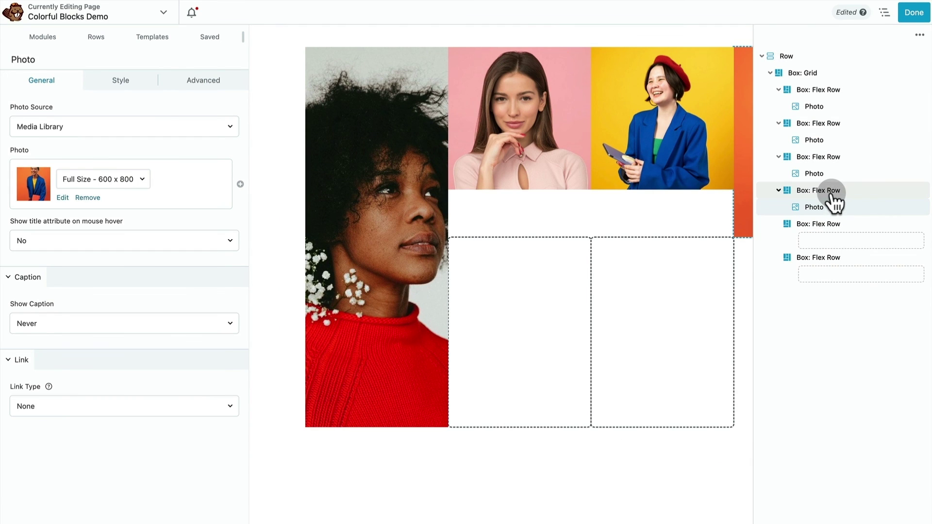
left_click(820, 191)
left_click(134, 455)
scroll(134, 455, "down", 5)
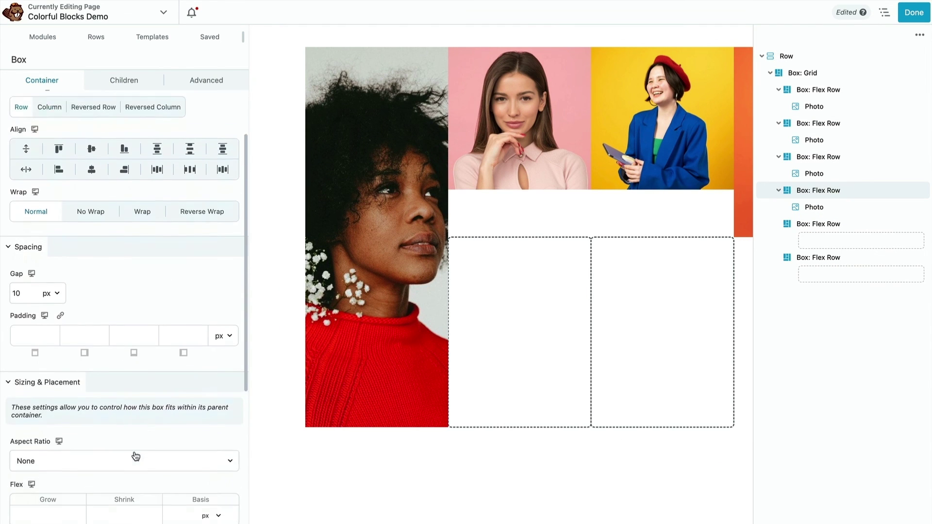
scroll(134, 450, "down", 1)
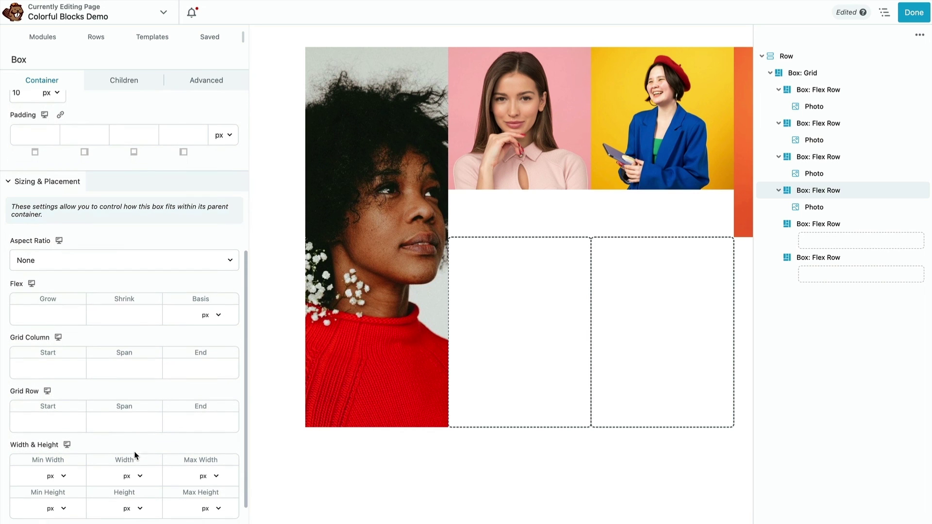
left_click(143, 422)
left_click(143, 422)
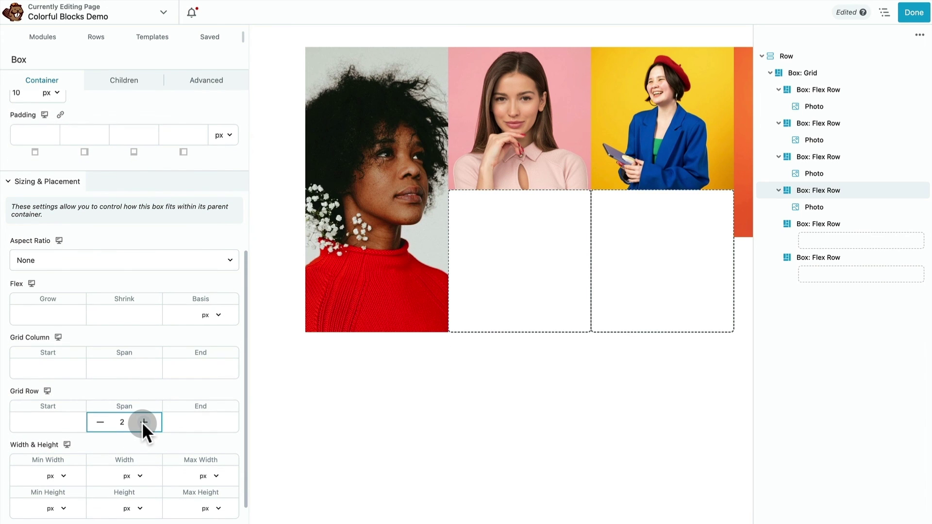
left_click(41, 522)
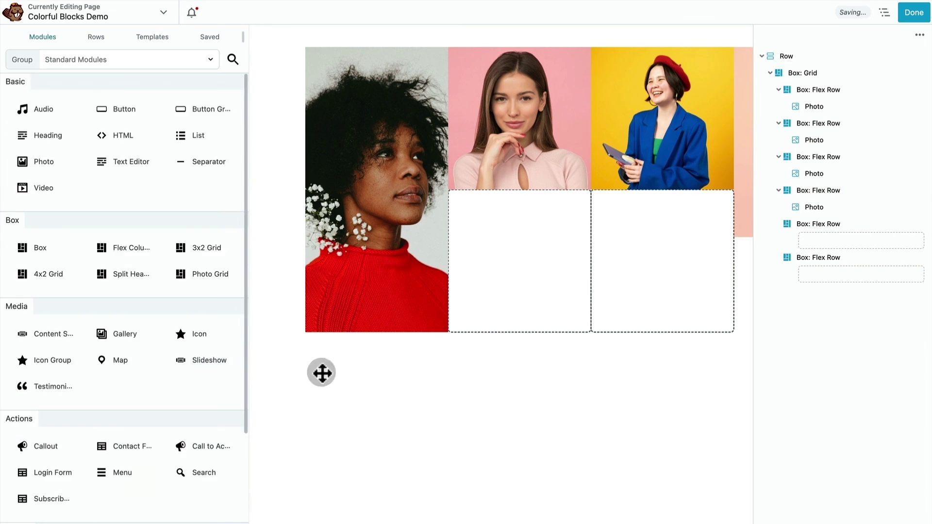
Step: Hide the page outline and set the fourth box's photo to fill its container with the Cover option
left_click(884, 15)
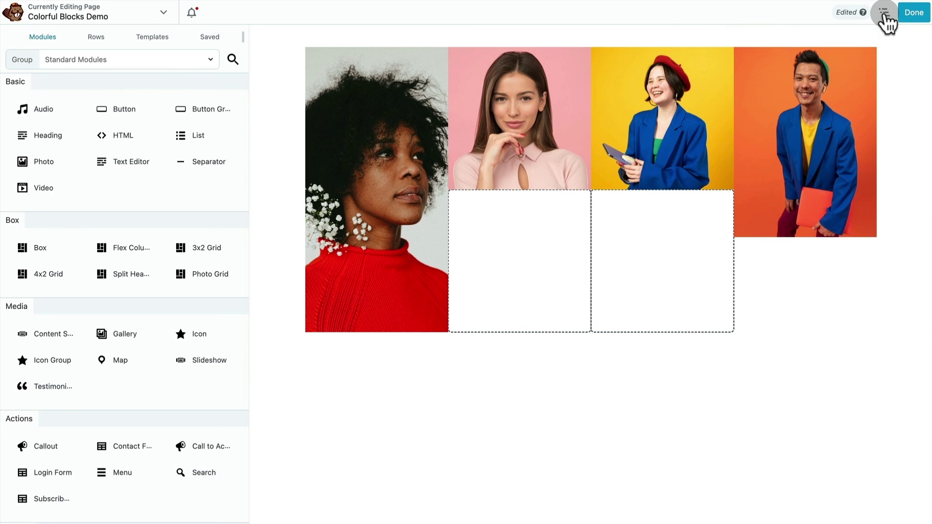
left_click(864, 78)
left_click(121, 93)
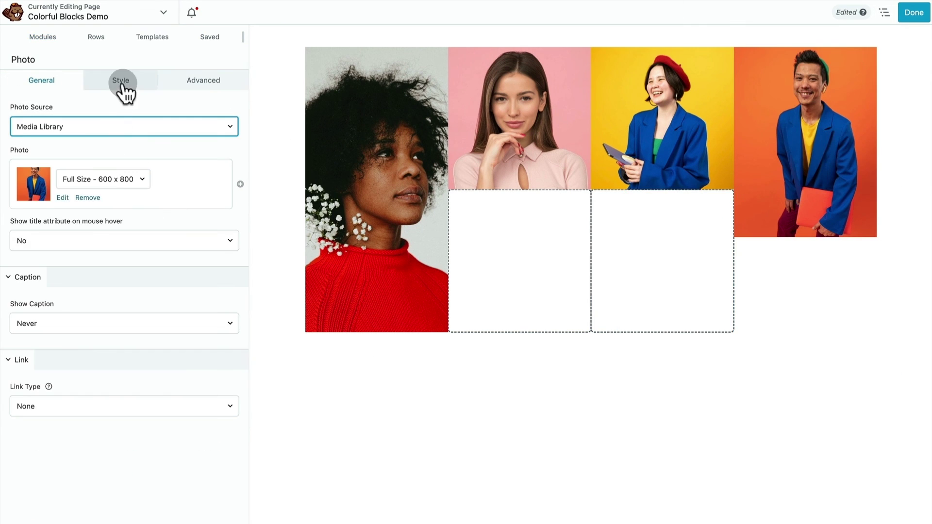
left_click(46, 320)
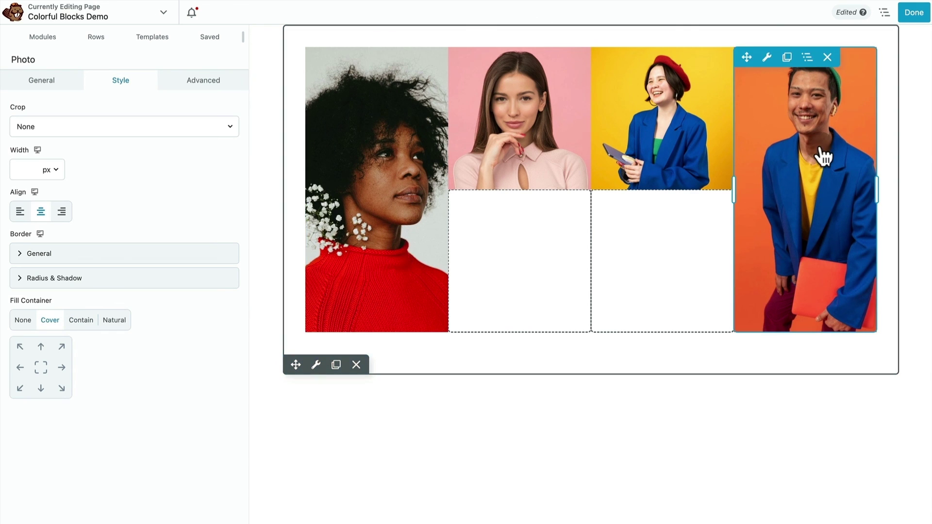
Step: Increase the parent grid box to five column tracks, save it, and hide the page outline
left_click(885, 13)
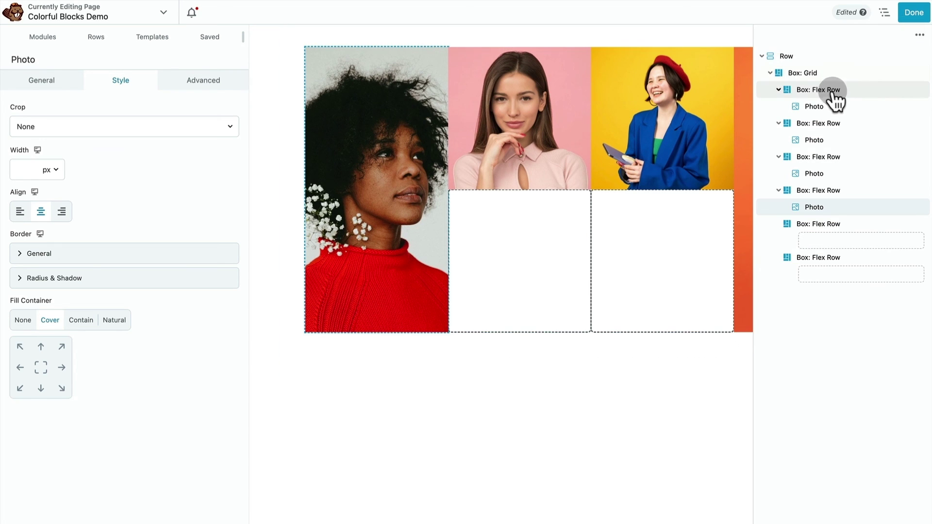
left_click(831, 74)
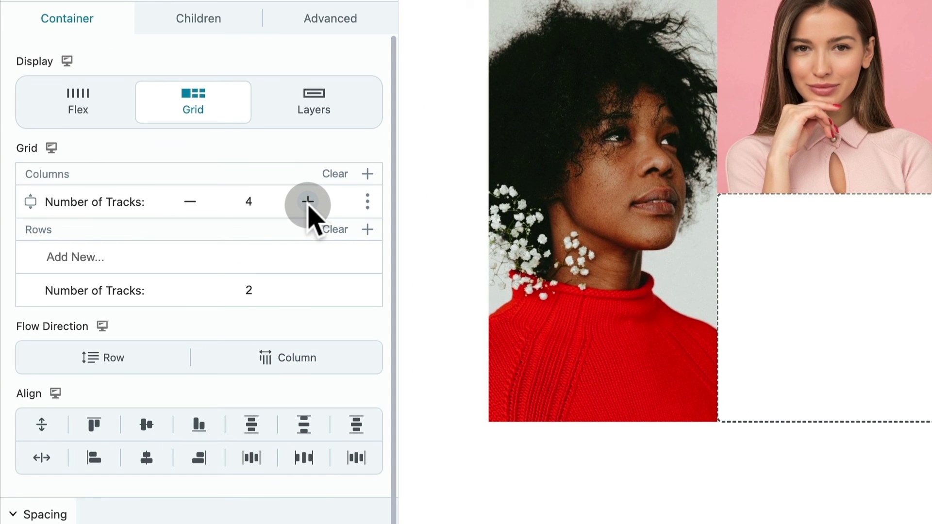
left_click(308, 201)
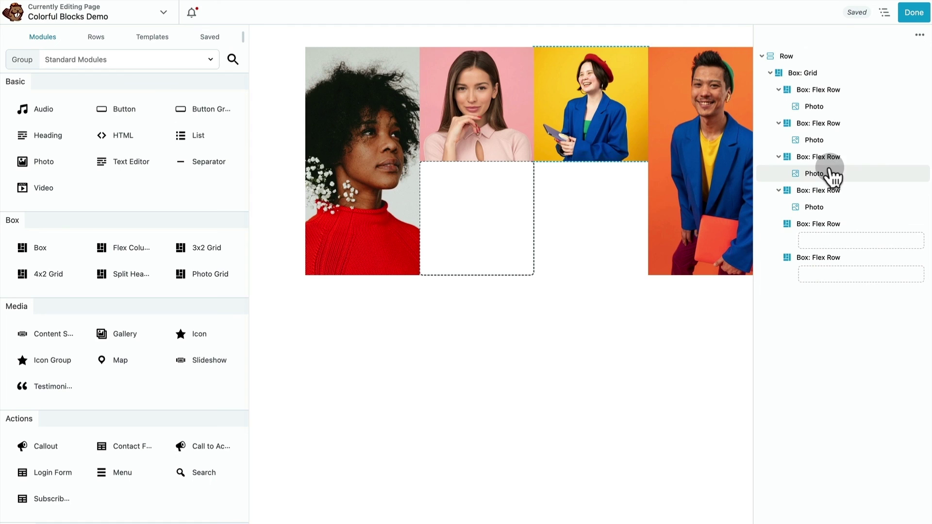
left_click(886, 16)
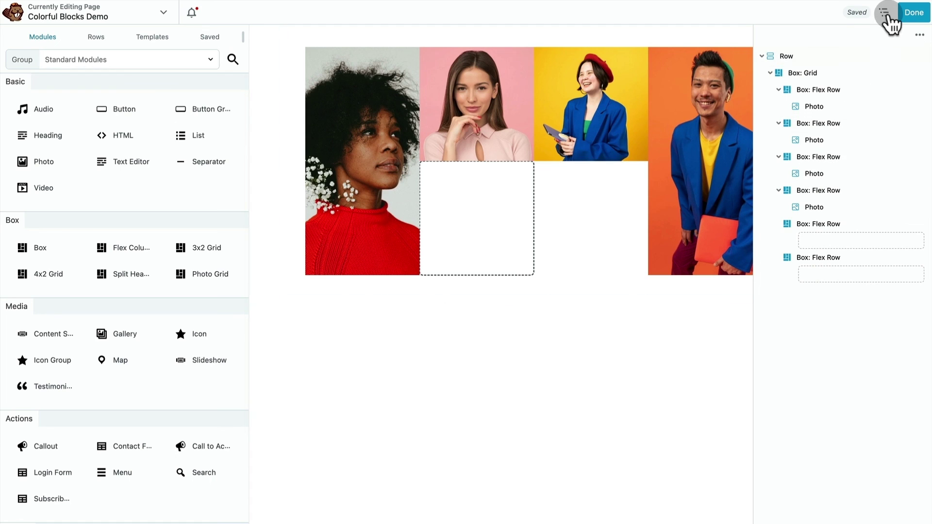
left_click(886, 15)
Step: Give the empty box in the fifth column a Vivid green cyan background and save its settings
left_click(684, 88)
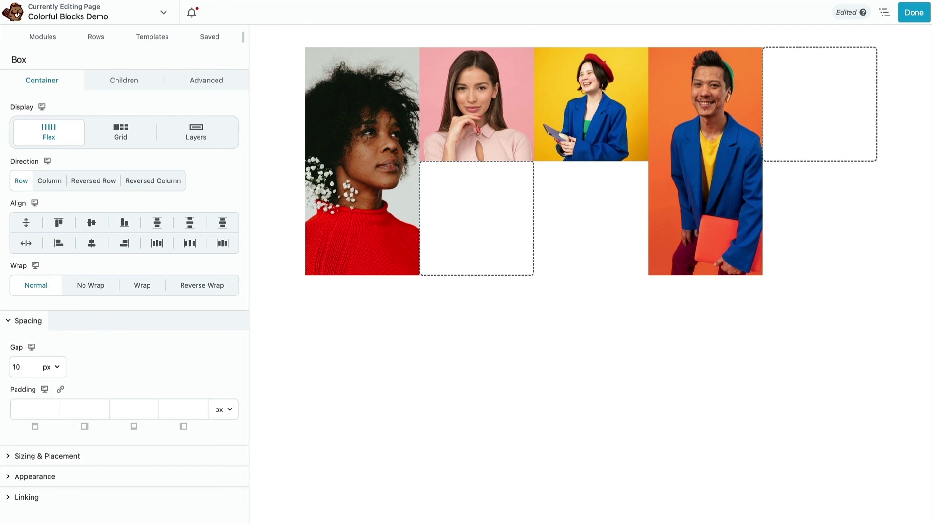
left_click(97, 477)
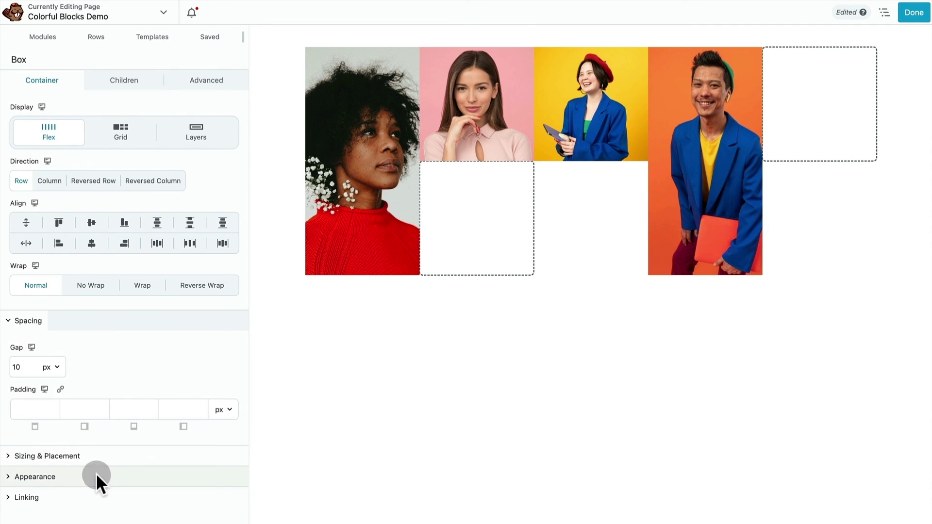
scroll(95, 480, "down", 3)
left_click(137, 381)
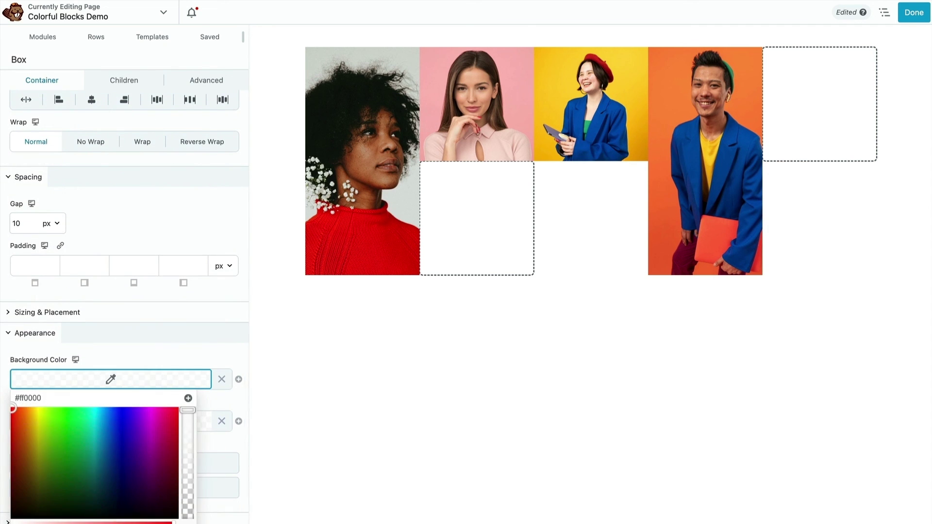
scroll(109, 445, "down", 10)
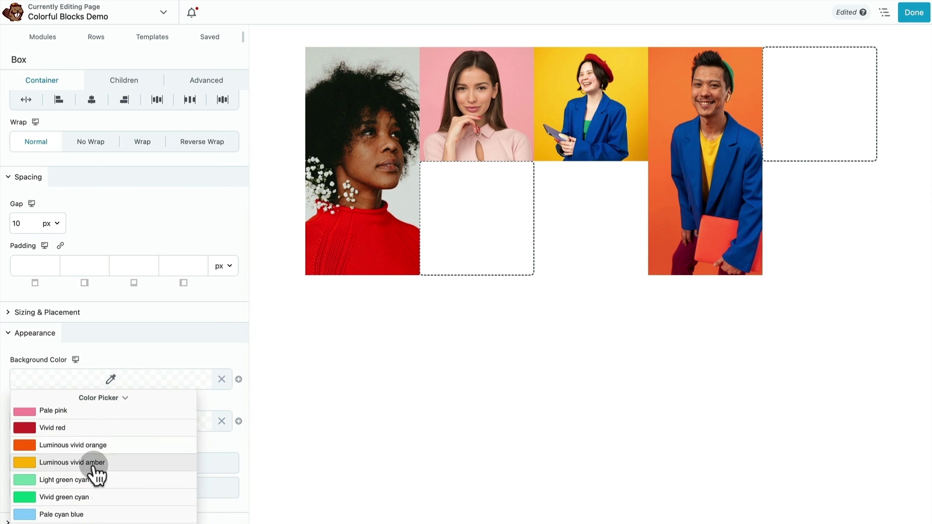
left_click(89, 497)
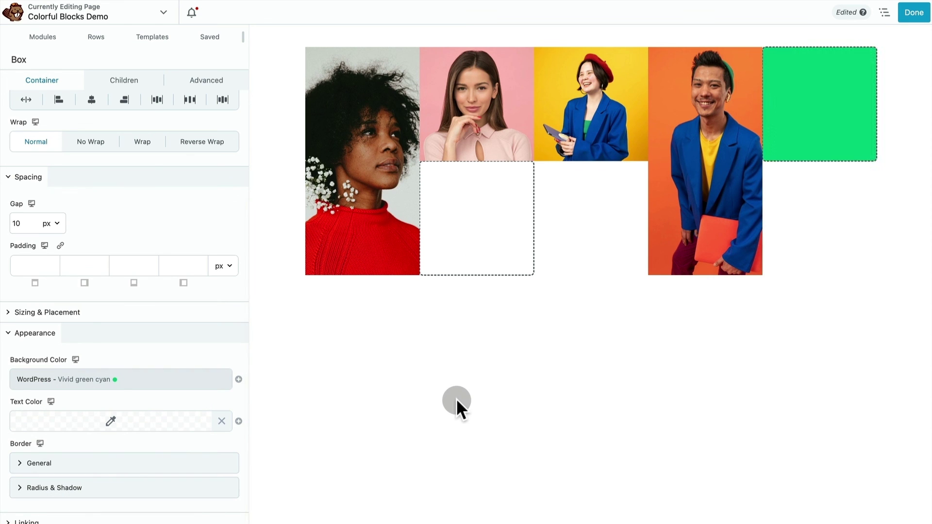
left_click(188, 510)
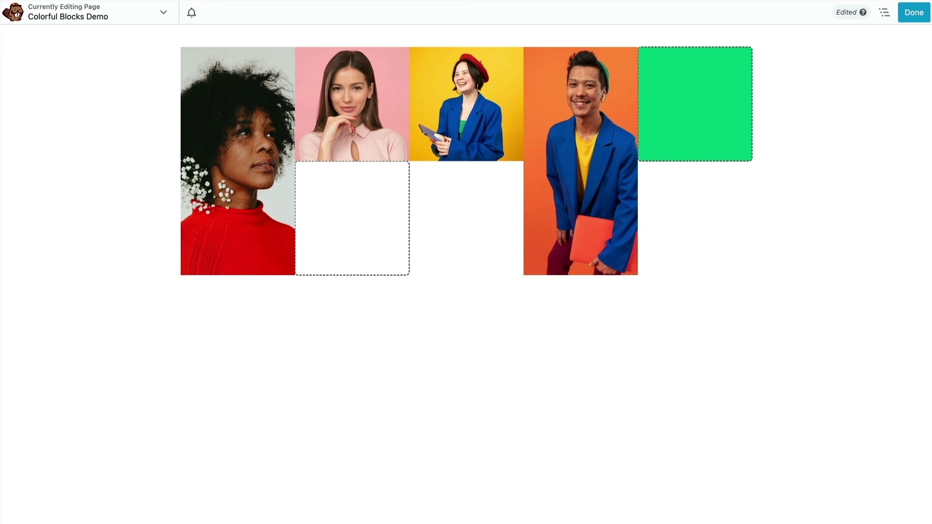
Step: Duplicate the last empty Flex Row box twice from the page outline to fill the remaining grid cells
left_click(892, 6)
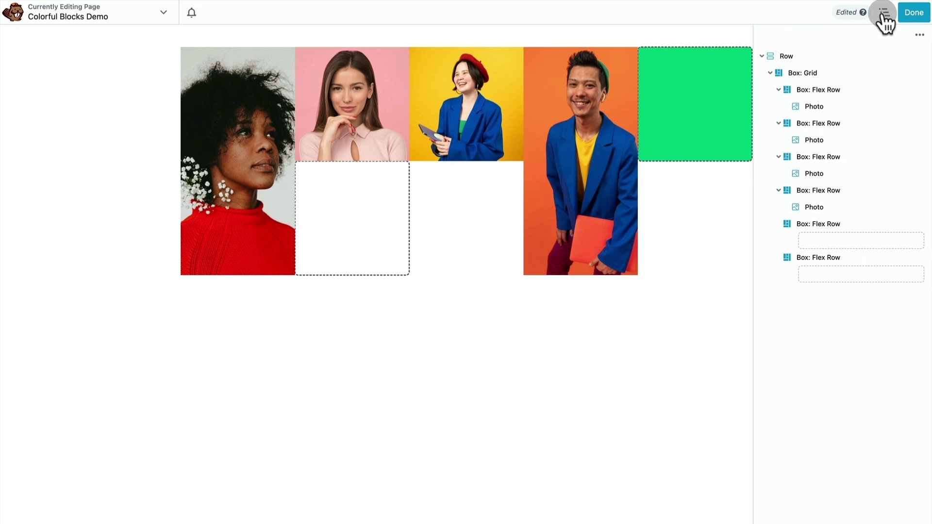
right_click(830, 258)
left_click(840, 292)
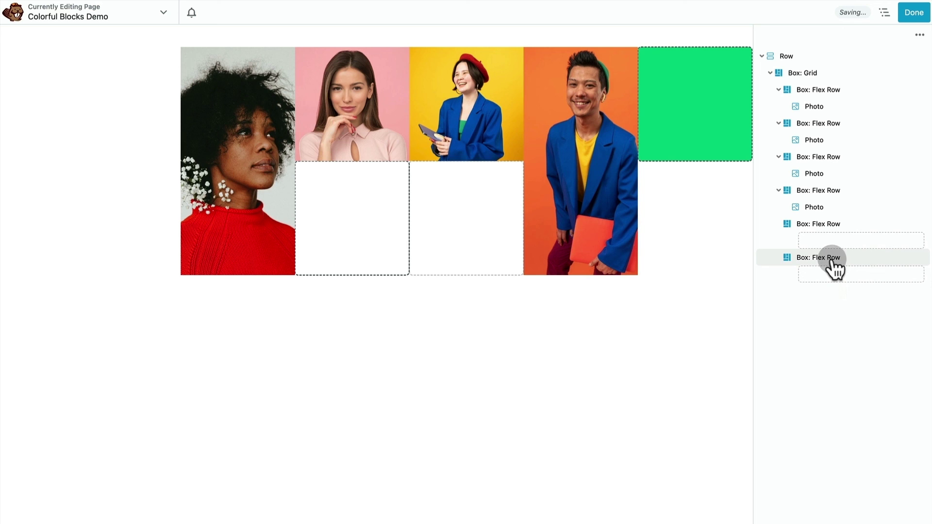
right_click(833, 264)
left_click(844, 291)
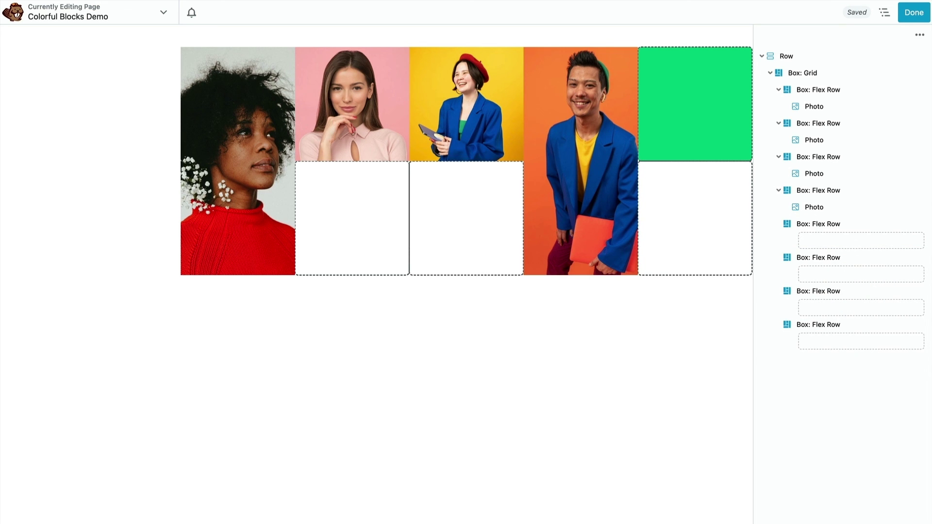
Step: Set the background of the empty box below the pink-background photo to Luminous vivid amber and save it
left_click(829, 260)
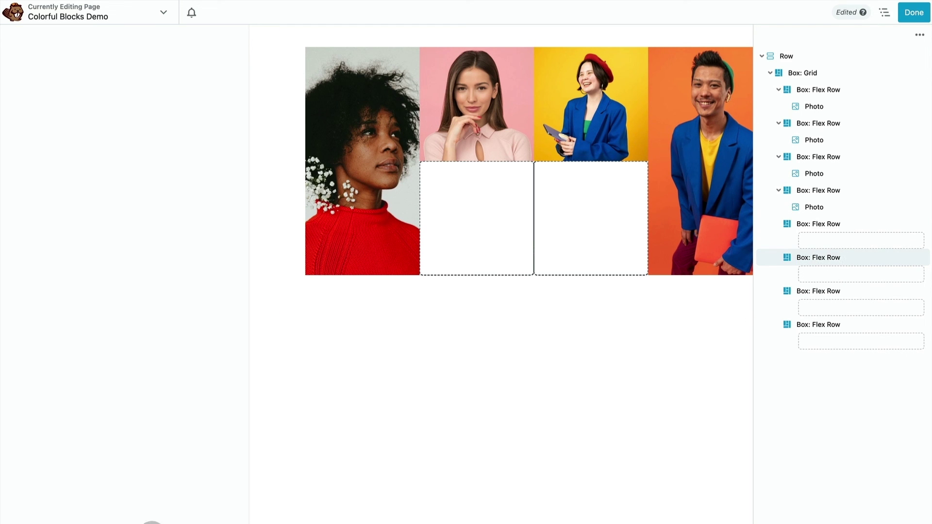
left_click(848, 259)
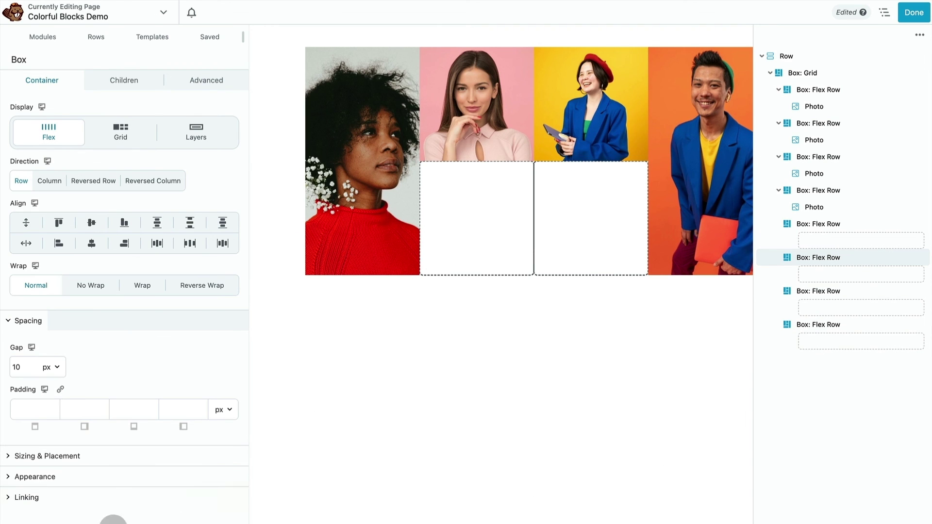
left_click(100, 478)
scroll(99, 399, "down", 3)
left_click(101, 383)
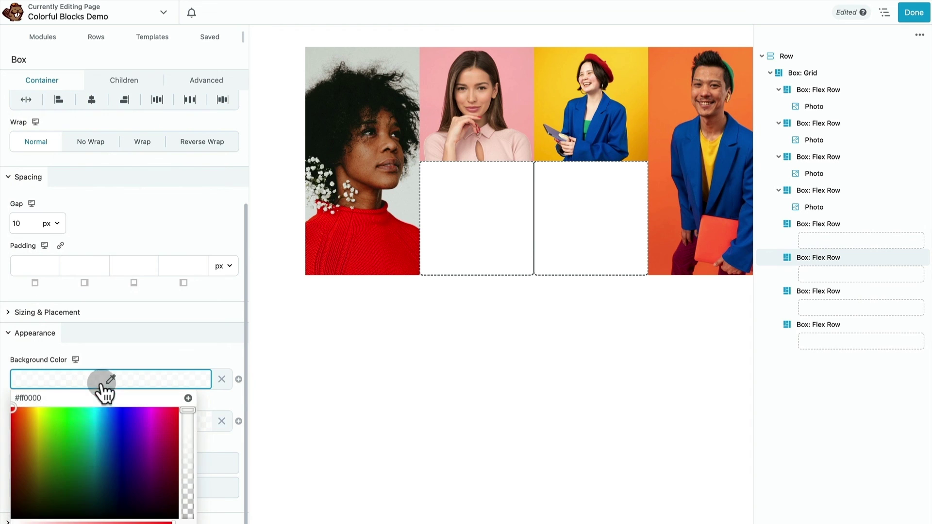
left_click(97, 523)
scroll(125, 499, "down", 7)
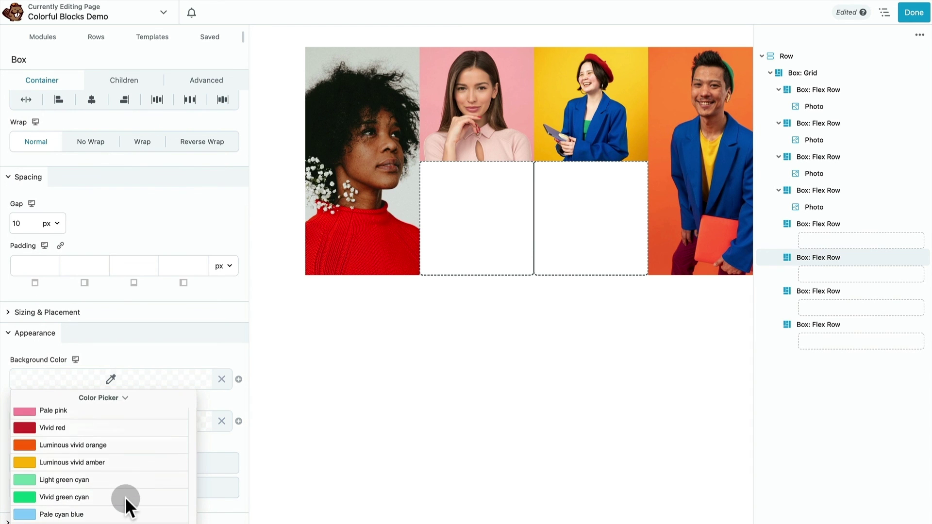
left_click(83, 464)
key("Escape")
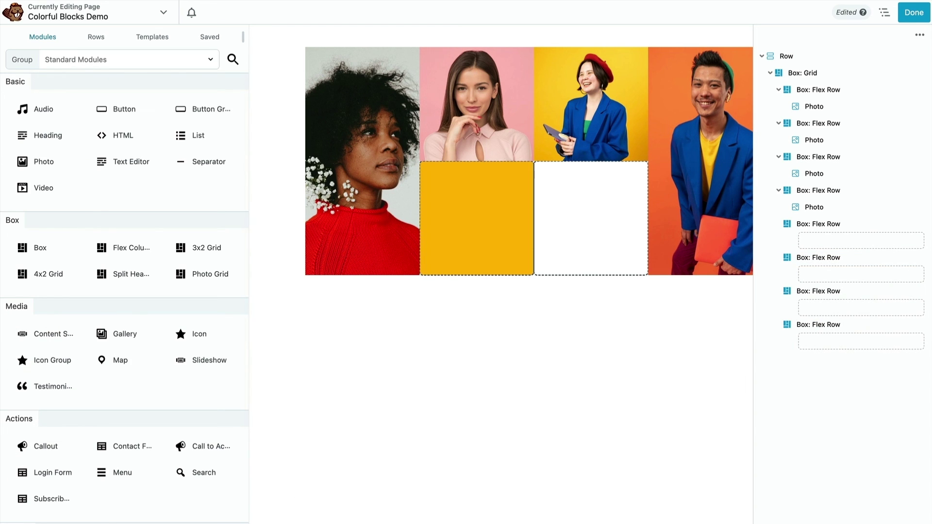
Step: Add a Photo module to the empty box below the yellow-background photo, using the media library picture of the man wearing white headphones
left_click_drag(31, 156, 603, 229)
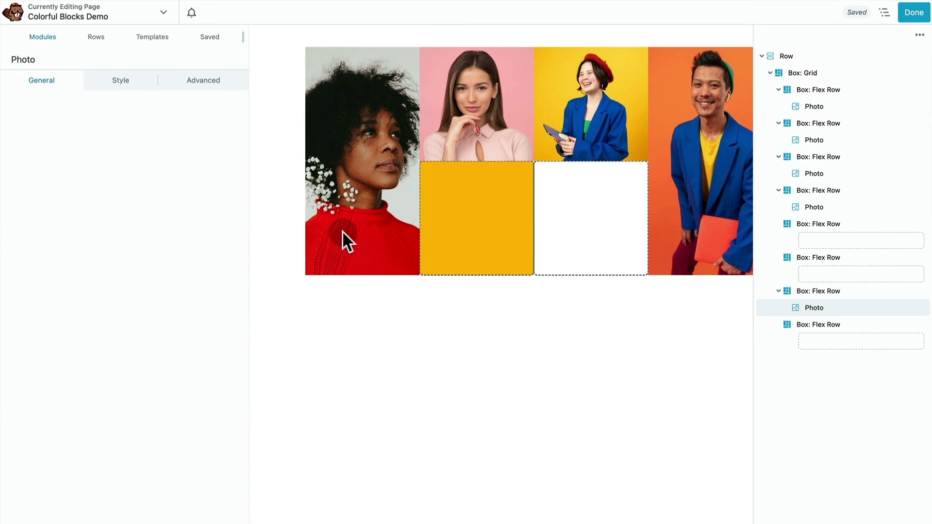
left_click(37, 170)
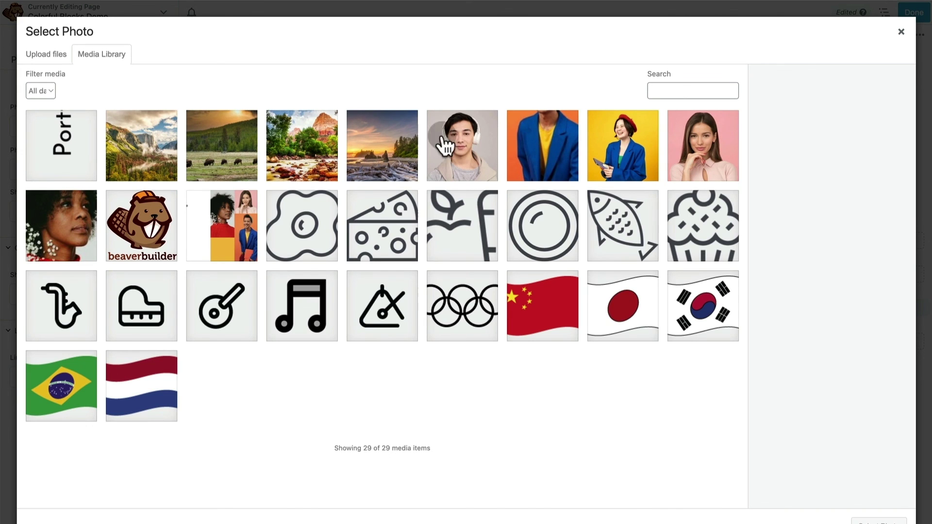
left_click(456, 141)
left_click(899, 520)
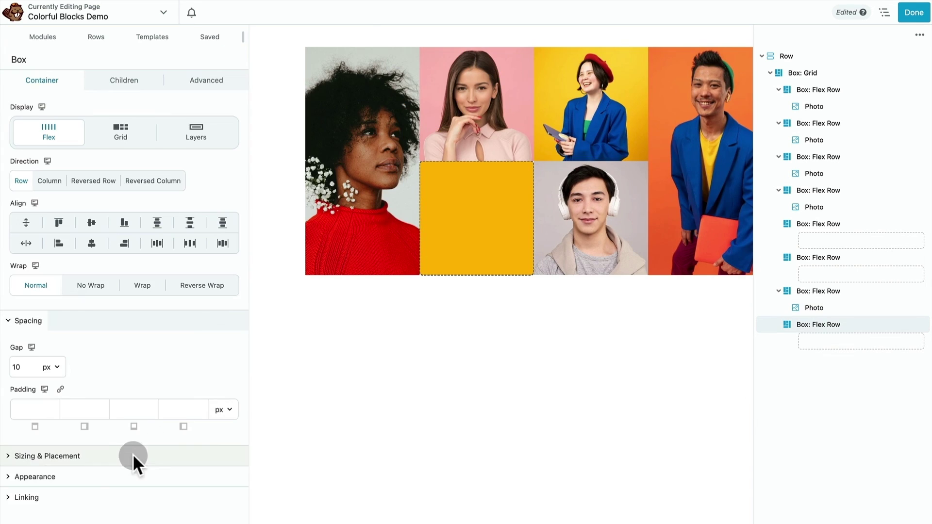
Step: Give the last empty Flex Row box in the fifth column a pink background, save it, and hide the page outline
left_click(45, 477)
scroll(46, 476, "down", 3)
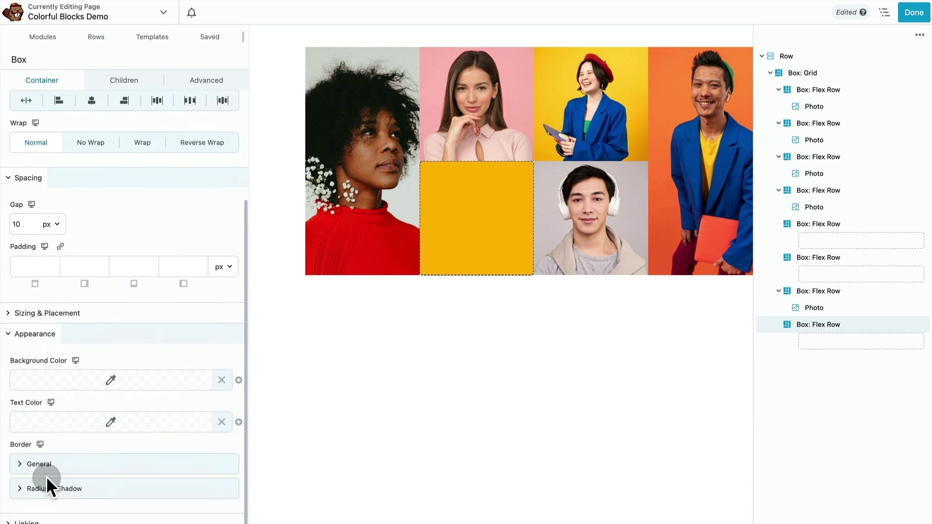
left_click(83, 383)
left_click(99, 462)
scroll(105, 500, "down", 2)
left_click(68, 414)
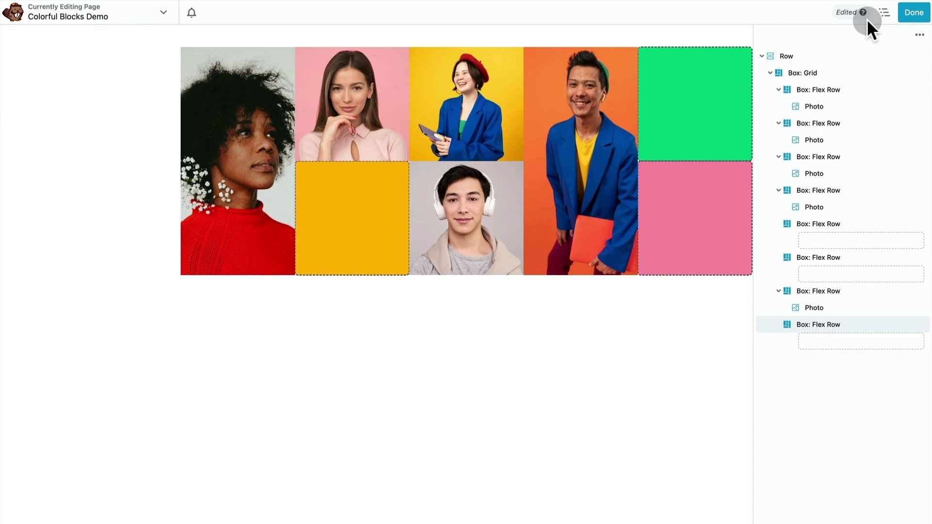
left_click(885, 13)
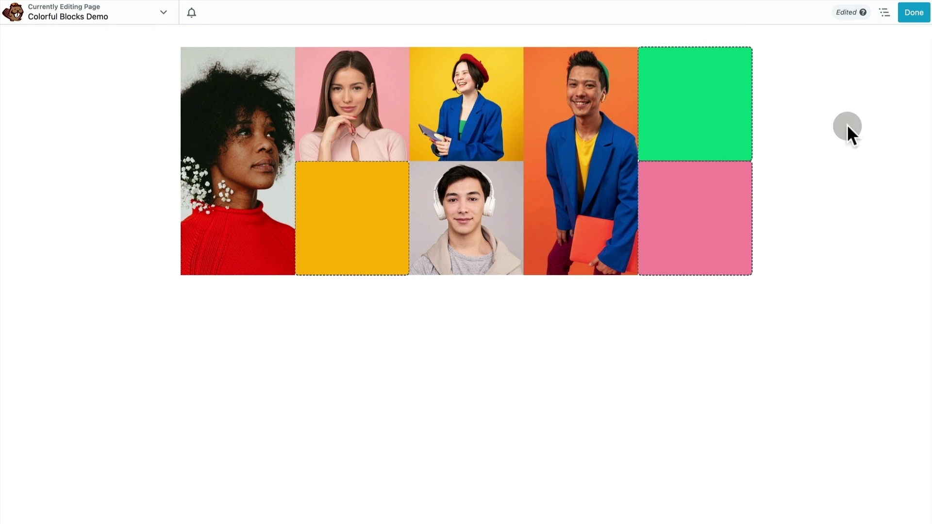
Step: Set the row's background type to Color with black #000000 and save the row settings
left_click(193, 307)
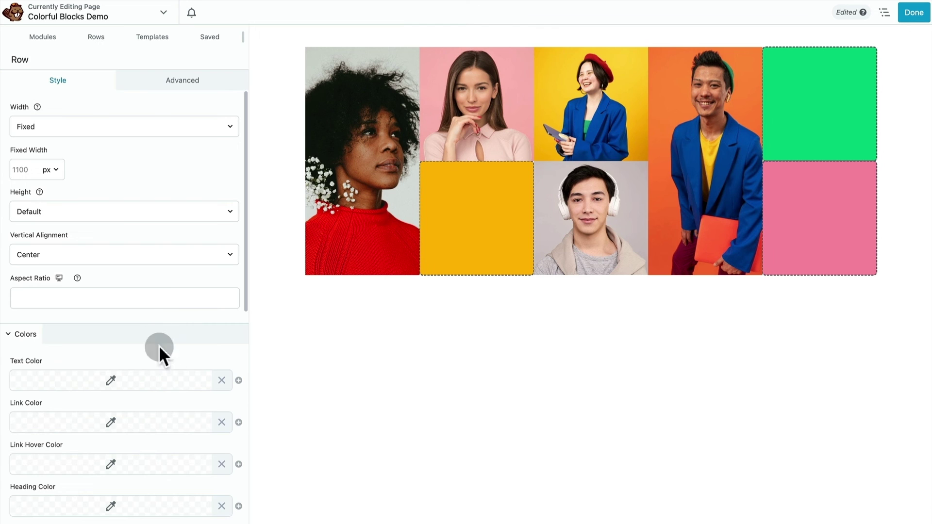
scroll(156, 293, "down", 10)
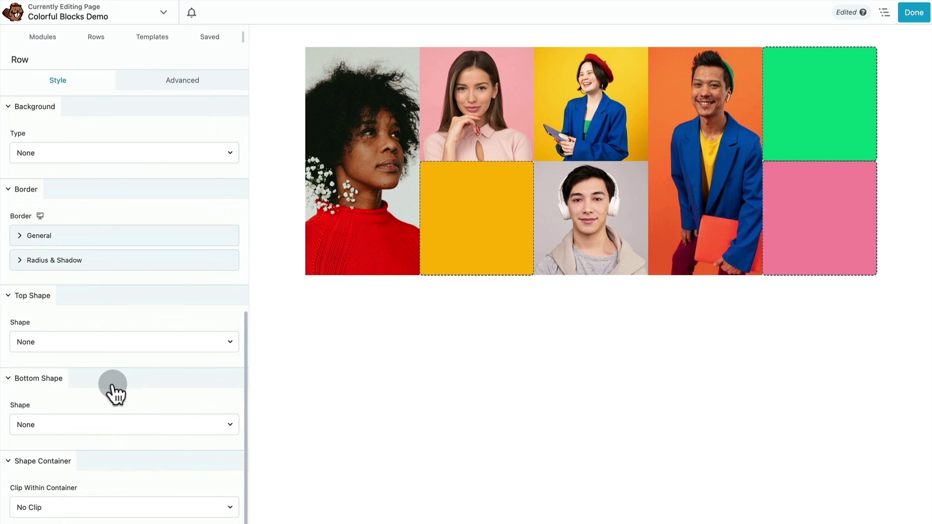
left_click(47, 152)
left_click(45, 165)
left_click(57, 221)
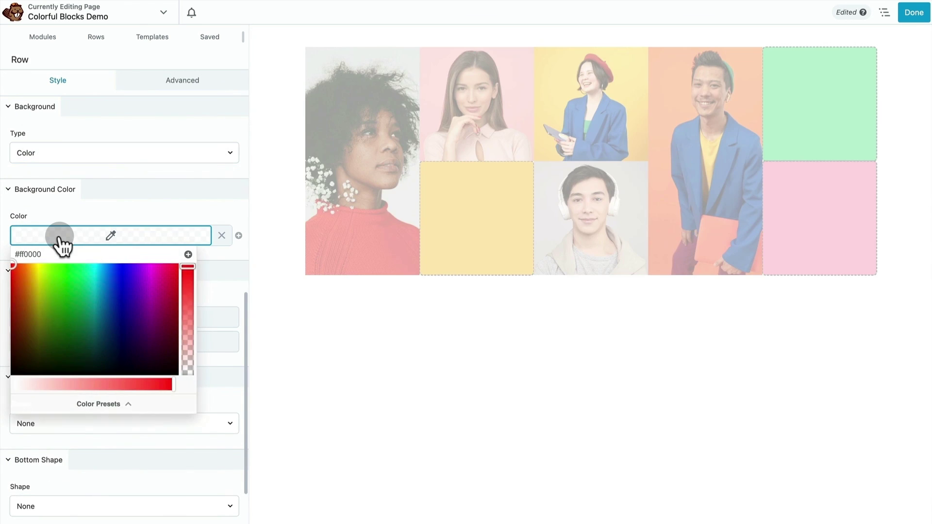
left_click_drag(19, 366, 14, 383)
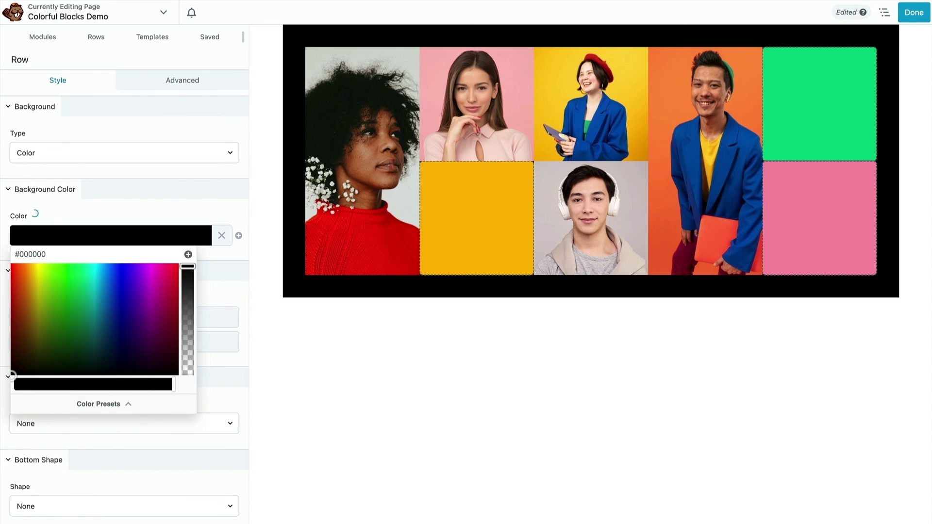
left_click(53, 523)
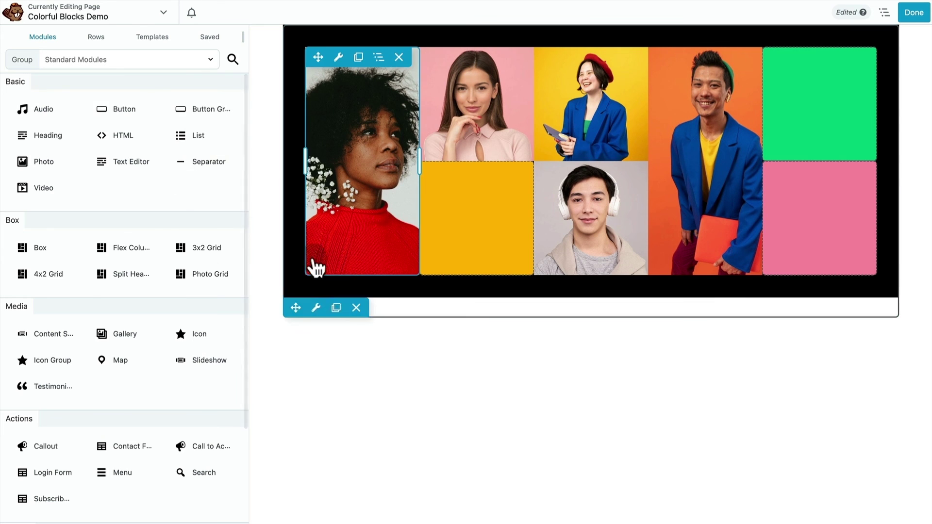
Step: Give the row a top margin of 92 px and finish editing the page
left_click(317, 307)
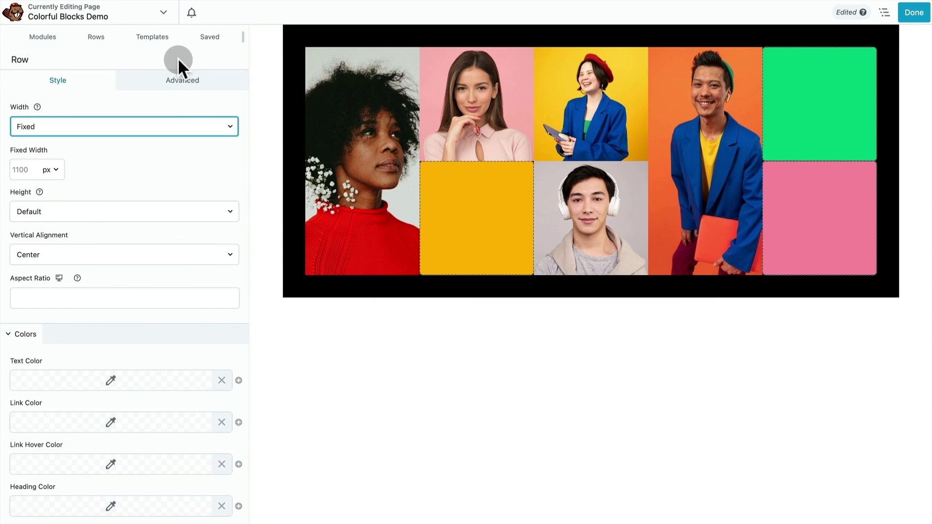
left_click(176, 87)
left_click(27, 147)
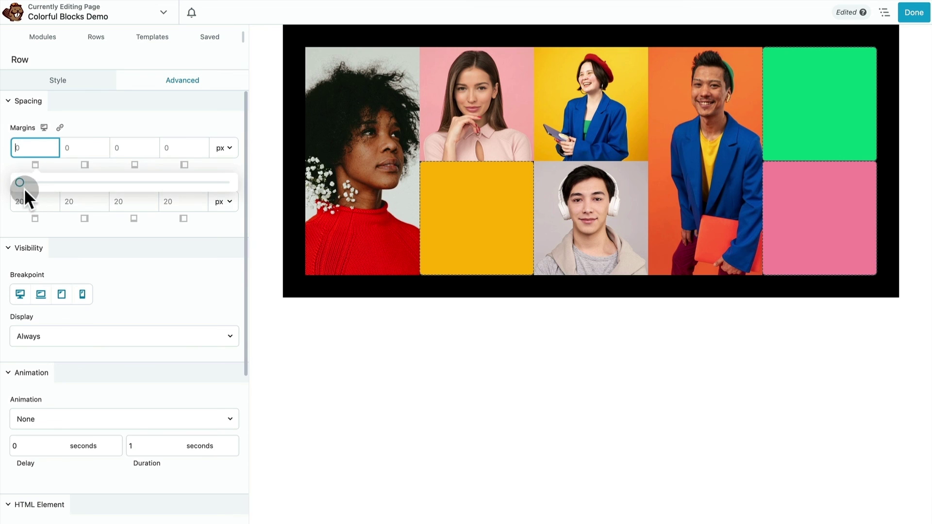
left_click_drag(24, 183, 214, 184)
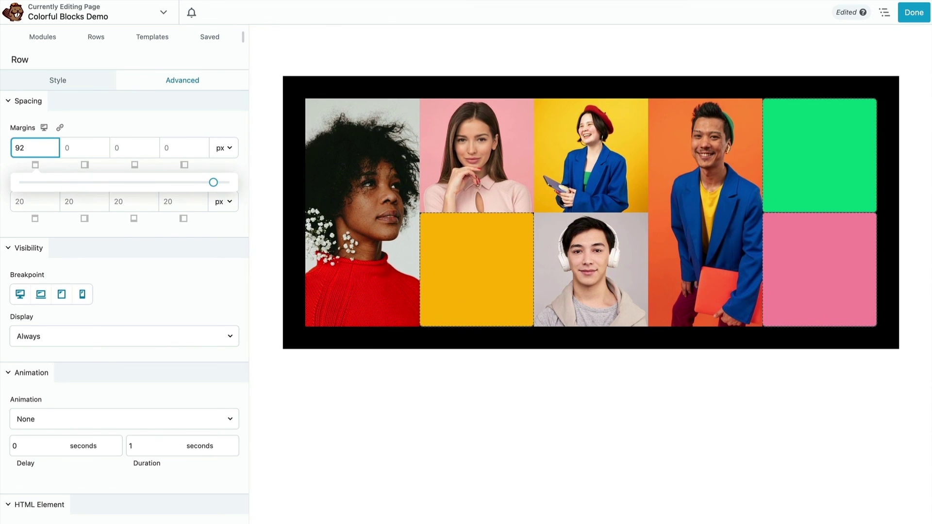
left_click(914, 12)
left_click(897, 13)
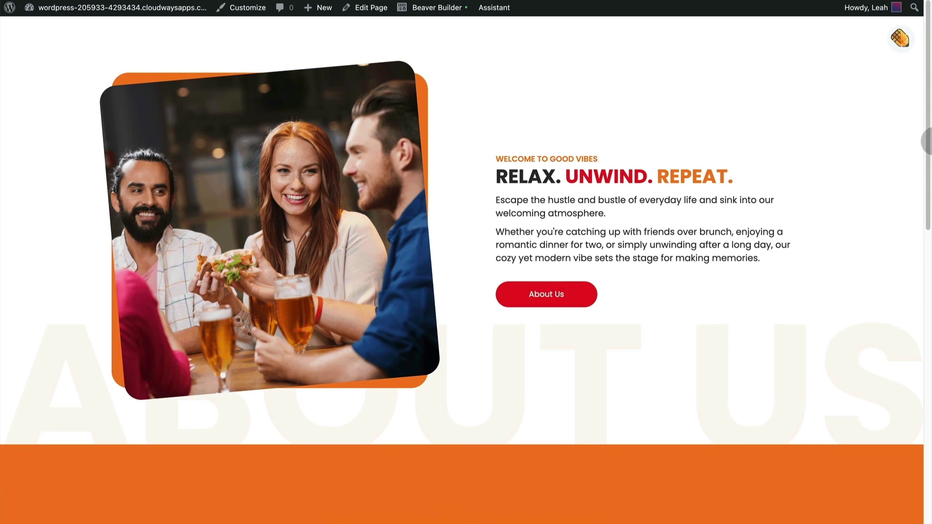
Step: Look through the Good Vibes page's about, featured menu and testimonials sections
left_click_drag(926, 141, 910, 308)
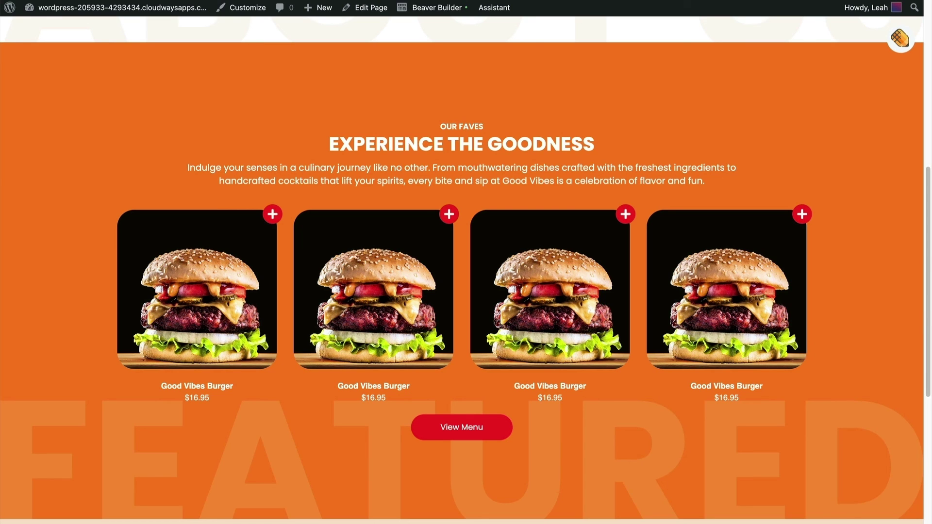
left_click_drag(921, 236, 922, 419)
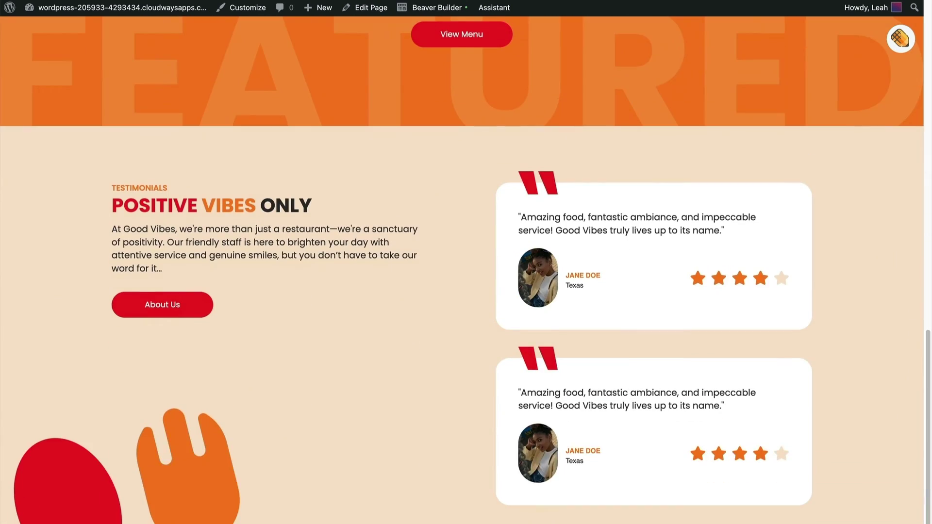
left_click_drag(921, 354, 892, 14)
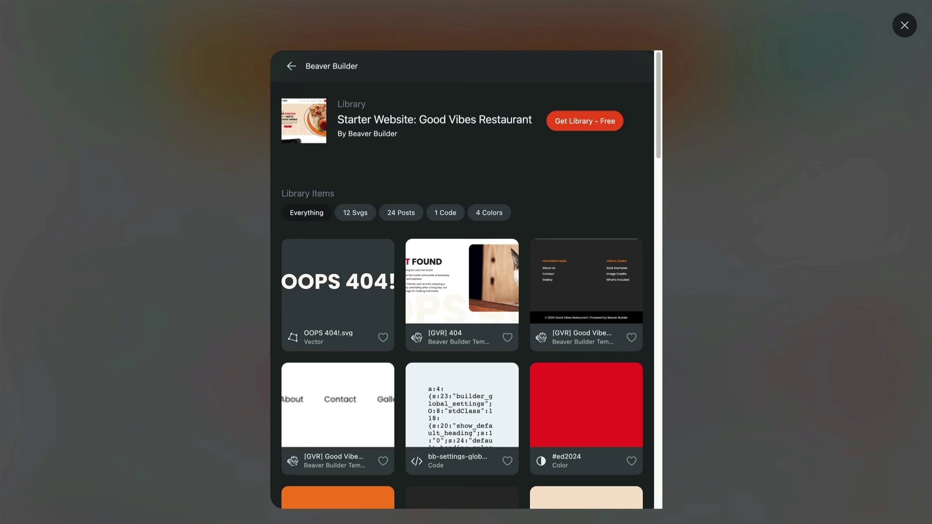
Step: Browse the library items of the Good Vibes Restaurant starter website
scroll(545, 315, "down", 10)
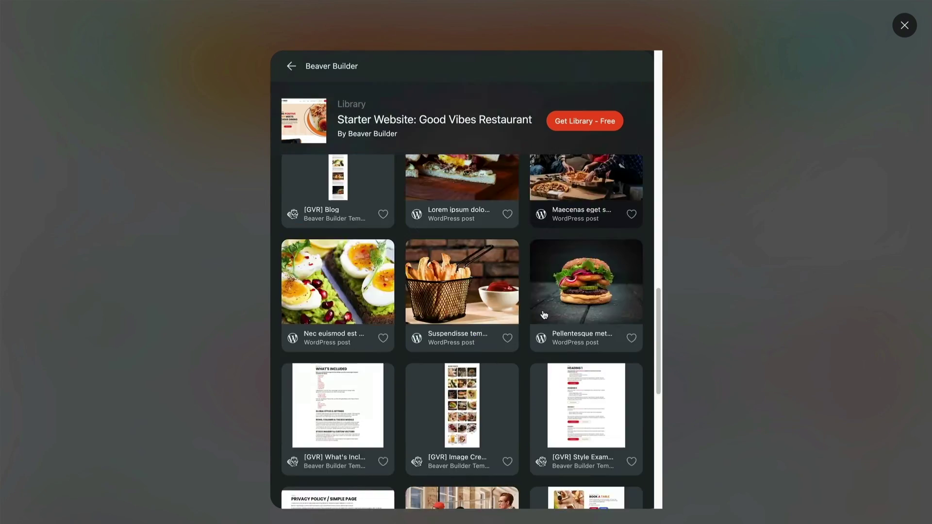
scroll(544, 316, "up", 15)
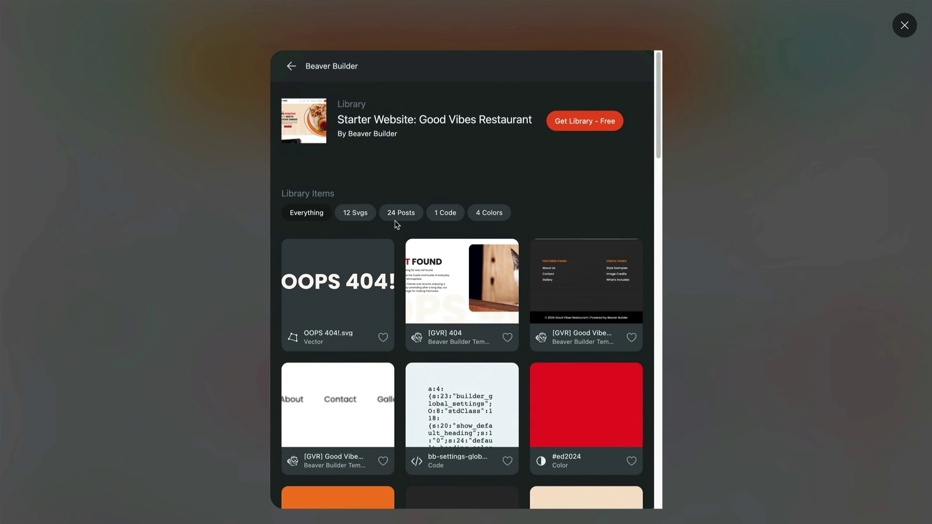
left_click(398, 222)
scroll(499, 349, "down", 12)
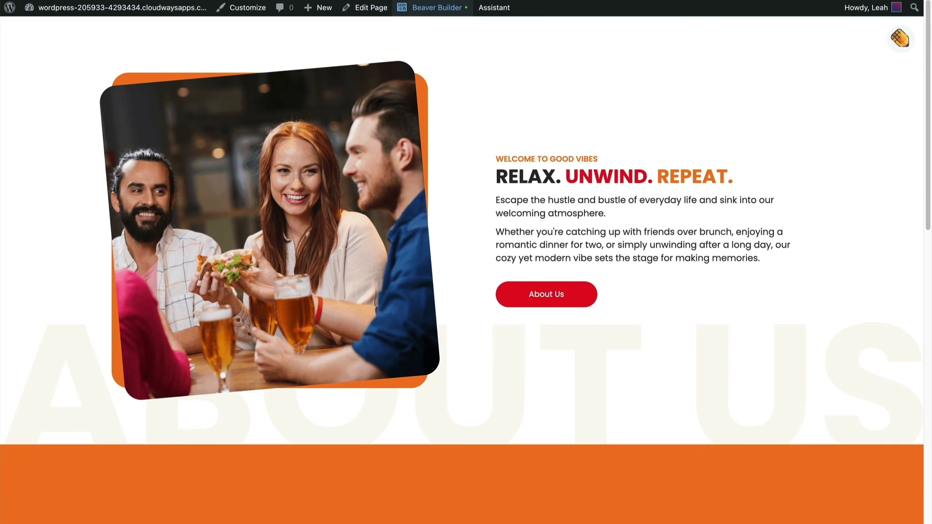
Step: Open the Good Vibes page for editing, show its outline, and examine the settings of the first row's Grid box
left_click(432, 7)
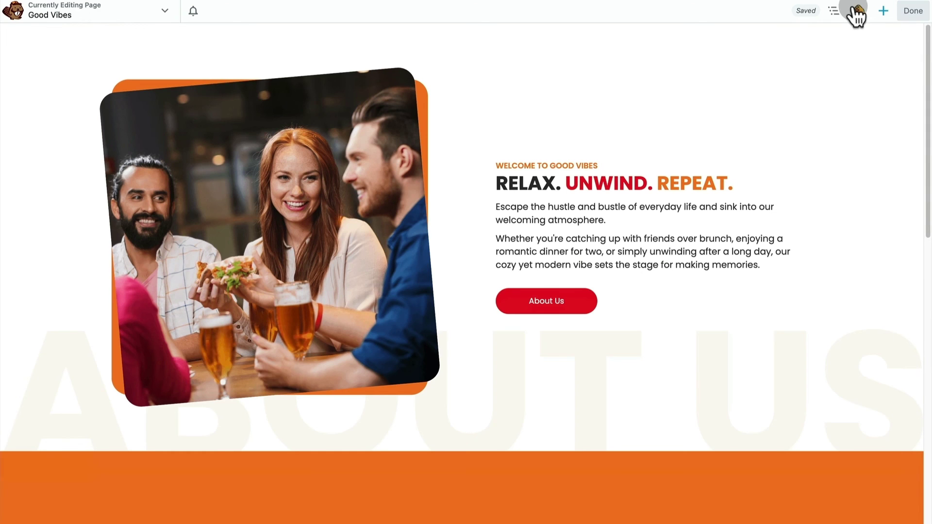
left_click(834, 11)
left_click(760, 54)
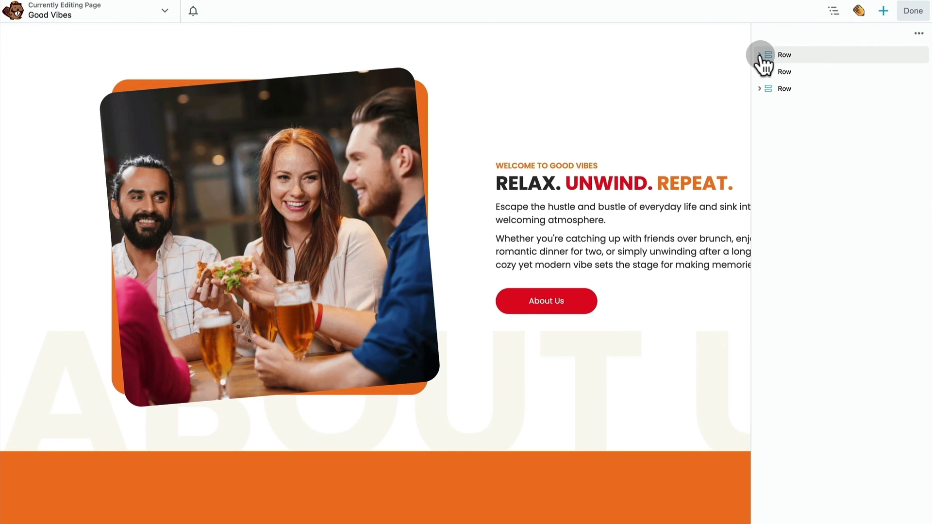
left_click(804, 73)
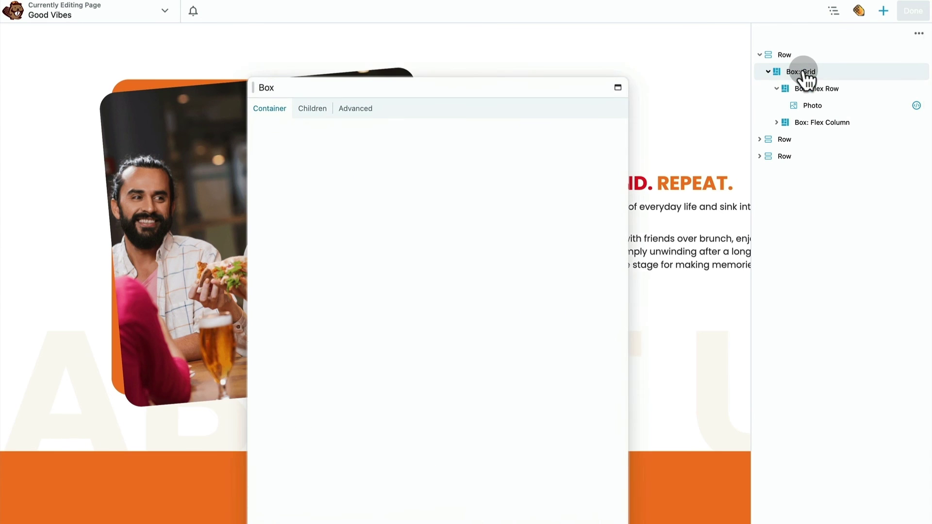
left_click_drag(410, 85, 666, 140)
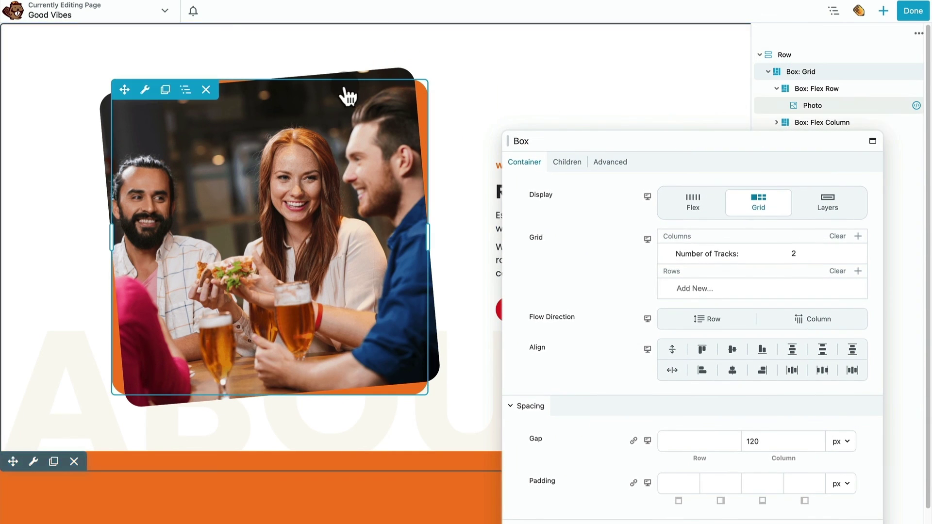
Step: Examine the layout and appearance settings of the Flex Row box around the photo, leaving them without saving
left_click(810, 90)
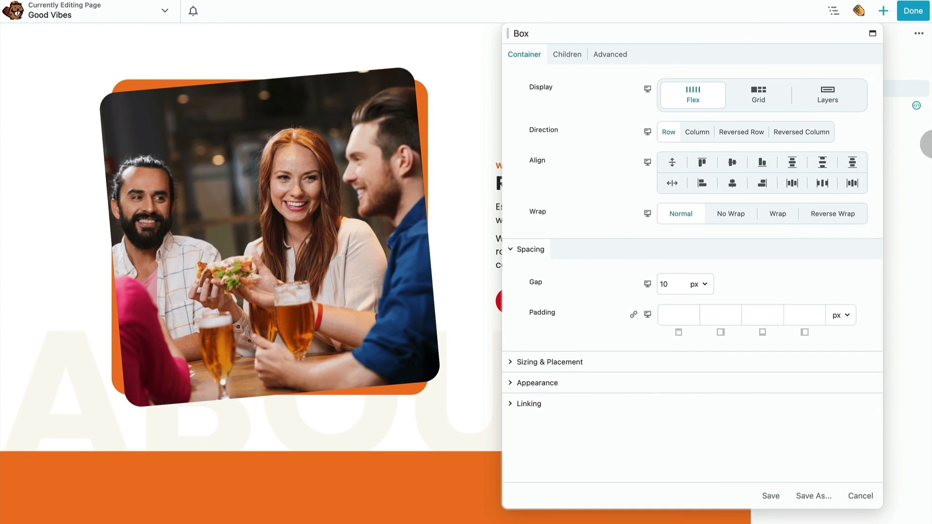
left_click(608, 382)
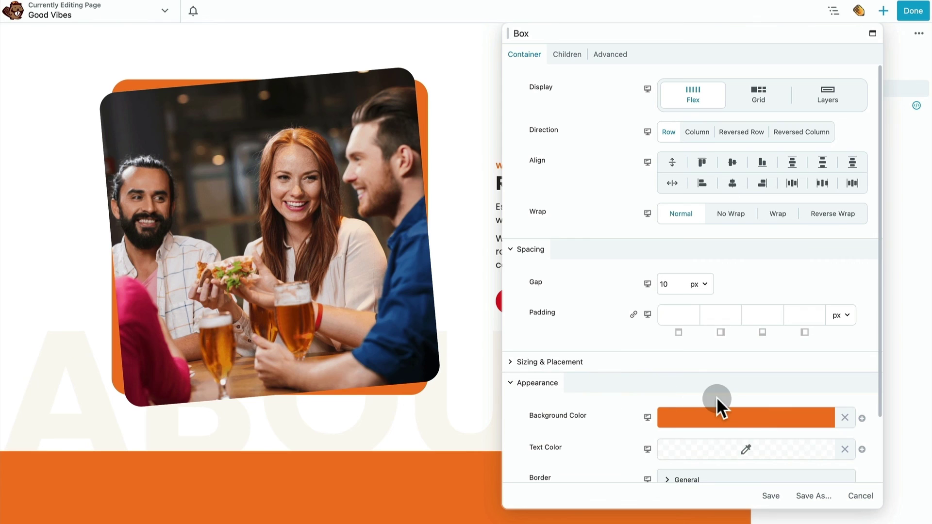
left_click(855, 496)
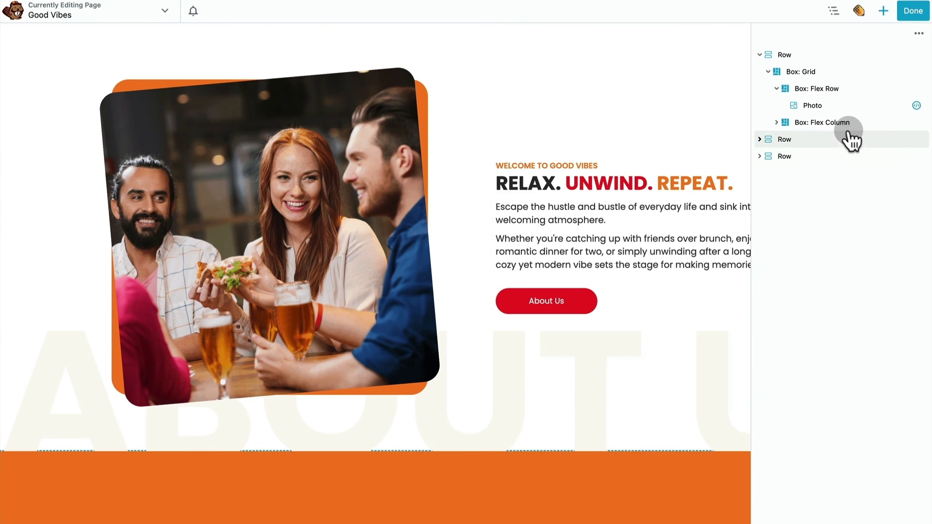
Step: Examine the custom CSS of the first row's Photo module and leave its settings without saving
left_click(818, 104)
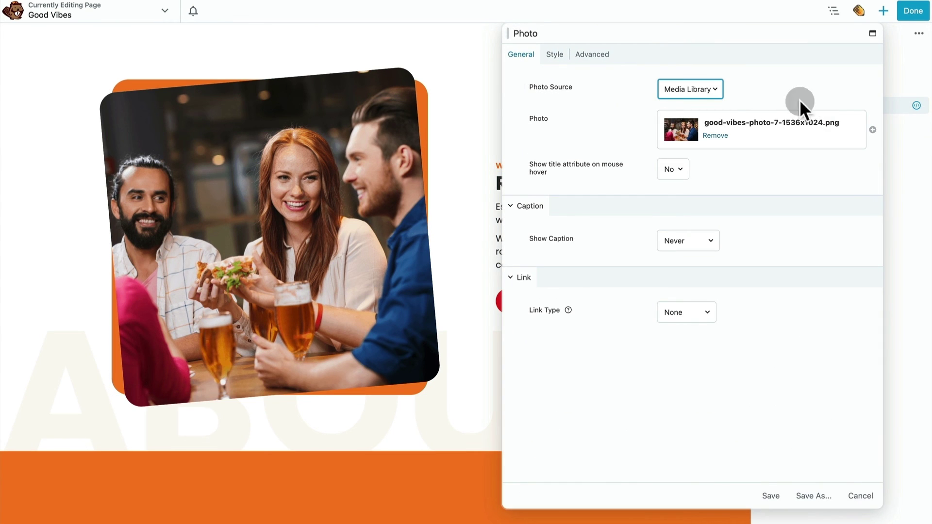
left_click(591, 58)
scroll(628, 258, "down", 4)
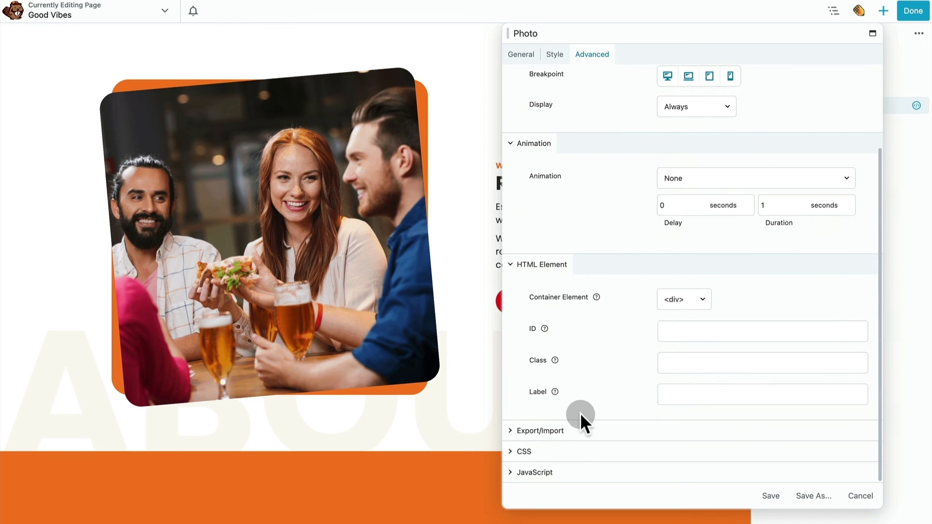
left_click(578, 454)
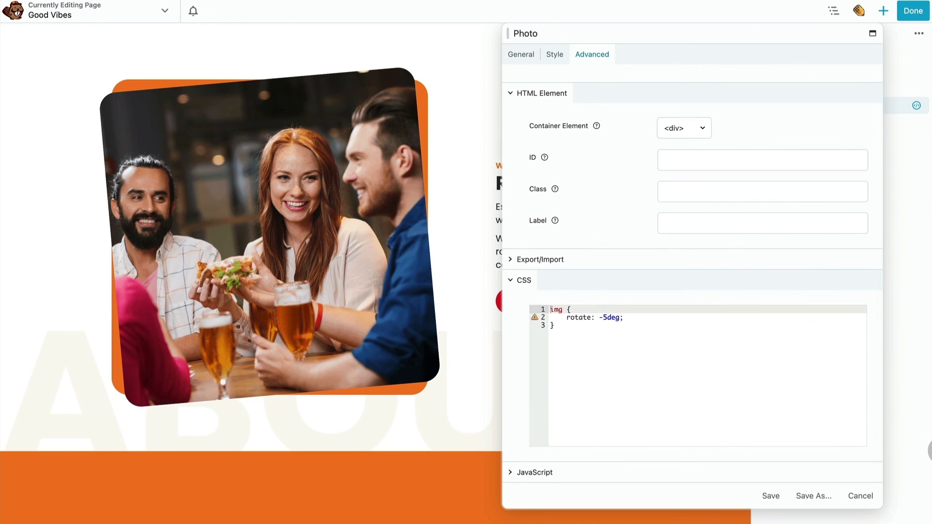
left_click(869, 499)
Step: Examine the container settings of the Flex Column box holding the welcome text, leaving them without saving
left_click(779, 123)
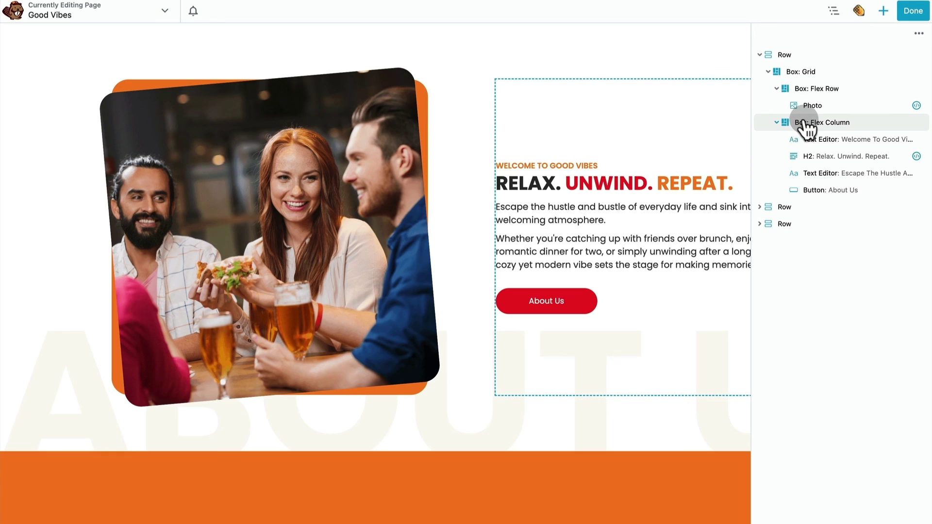
left_click(803, 122)
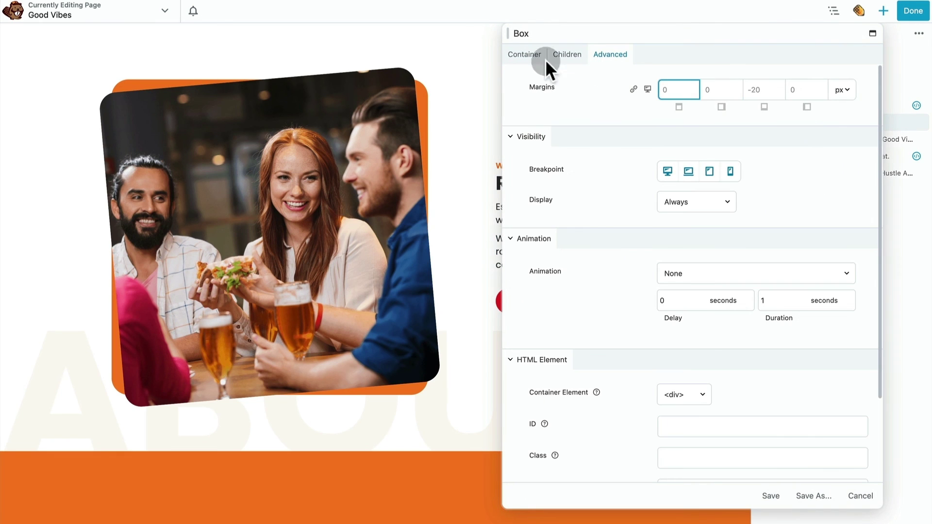
left_click(524, 55)
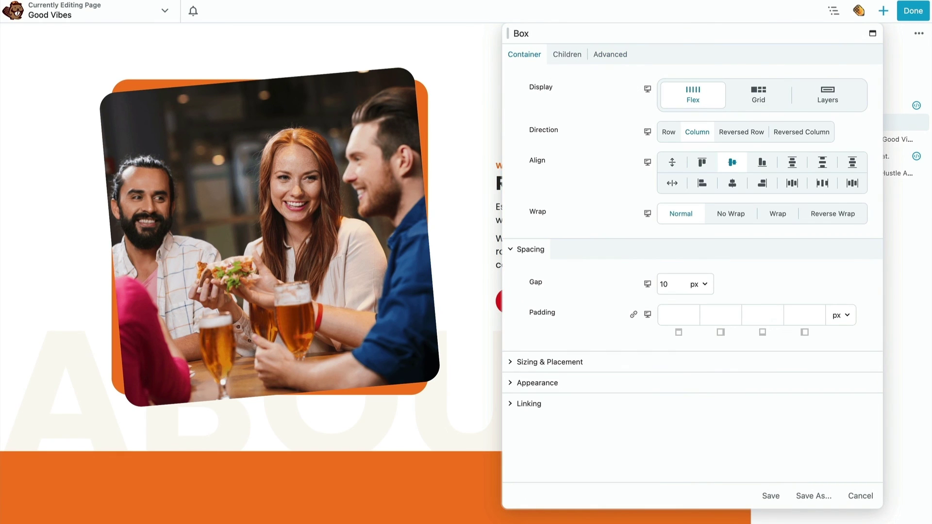
left_click(861, 496)
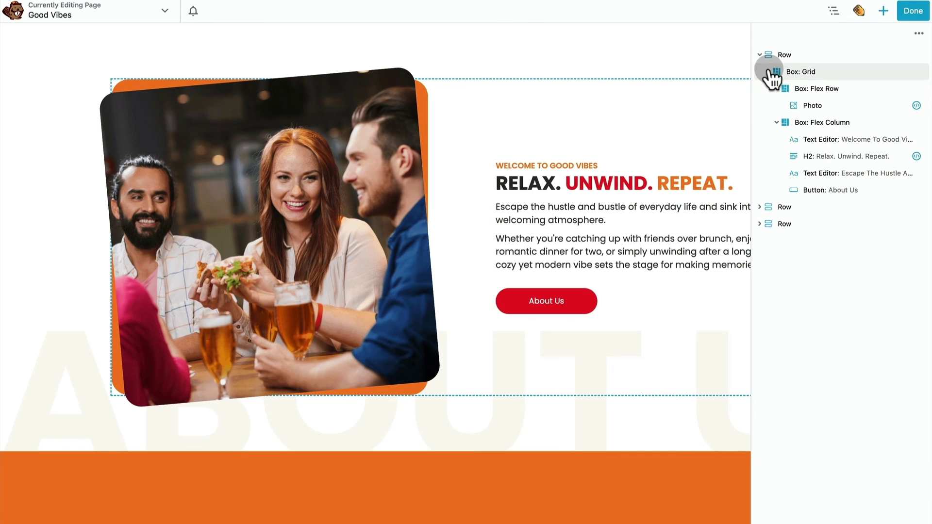
Step: Expand the second row's outline and examine the container settings of the first burger's Layered box, leaving them without saving
left_click(786, 73)
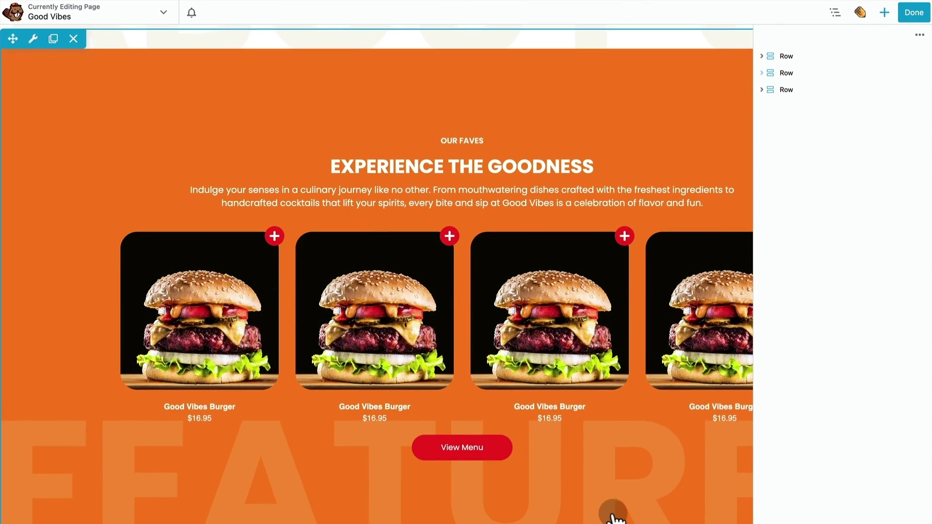
left_click(762, 73)
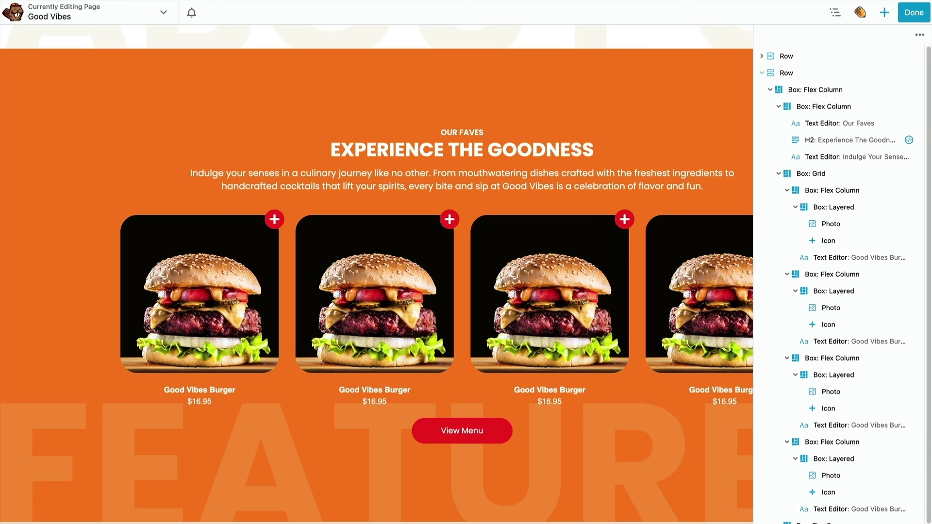
mouse_move(252, 364)
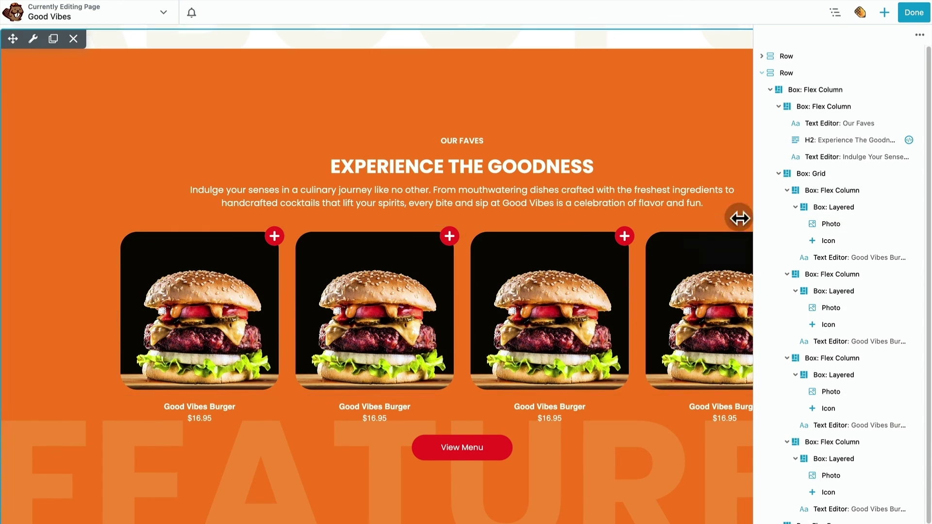
left_click(820, 210)
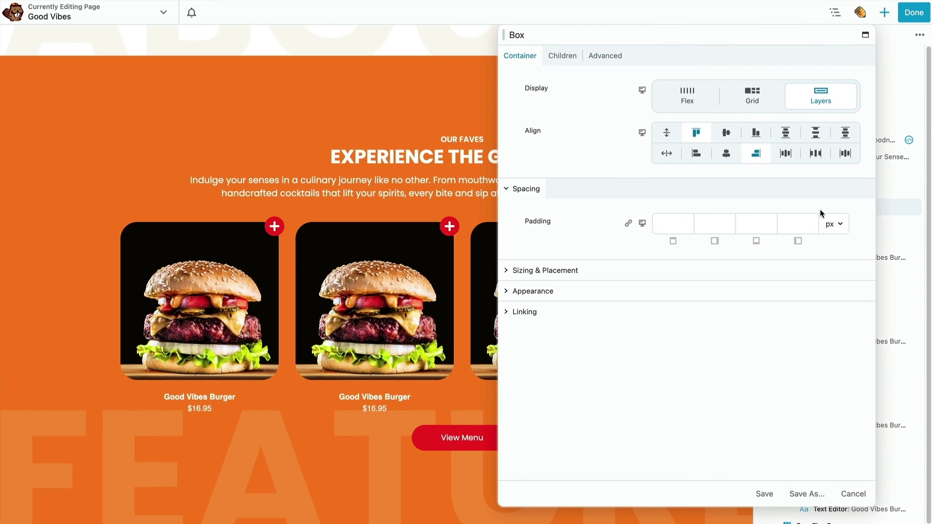
left_click(840, 350)
left_click(851, 495)
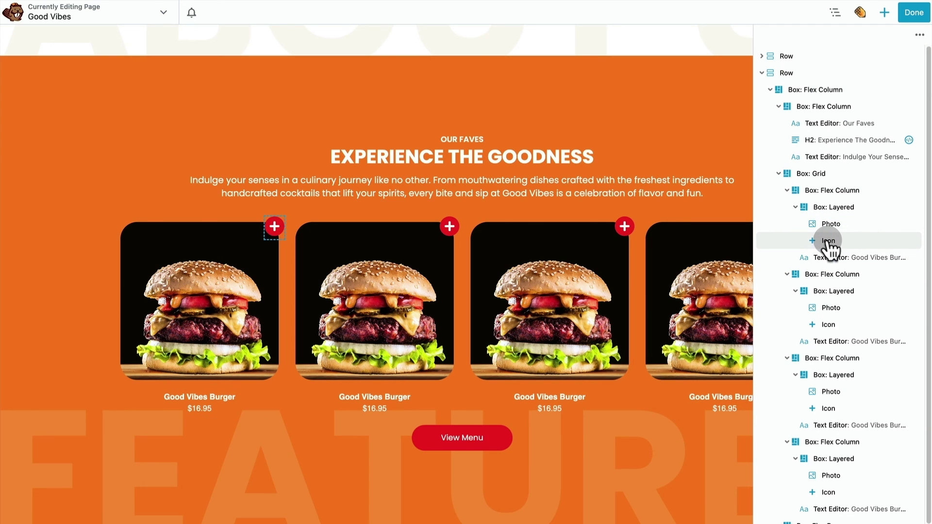
left_click(762, 73)
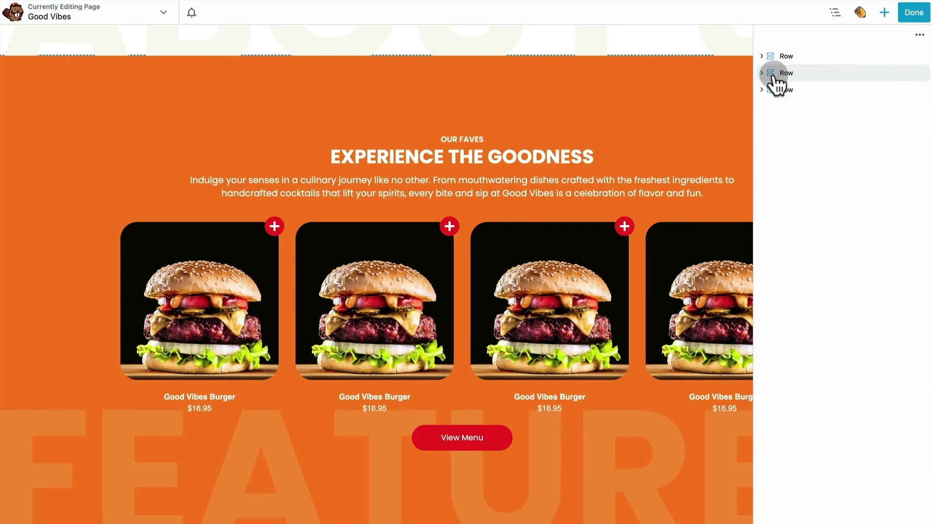
Step: Expand the testimonials row in the outline and examine the nested boxes of the first testimonial card, with the second card's box collapsed
scroll(545, 422, "down", 9)
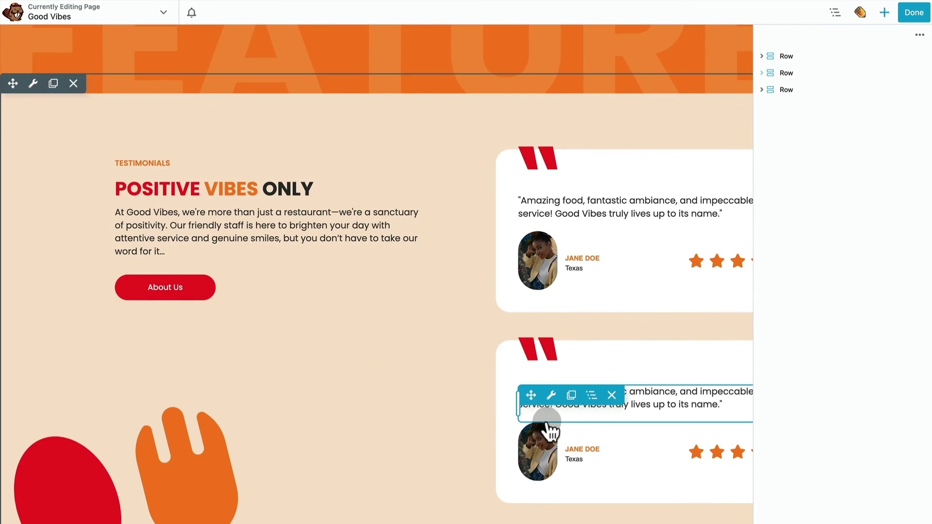
scroll(639, 421, "up", 1)
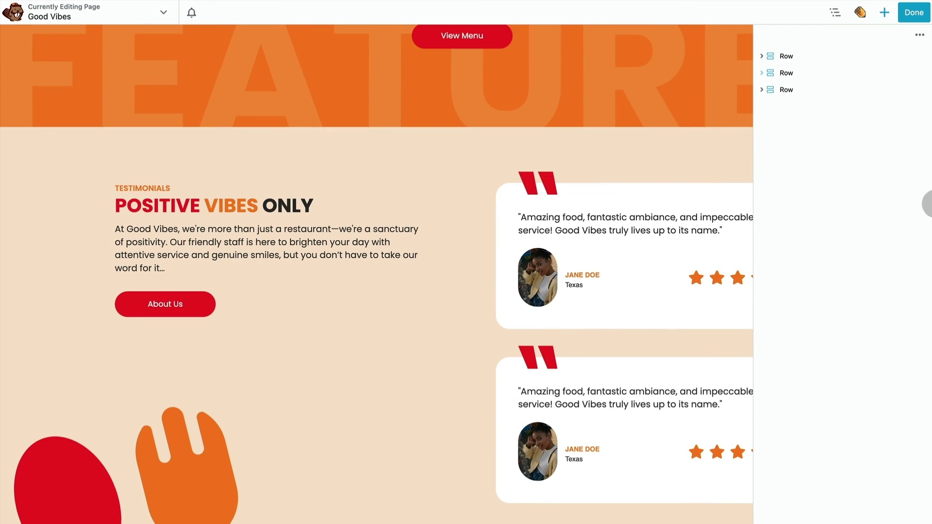
left_click(762, 89)
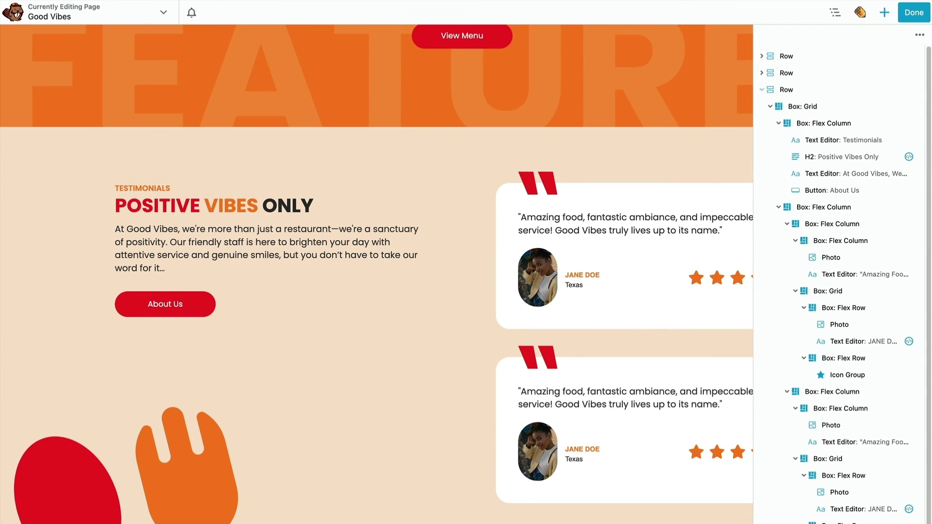
left_click(787, 223)
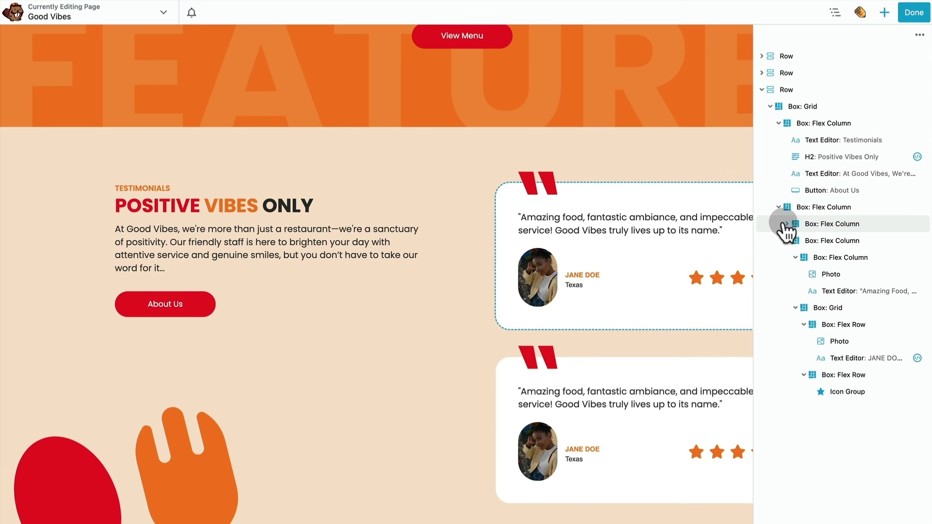
left_click(787, 241)
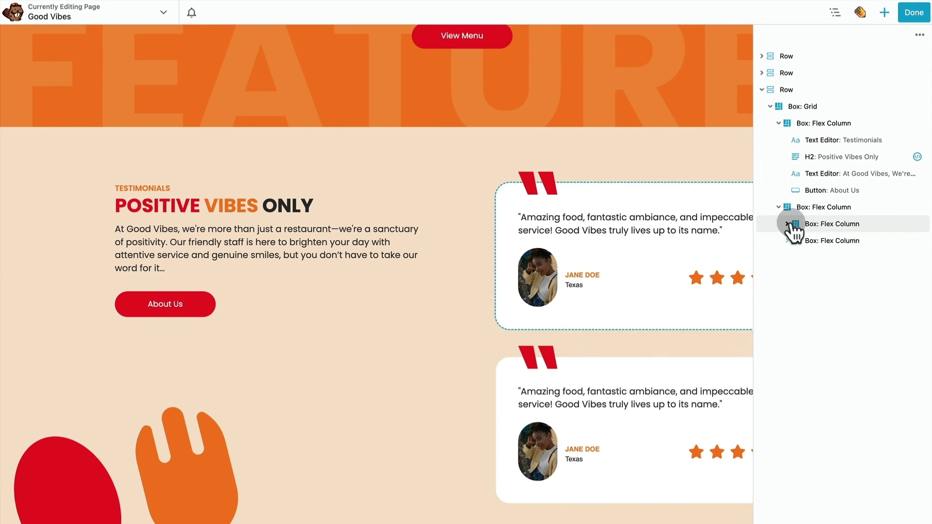
left_click(790, 228)
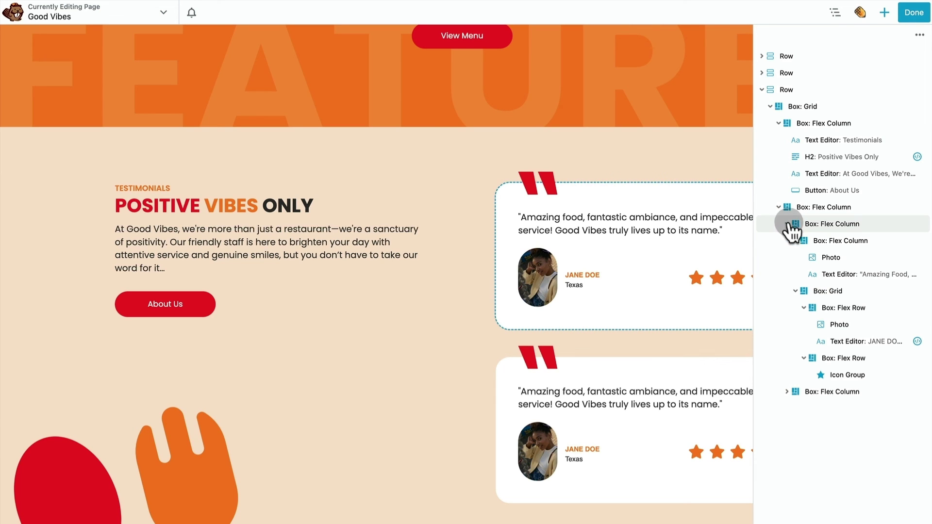